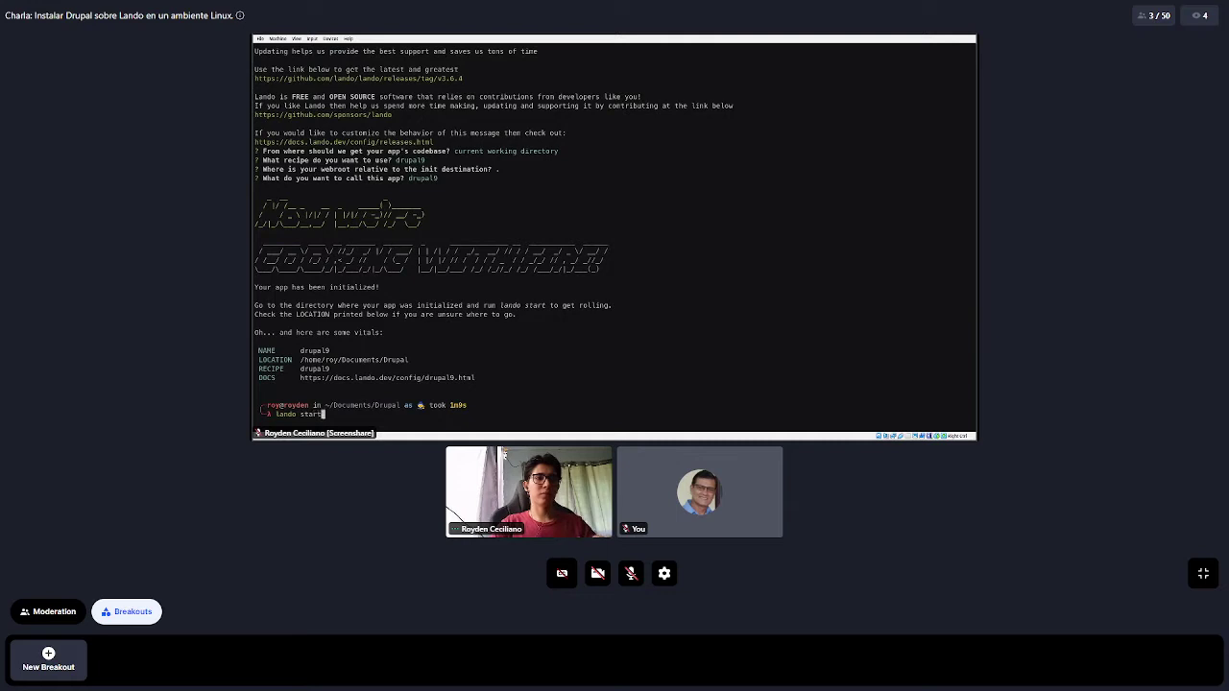
Run lando start to launch the drupal9 app and list its appserver URLs
{"action": "key", "text": "Return"}
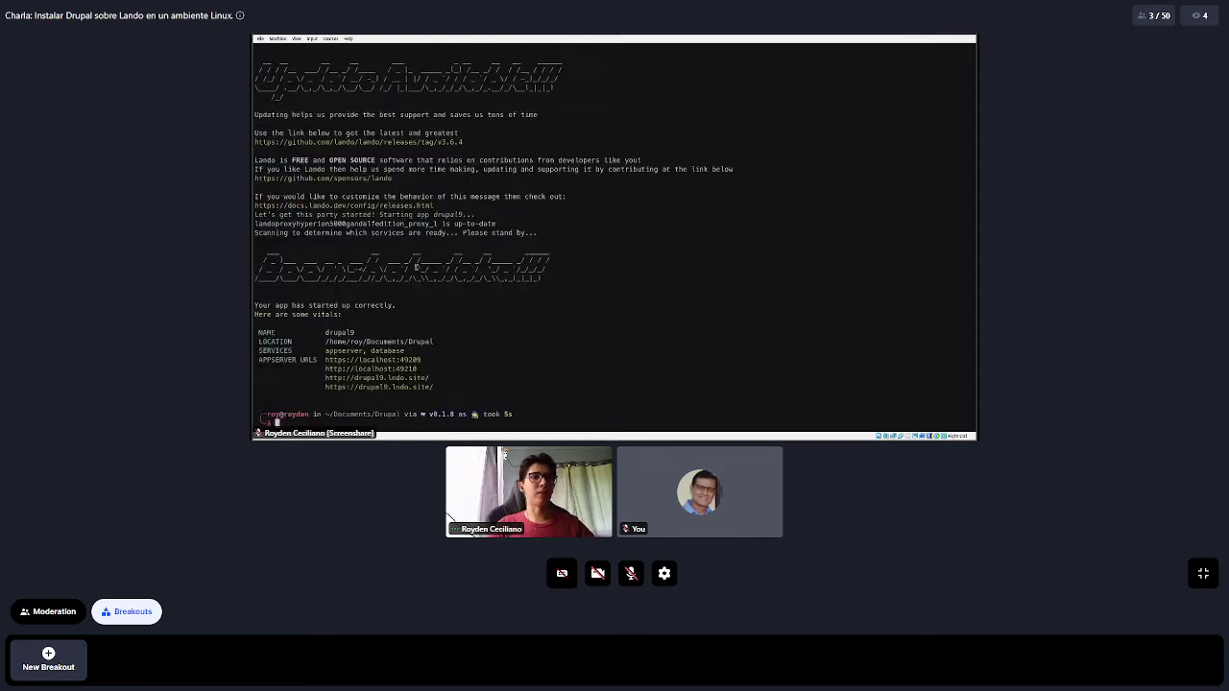
Open drupal9.lndo.site and localhost:49210 from the terminal in a browser, closing each afterwards
{"action": "left_click", "coordinate": [409, 388], "text": "ctrl"}
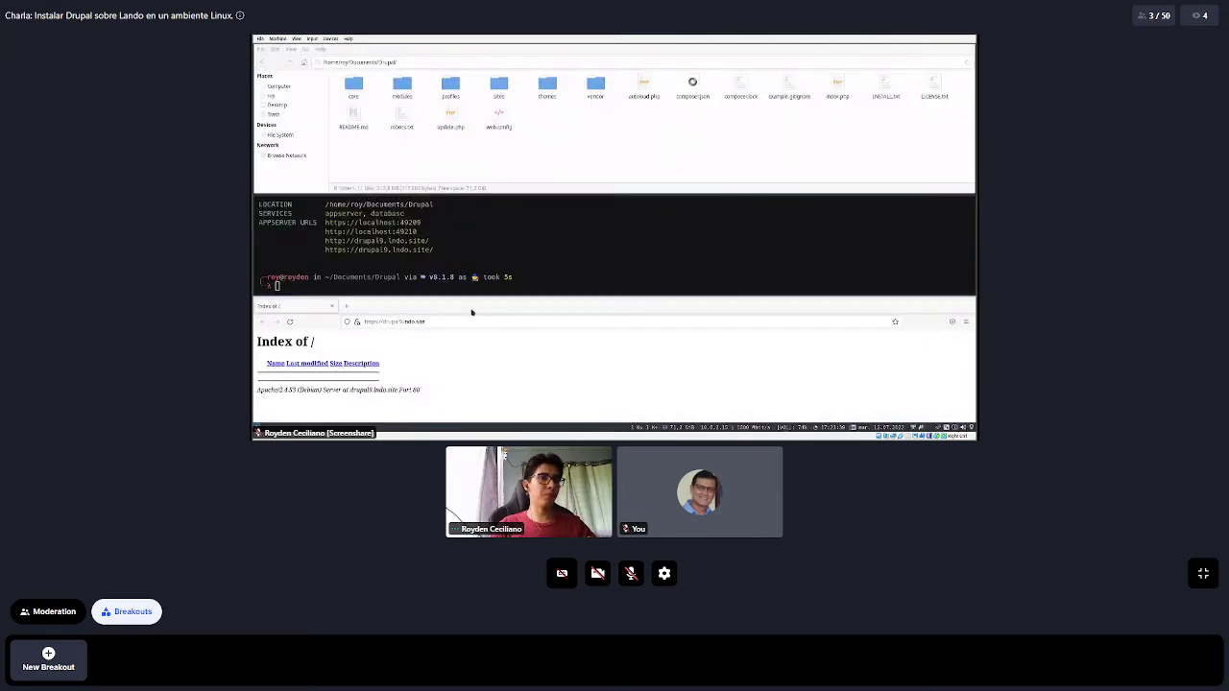
{"action": "left_click", "coordinate": [329, 308]}
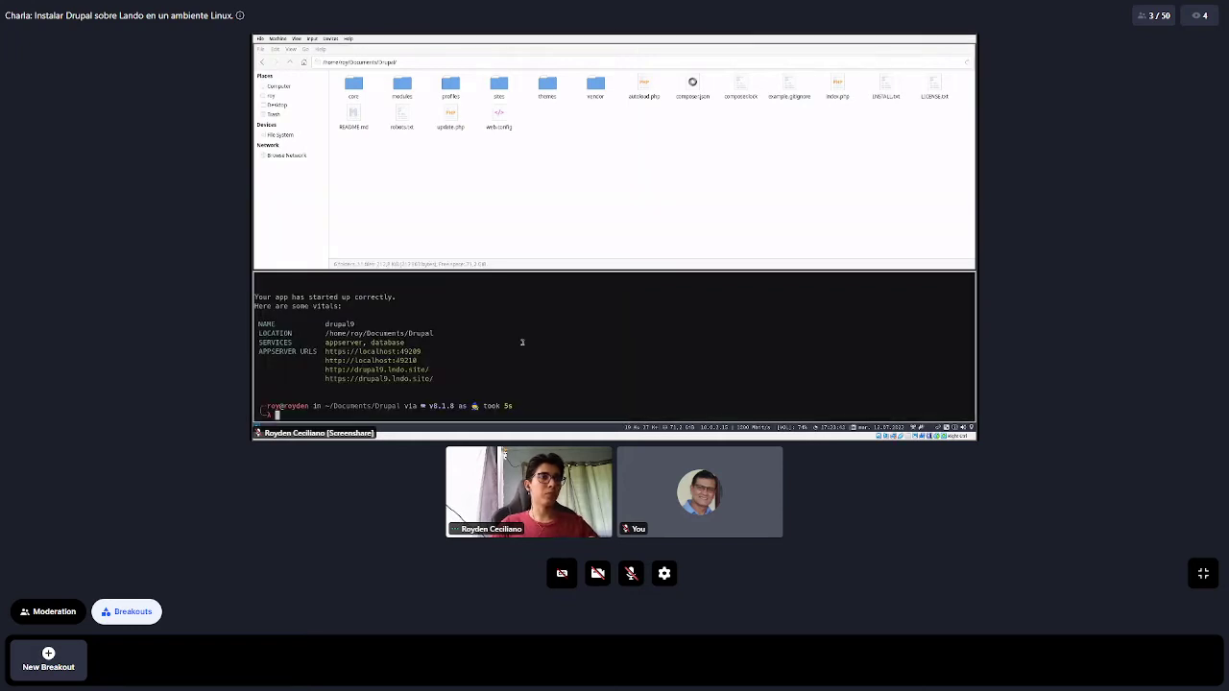
{"action": "key", "text": "super+f"}
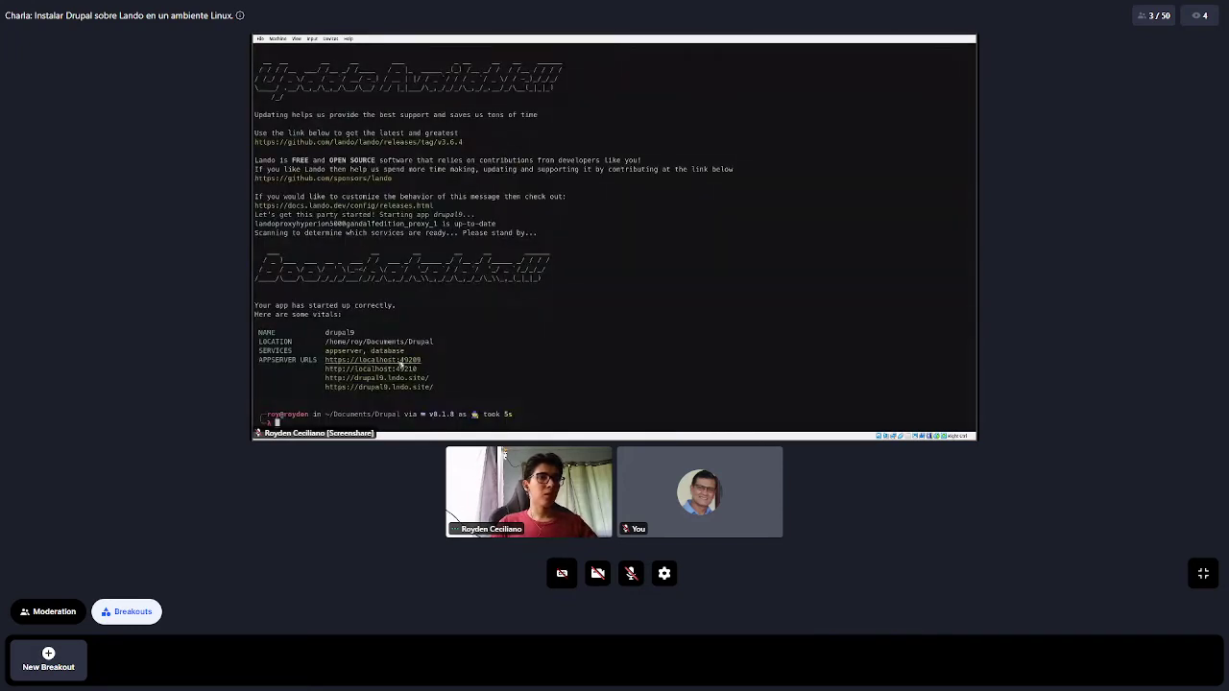
{"action": "left_click", "coordinate": [399, 368], "text": "ctrl"}
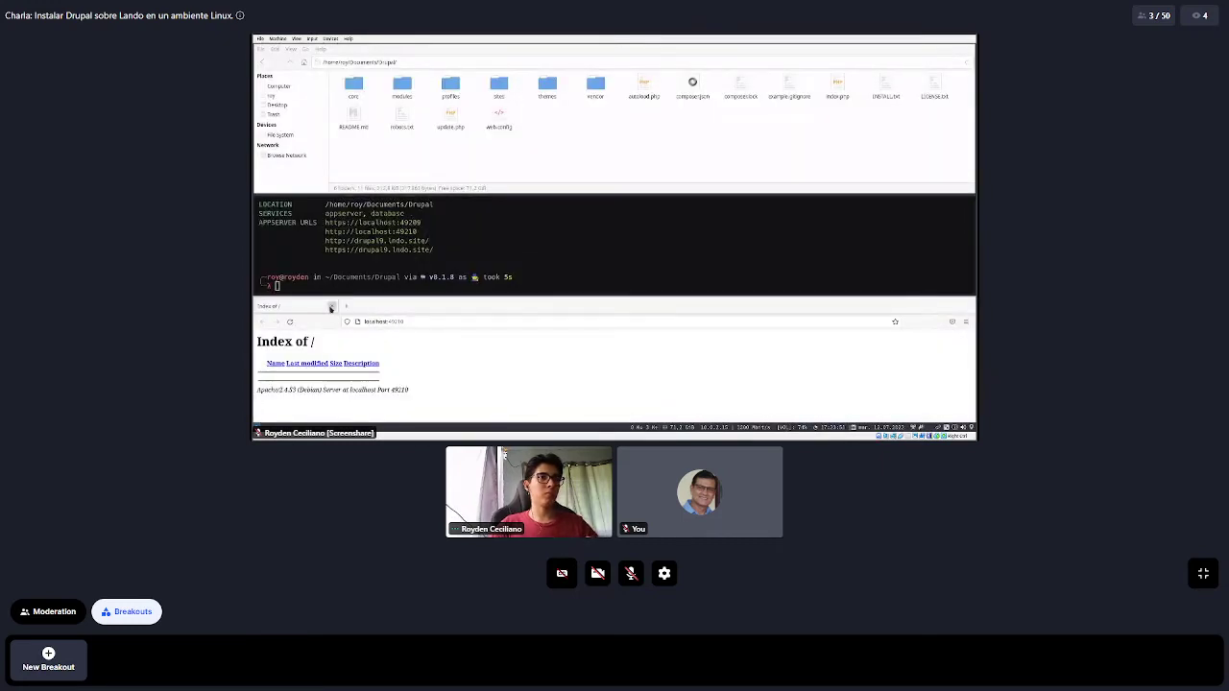
{"action": "left_click", "coordinate": [332, 307]}
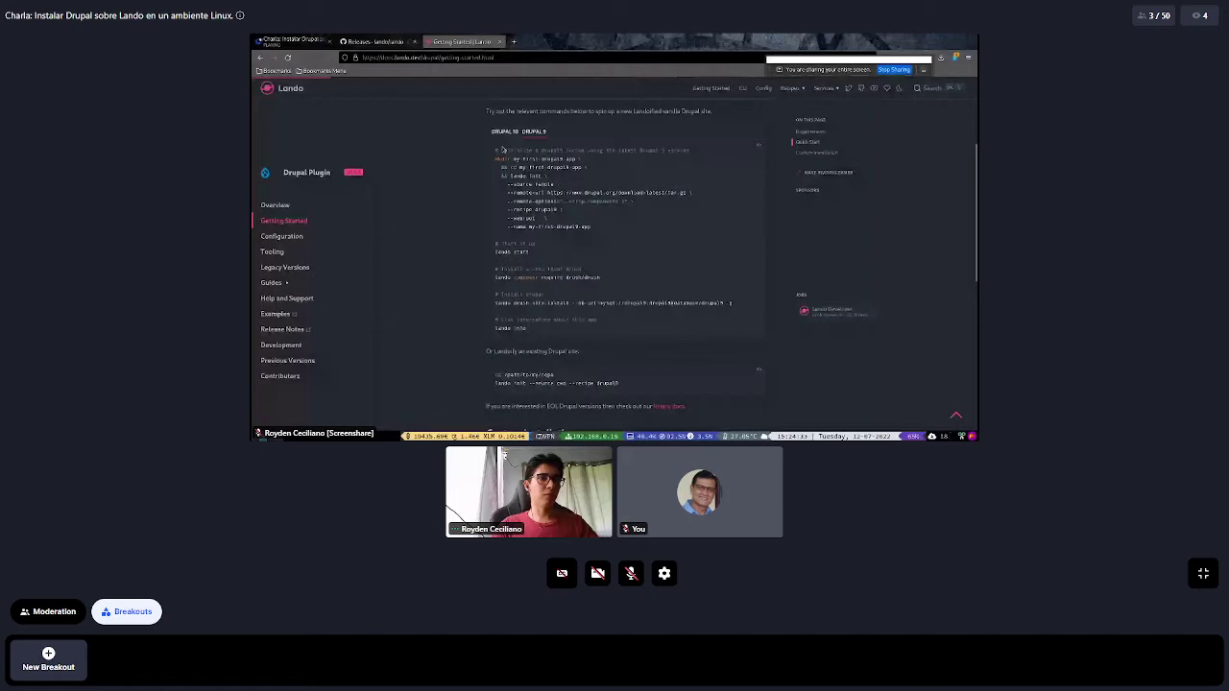
Turn on your camera, unmute the microphone, and exit fullscreen to show the session page
{"action": "left_click", "coordinate": [595, 576]}
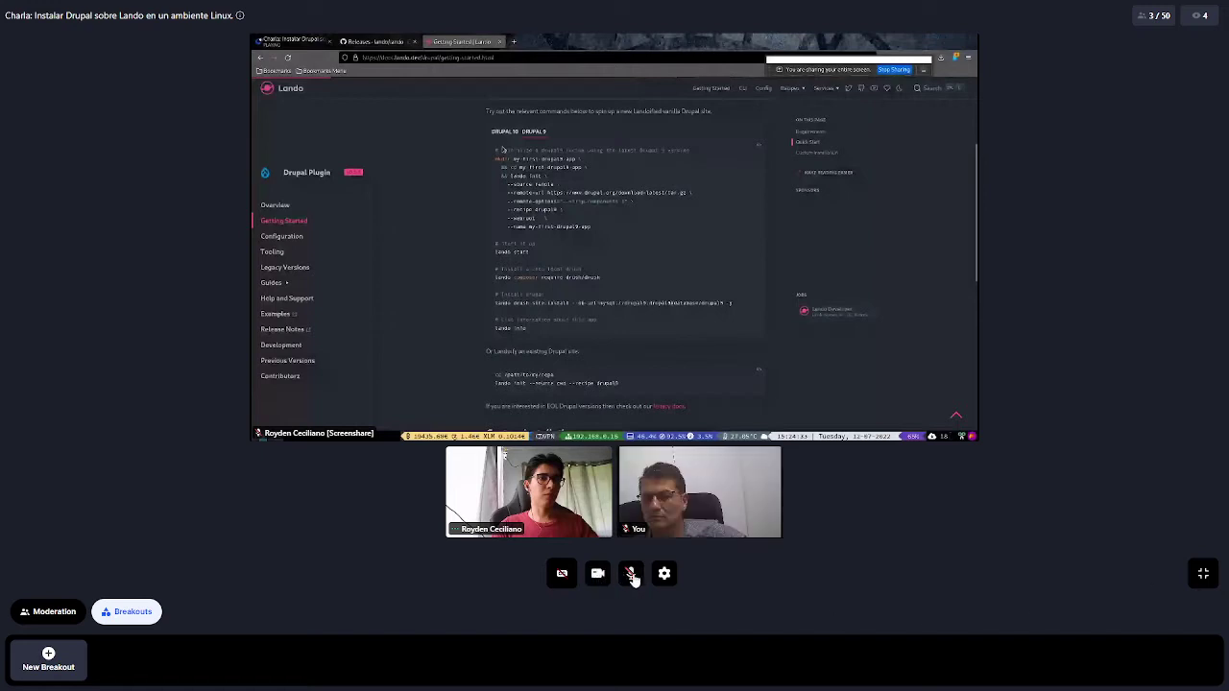
{"action": "left_click", "coordinate": [632, 576]}
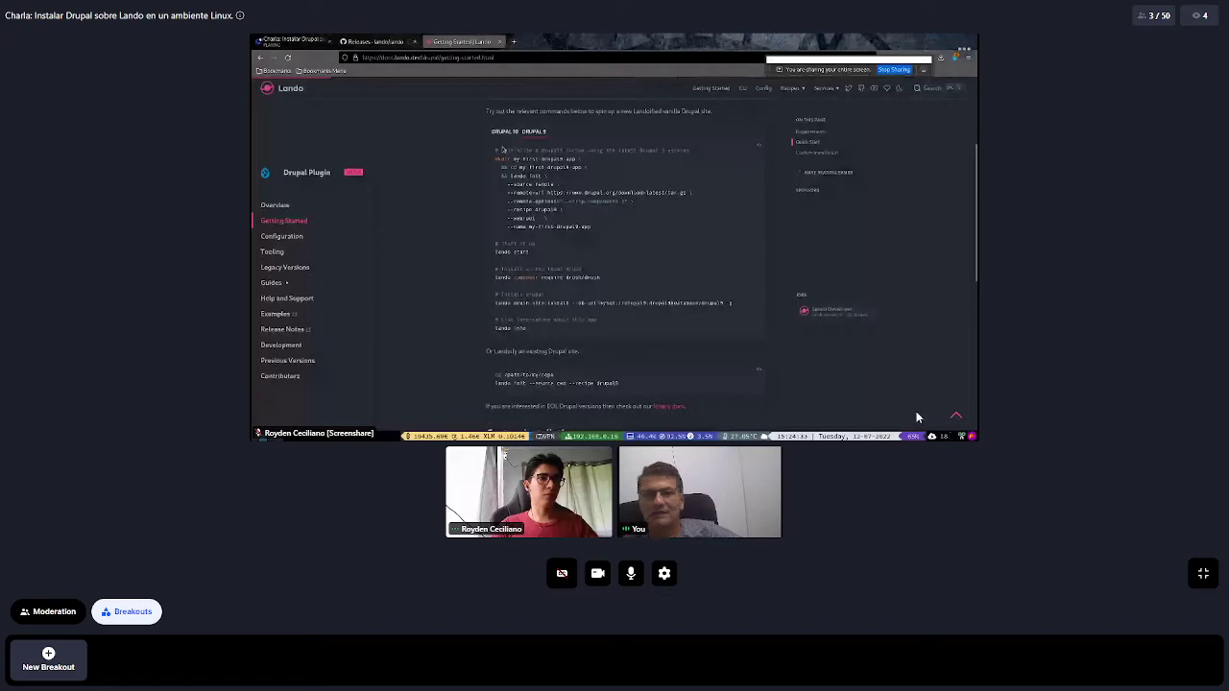
{"action": "left_click", "coordinate": [1203, 574]}
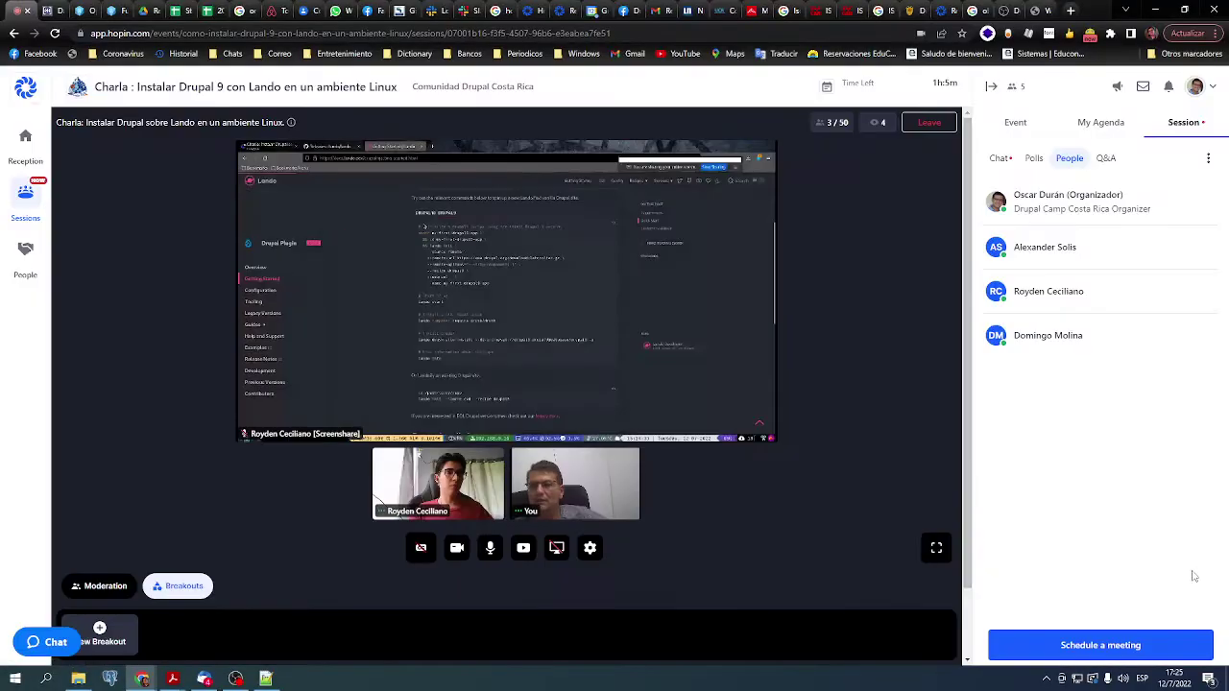
{"action": "left_click", "coordinate": [341, 11]}
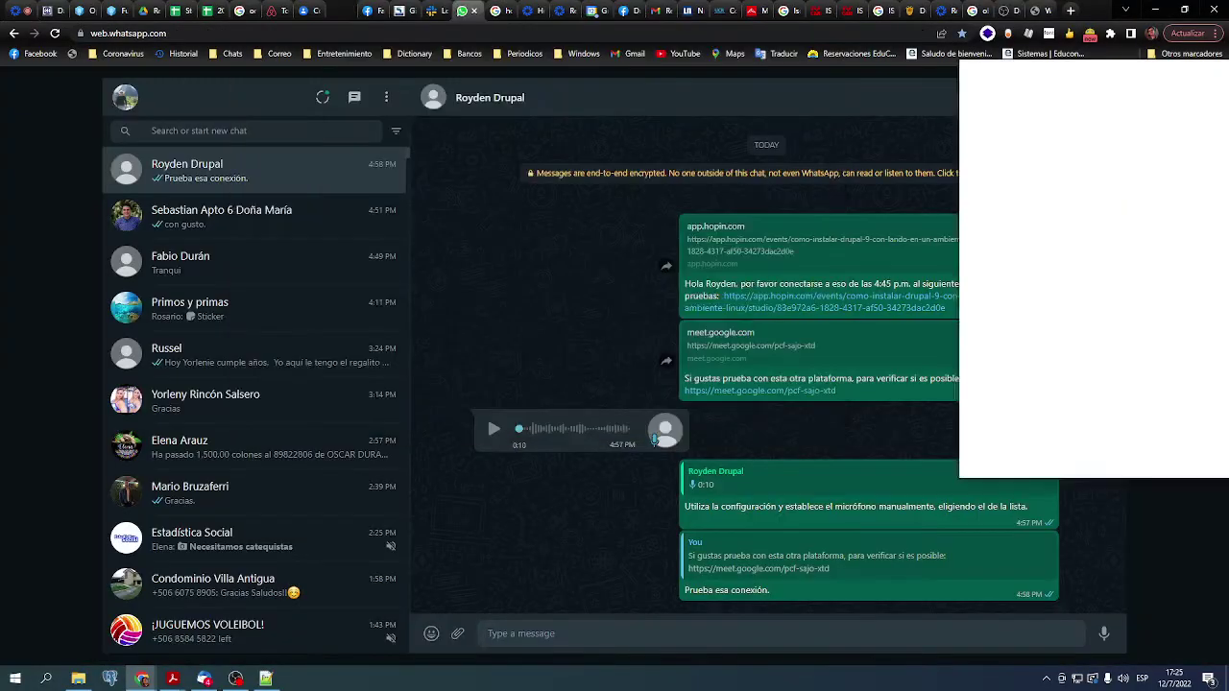
{"action": "left_click", "coordinate": [469, 10]}
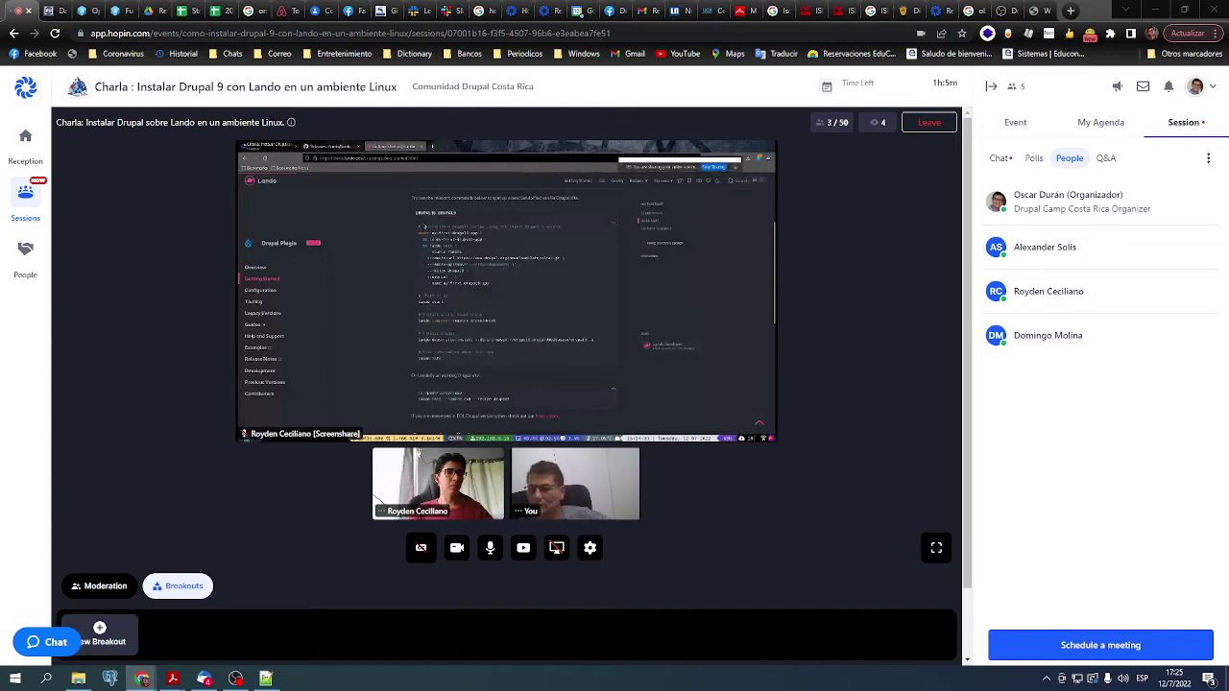
Scroll the session page down and back up while the screen share ends
{"action": "mouse_move", "coordinate": [439, 496]}
{"action": "scroll", "coordinate": [442, 495], "scroll_direction": "down", "scroll_amount": 2}
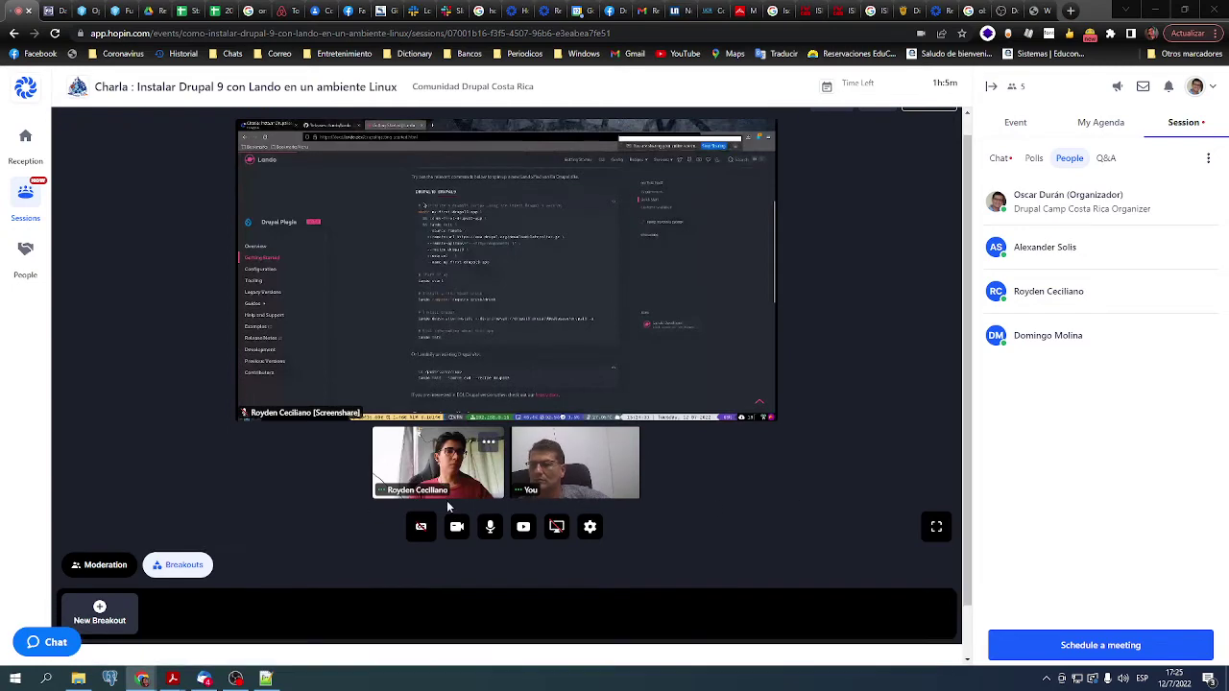
{"action": "scroll", "coordinate": [452, 434], "scroll_direction": "up", "scroll_amount": 2}
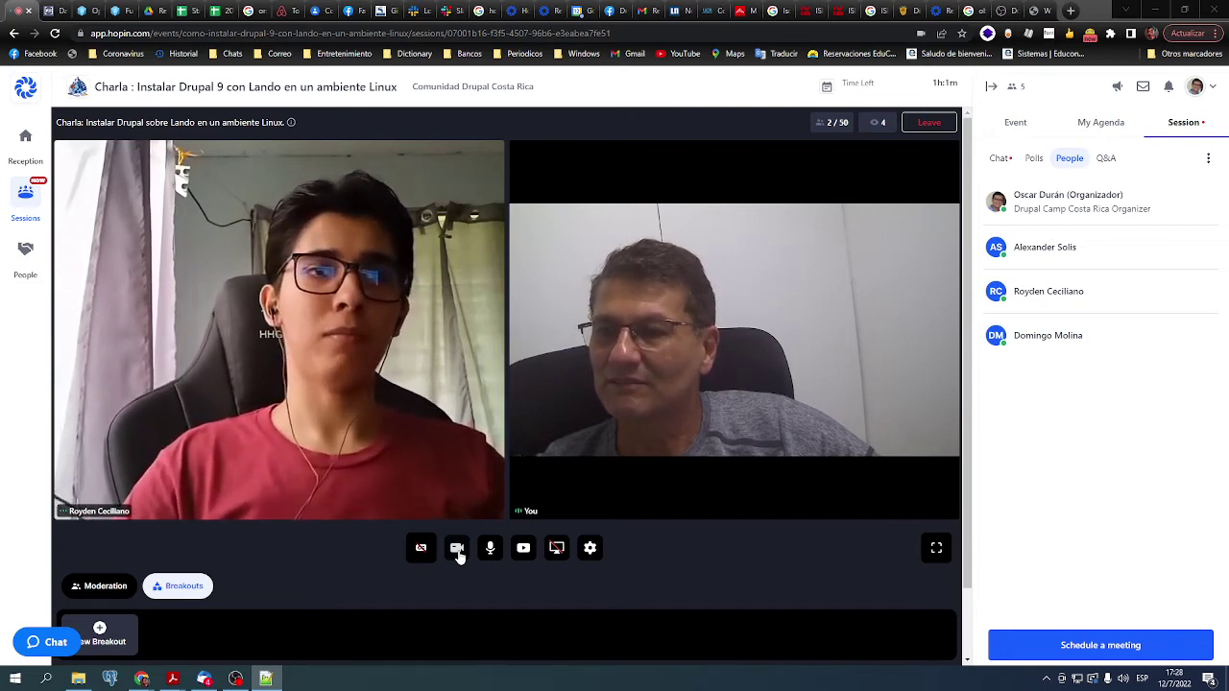
Turn off your camera and toggle the microphone, leaving it muted
{"action": "left_click", "coordinate": [458, 554]}
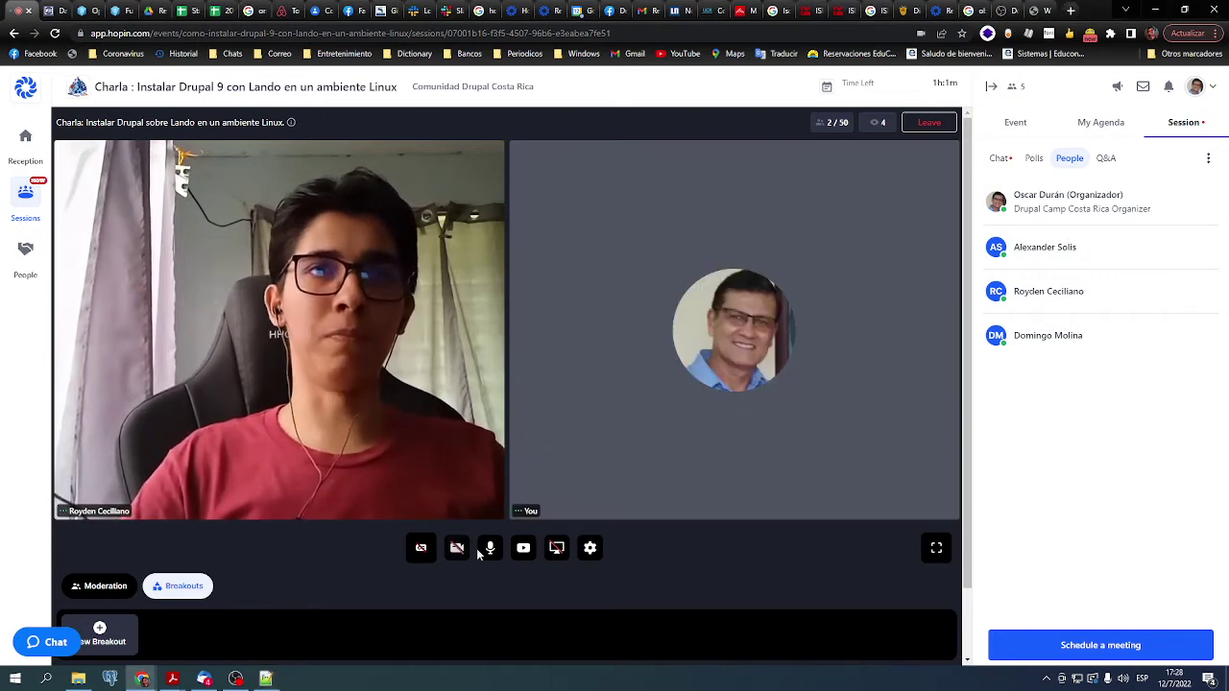
{"action": "left_click", "coordinate": [489, 549]}
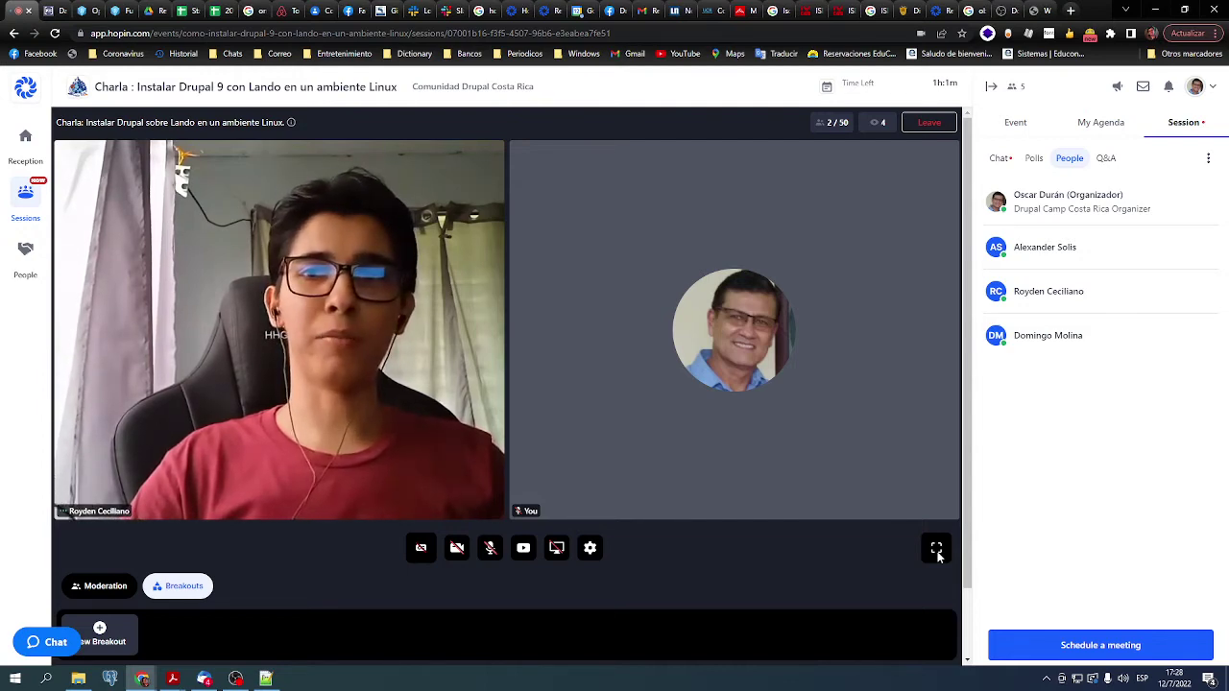
{"action": "left_click", "coordinate": [490, 547]}
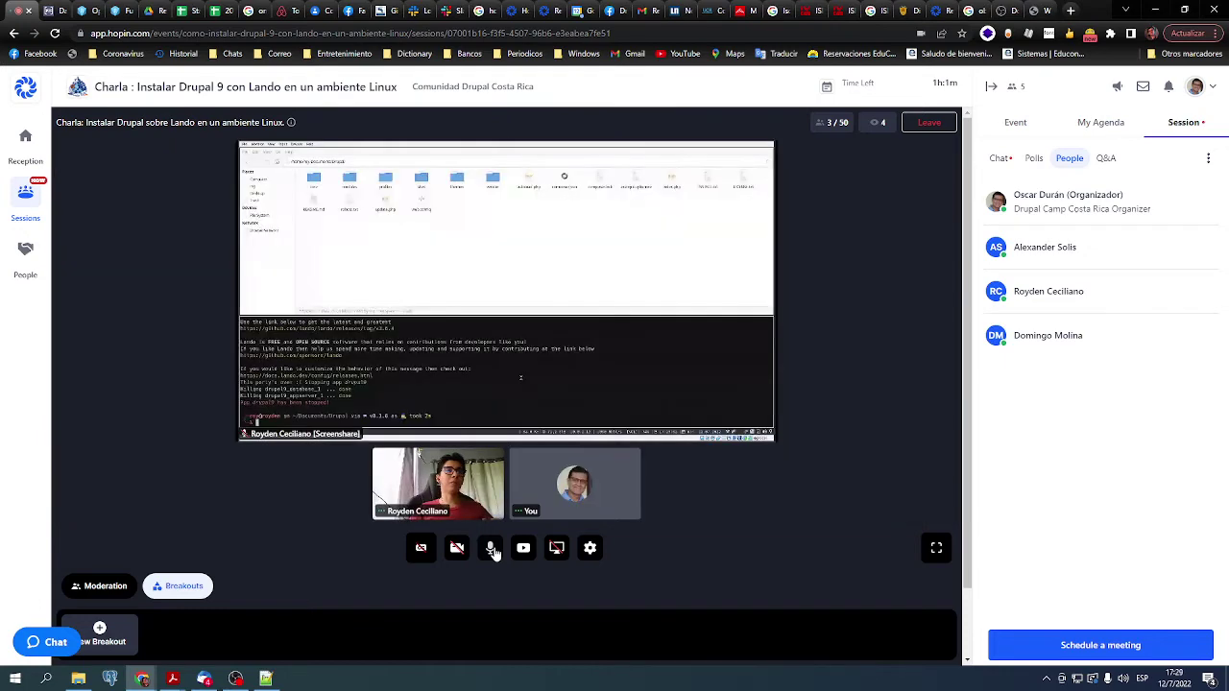
{"action": "left_click", "coordinate": [491, 551]}
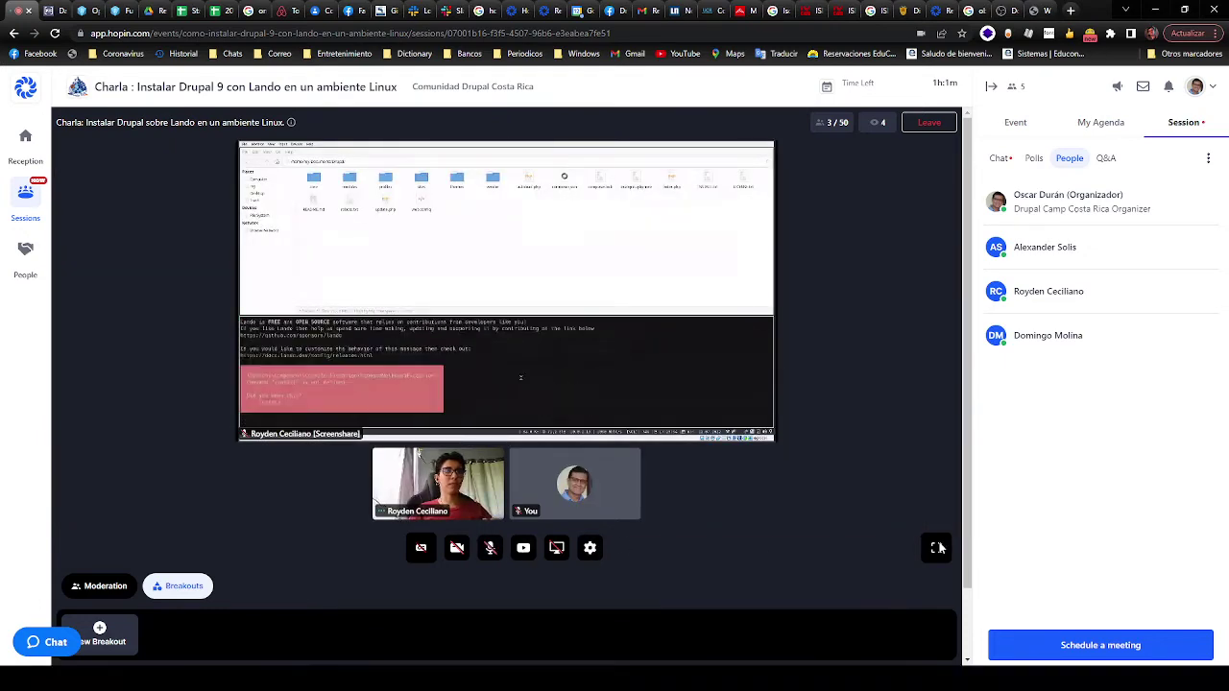
Switch the session stage to full screen
{"action": "left_click", "coordinate": [936, 547]}
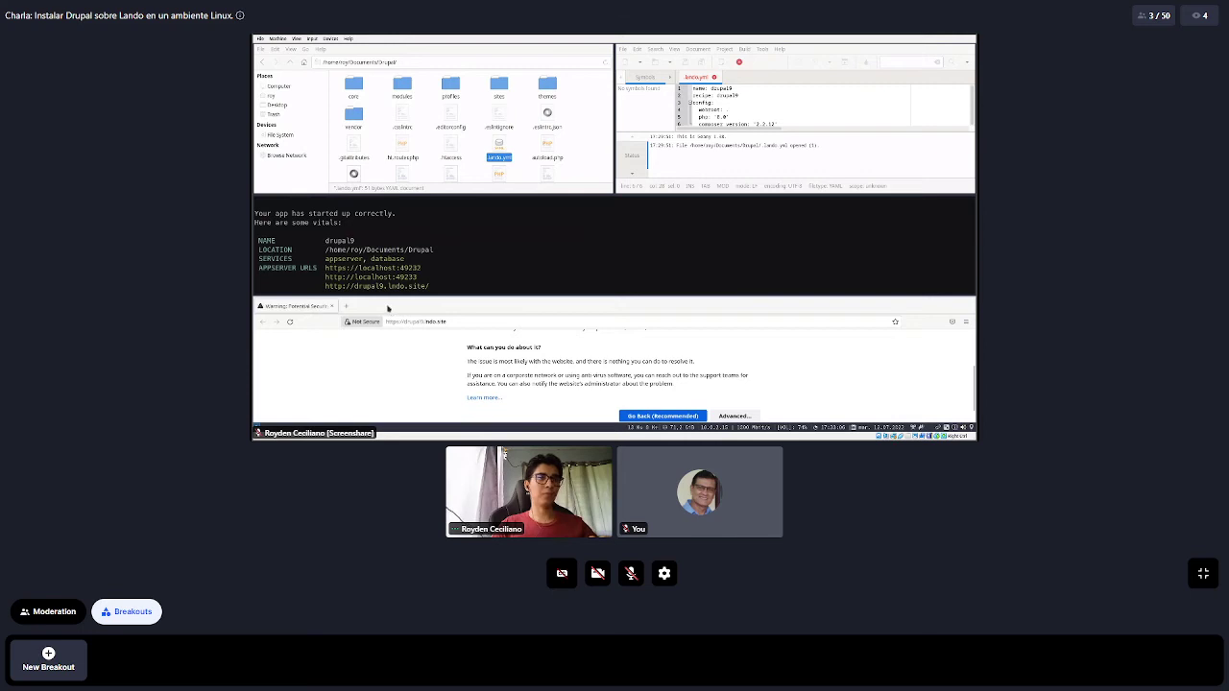
Maximize the shared browser and proceed past the drupal9.lndo.site certificate warning
{"action": "double_click", "coordinate": [388, 309]}
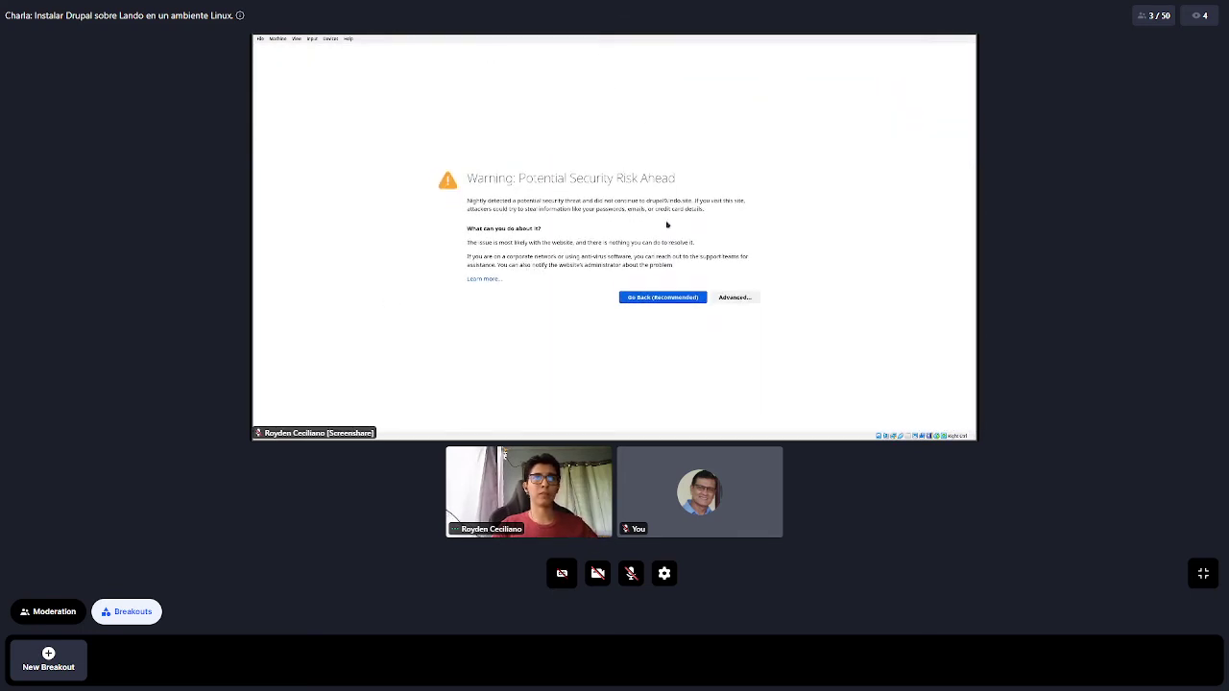
{"action": "left_click", "coordinate": [735, 297]}
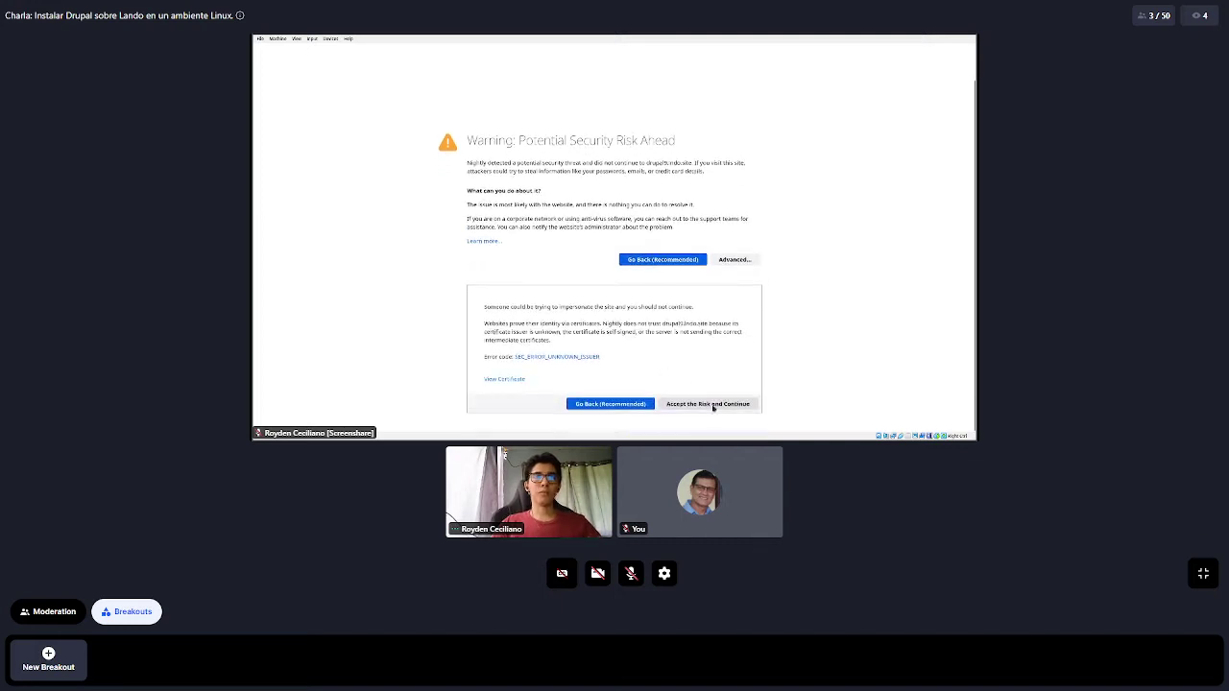
{"action": "left_click", "coordinate": [712, 404]}
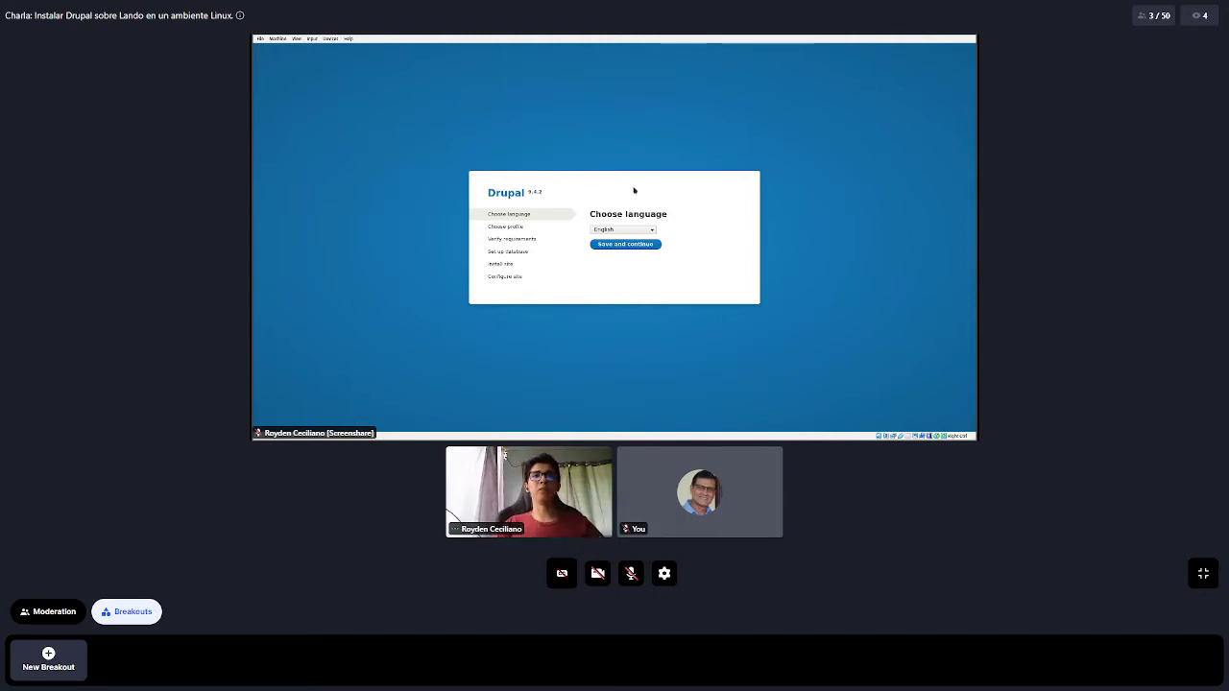
Choose Español as the installer language and save
{"action": "left_click", "coordinate": [618, 231]}
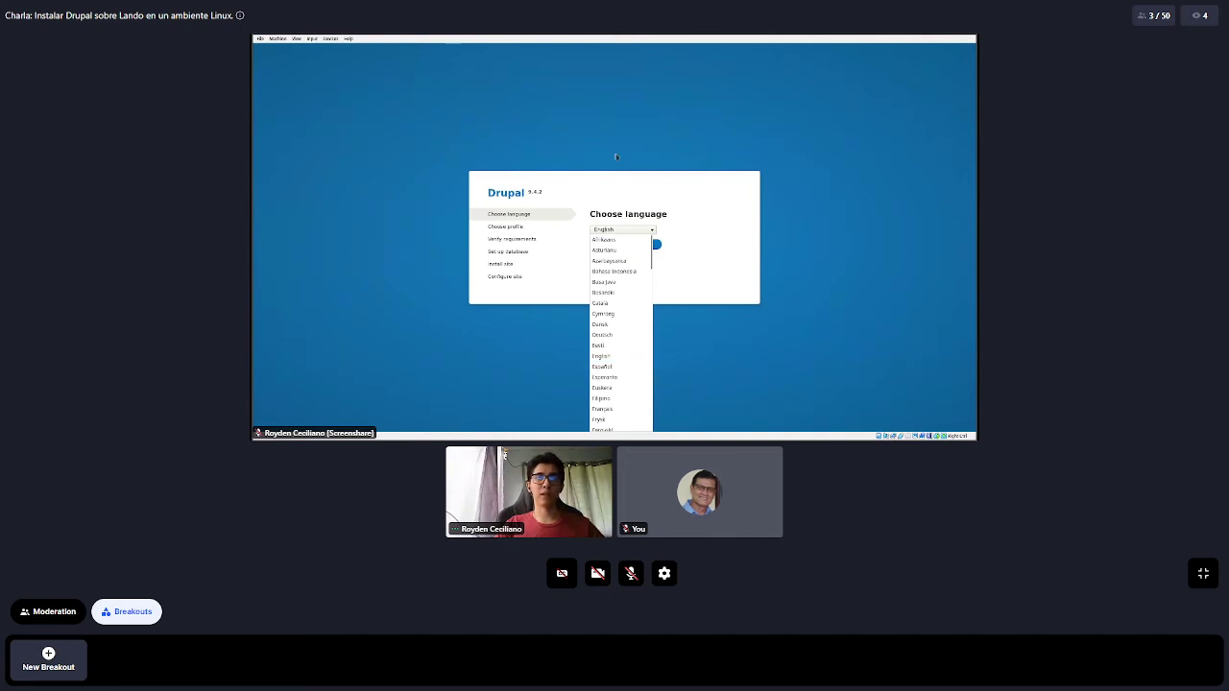
{"action": "left_click", "coordinate": [477, 194]}
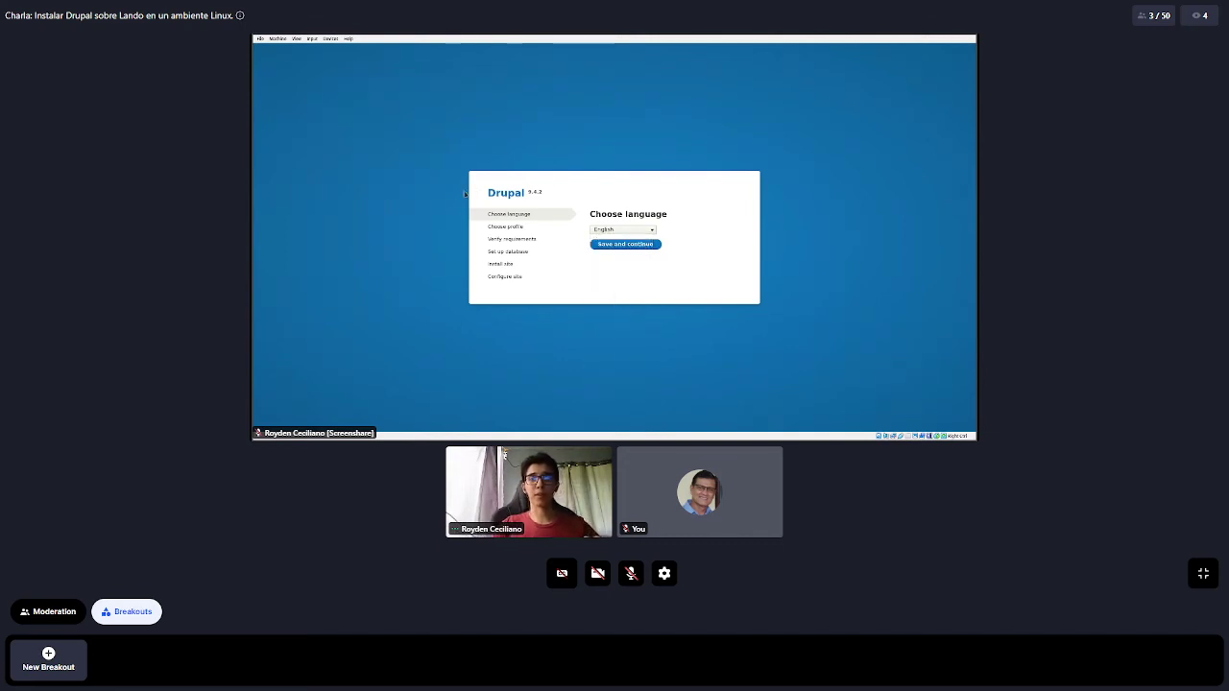
{"action": "left_click", "coordinate": [629, 233]}
{"action": "left_click", "coordinate": [629, 233]}
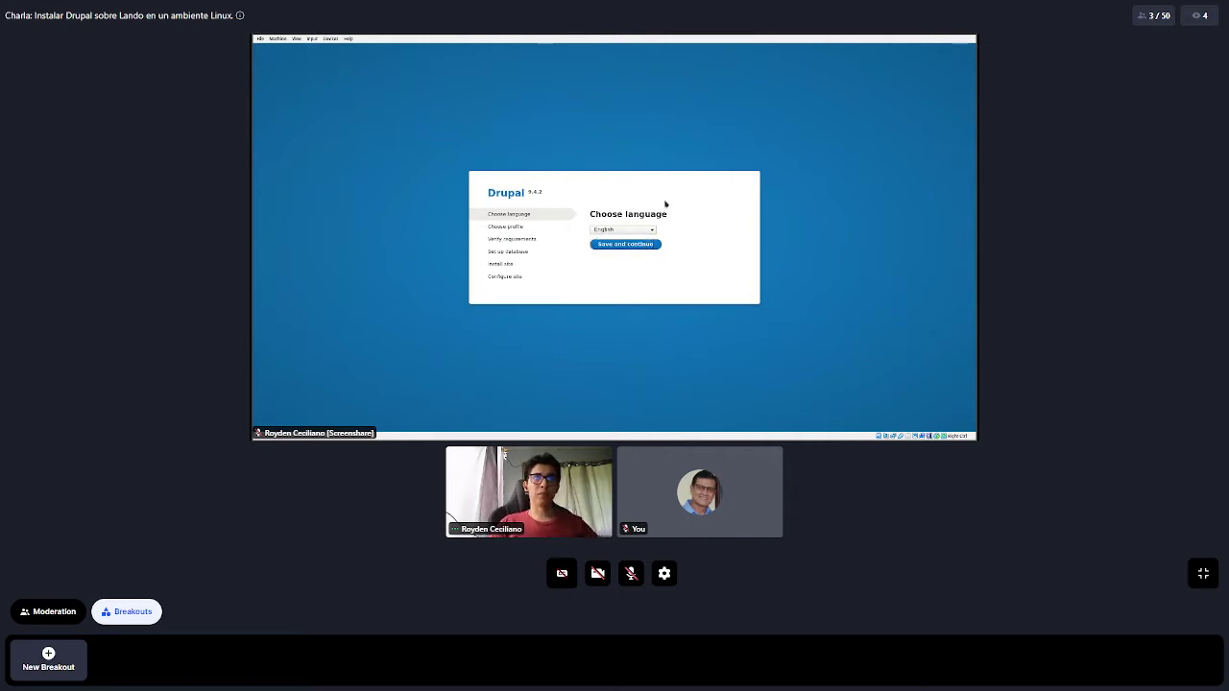
{"action": "left_click", "coordinate": [629, 233]}
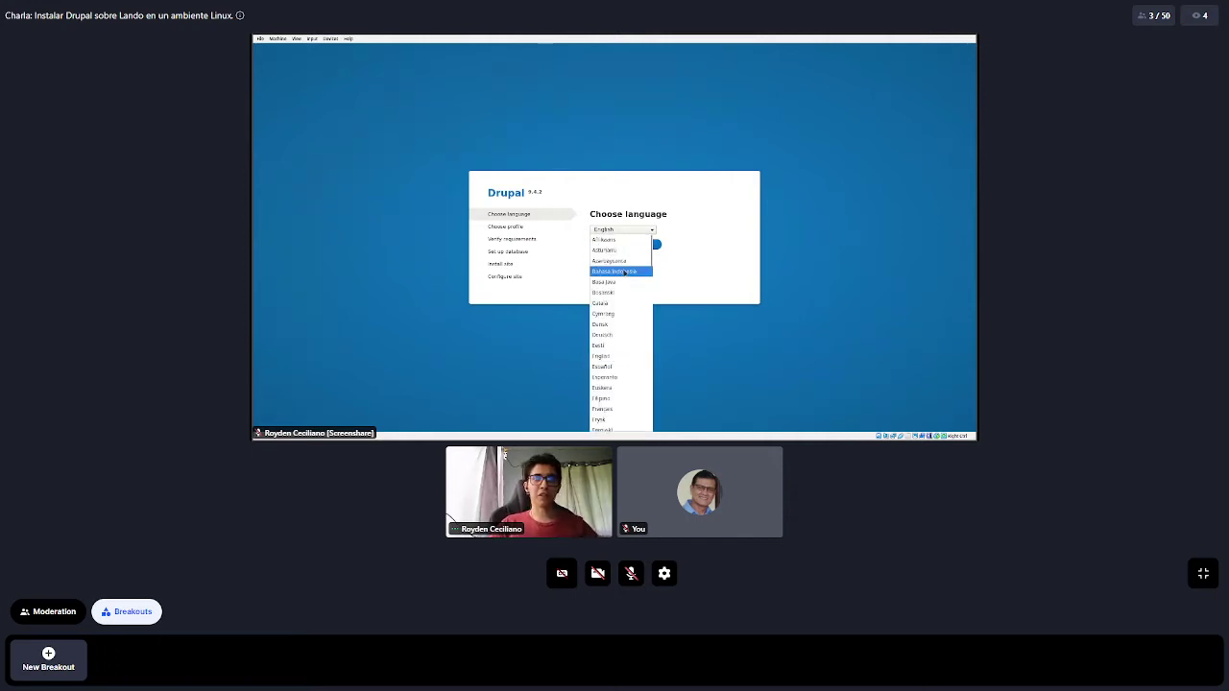
{"action": "scroll", "coordinate": [623, 273], "scroll_direction": "down", "scroll_amount": 2}
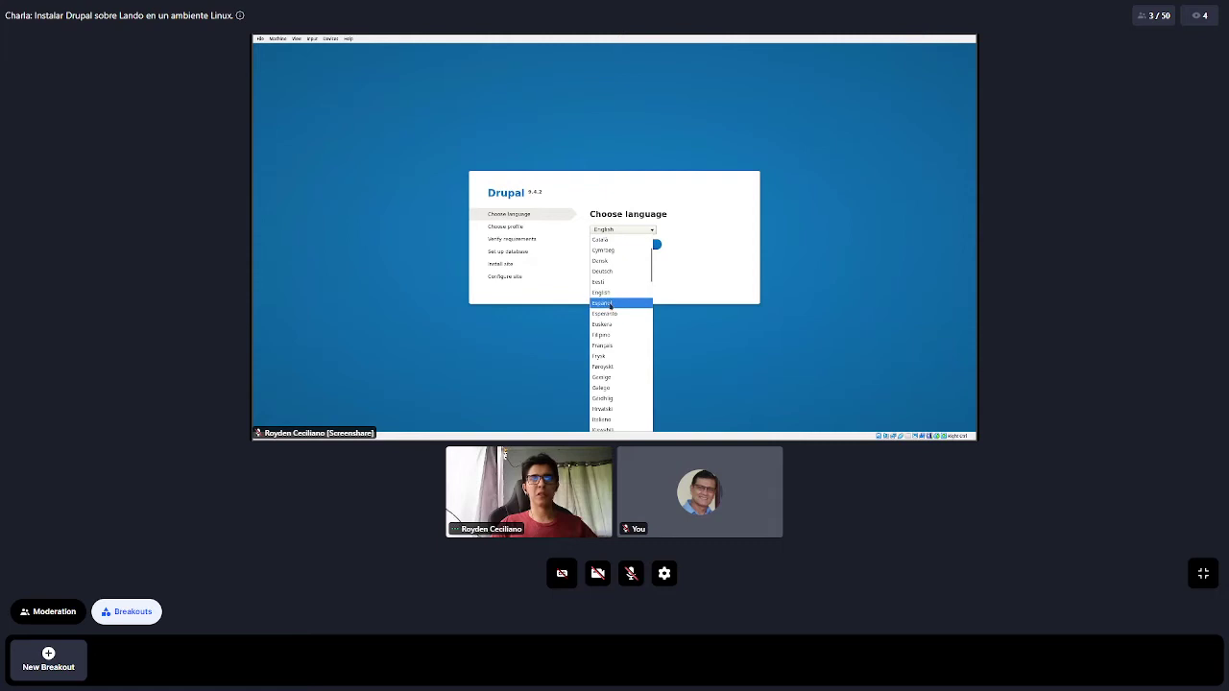
{"action": "left_click", "coordinate": [610, 303]}
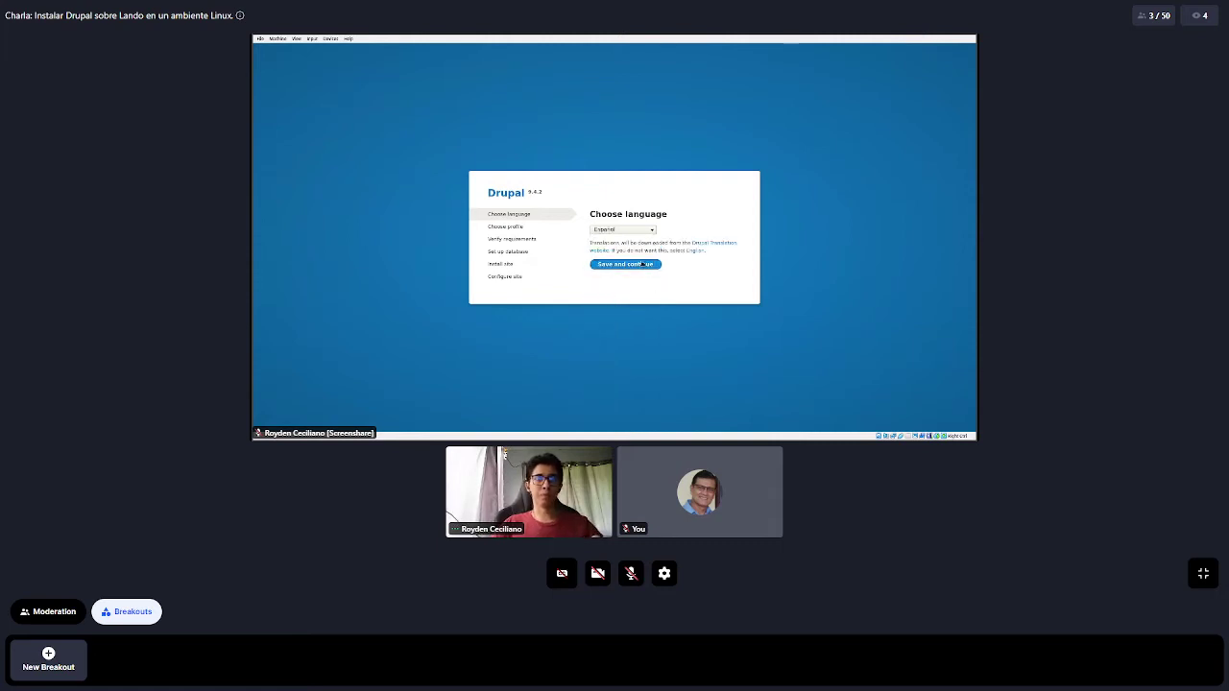
{"action": "left_click", "coordinate": [643, 265]}
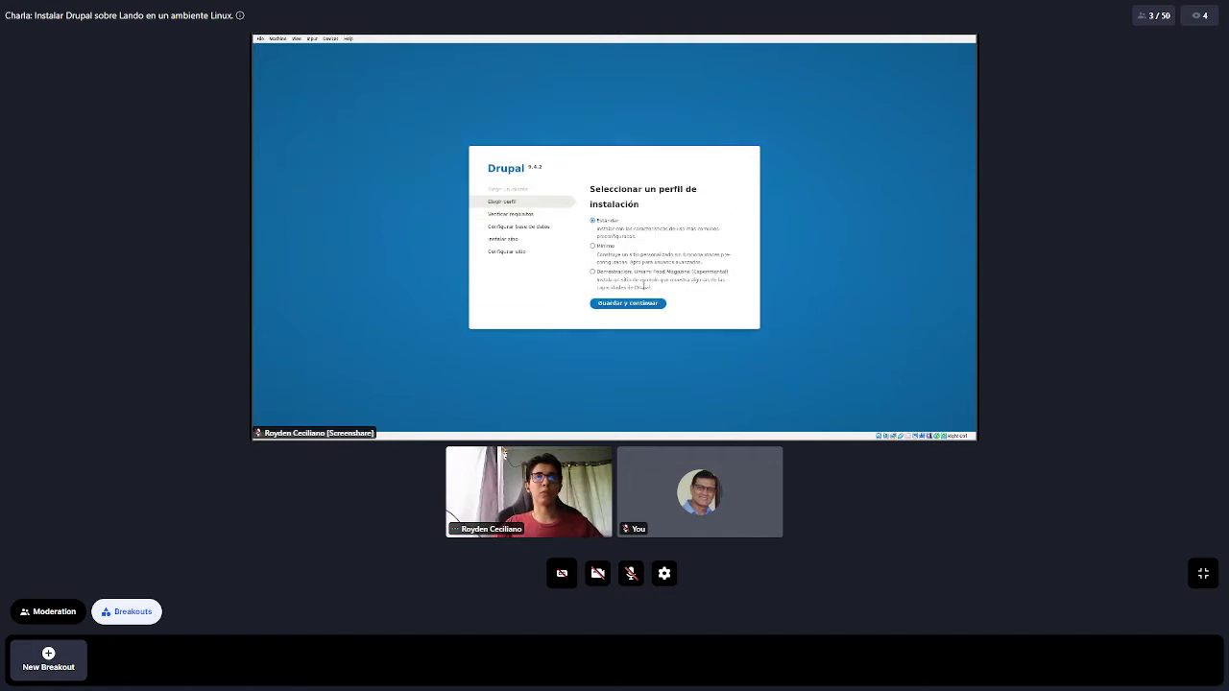
Review the installation profile options, including Umami Food Magazine, and continue
{"action": "left_click_drag", "start_coordinate": [590, 190], "coordinate": [678, 203]}
{"action": "left_click", "coordinate": [631, 220]}
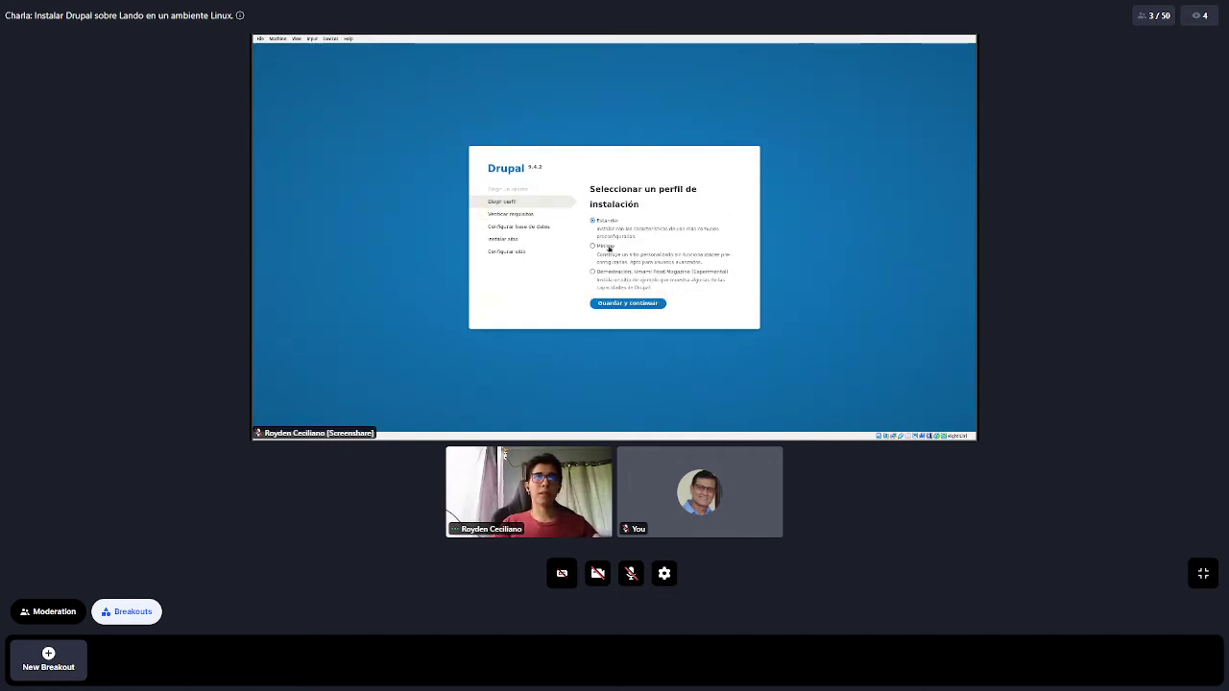
{"action": "left_click_drag", "start_coordinate": [731, 273], "coordinate": [596, 276]}
{"action": "left_click", "coordinate": [651, 174]}
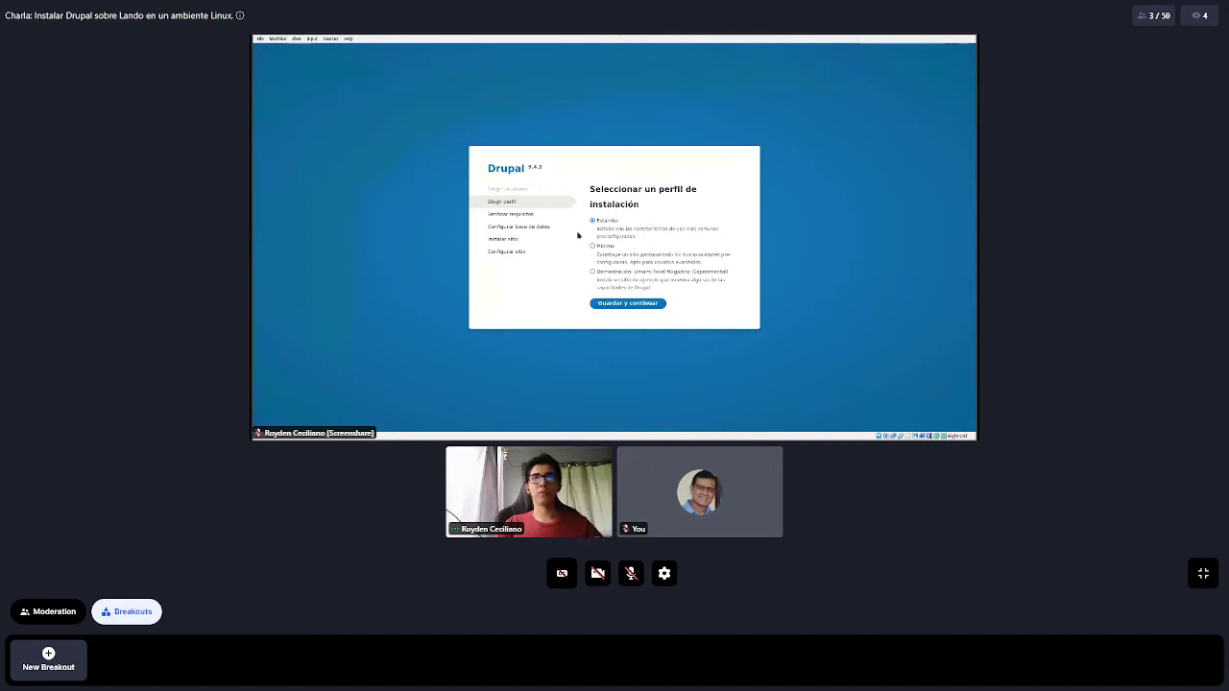
{"action": "left_click", "coordinate": [624, 303]}
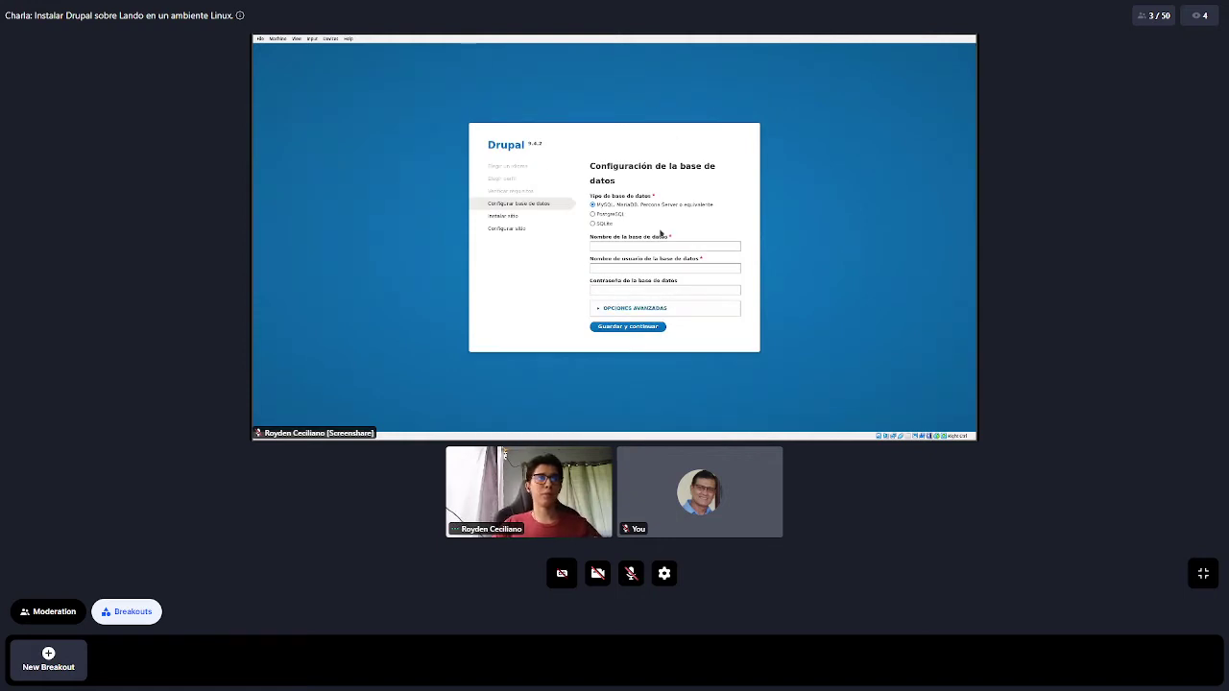
Exit full screen and tile the browser beside the terminal
{"action": "key", "text": "ctrl+f"}
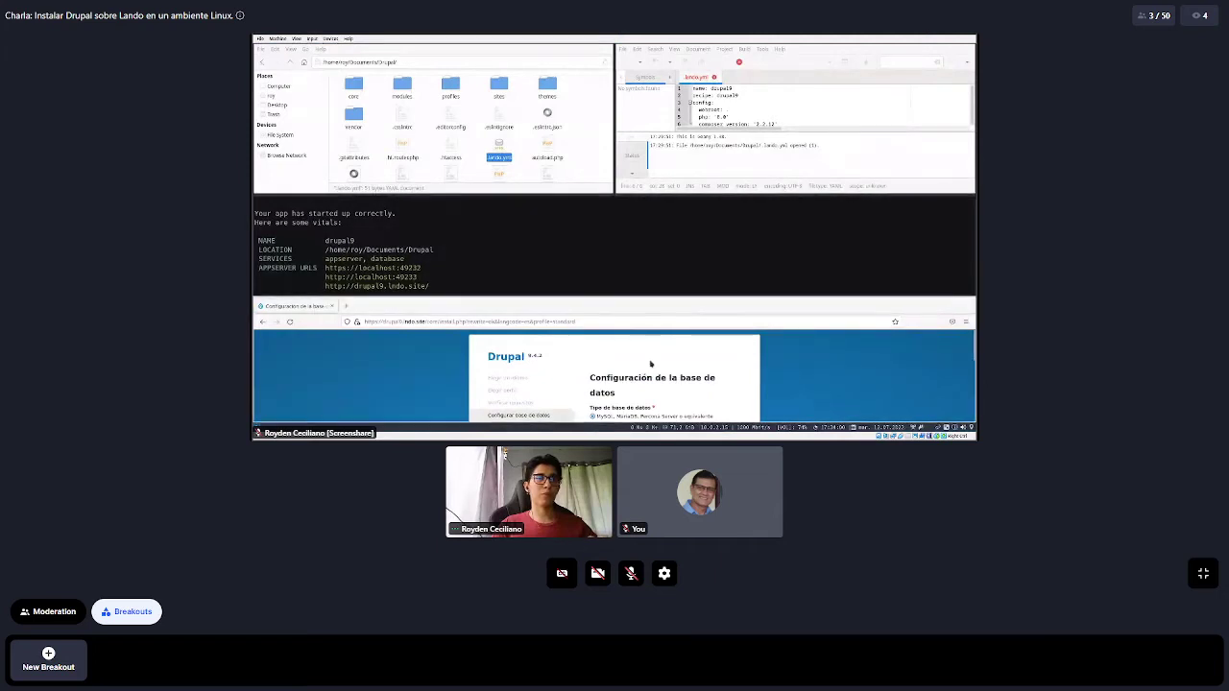
{"action": "key", "text": "ctrl+w"}
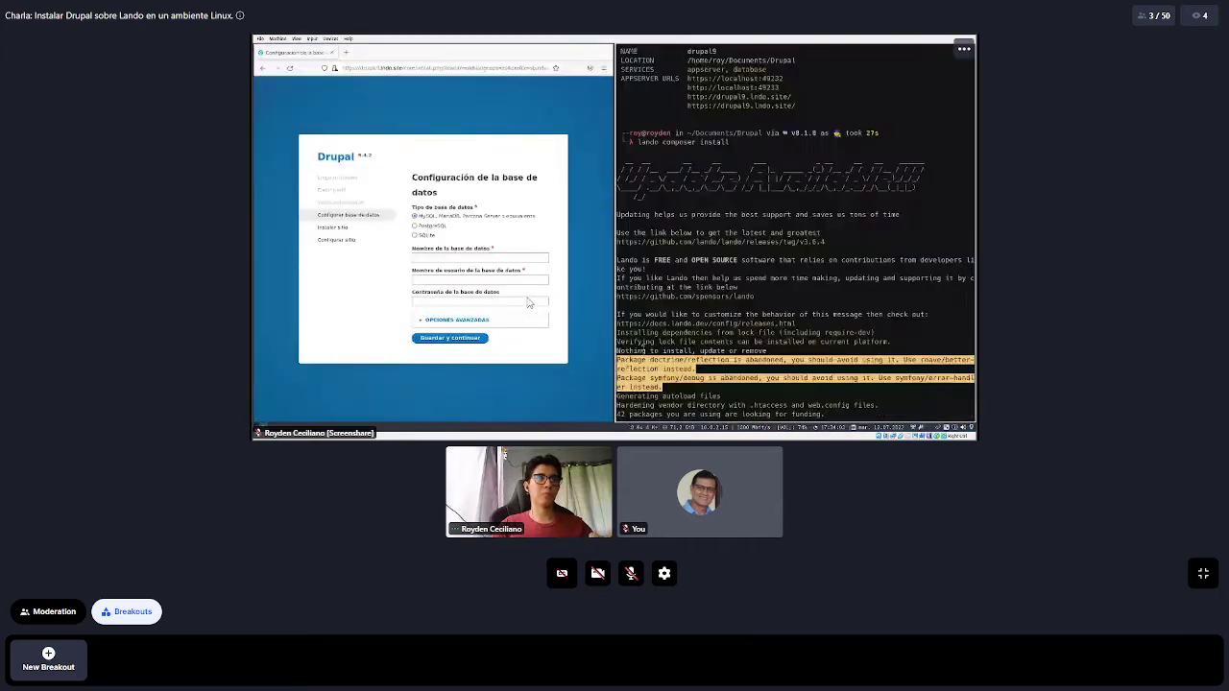
{"action": "key", "text": "super+e"}
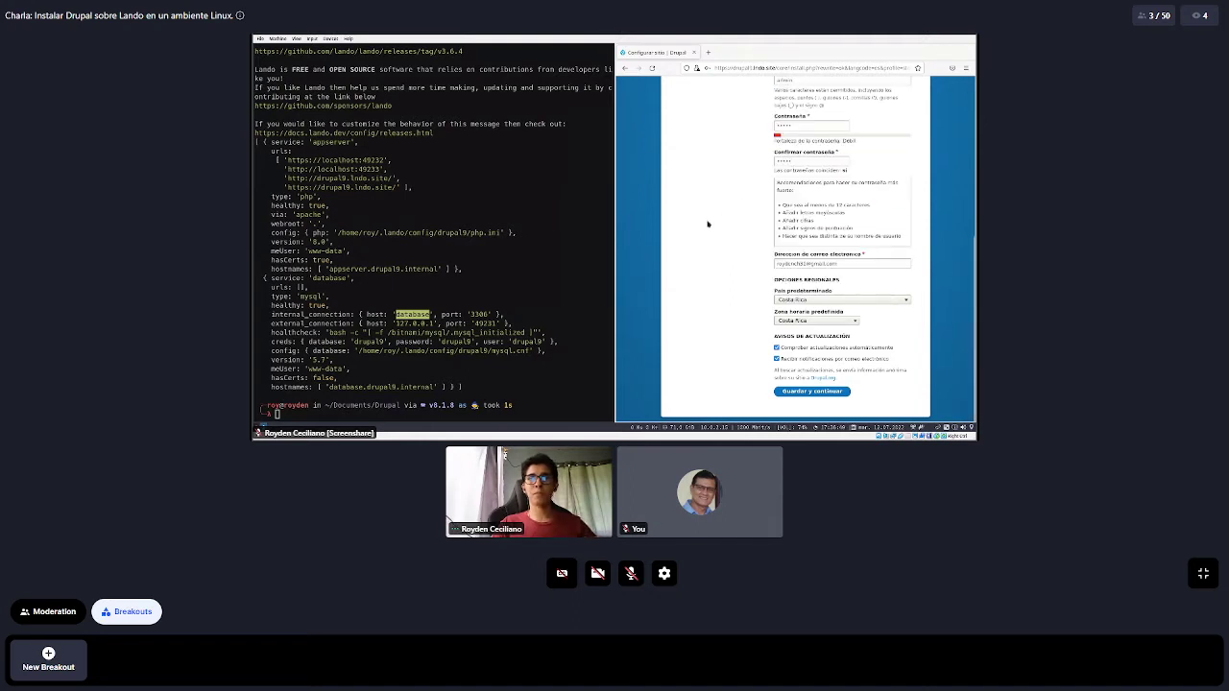
Disable automatic update checks, submit, skip saving the login, and dismiss the tray and messages
{"action": "left_click", "coordinate": [777, 349]}
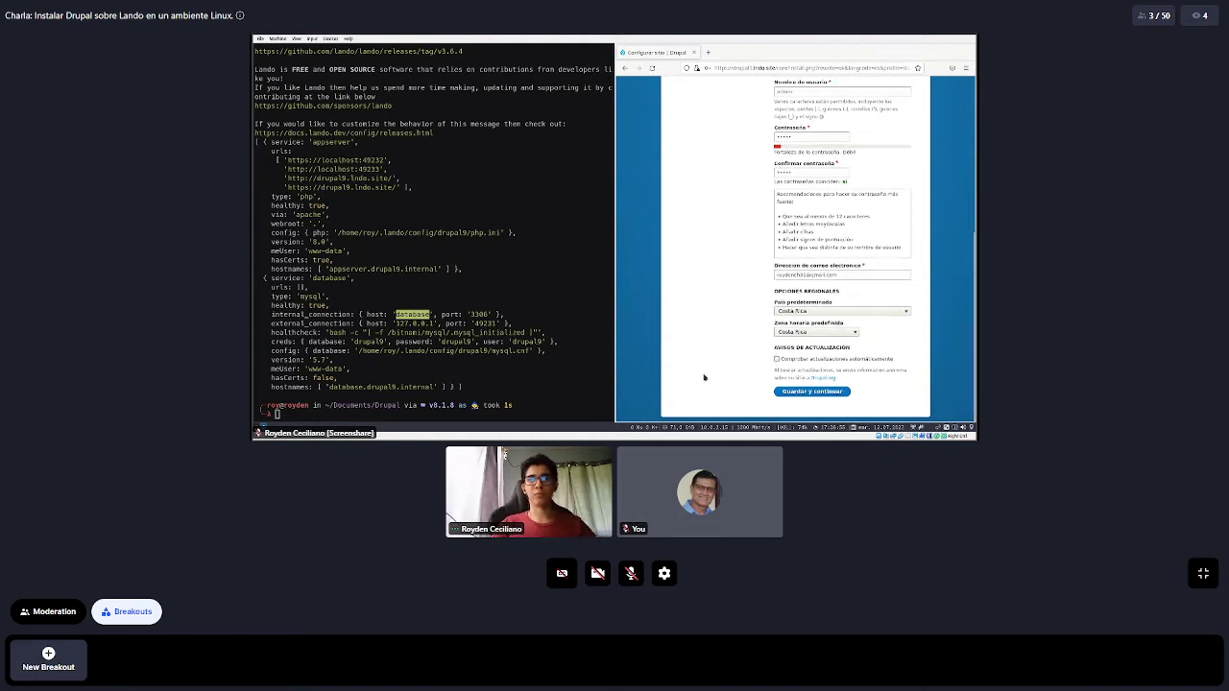
{"action": "left_click", "coordinate": [822, 393]}
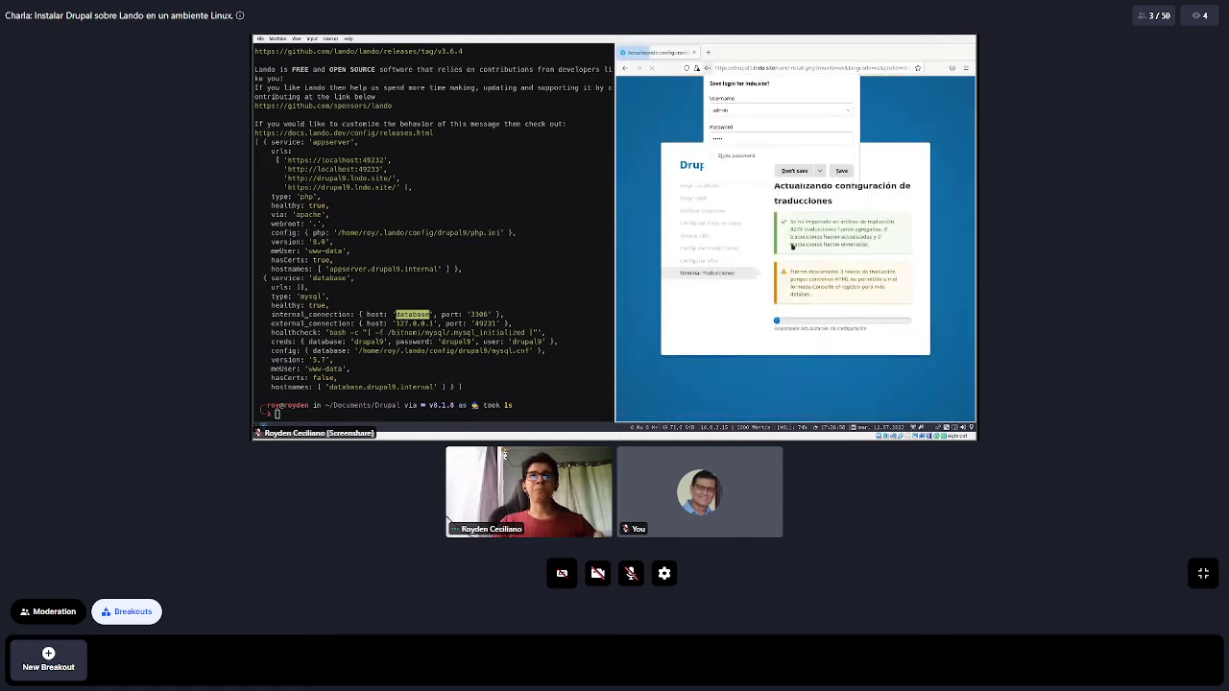
{"action": "left_click", "coordinate": [796, 171]}
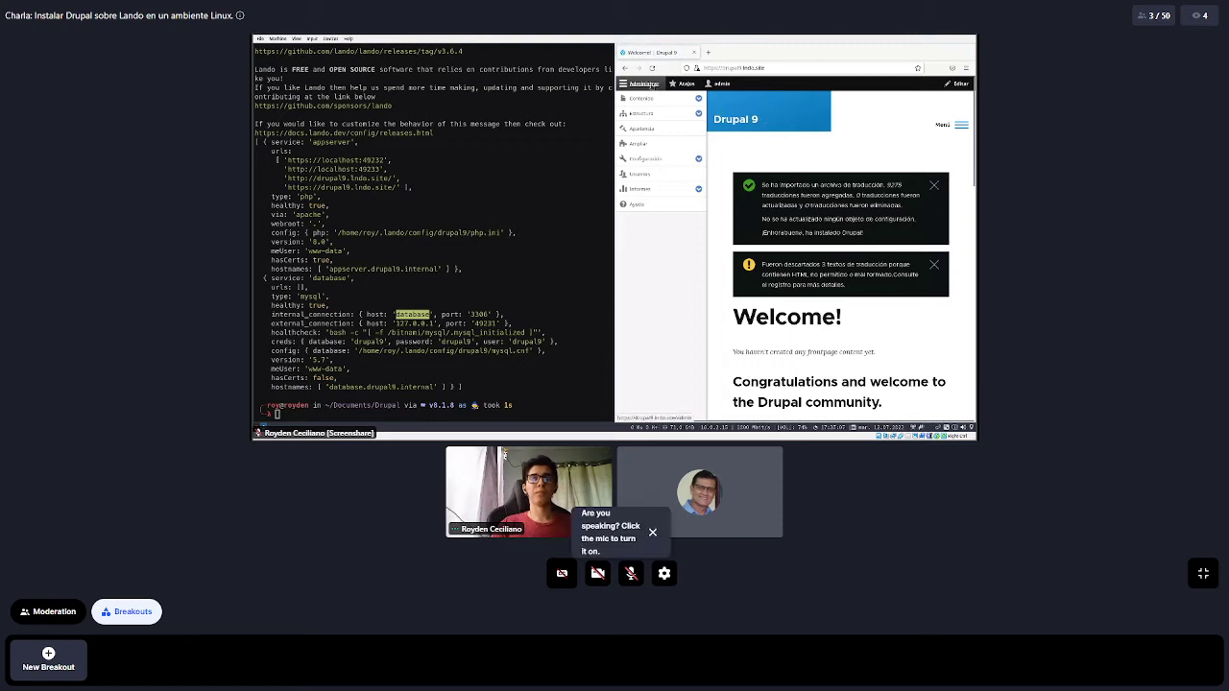
{"action": "left_click", "coordinate": [658, 86]}
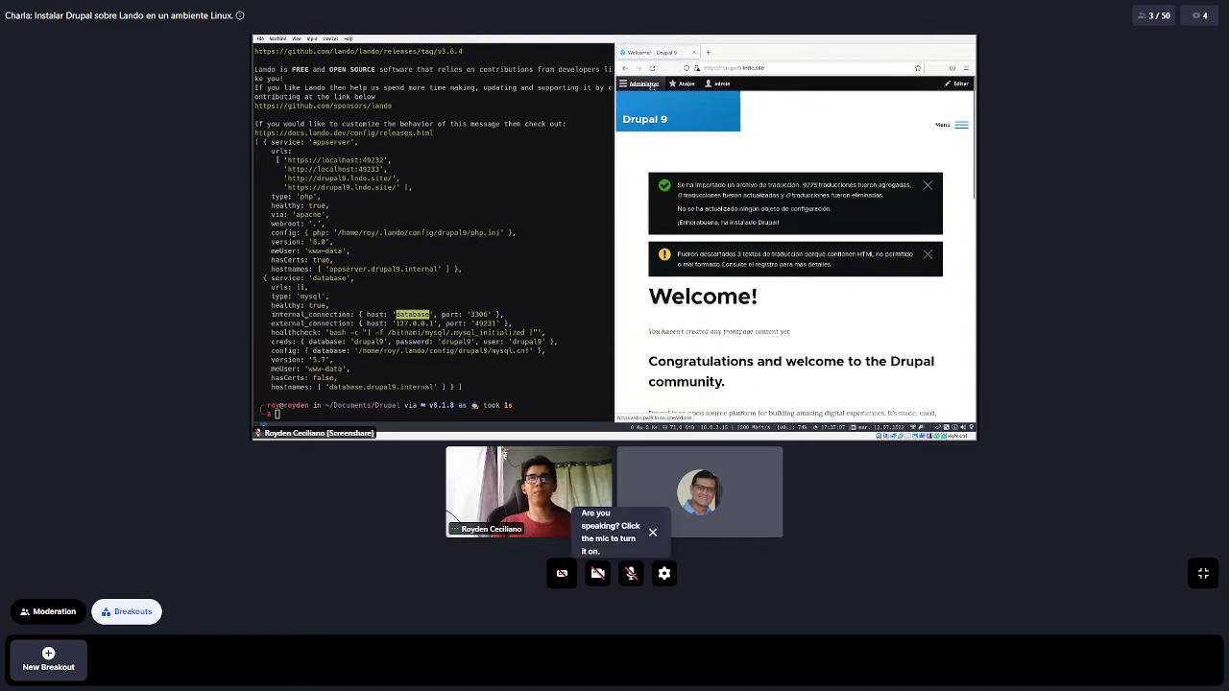
{"action": "left_click", "coordinate": [928, 186]}
{"action": "left_click", "coordinate": [928, 185]}
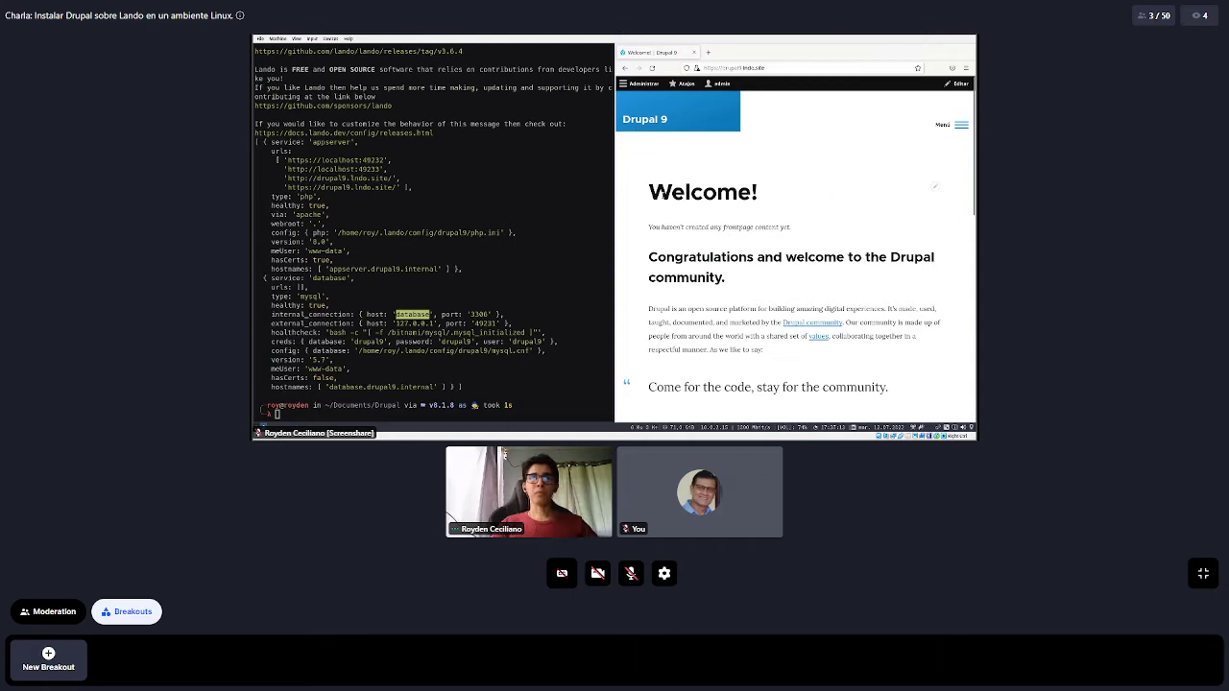
{"action": "scroll", "coordinate": [661, 193], "scroll_direction": "down", "scroll_amount": 4}
{"action": "scroll", "coordinate": [639, 221], "scroll_direction": "up", "scroll_amount": 4}
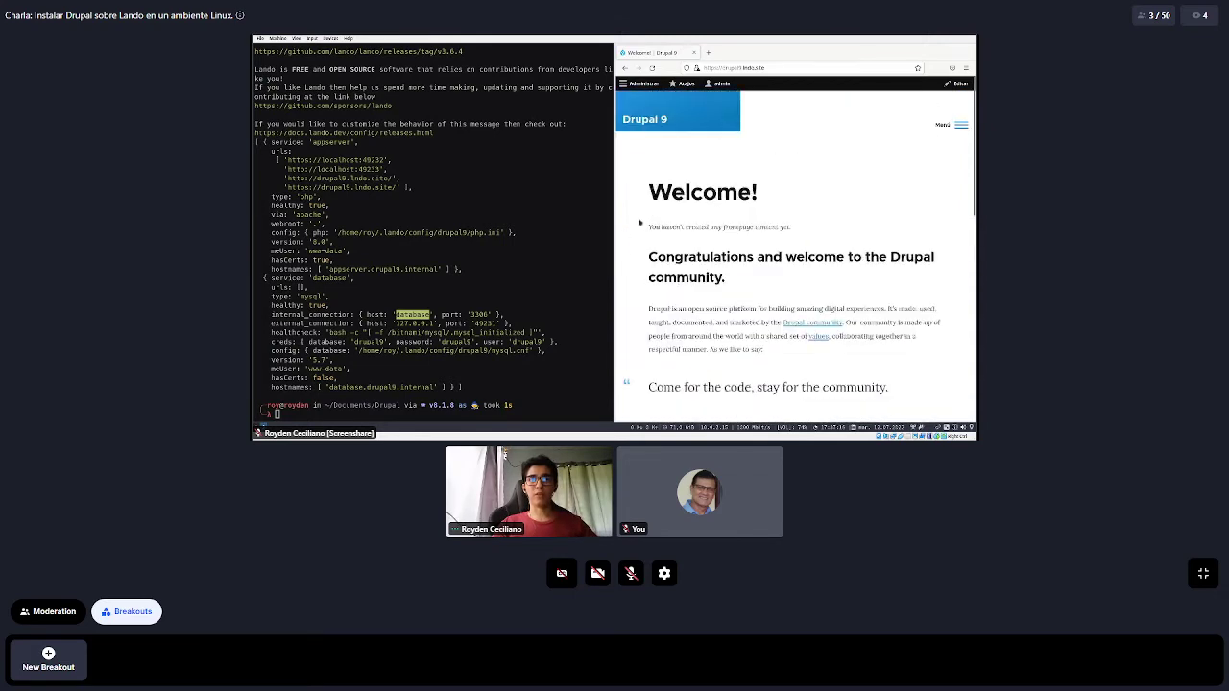
{"action": "scroll", "coordinate": [642, 255], "scroll_direction": "down", "scroll_amount": 3}
{"action": "scroll", "coordinate": [642, 255], "scroll_direction": "up", "scroll_amount": 2}
{"action": "scroll", "coordinate": [643, 256], "scroll_direction": "down", "scroll_amount": 2}
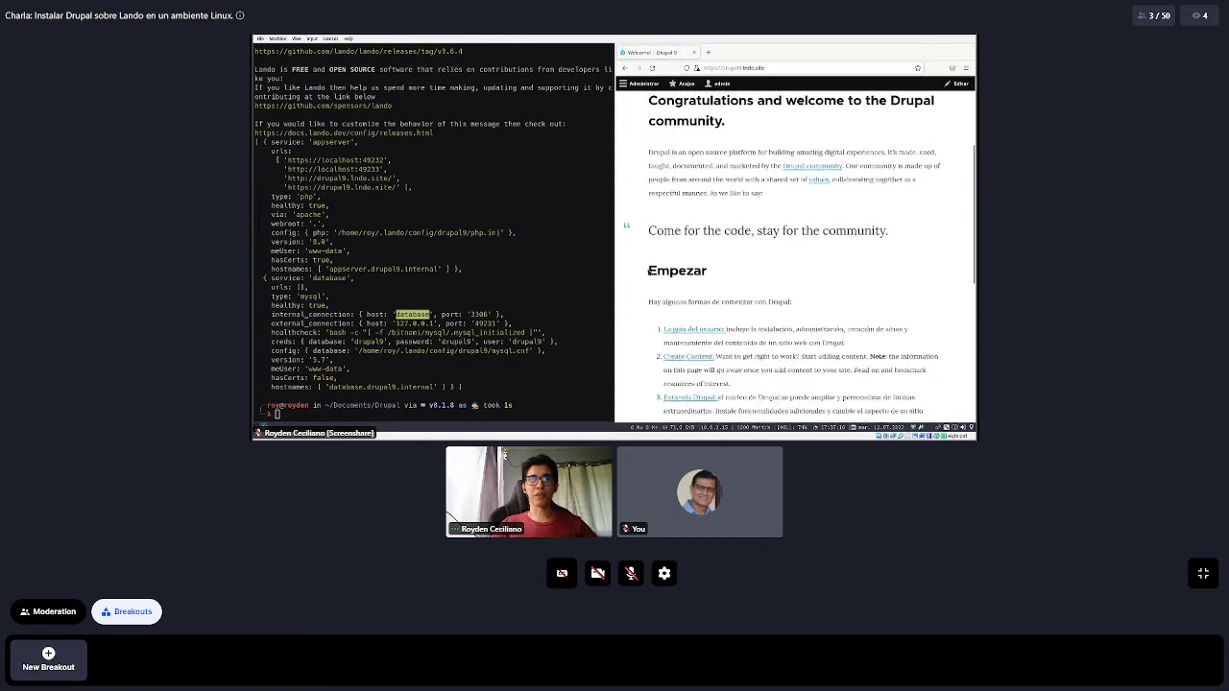
{"action": "left_click_drag", "start_coordinate": [648, 269], "coordinate": [740, 302]}
{"action": "scroll", "coordinate": [714, 185], "scroll_direction": "up", "scroll_amount": 3}
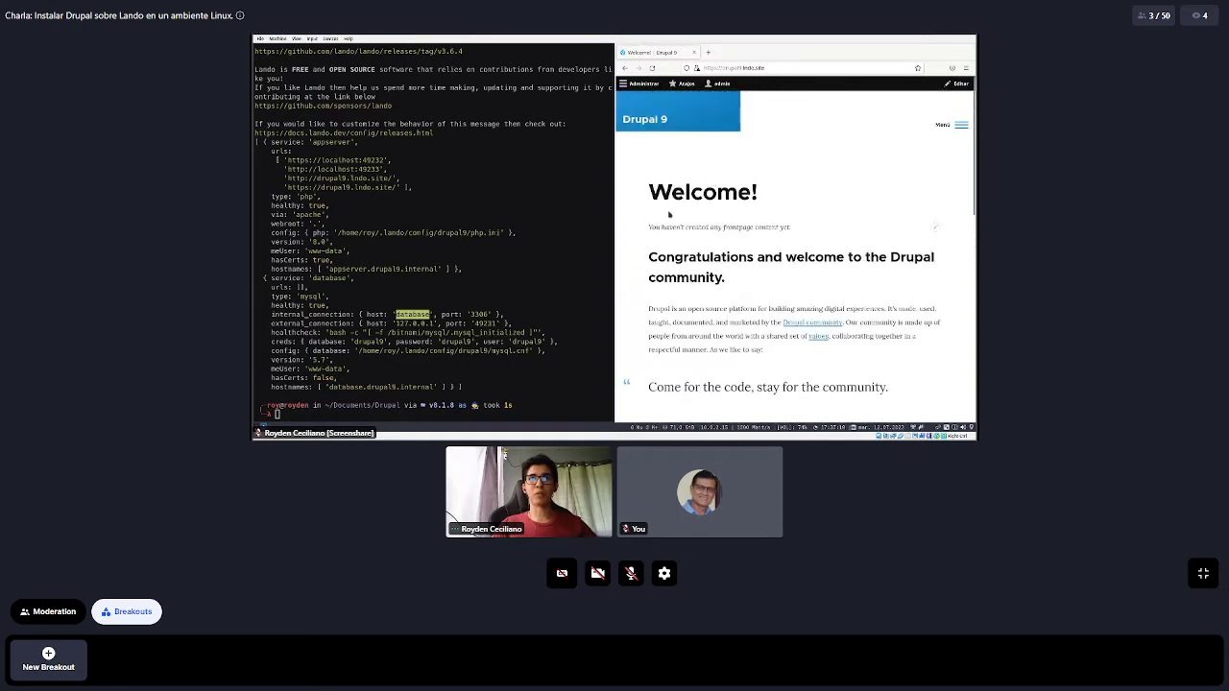
{"action": "left_click_drag", "start_coordinate": [648, 187], "coordinate": [825, 279]}
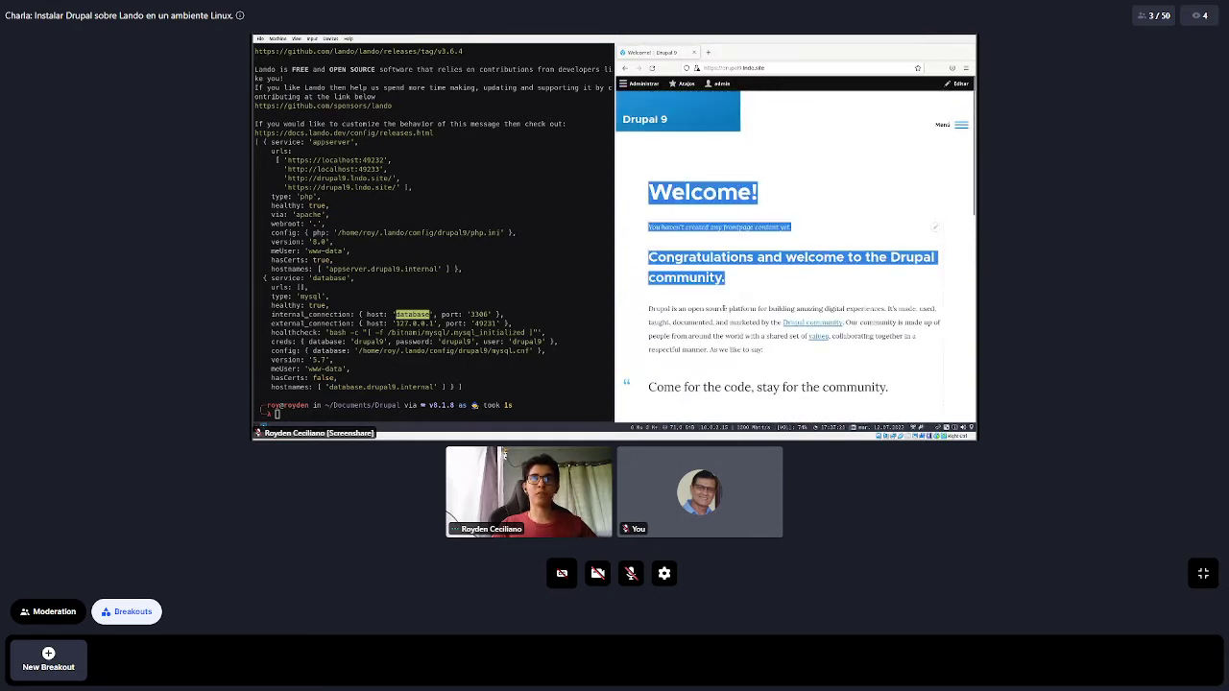
{"action": "left_click", "coordinate": [723, 308]}
{"action": "scroll", "coordinate": [659, 266], "scroll_direction": "down", "scroll_amount": 3}
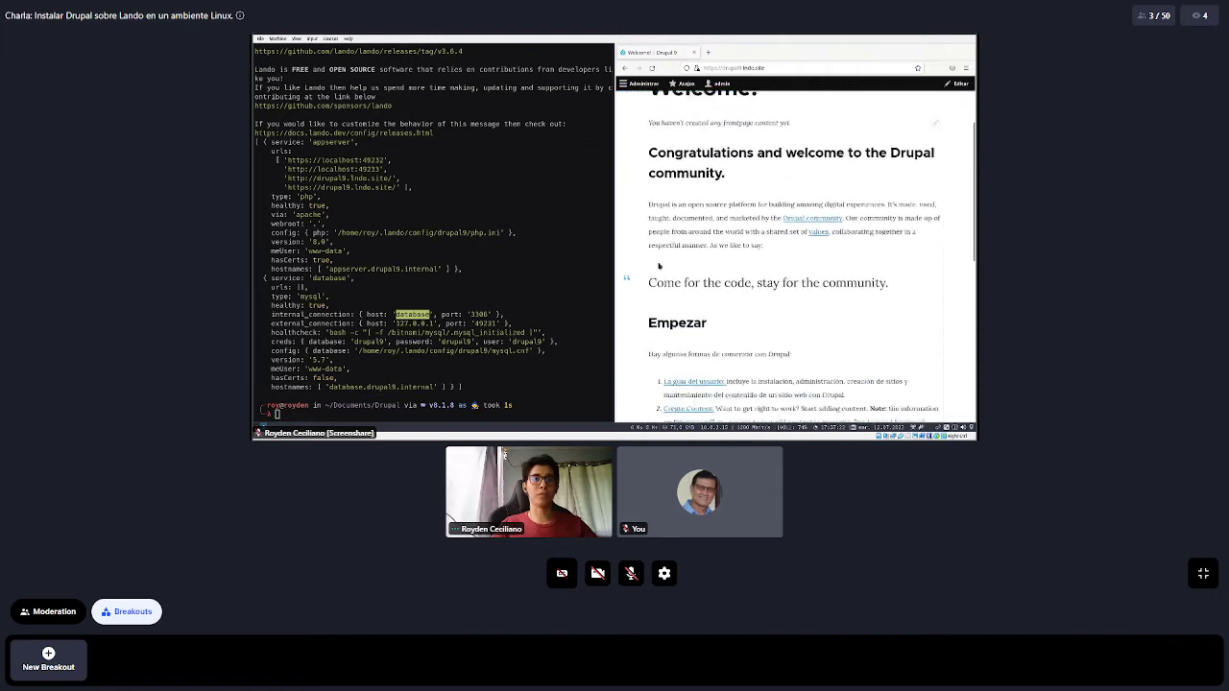
{"action": "scroll", "coordinate": [659, 266], "scroll_direction": "down", "scroll_amount": 3}
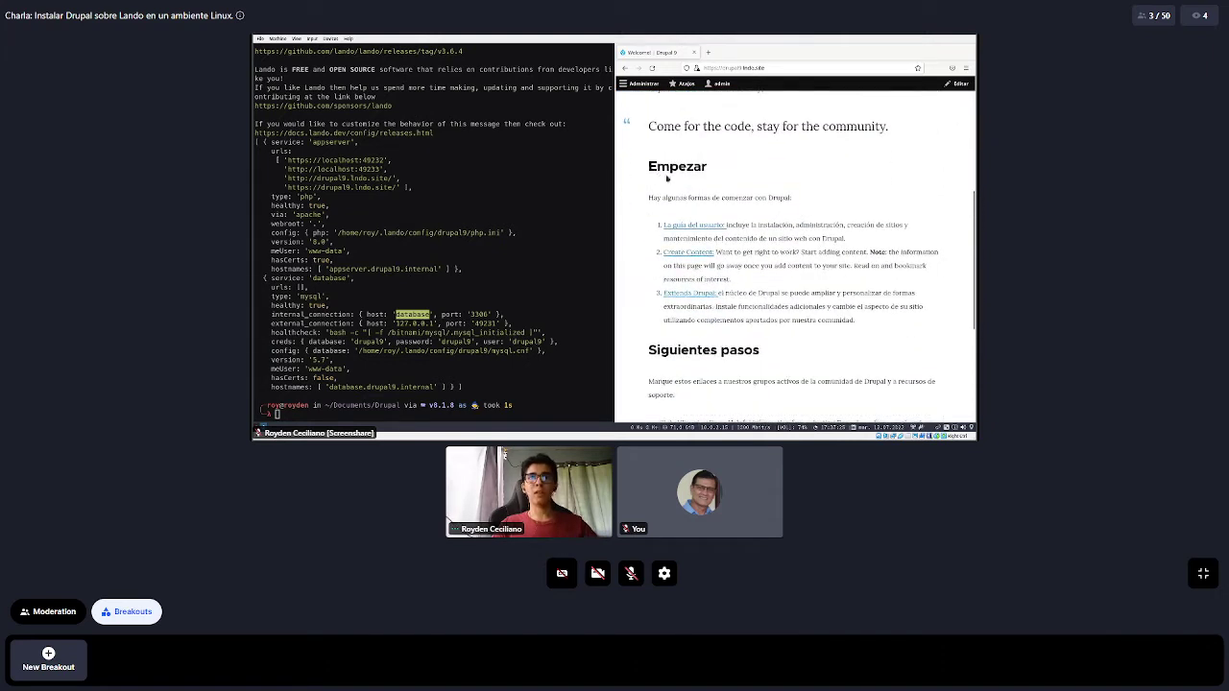
{"action": "scroll", "coordinate": [782, 173], "scroll_direction": "down", "scroll_amount": 2}
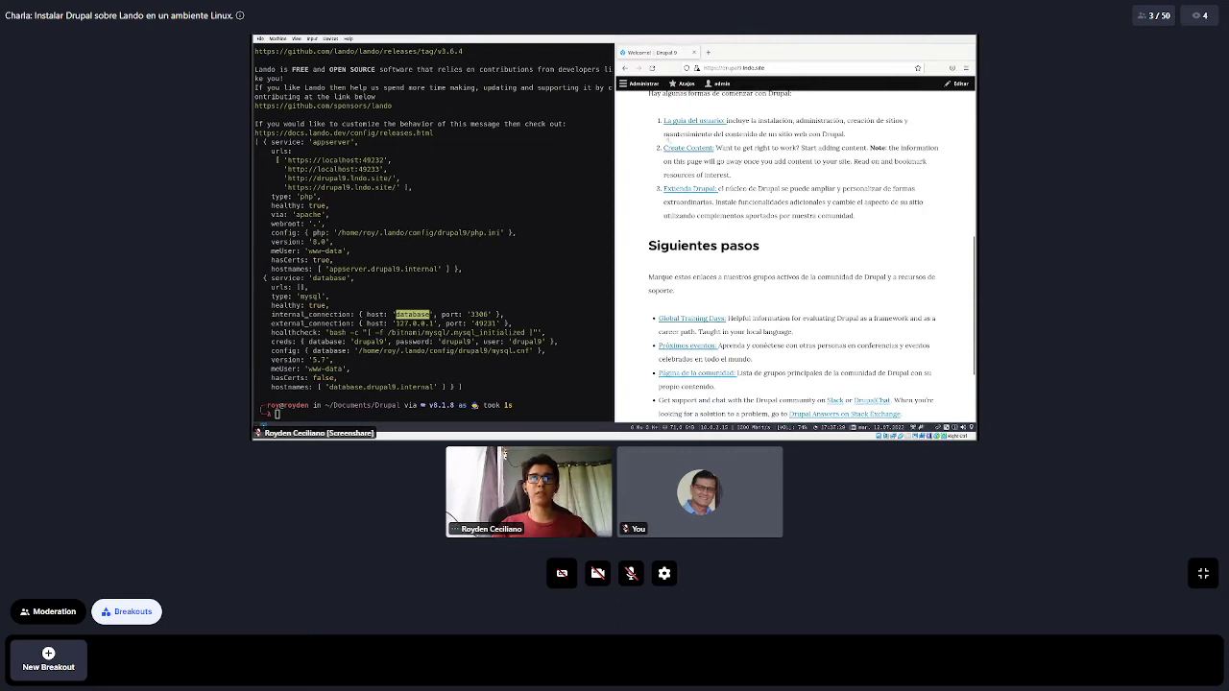
{"action": "left_click_drag", "start_coordinate": [664, 148], "coordinate": [715, 149]}
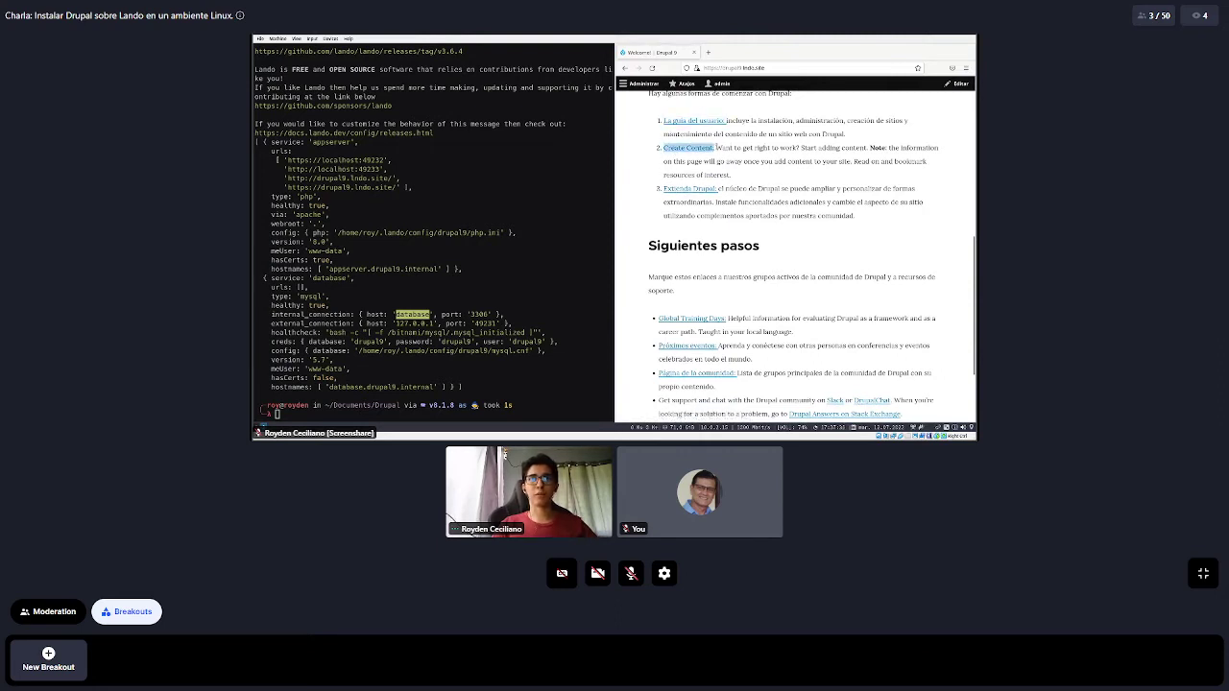
{"action": "left_click", "coordinate": [726, 199]}
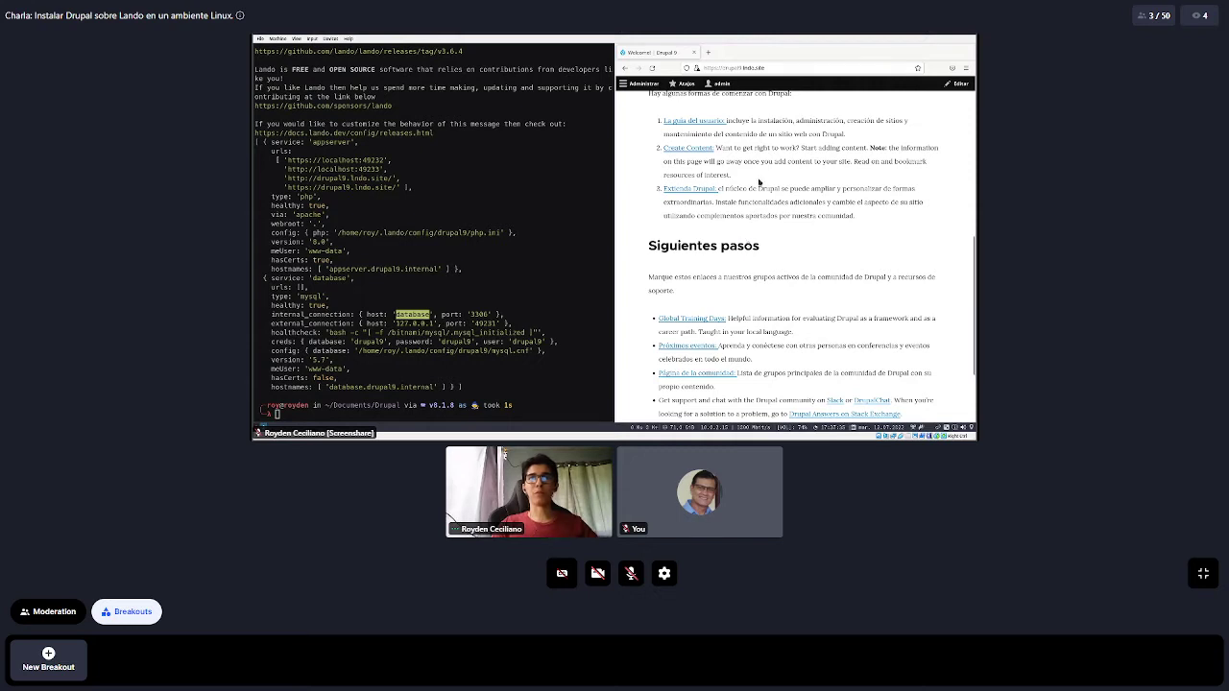
{"action": "left_click_drag", "start_coordinate": [812, 189], "coordinate": [881, 214]}
{"action": "left_click", "coordinate": [791, 217]}
{"action": "scroll", "coordinate": [782, 184], "scroll_direction": "down", "scroll_amount": 2}
{"action": "scroll", "coordinate": [781, 184], "scroll_direction": "down", "scroll_amount": 3}
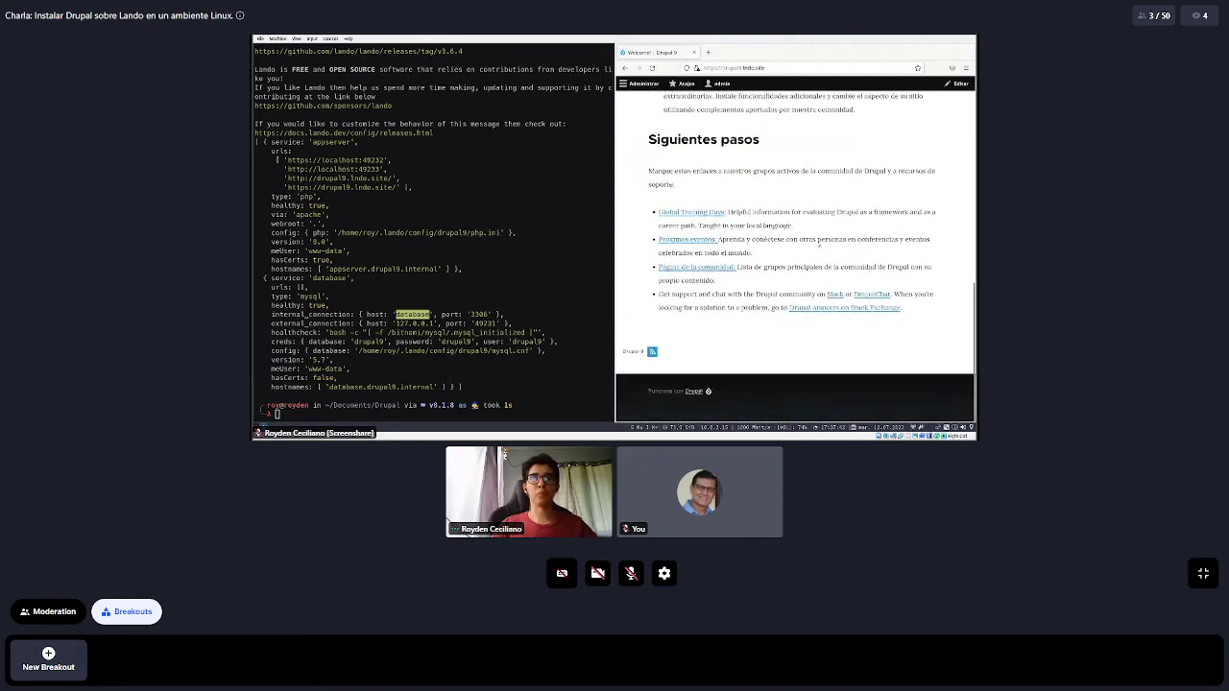
{"action": "scroll", "coordinate": [819, 245], "scroll_direction": "up", "scroll_amount": 10}
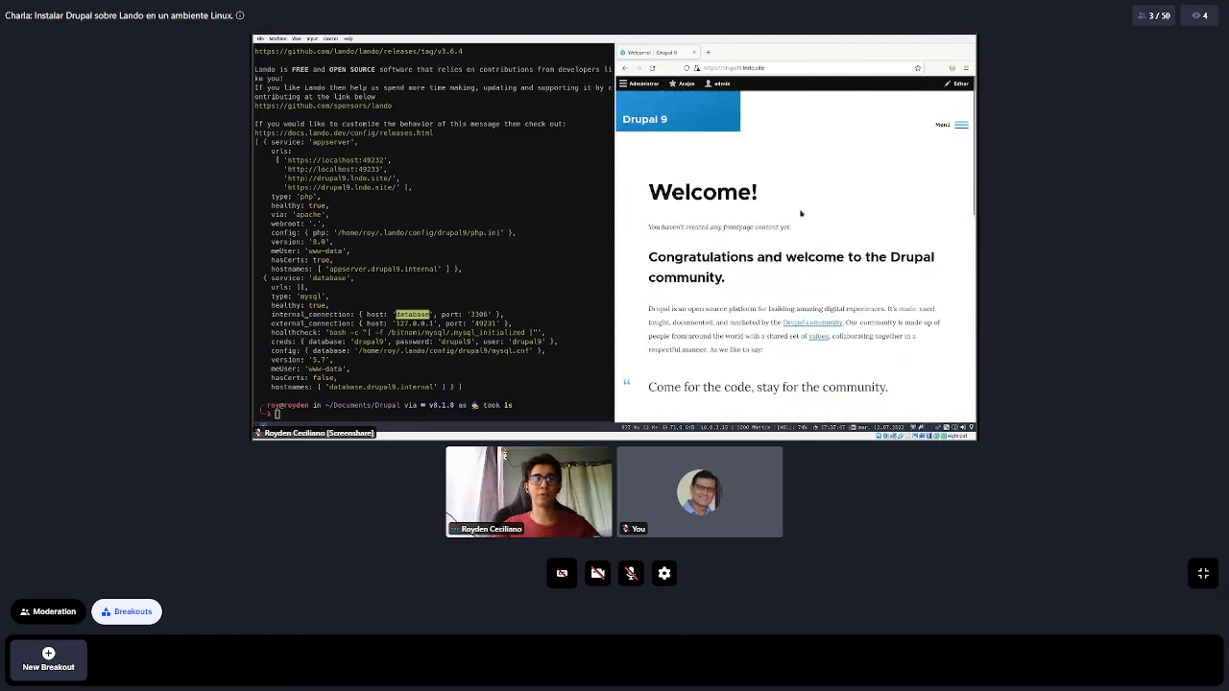
Browse the Administrar tray's Contenido section and the site's side menu
{"action": "left_click", "coordinate": [625, 85]}
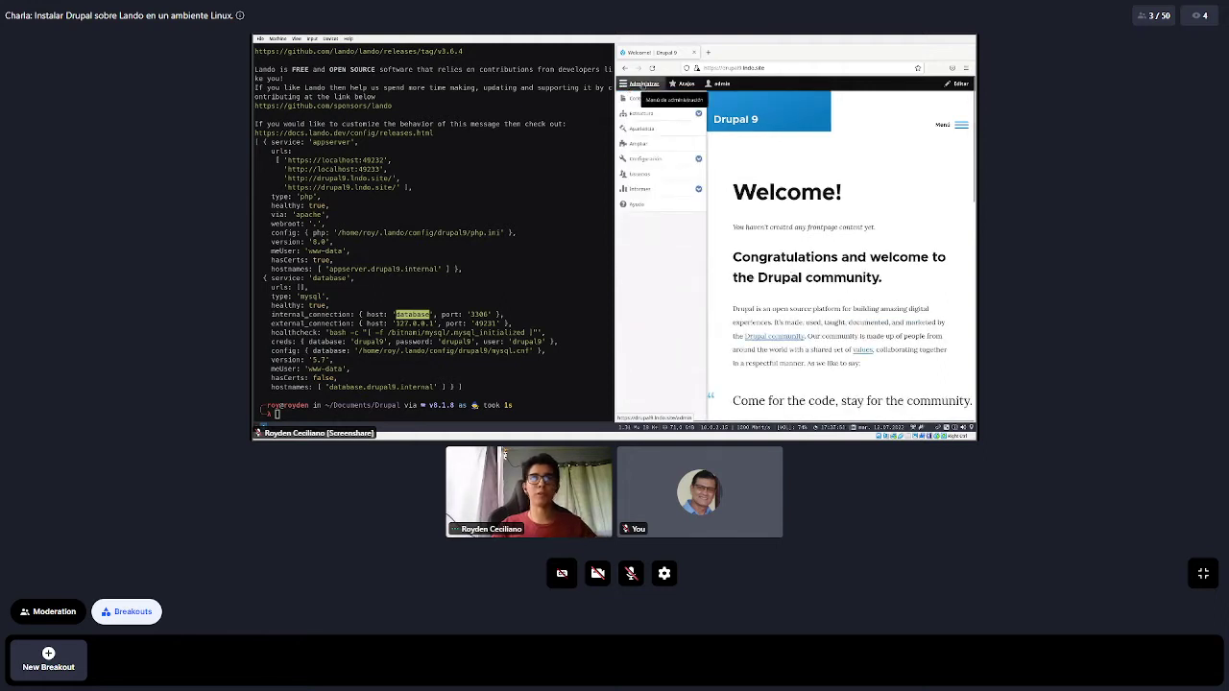
{"action": "left_click", "coordinate": [699, 99]}
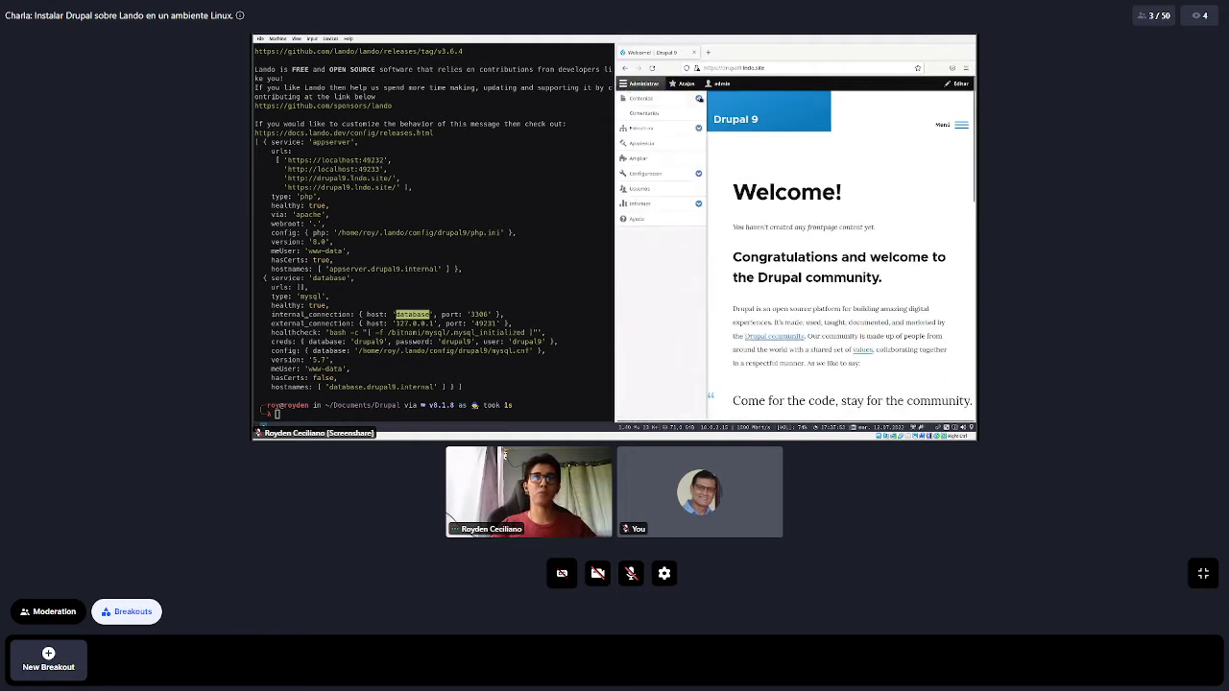
{"action": "left_click", "coordinate": [699, 99]}
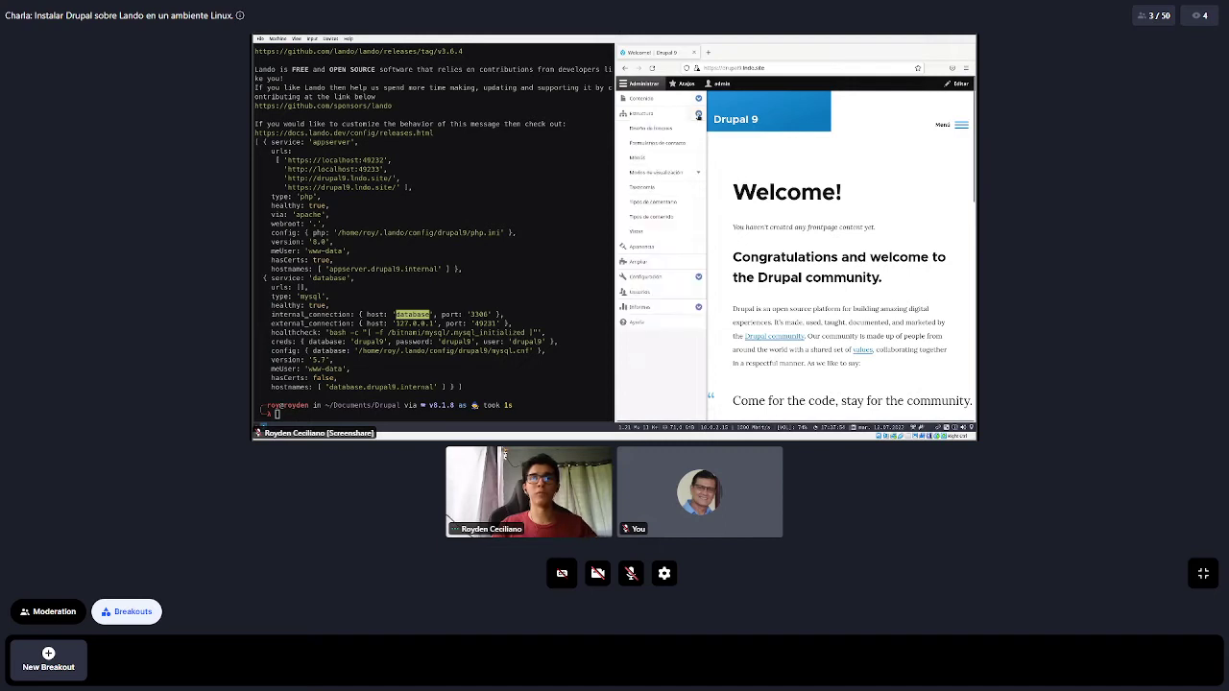
{"action": "left_click", "coordinate": [698, 99]}
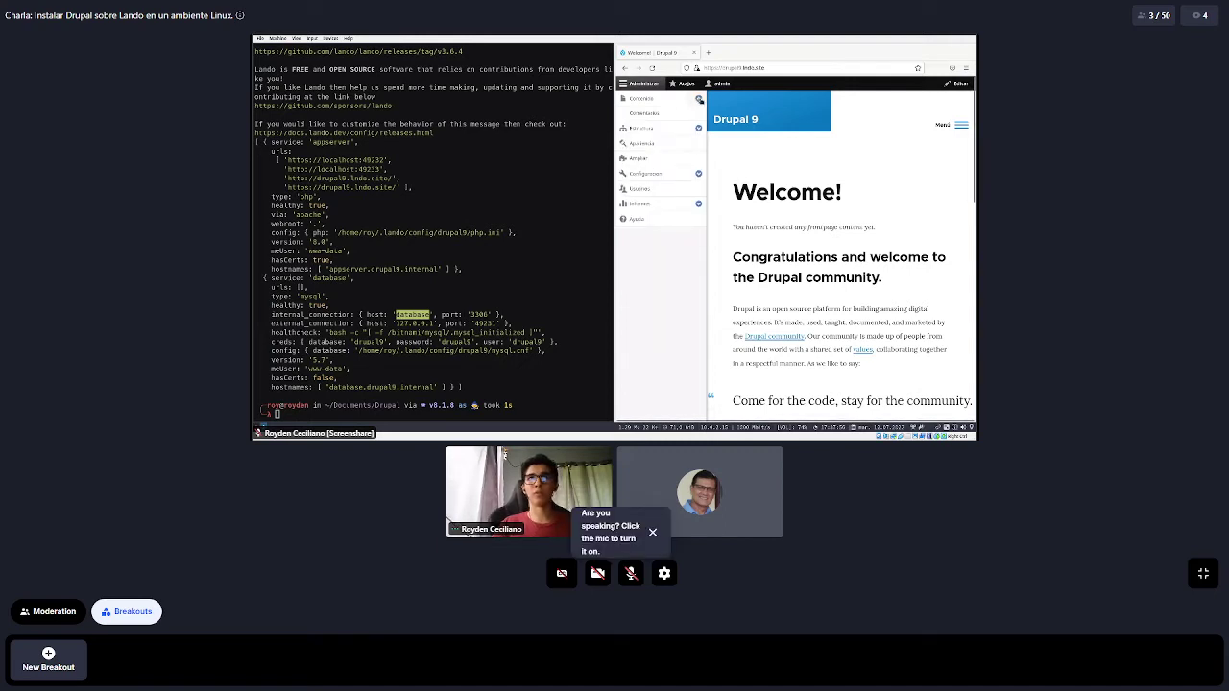
{"action": "left_click", "coordinate": [699, 99]}
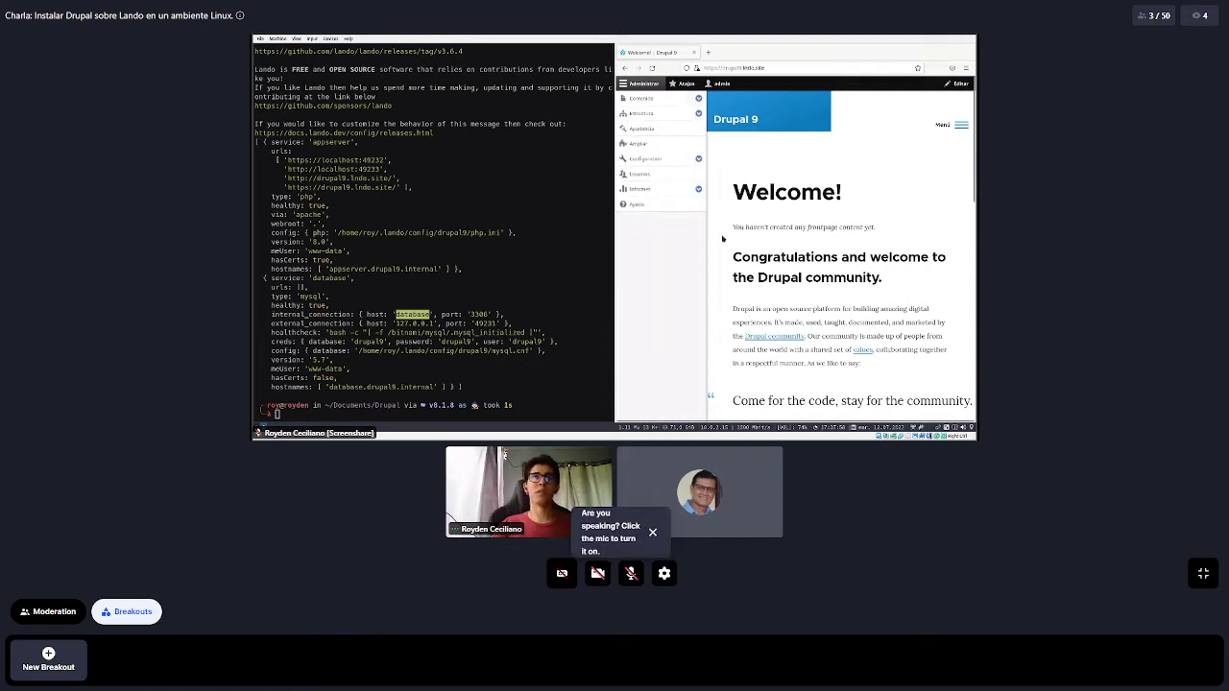
{"action": "left_click", "coordinate": [641, 83]}
{"action": "scroll", "coordinate": [920, 144], "scroll_direction": "down", "scroll_amount": 3}
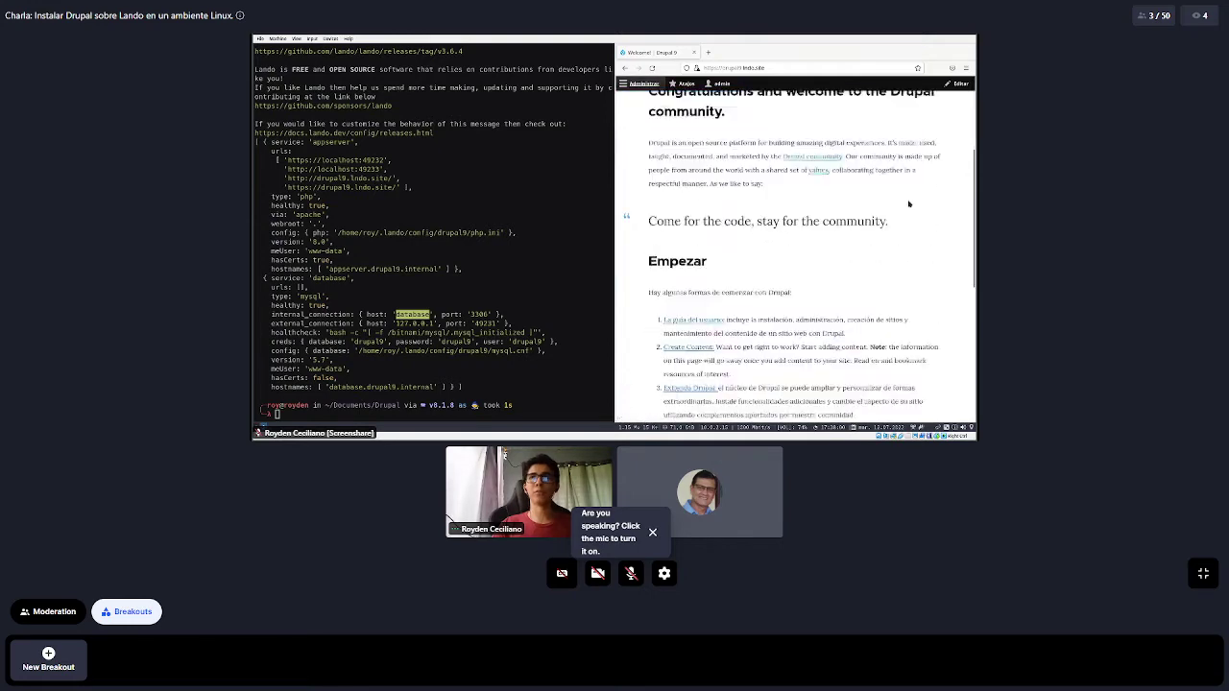
{"action": "scroll", "coordinate": [922, 142], "scroll_direction": "up", "scroll_amount": 3}
{"action": "left_click", "coordinate": [959, 125]}
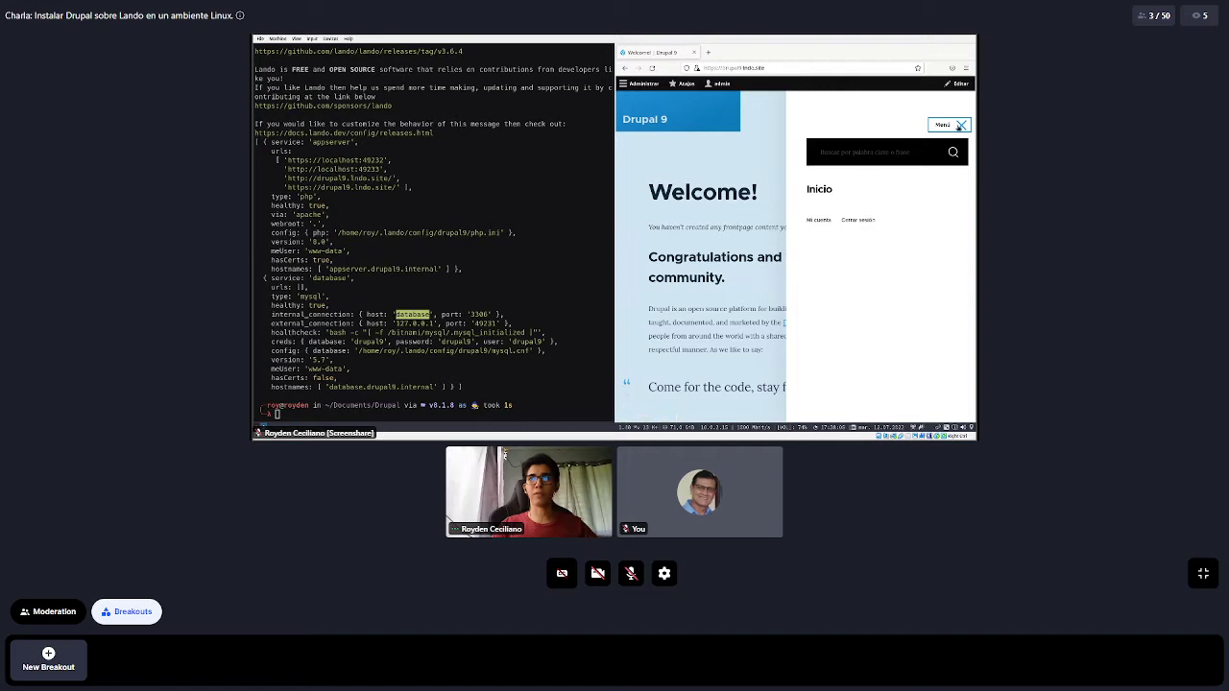
{"action": "left_click", "coordinate": [961, 125]}
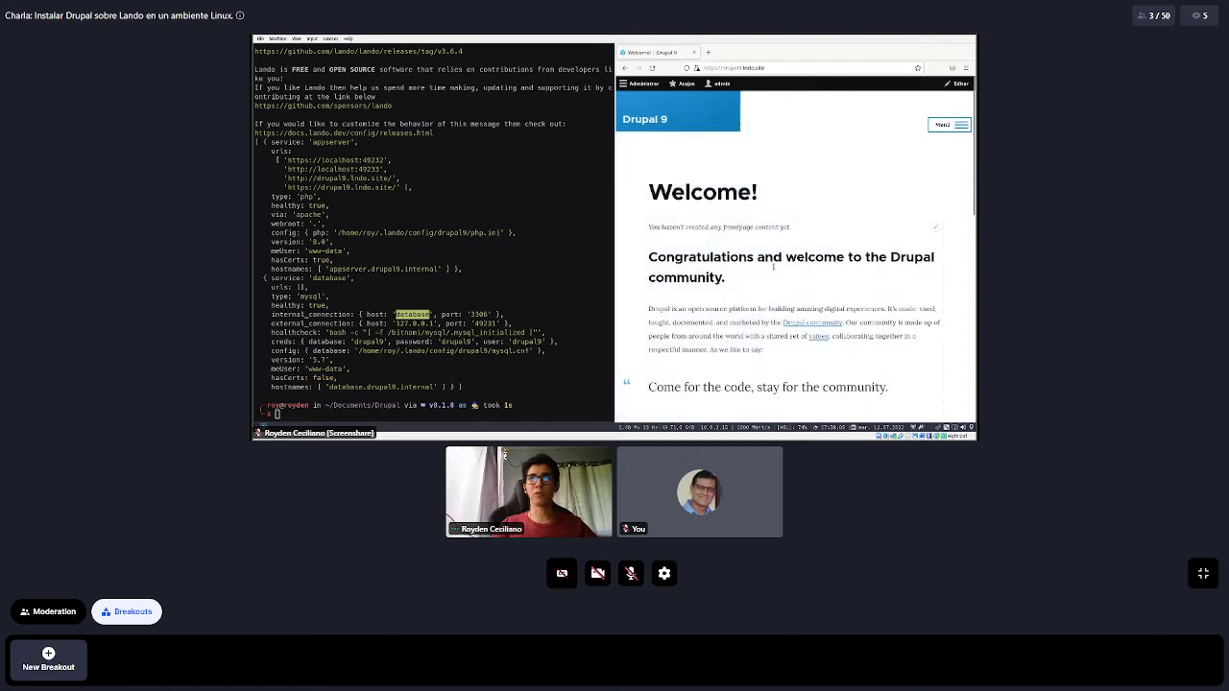
Expand Contenido and Estructura in the Administrar tray, then close it
{"action": "left_click", "coordinate": [642, 85]}
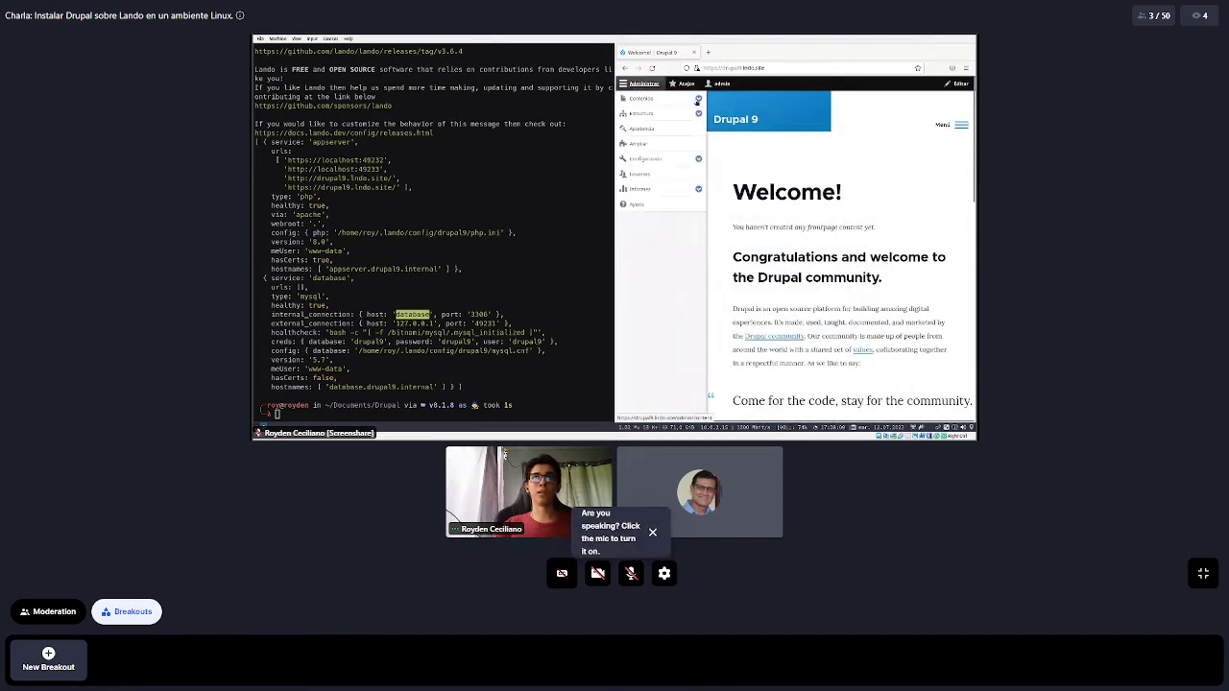
{"action": "left_click", "coordinate": [698, 99]}
{"action": "left_click", "coordinate": [698, 128]}
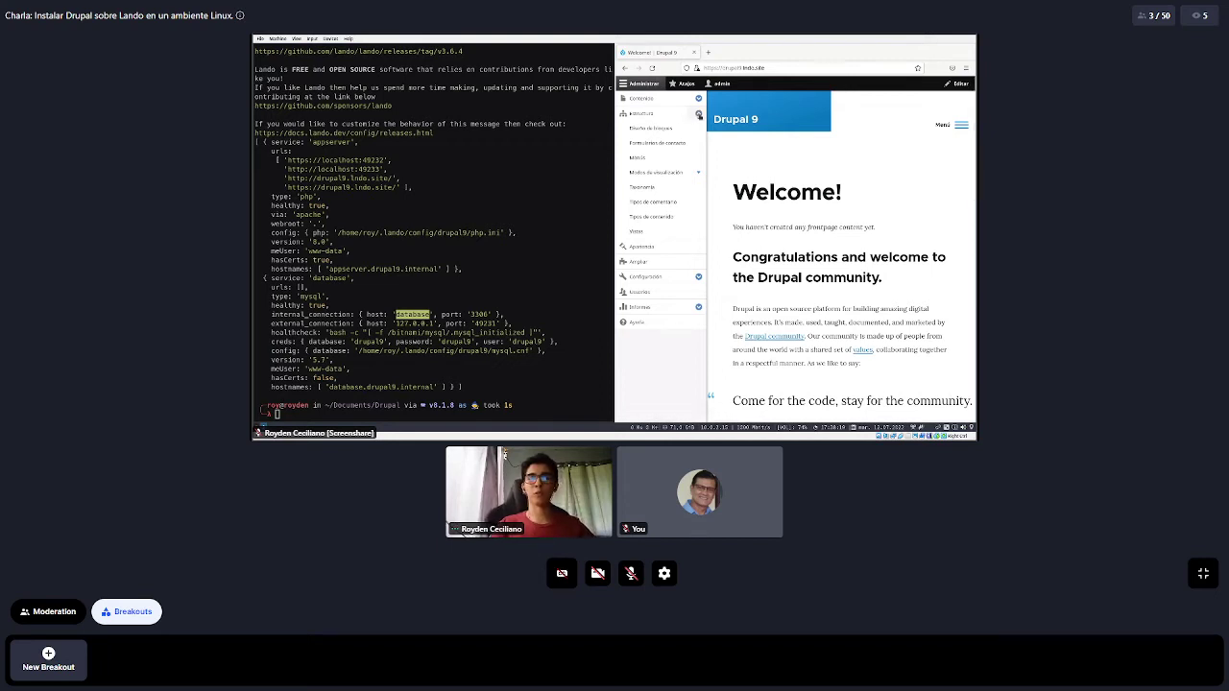
{"action": "left_click", "coordinate": [699, 114]}
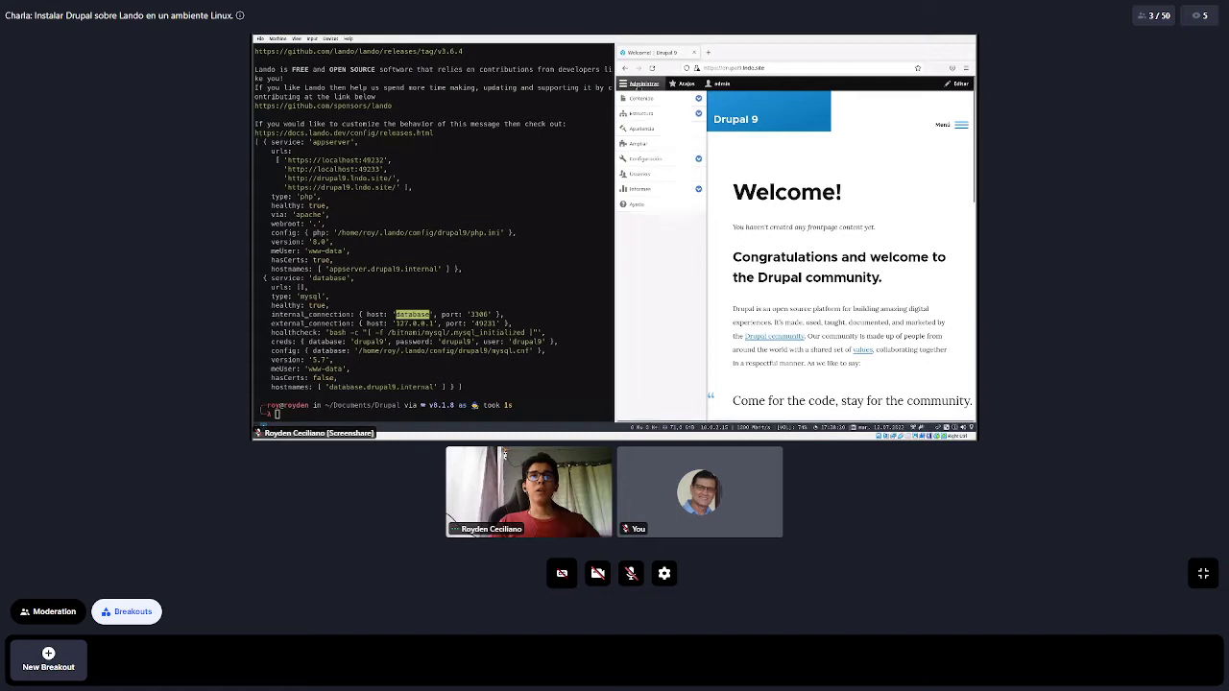
{"action": "left_click", "coordinate": [638, 84]}
{"action": "scroll", "coordinate": [787, 220], "scroll_direction": "down", "scroll_amount": 10}
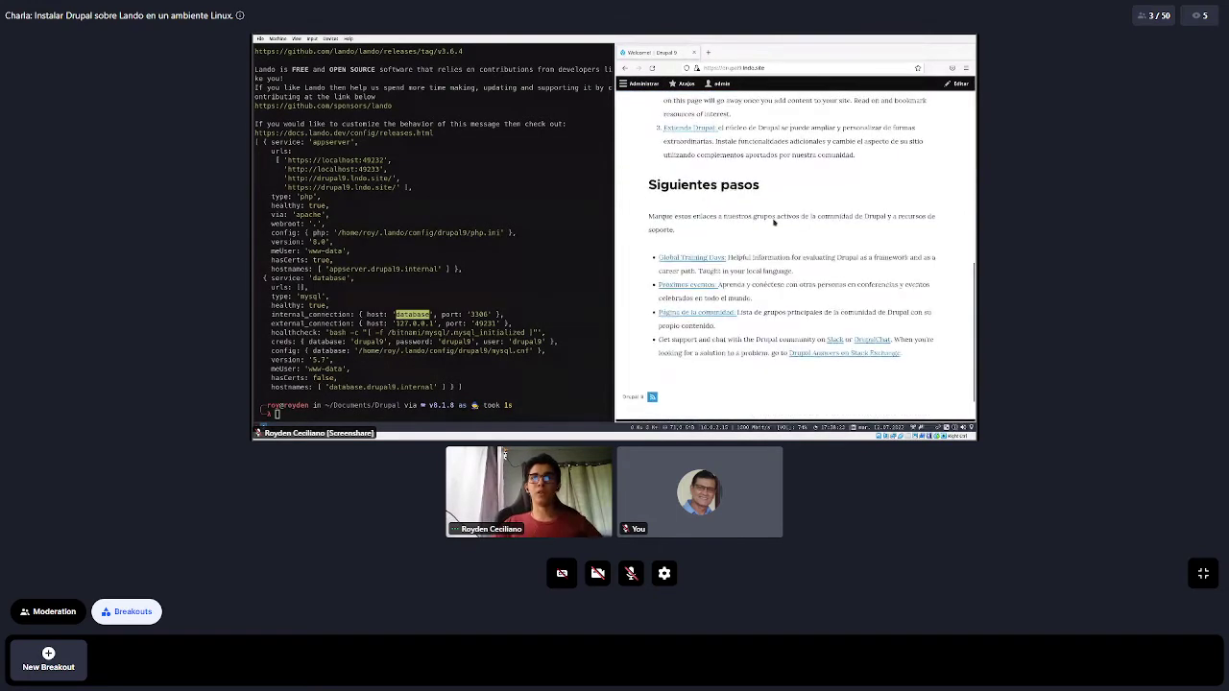
{"action": "scroll", "coordinate": [774, 223], "scroll_direction": "up", "scroll_amount": 6}
{"action": "scroll", "coordinate": [774, 223], "scroll_direction": "up", "scroll_amount": 3}
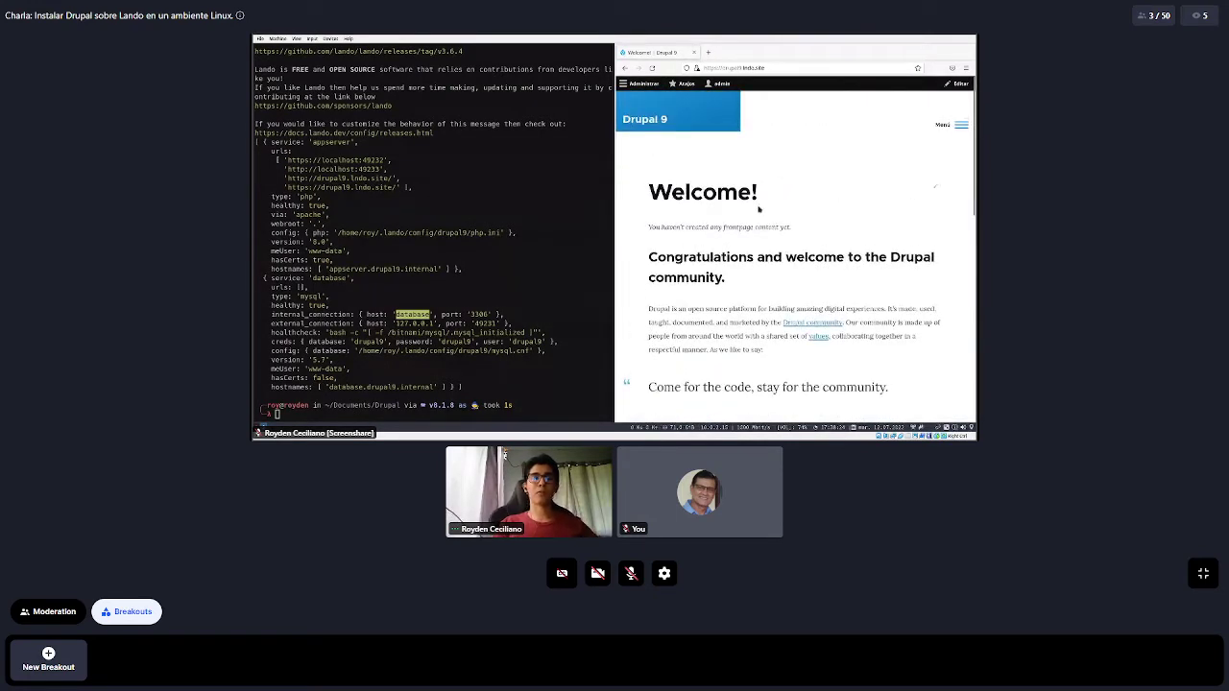
{"action": "scroll", "coordinate": [758, 208], "scroll_direction": "down", "scroll_amount": 10}
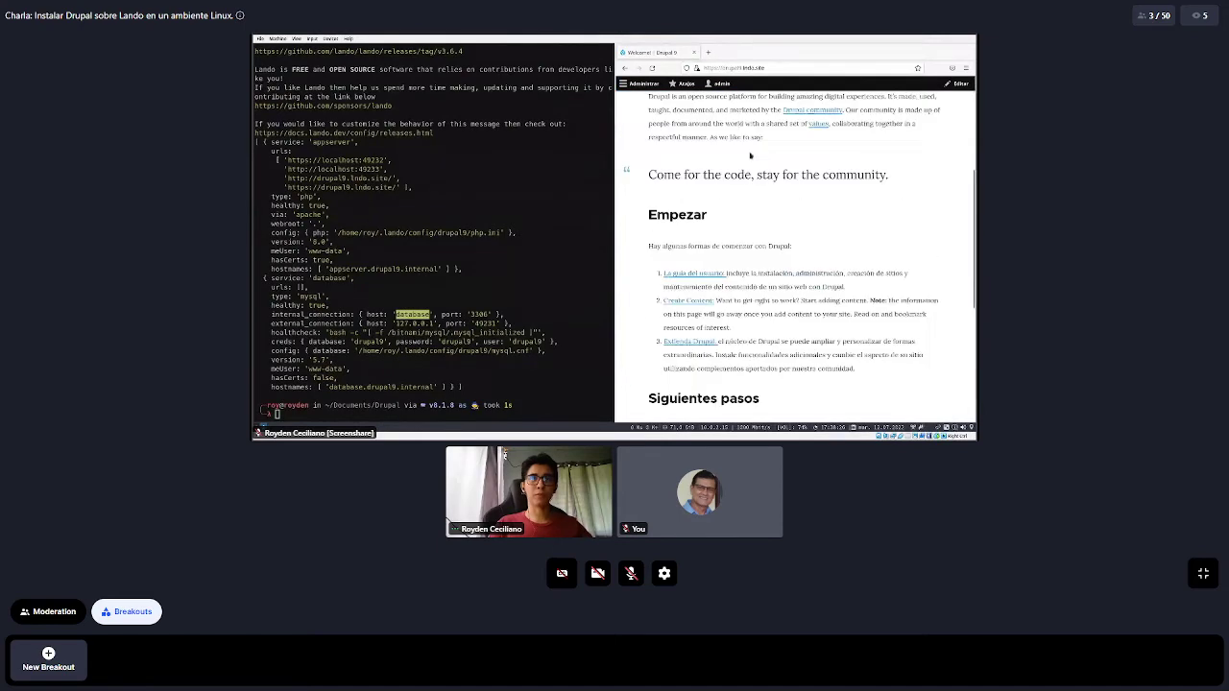
{"action": "scroll", "coordinate": [730, 156], "scroll_direction": "up", "scroll_amount": 10}
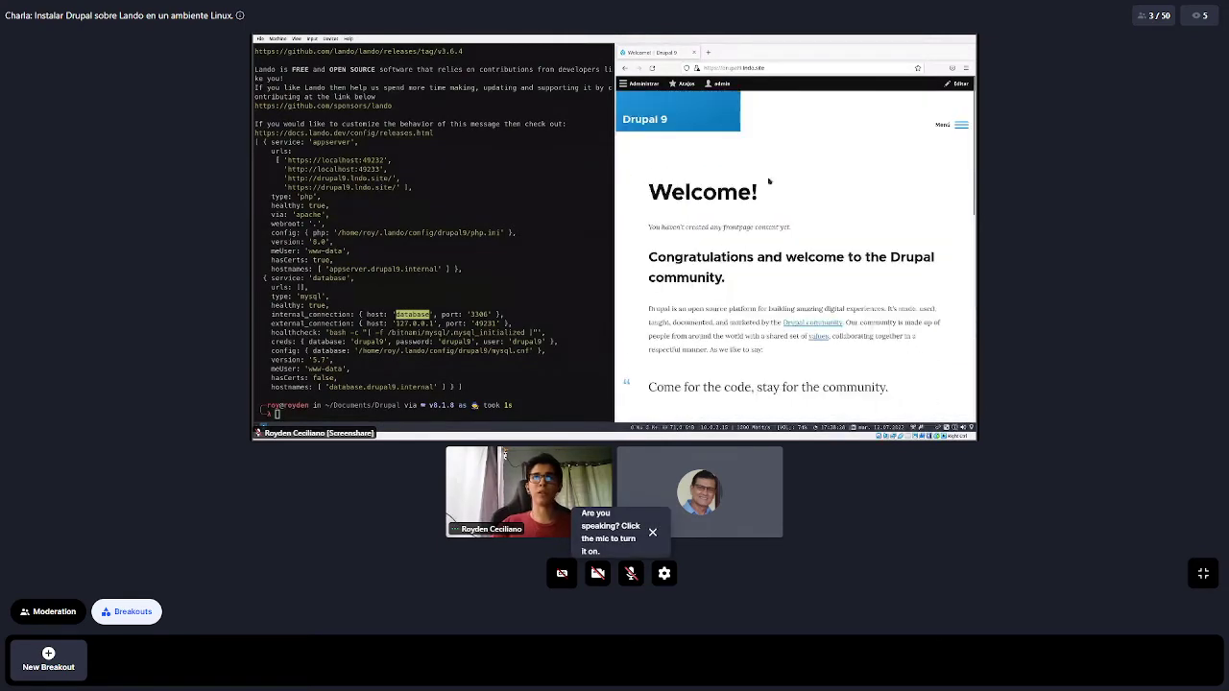
Highlight the Welcome! heading and open a new Firefox tab beside it
{"action": "left_click", "coordinate": [641, 84]}
{"action": "left_click", "coordinate": [641, 85]}
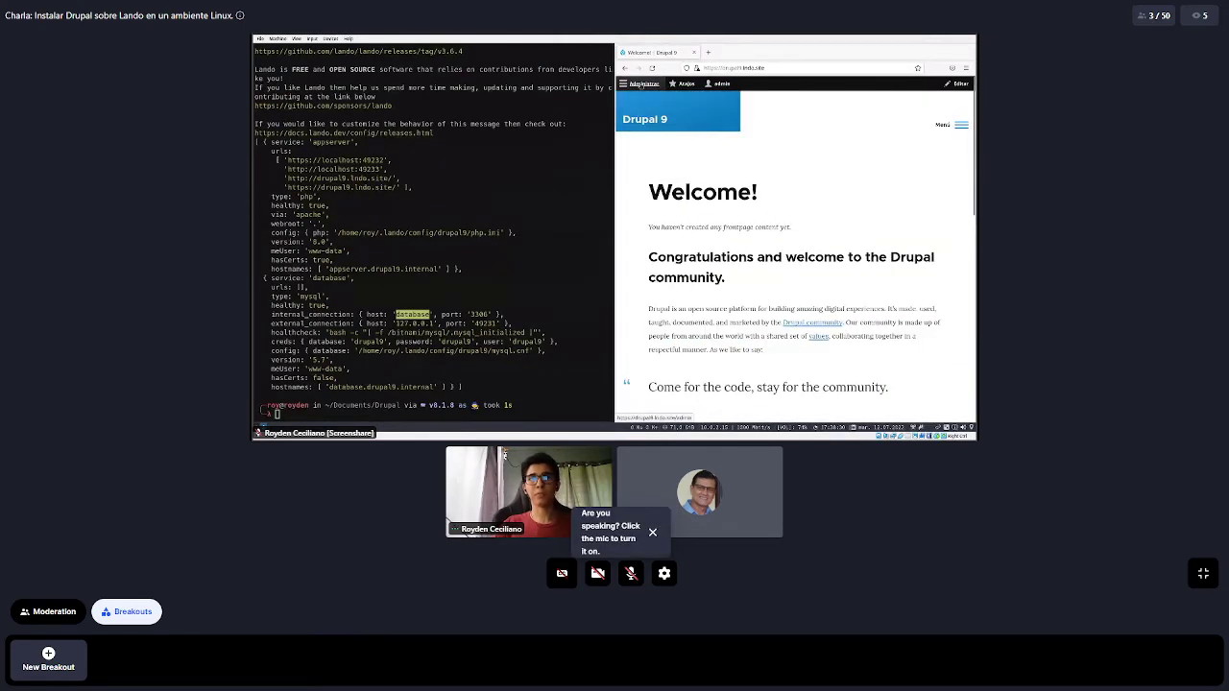
{"action": "left_click_drag", "start_coordinate": [646, 198], "coordinate": [787, 192]}
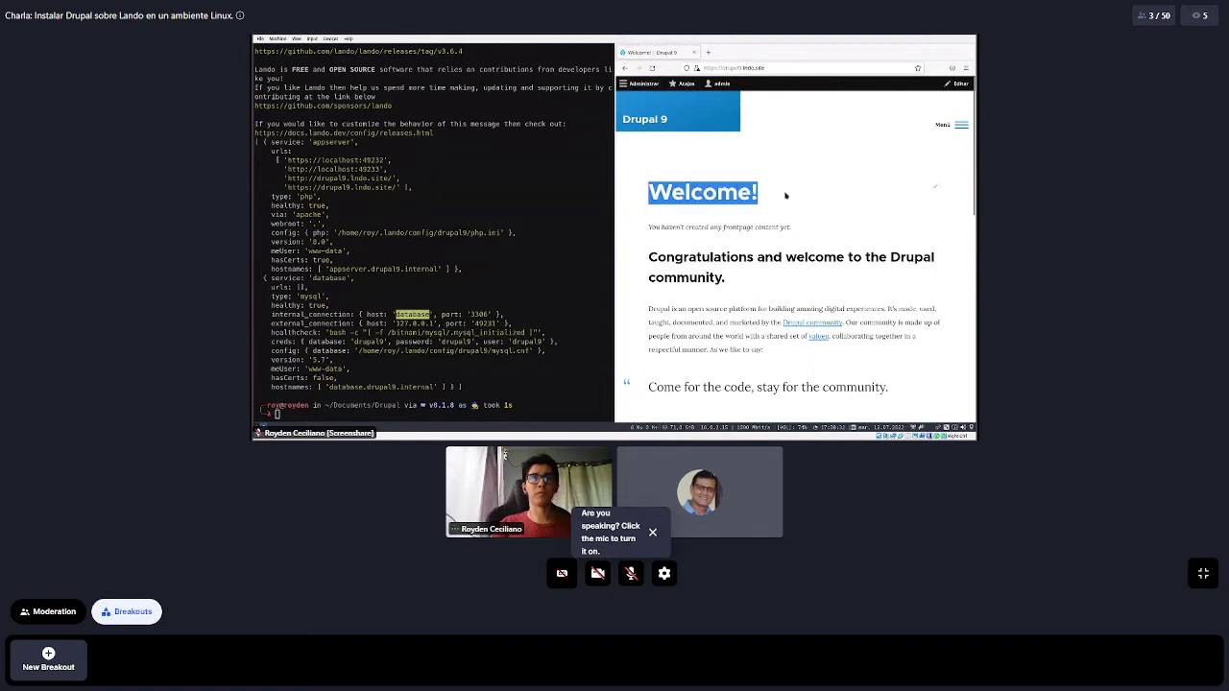
{"action": "left_click", "coordinate": [934, 186]}
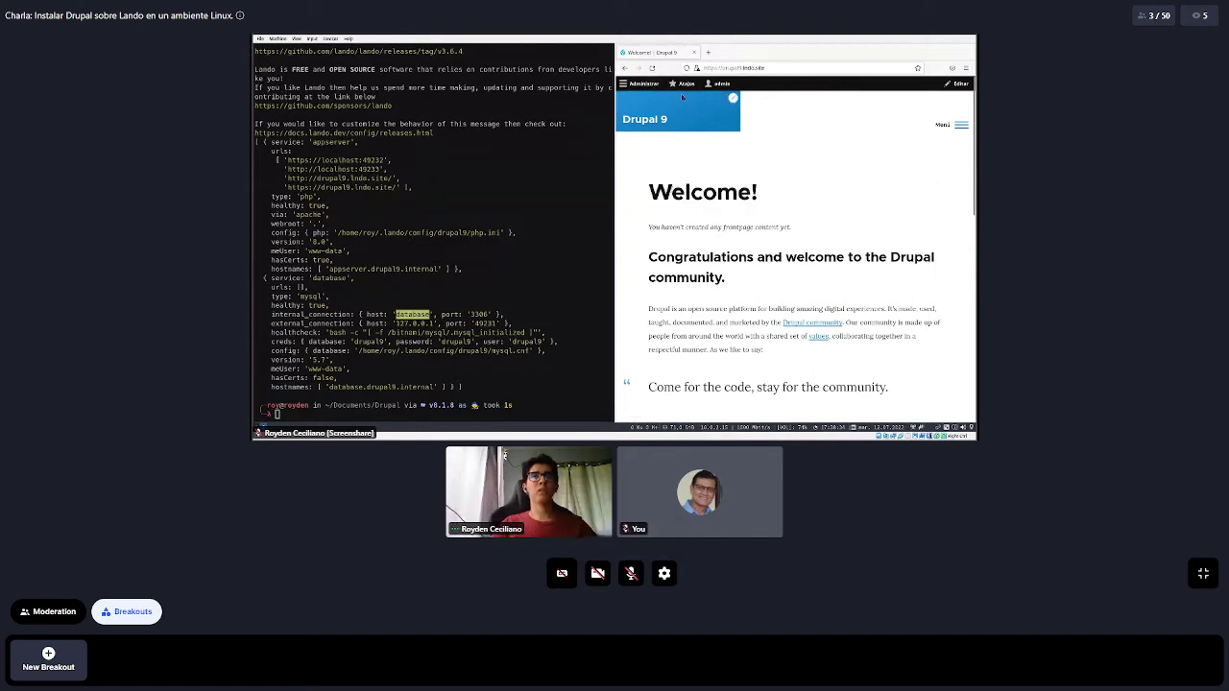
{"action": "left_click", "coordinate": [708, 52]}
{"action": "left_click", "coordinate": [706, 63]}
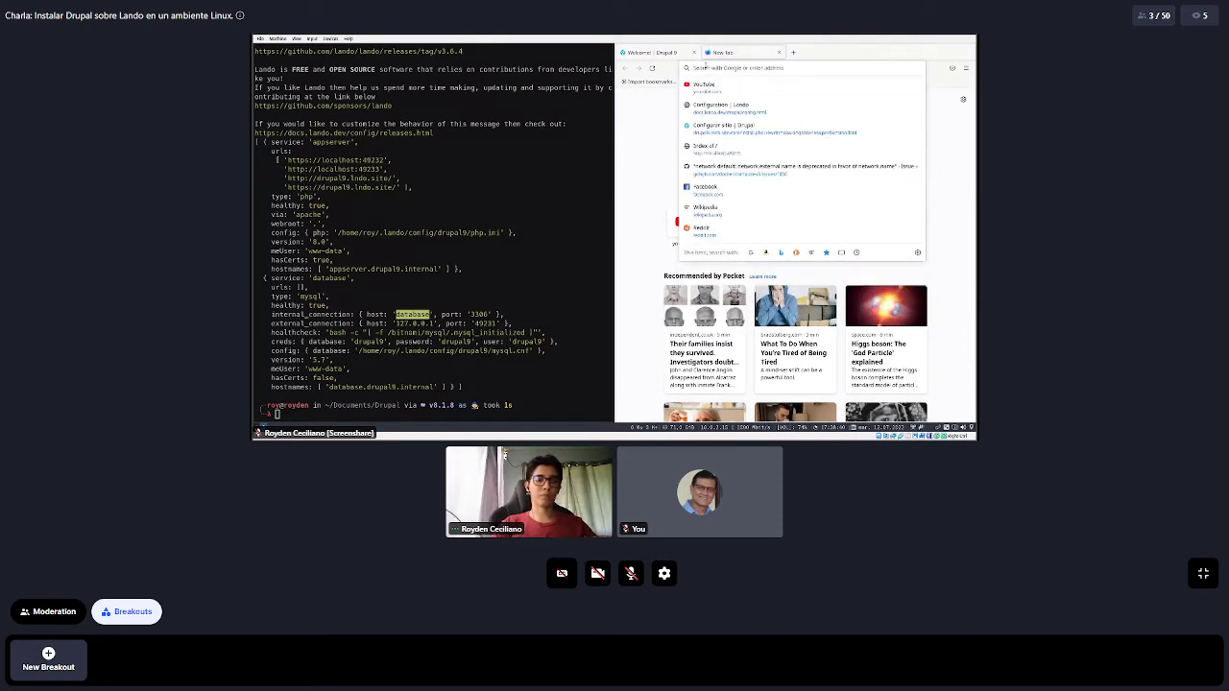
Search Google for 'drupal themes' and open the 'Theme project | Drupal.org' result
{"action": "type", "text": "drupal"}
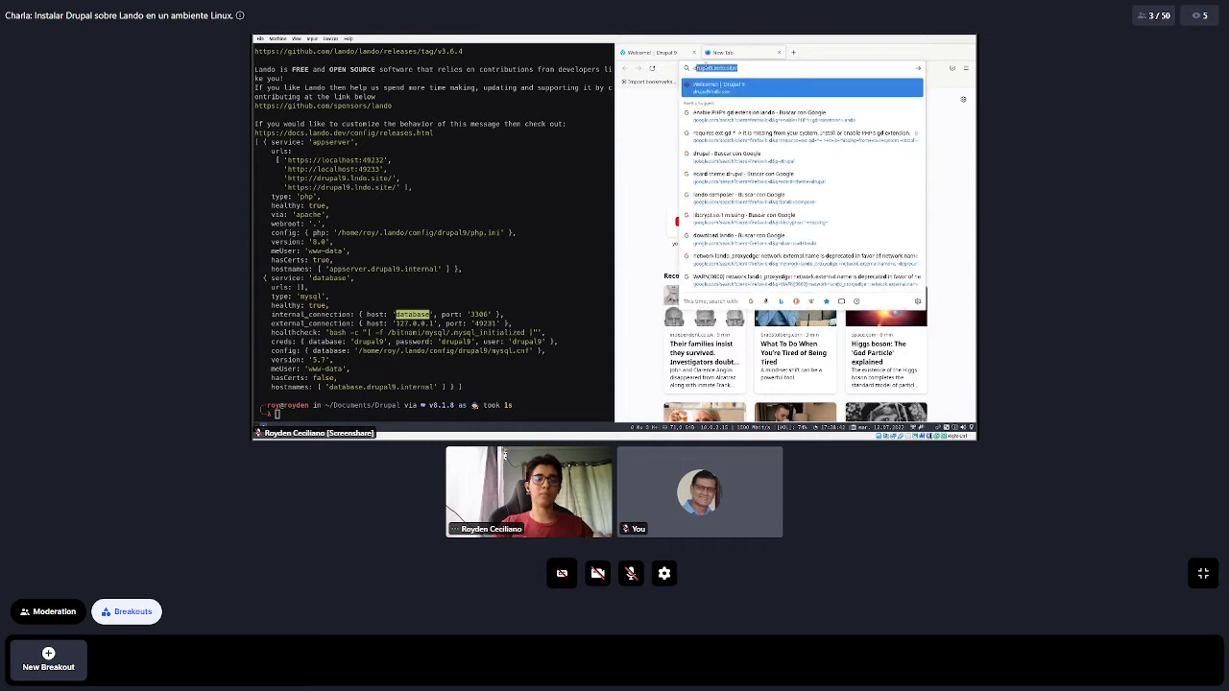
{"action": "type", "text": " themes"}
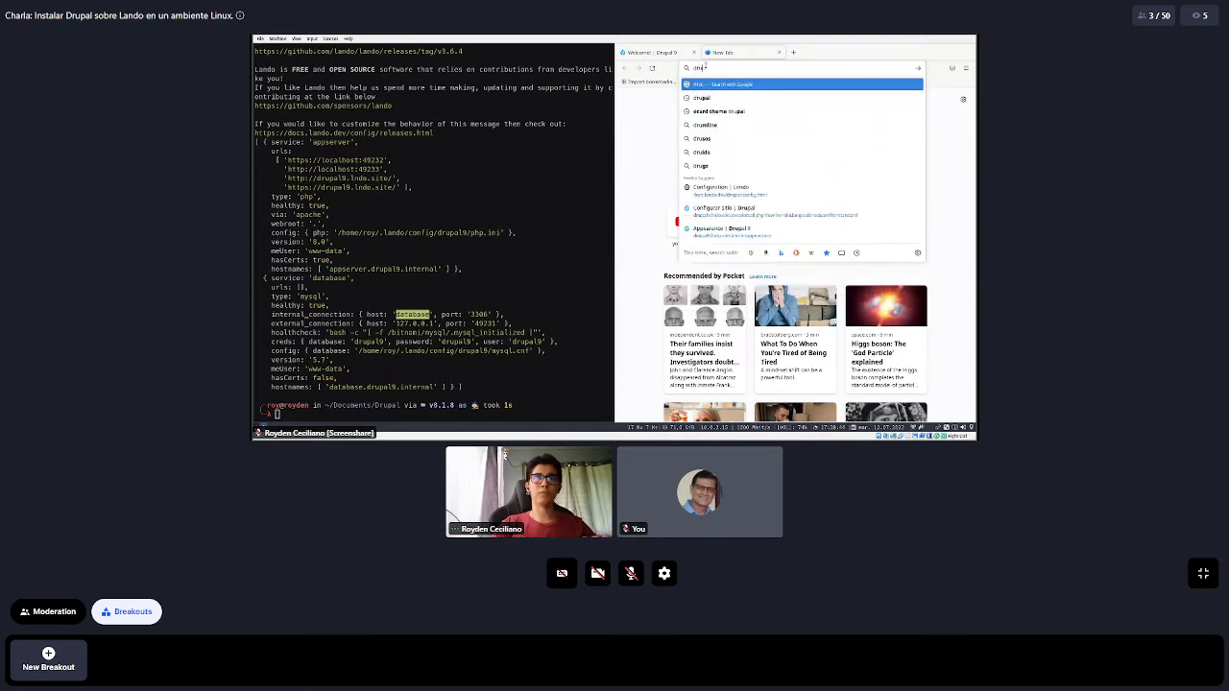
{"action": "key", "text": "Return"}
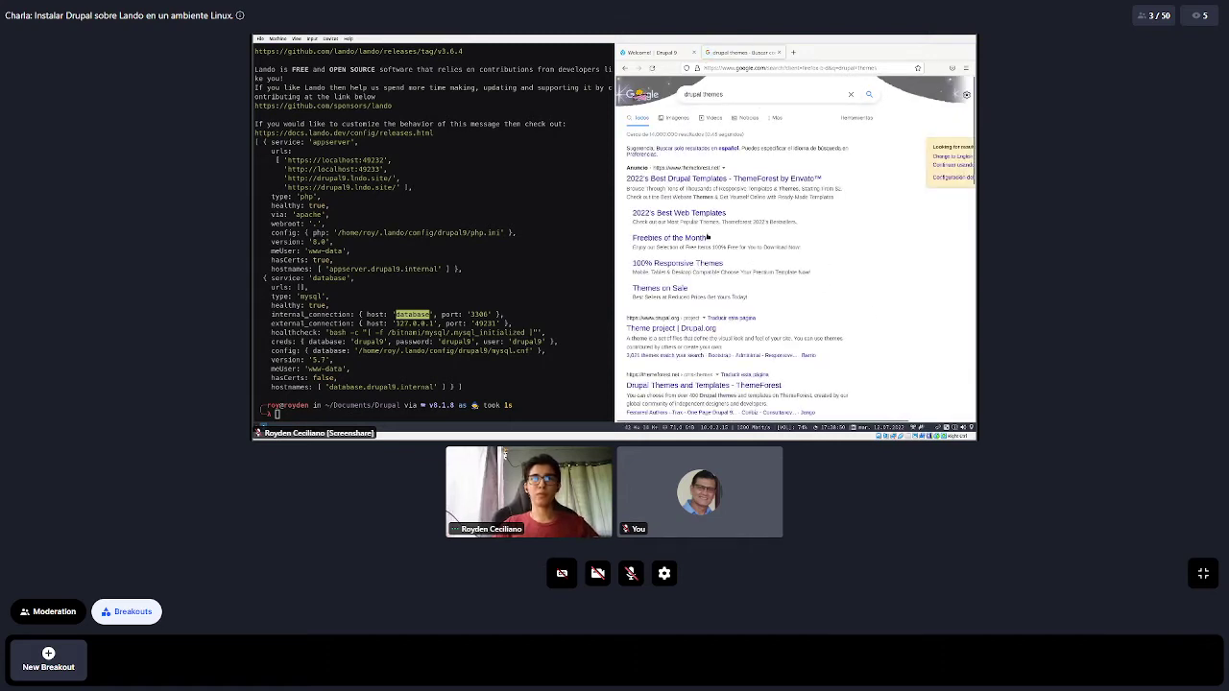
{"action": "scroll", "coordinate": [707, 237], "scroll_direction": "down", "scroll_amount": 3}
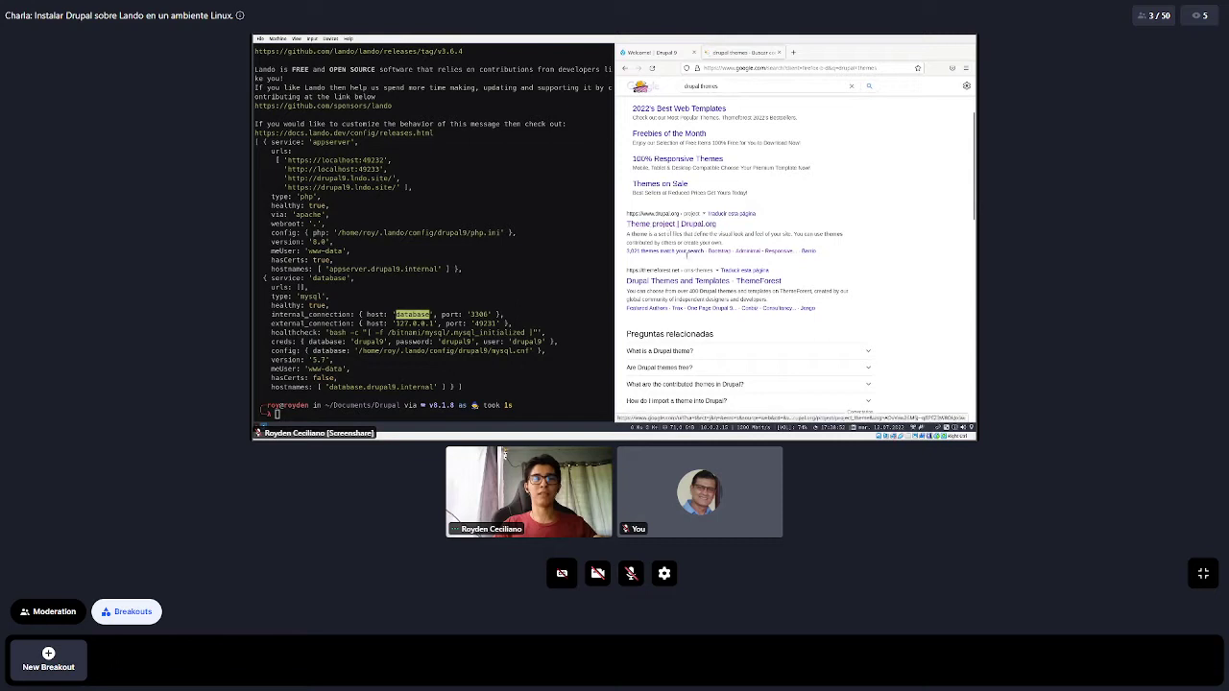
{"action": "left_click", "coordinate": [686, 251]}
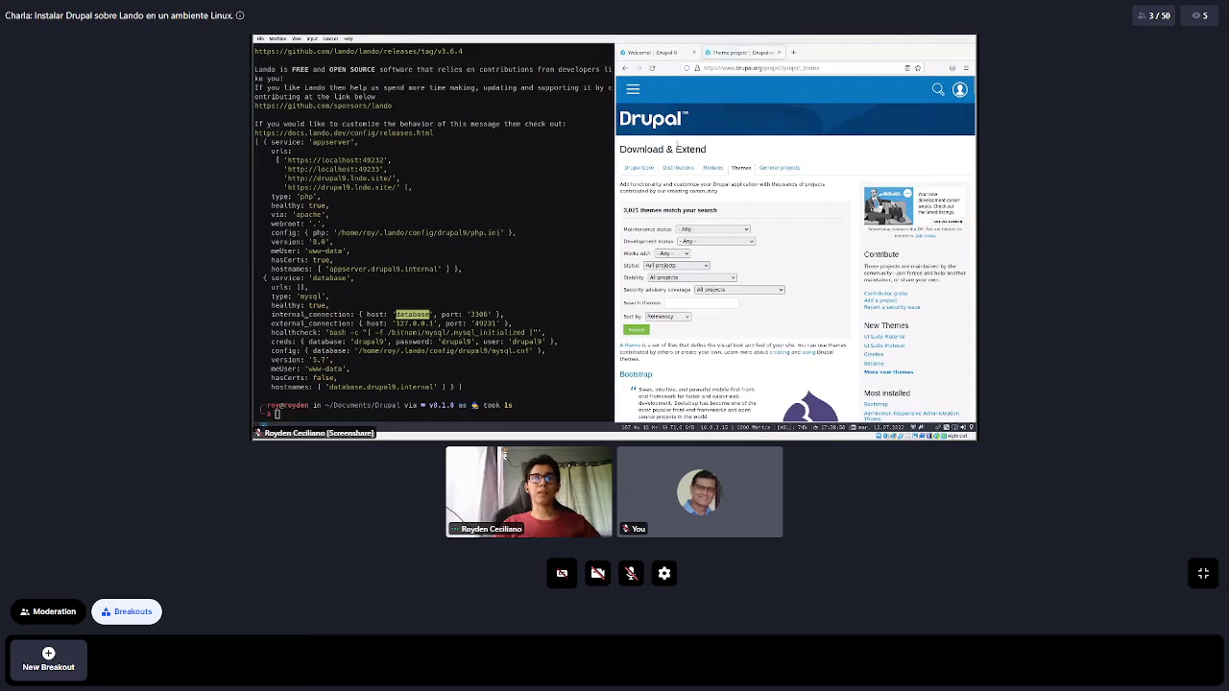
Dismiss the stray menu and context menu on the Drupal.org page
{"action": "left_click", "coordinate": [830, 68]}
{"action": "key", "text": "Escape"}
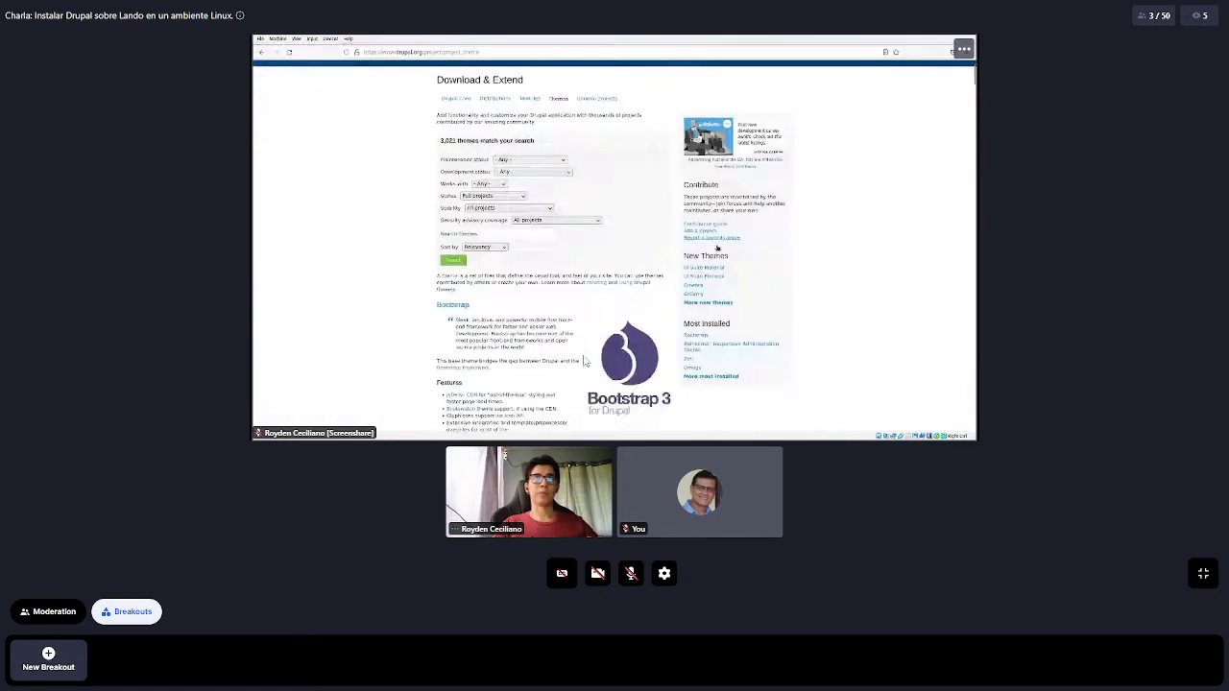
{"action": "right_click", "coordinate": [583, 355]}
{"action": "left_click", "coordinate": [1142, 323]}
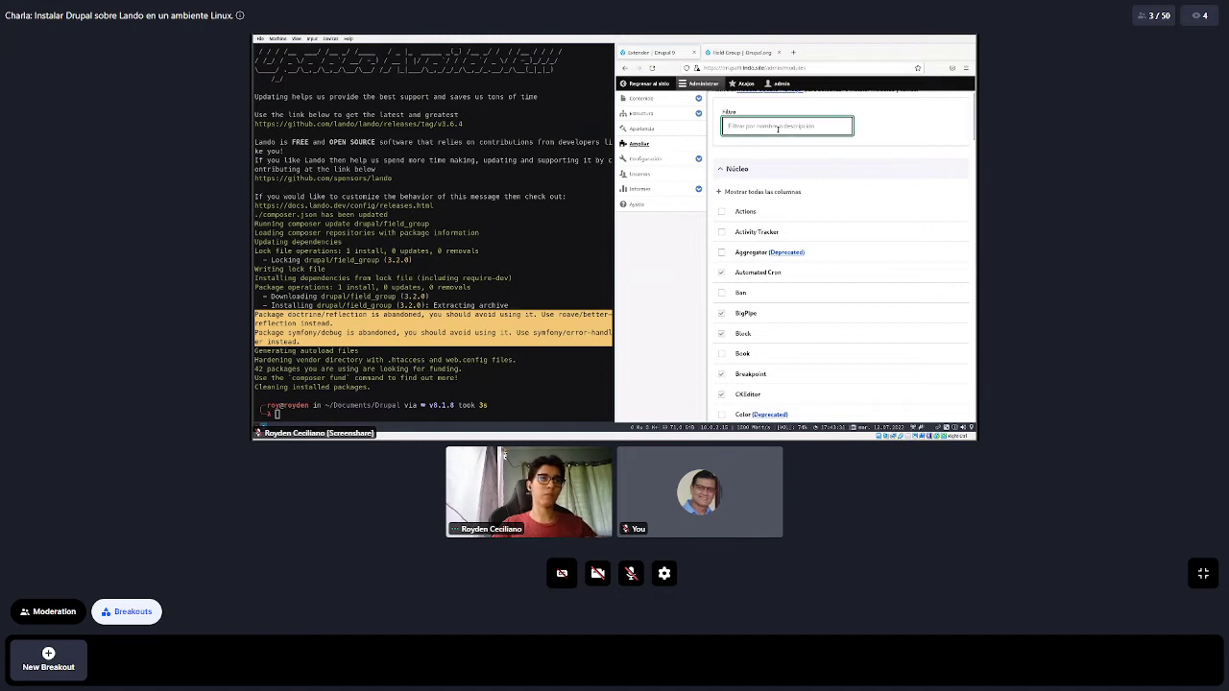
Filter the Extend list, check Field Group and install it
{"action": "type", "text": "field"}
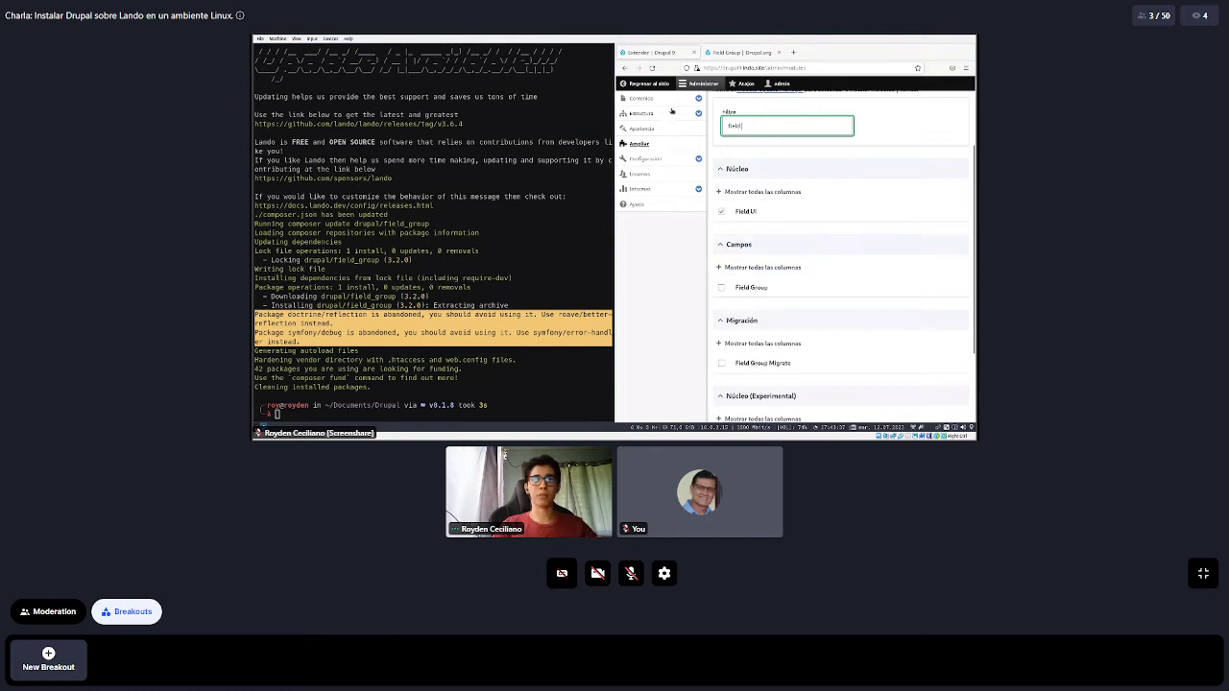
{"action": "left_click", "coordinate": [672, 291]}
{"action": "scroll", "coordinate": [672, 290], "scroll_direction": "down", "scroll_amount": 1}
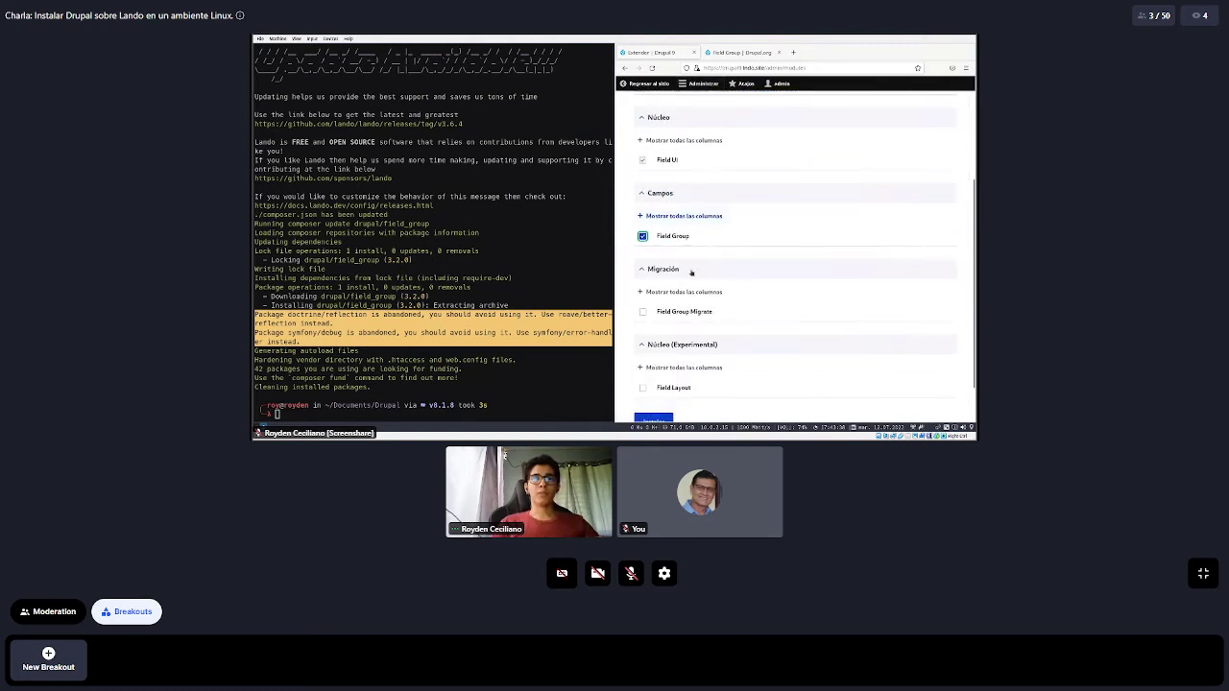
{"action": "scroll", "coordinate": [711, 269], "scroll_direction": "down", "scroll_amount": 1}
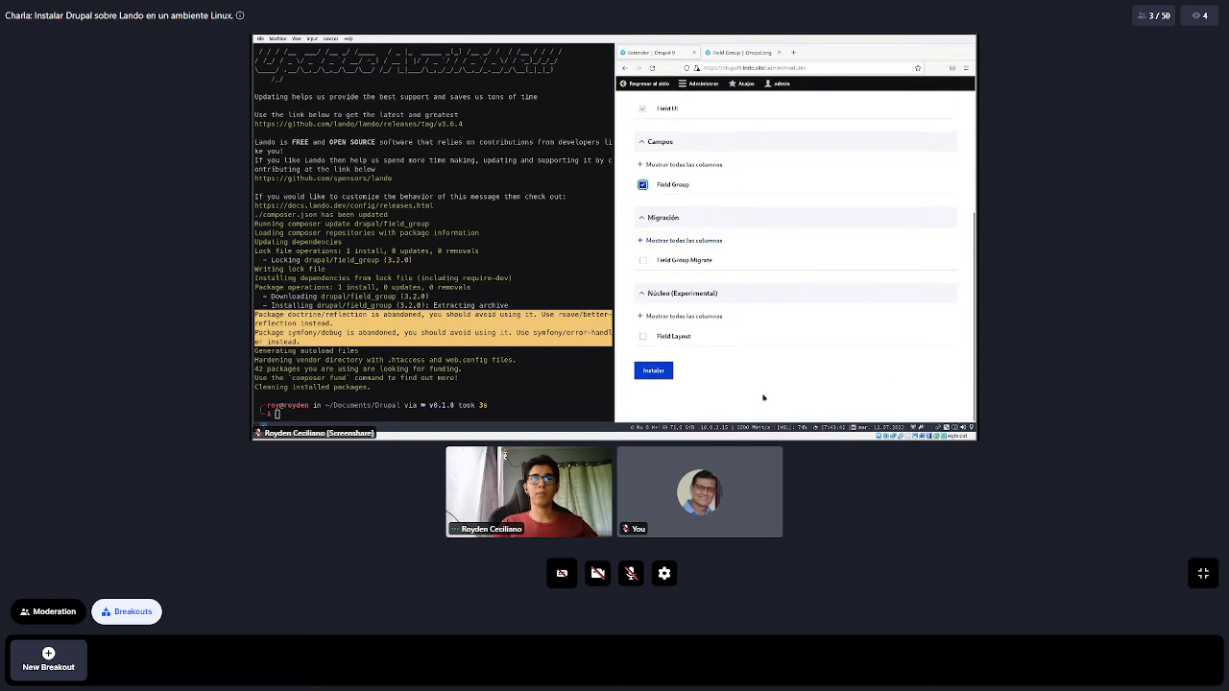
{"action": "left_click", "coordinate": [653, 371]}
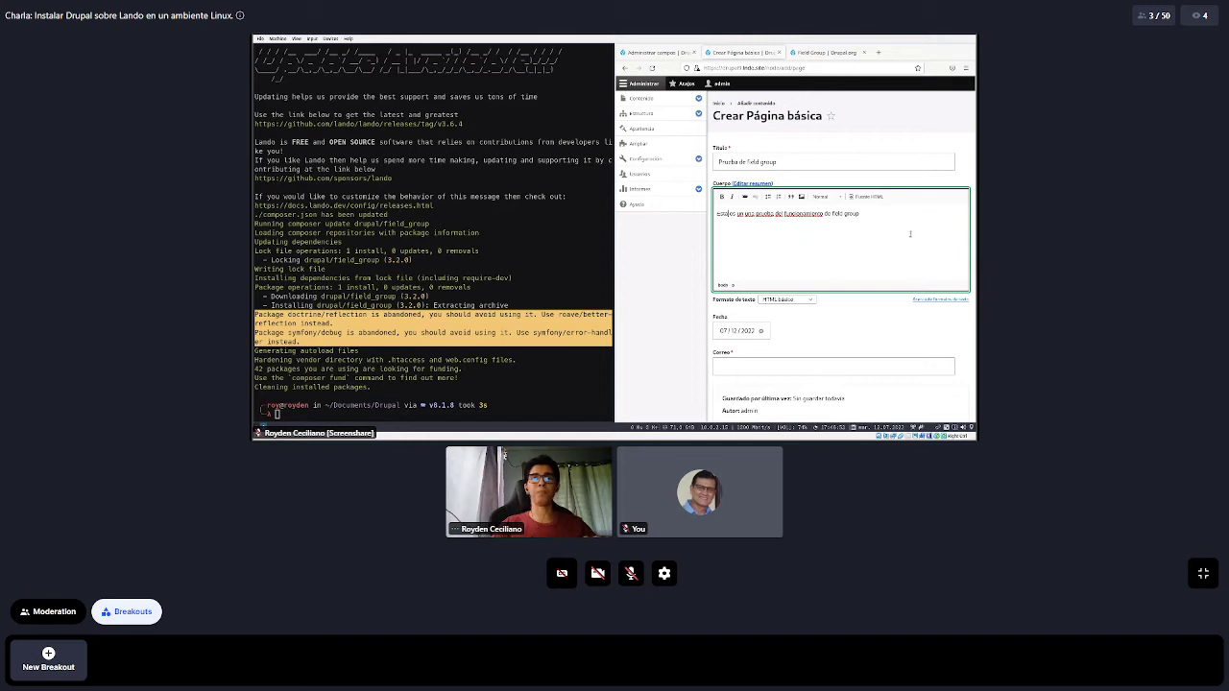
Set Fecha to July 14, 2022 and enter an e-mail address in Correo
{"action": "scroll", "coordinate": [893, 308], "scroll_direction": "down", "scroll_amount": 2}
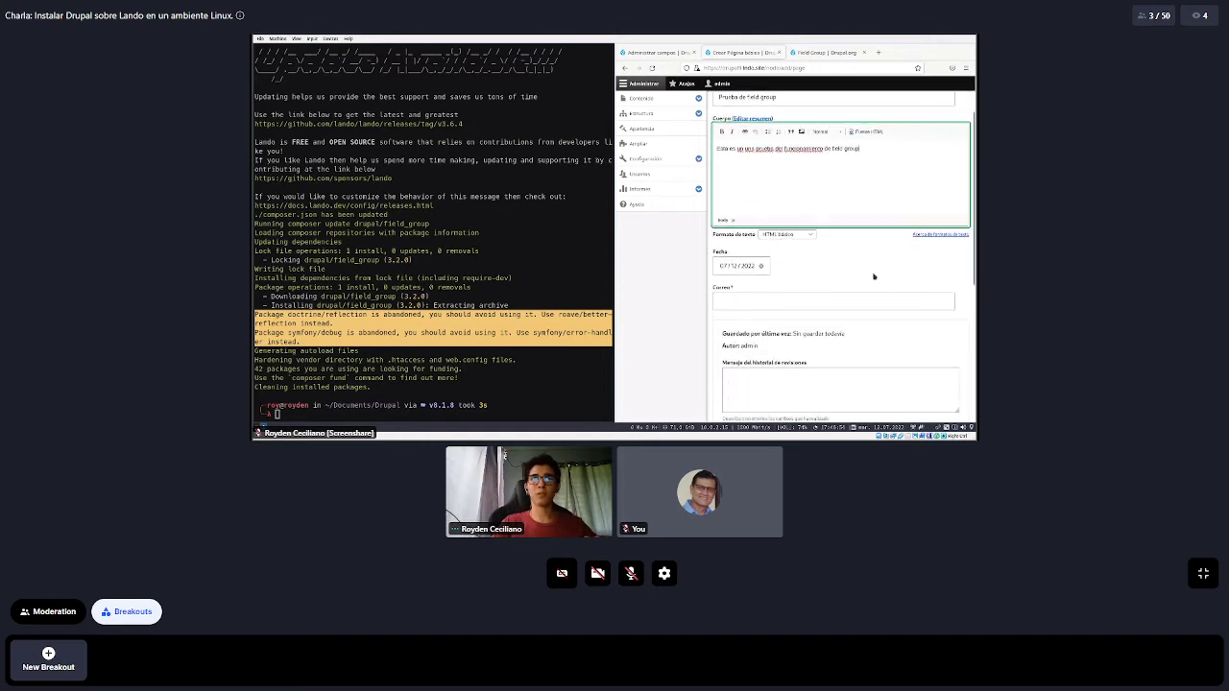
{"action": "scroll", "coordinate": [865, 272], "scroll_direction": "down", "scroll_amount": 1}
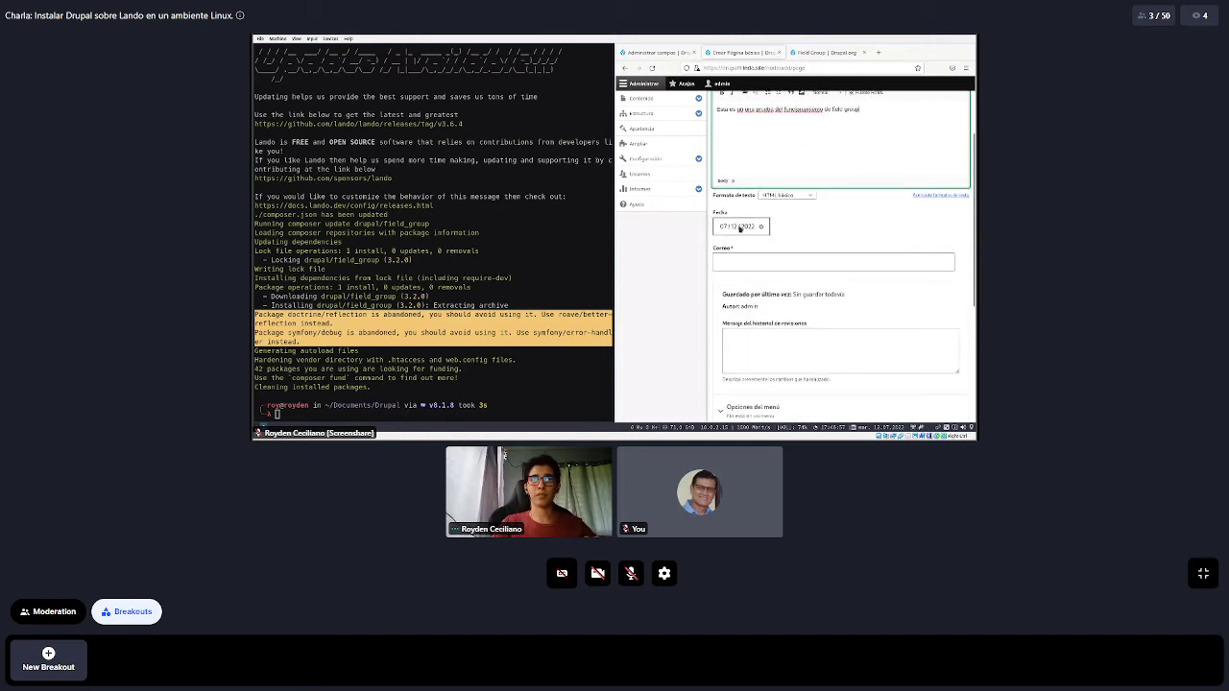
{"action": "left_click", "coordinate": [739, 227]}
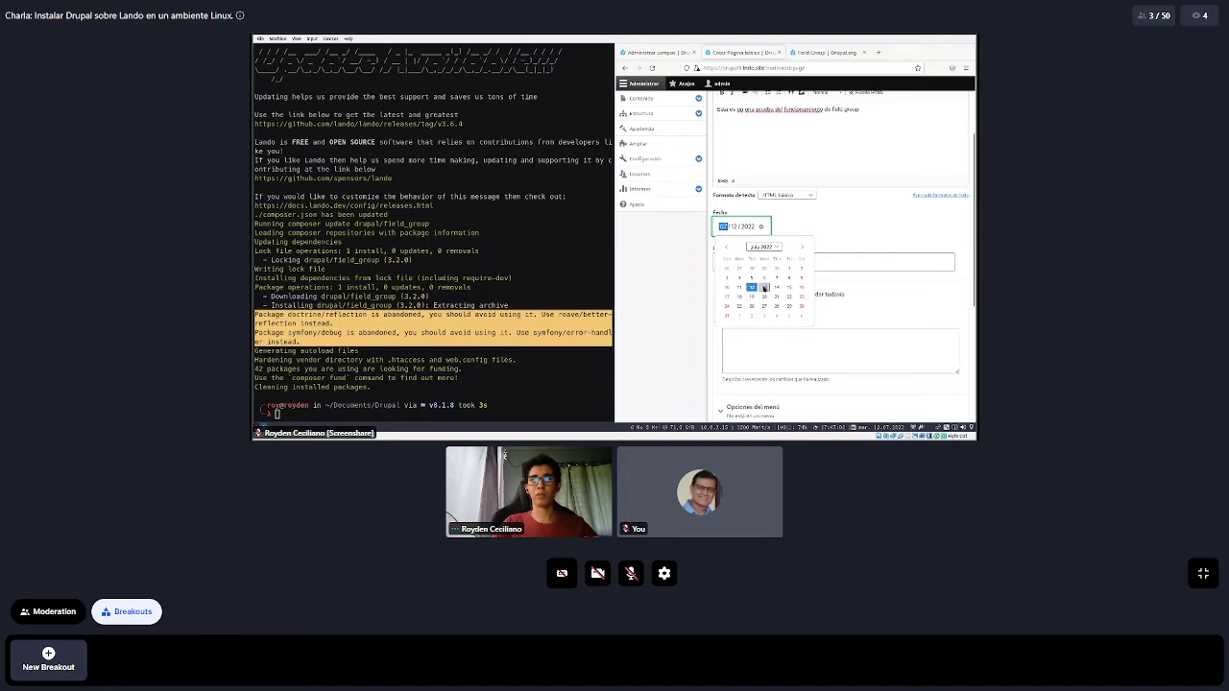
{"action": "left_click", "coordinate": [764, 288]}
{"action": "scroll", "coordinate": [812, 217], "scroll_direction": "down", "scroll_amount": 2}
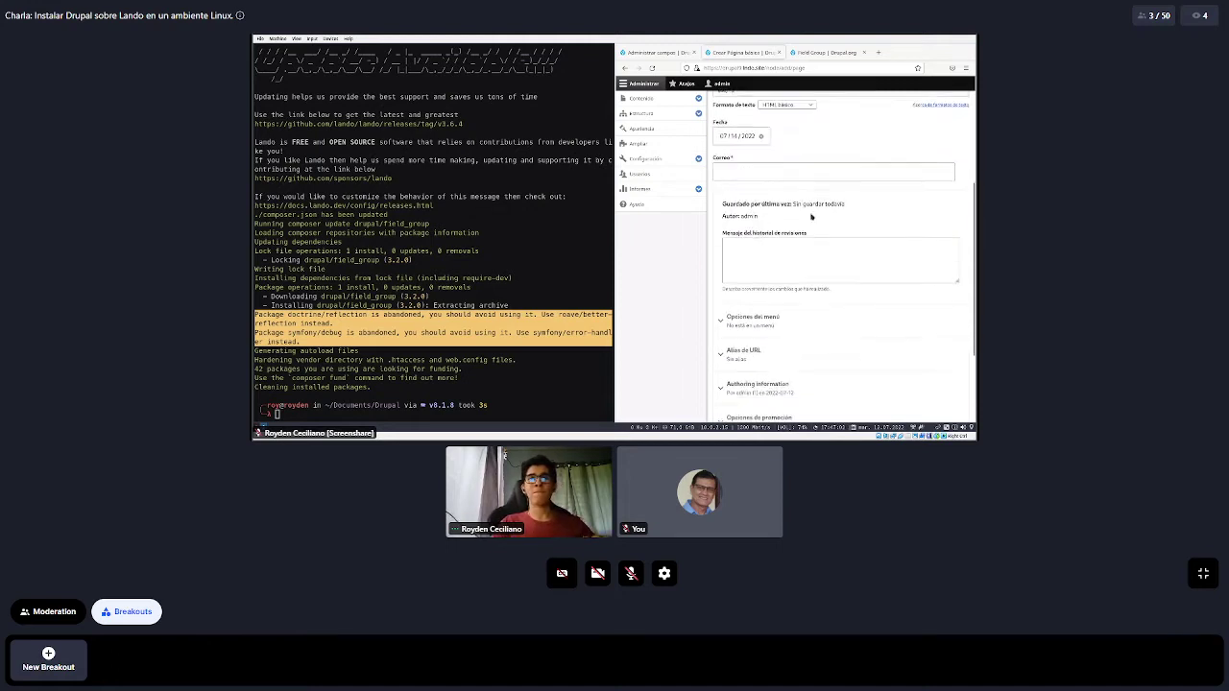
{"action": "left_click", "coordinate": [780, 156]}
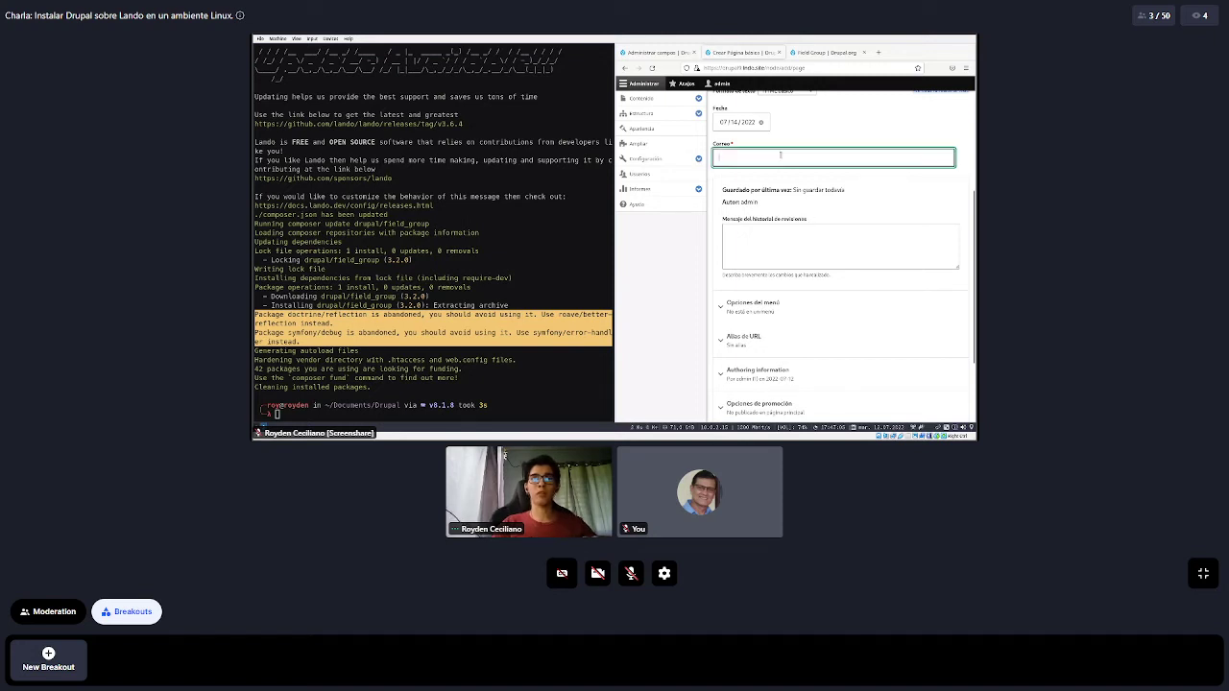
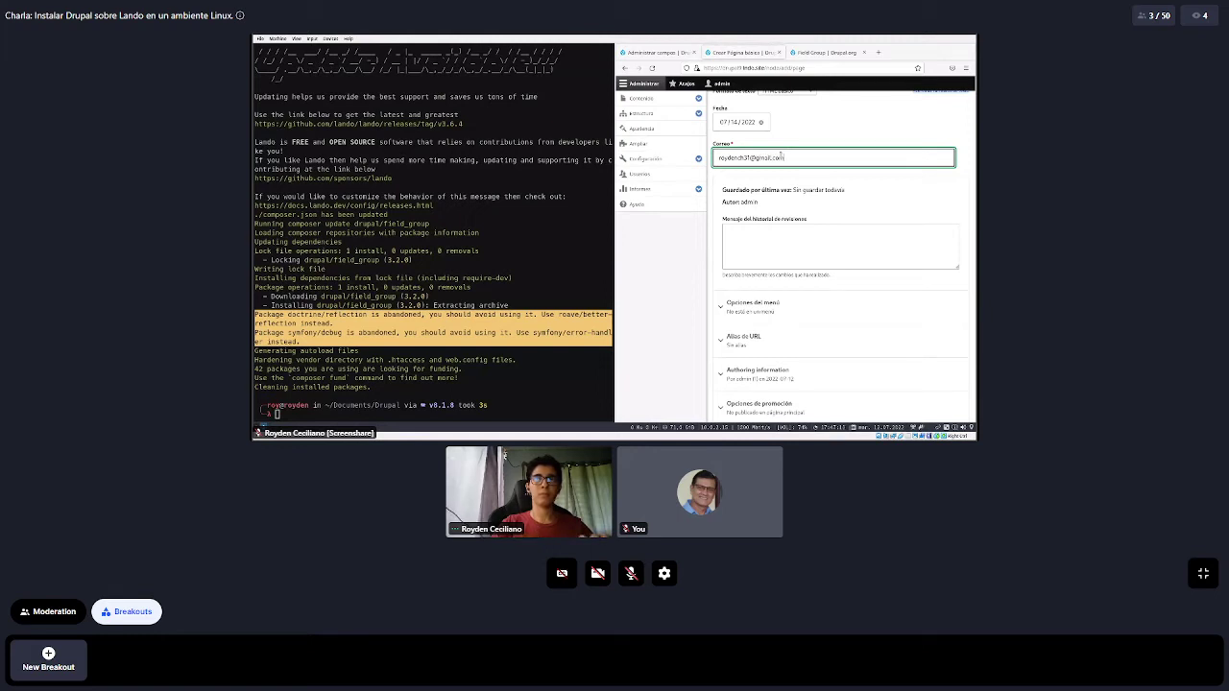
Maximize the browser so the form fills the shared screen
{"action": "left_click", "coordinate": [636, 83]}
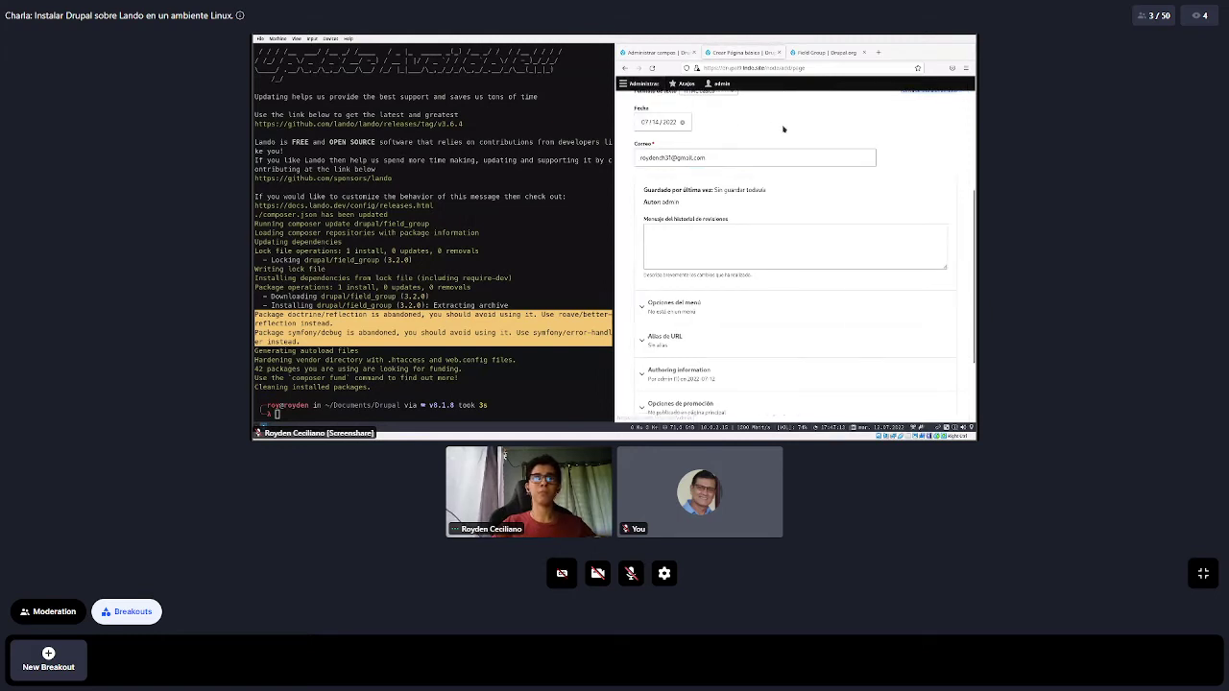
{"action": "scroll", "coordinate": [706, 183], "scroll_direction": "up", "scroll_amount": 3}
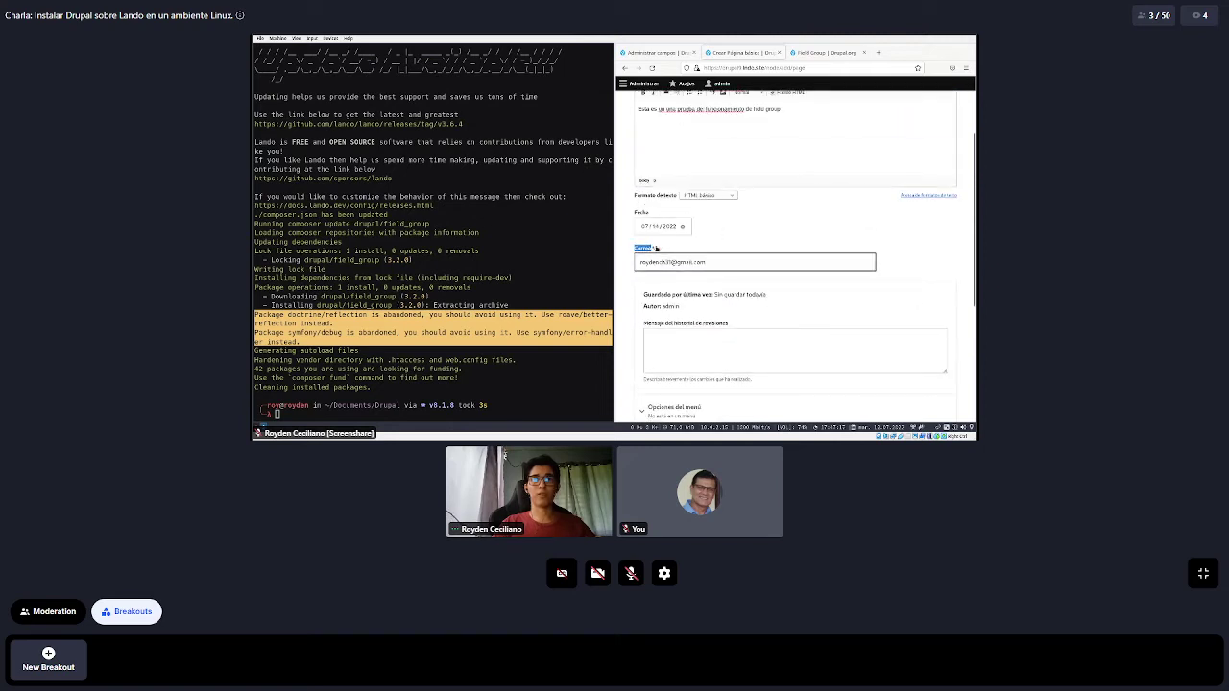
{"action": "scroll", "coordinate": [737, 248], "scroll_direction": "down", "scroll_amount": 1}
{"action": "scroll", "coordinate": [737, 248], "scroll_direction": "down", "scroll_amount": 2}
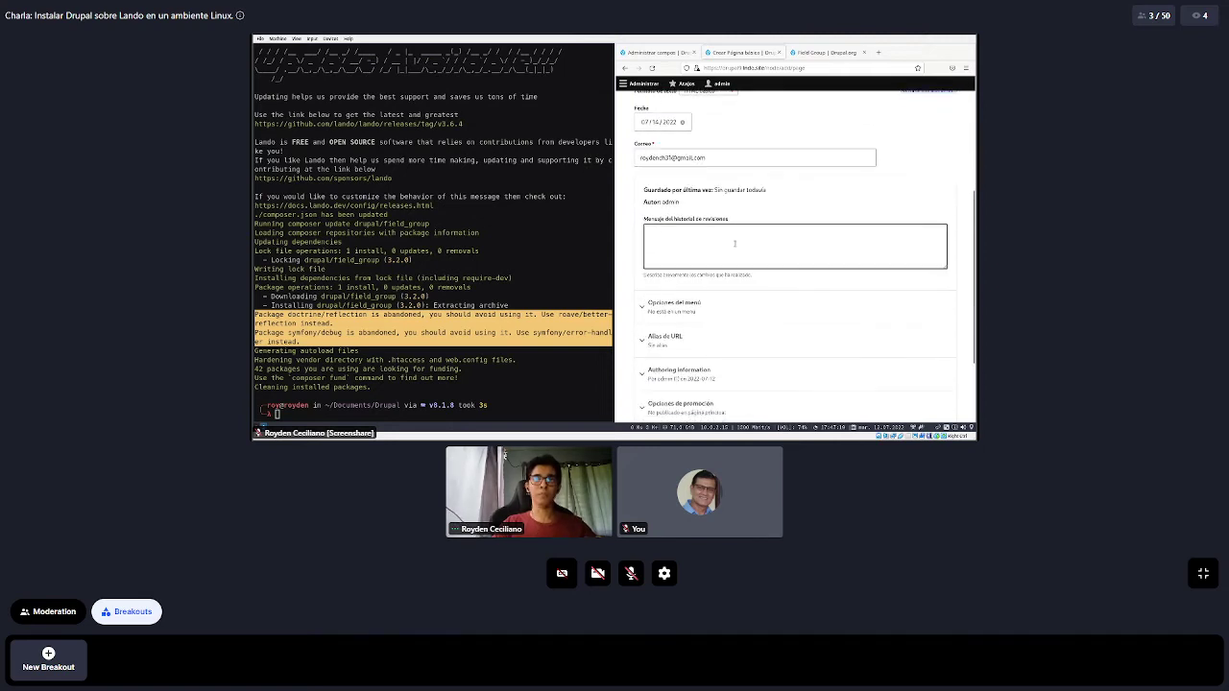
{"action": "key", "text": "super+Up"}
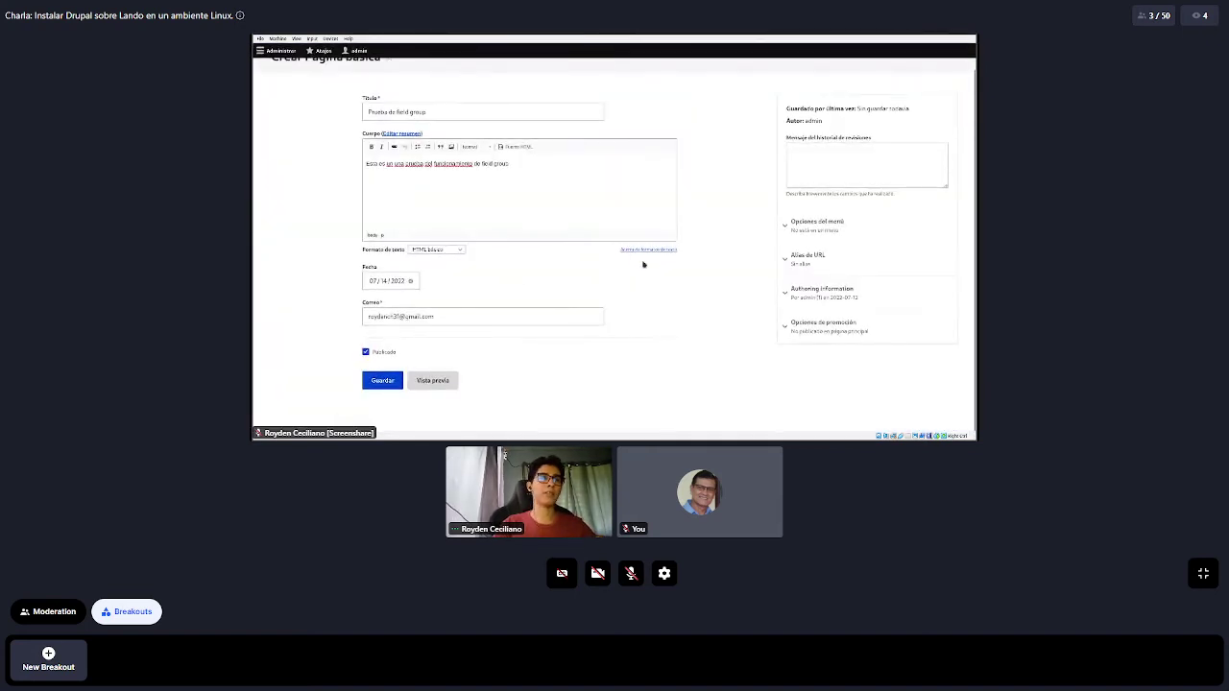
{"action": "scroll", "coordinate": [644, 264], "scroll_direction": "up", "scroll_amount": 1}
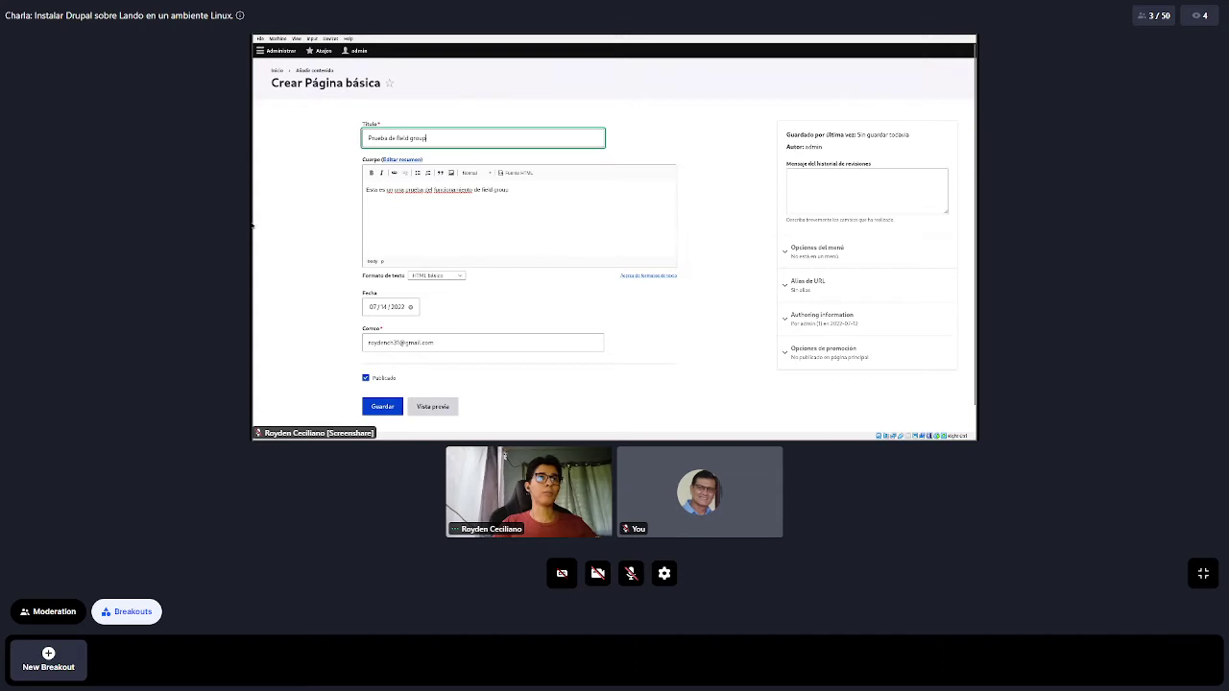
{"action": "left_click_drag", "start_coordinate": [543, 201], "coordinate": [361, 171]}
Recheck the Fecha date without changing it and save the Basic page
{"action": "left_click", "coordinate": [387, 306]}
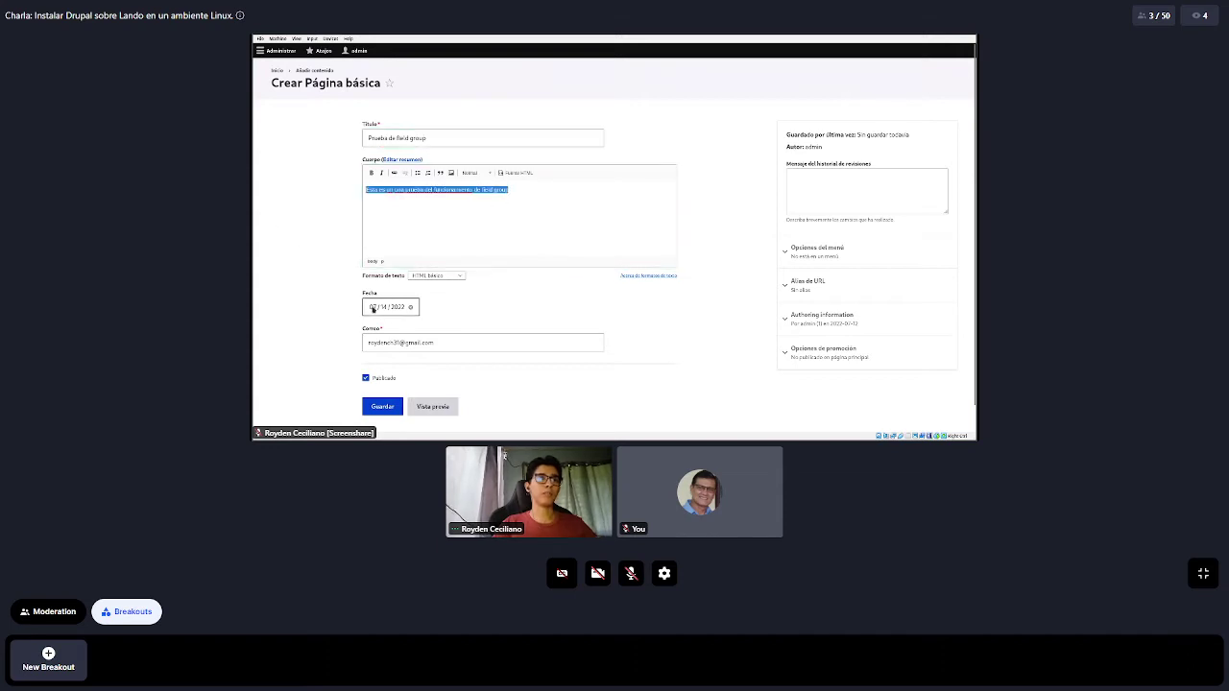
{"action": "left_click", "coordinate": [526, 319]}
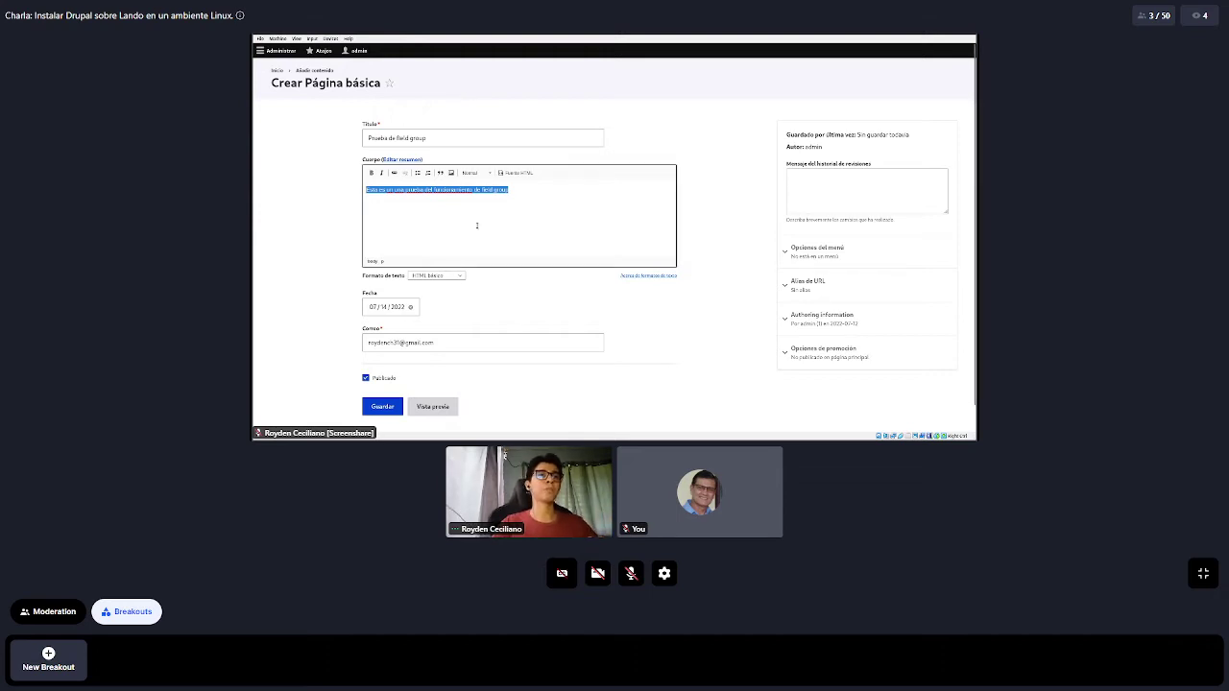
{"action": "left_click", "coordinate": [383, 407]}
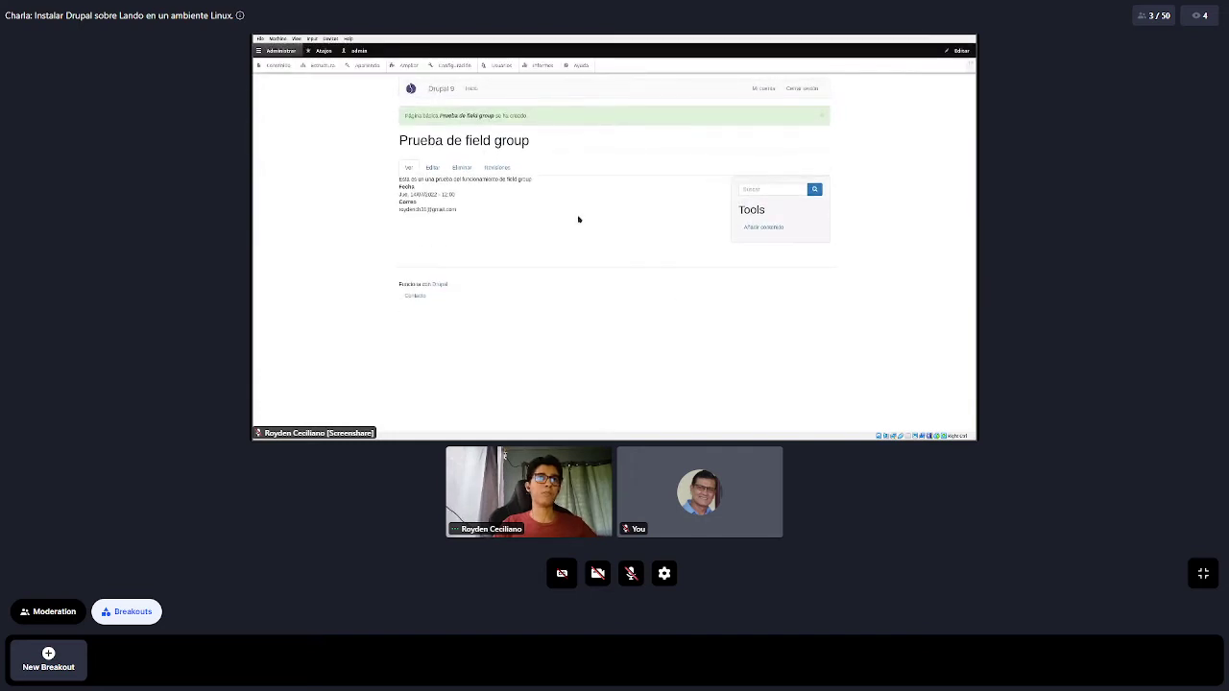
Highlight the saved page's title, body and Fecha/Correo values, then exit fullscreen with F11
{"action": "left_click_drag", "start_coordinate": [399, 182], "coordinate": [537, 181]}
{"action": "left_click", "coordinate": [488, 233]}
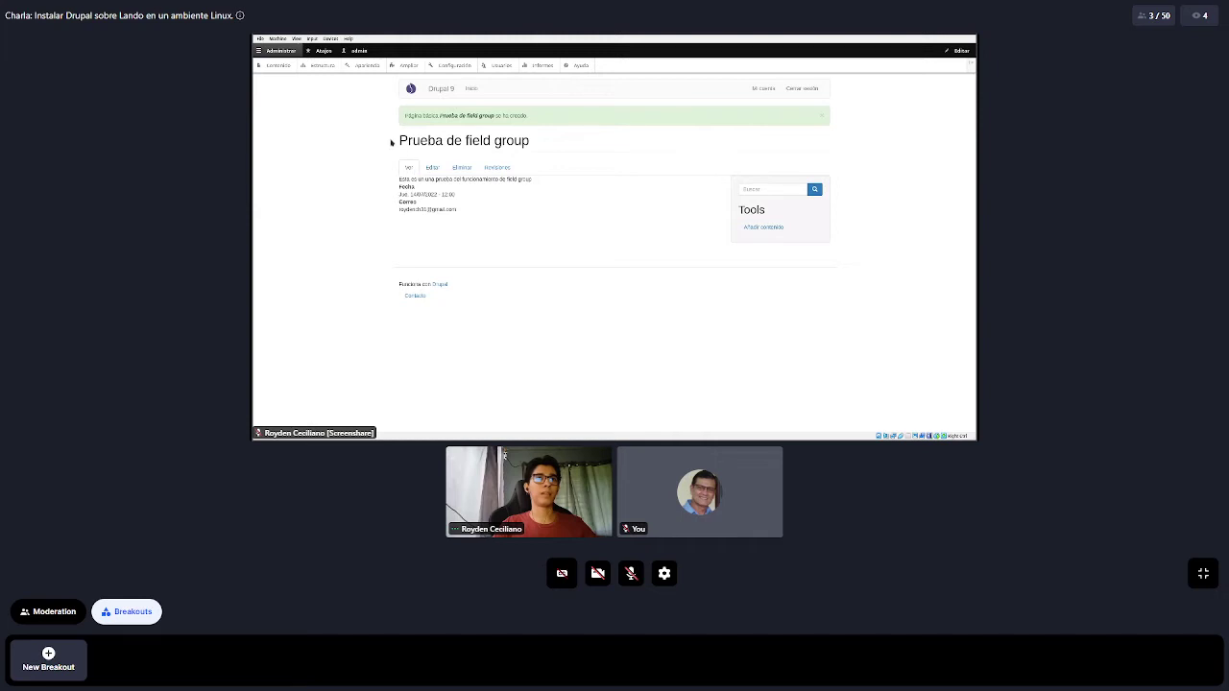
{"action": "left_click_drag", "start_coordinate": [391, 142], "coordinate": [515, 140]}
{"action": "left_click", "coordinate": [536, 142]}
{"action": "left_click_drag", "start_coordinate": [397, 184], "coordinate": [457, 213]}
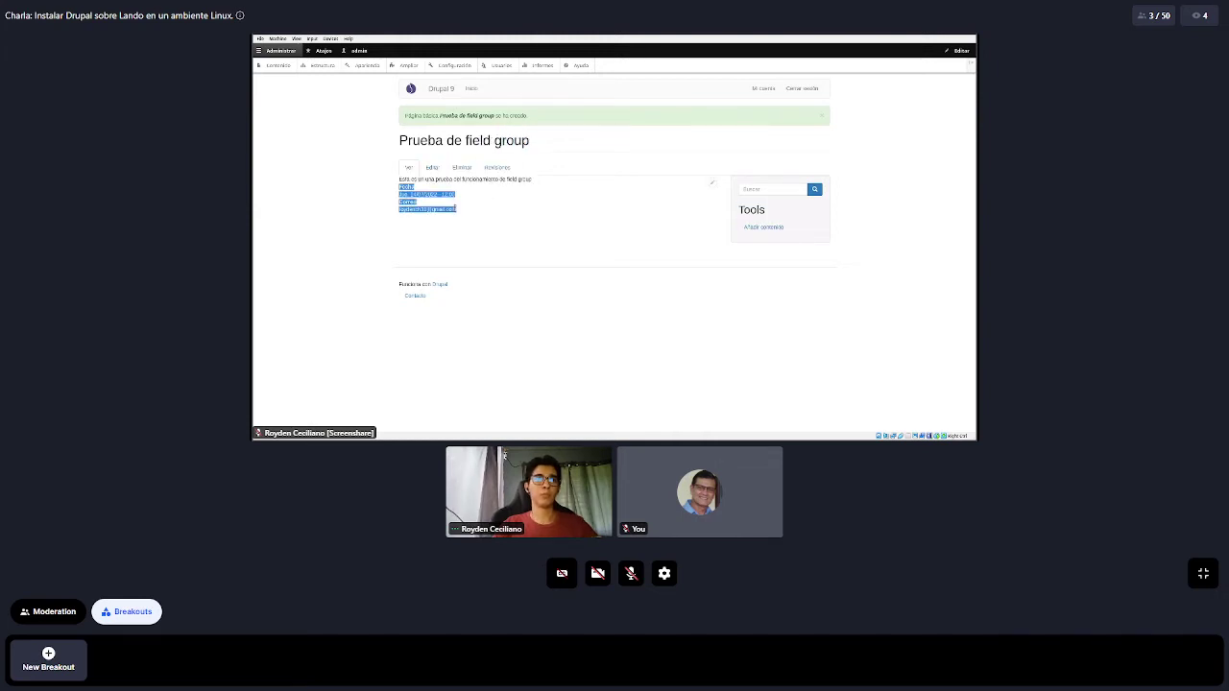
{"action": "left_click", "coordinate": [459, 223]}
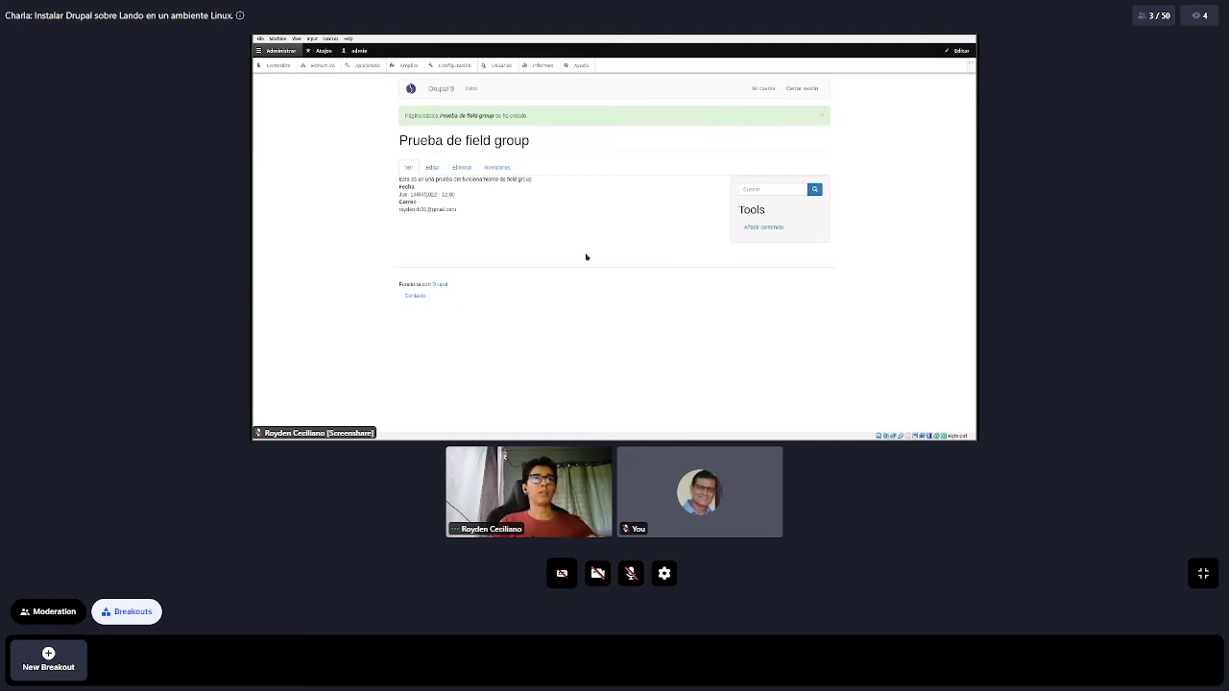
{"action": "key", "text": "F11"}
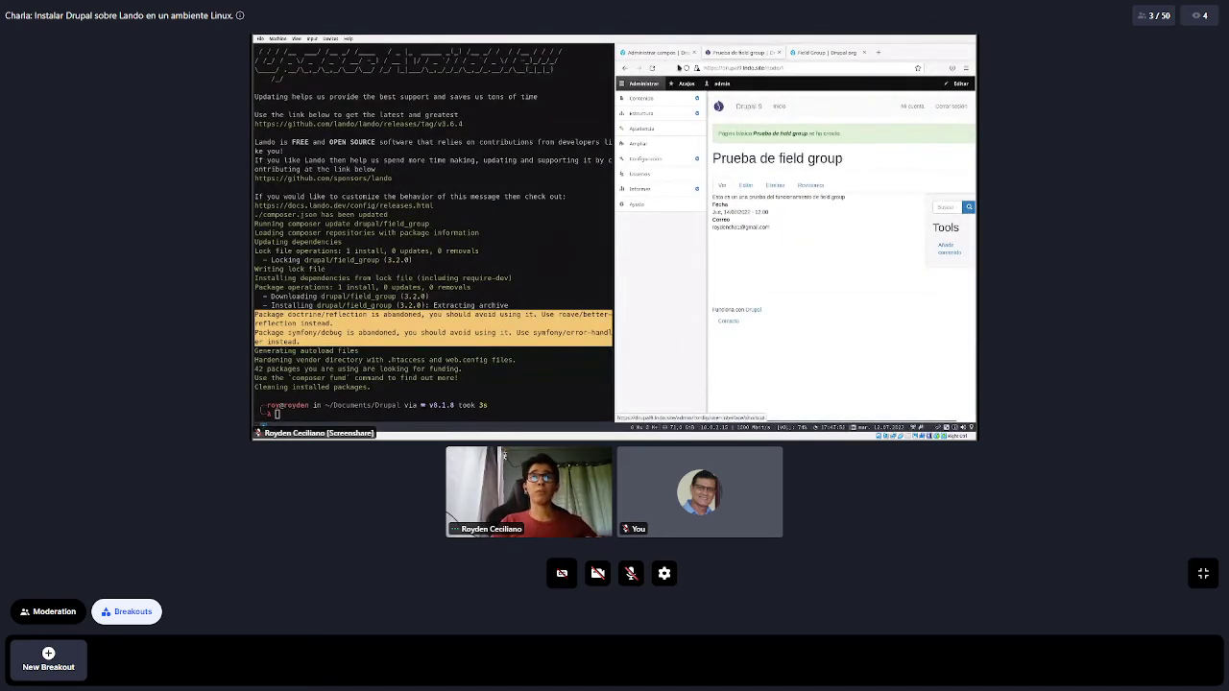
Open Administrar la visualización del formulario for Basic page from the field management page
{"action": "left_click", "coordinate": [654, 56]}
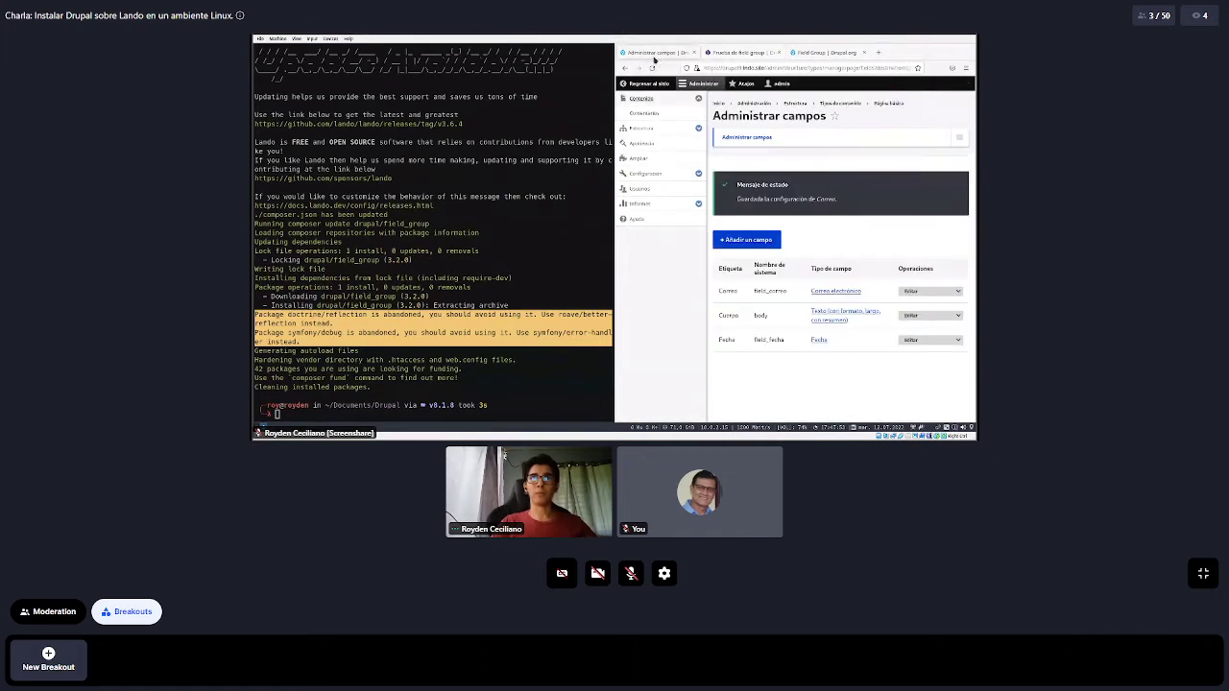
{"action": "left_click", "coordinate": [700, 84]}
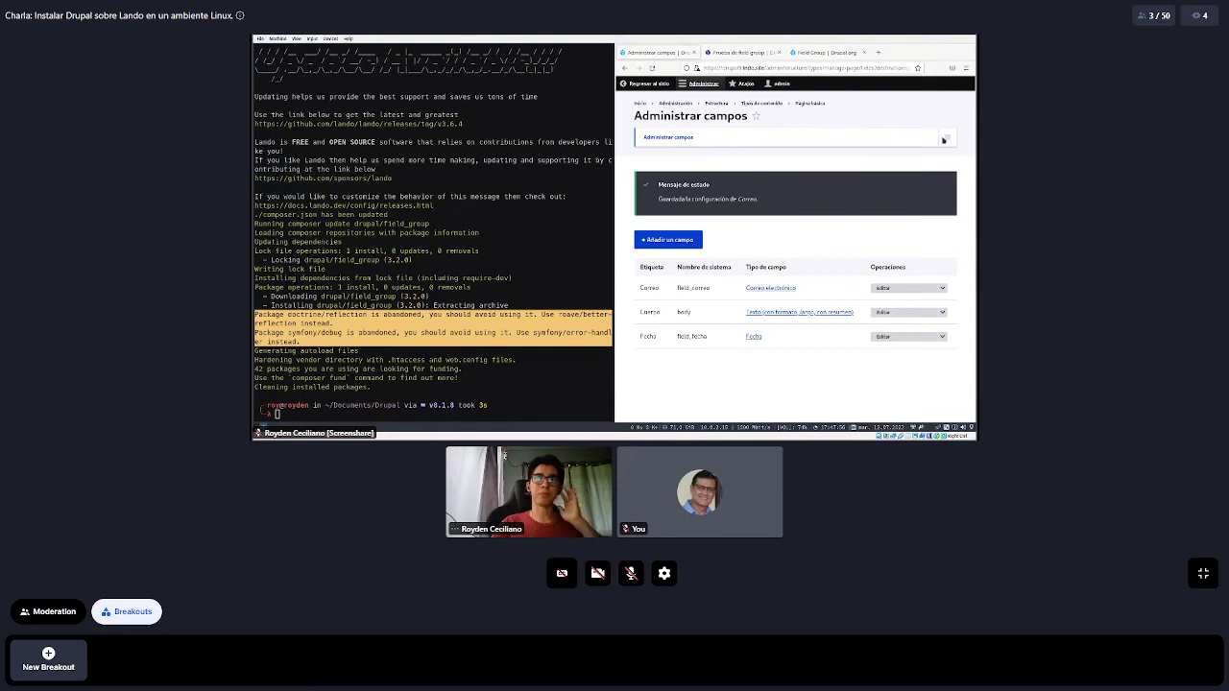
{"action": "left_click", "coordinate": [944, 140]}
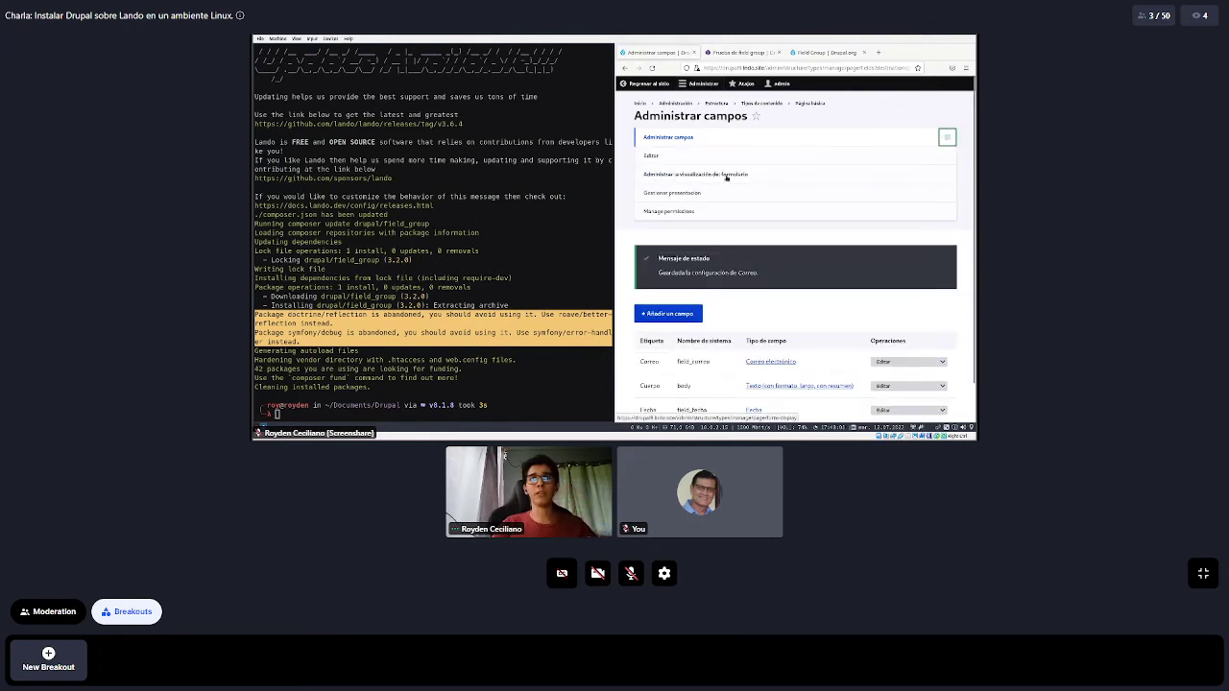
{"action": "left_click", "coordinate": [770, 173]}
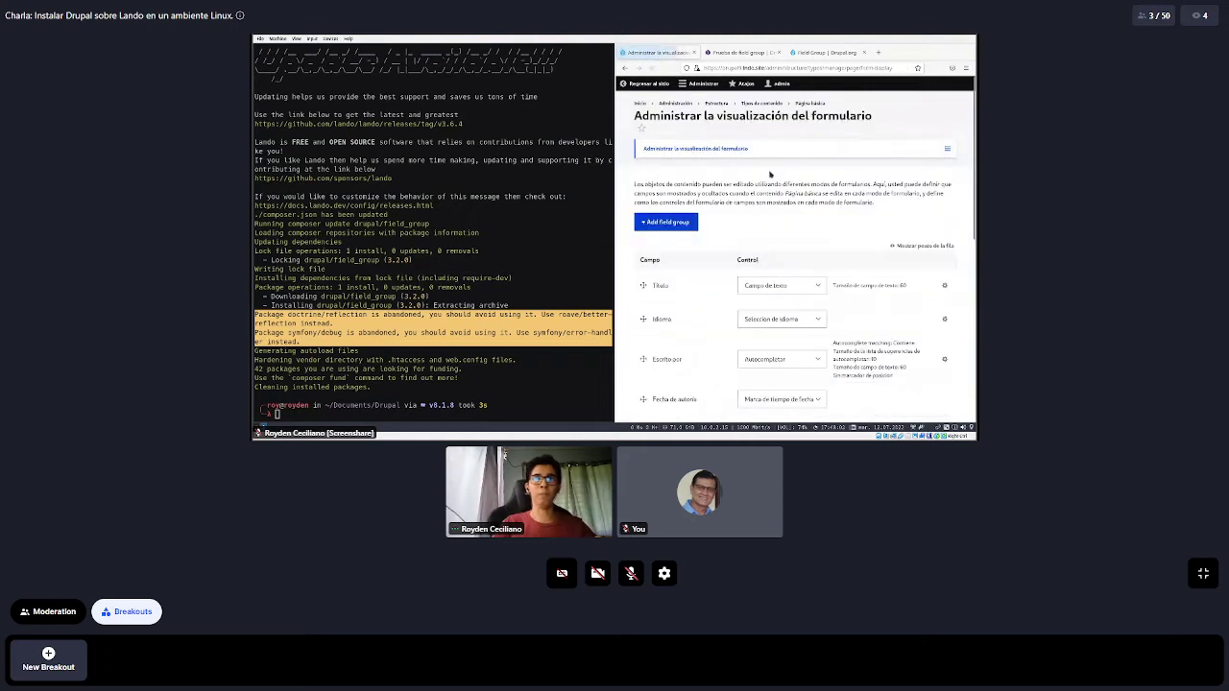
{"action": "scroll", "coordinate": [766, 170], "scroll_direction": "down", "scroll_amount": 3}
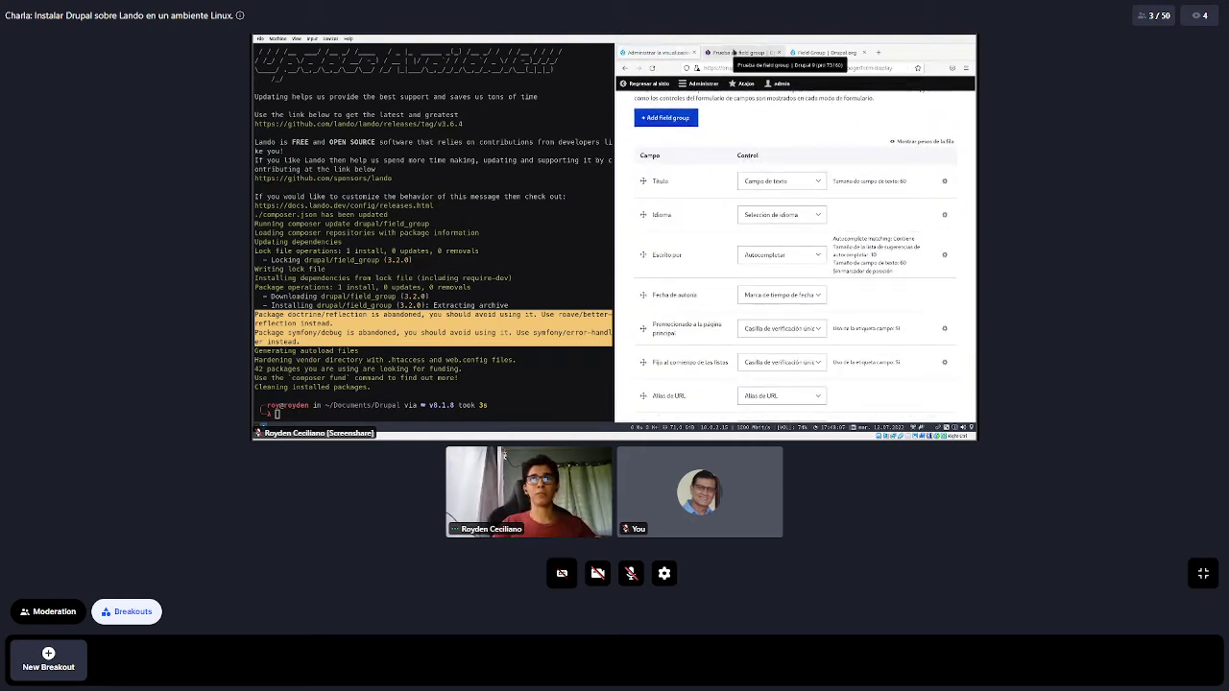
Check the test page's edit form, then return to the form display tab
{"action": "left_click", "coordinate": [733, 51]}
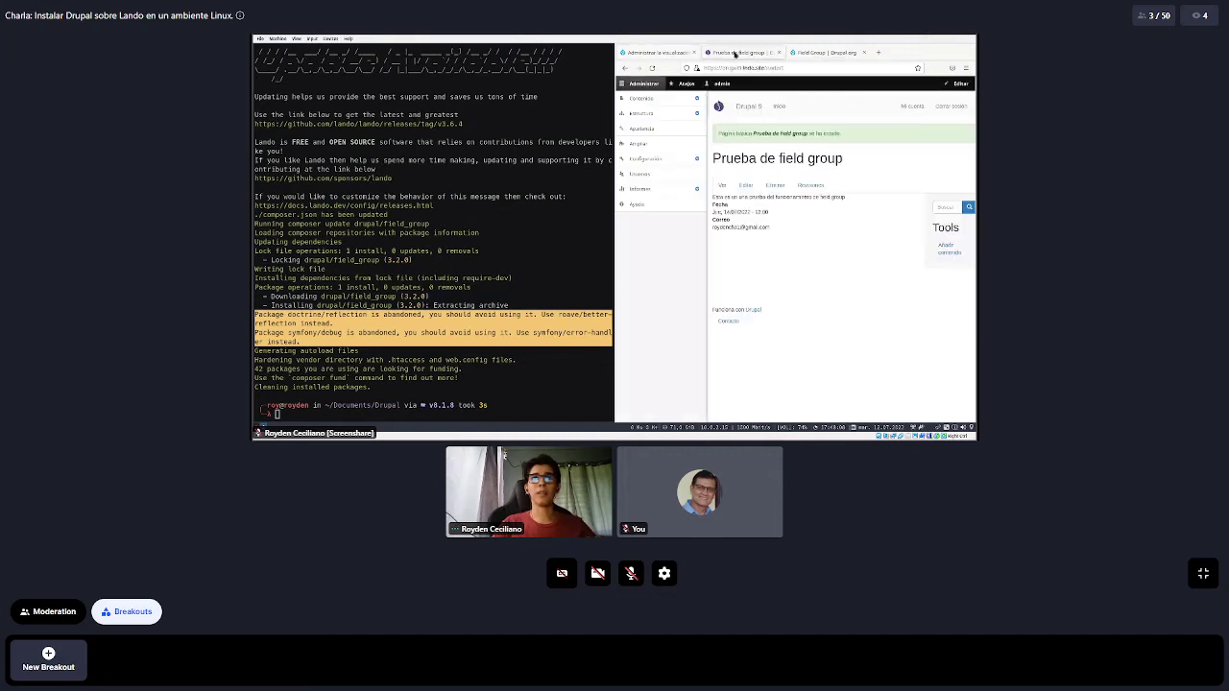
{"action": "left_click", "coordinate": [748, 188]}
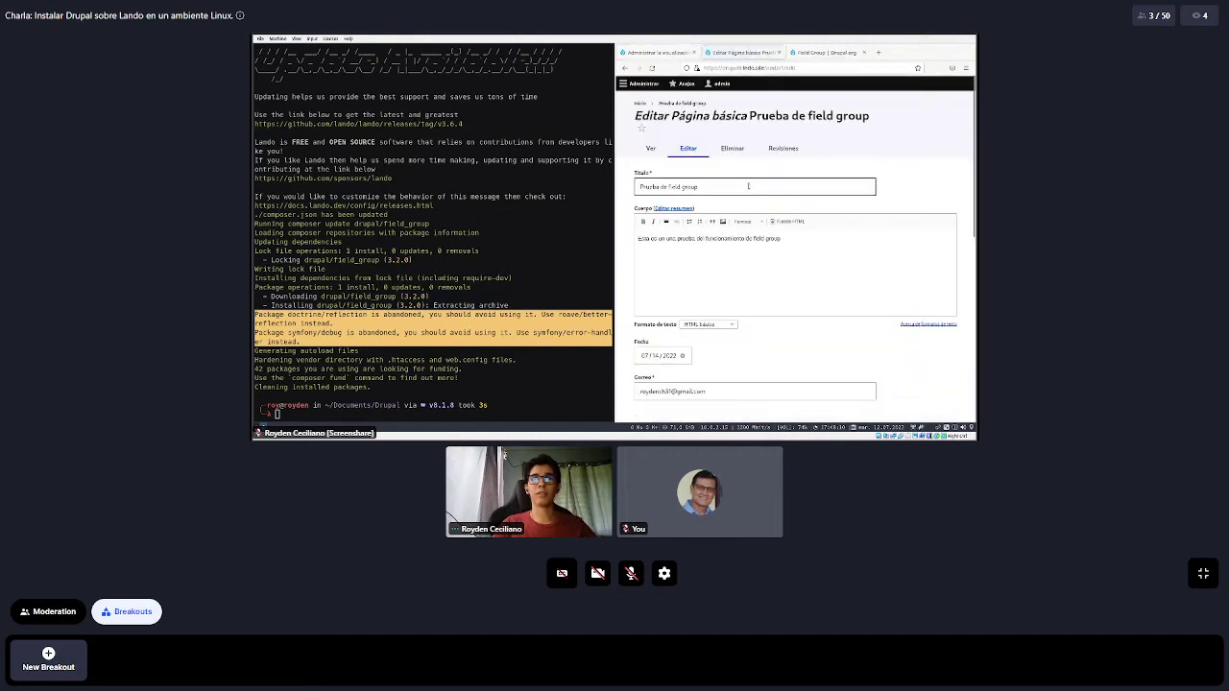
{"action": "scroll", "coordinate": [658, 234], "scroll_direction": "down", "scroll_amount": 2}
{"action": "scroll", "coordinate": [658, 234], "scroll_direction": "down", "scroll_amount": 3}
{"action": "scroll", "coordinate": [658, 234], "scroll_direction": "up", "scroll_amount": 8}
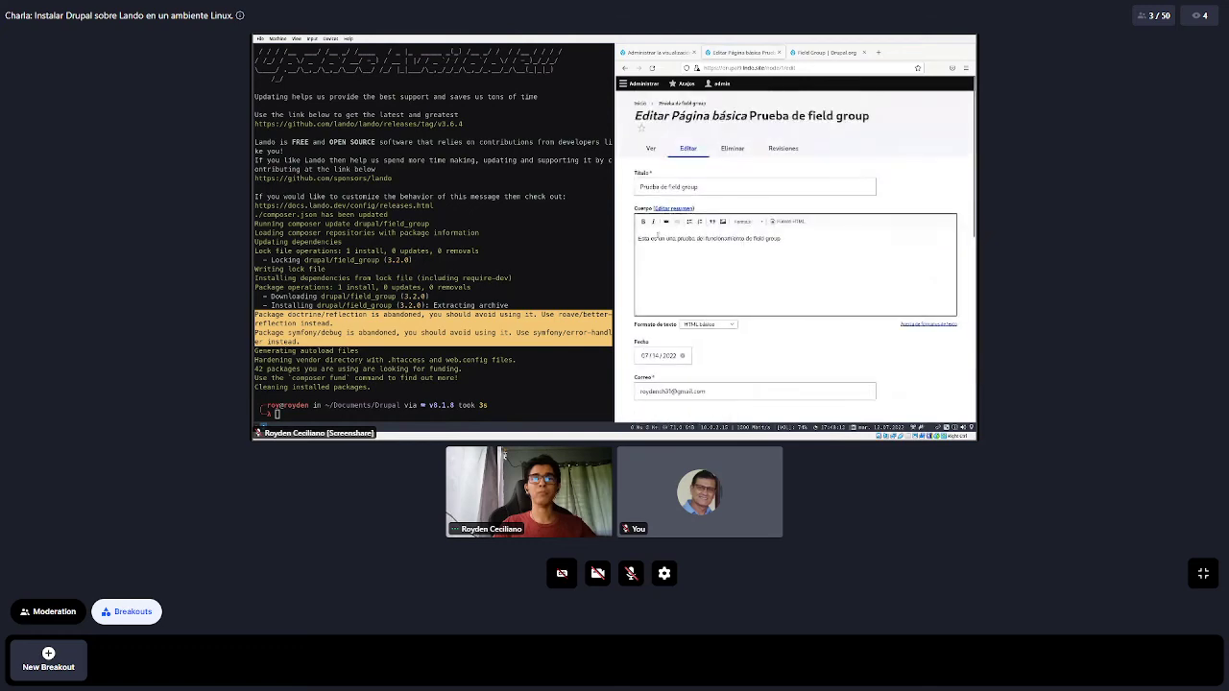
{"action": "left_click", "coordinate": [640, 57]}
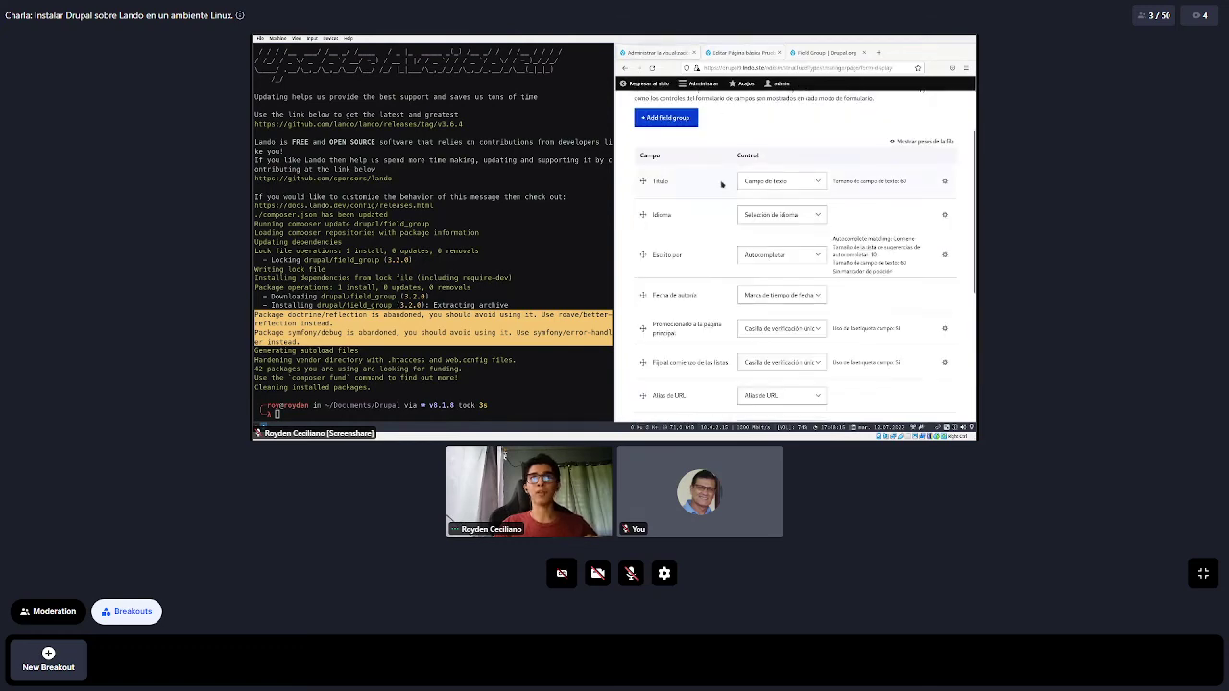
Go fullscreen again and look over the Título and Idioma widget options
{"action": "key", "text": "F11"}
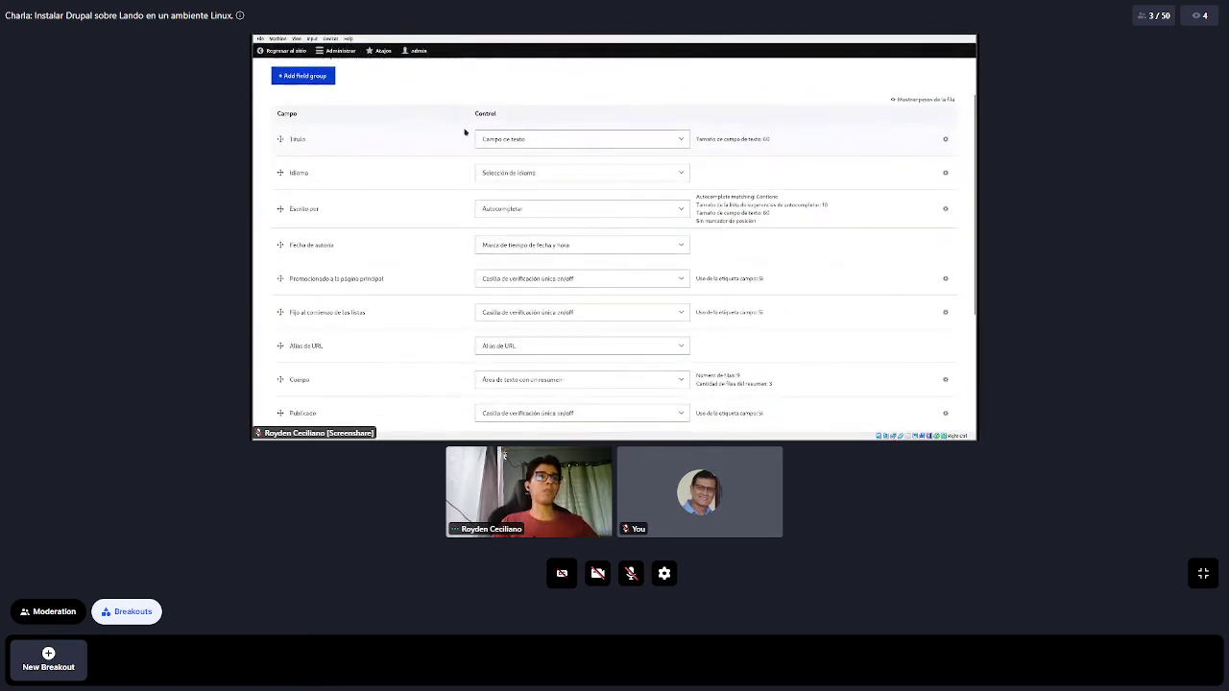
{"action": "left_click", "coordinate": [565, 144]}
{"action": "left_click", "coordinate": [563, 143]}
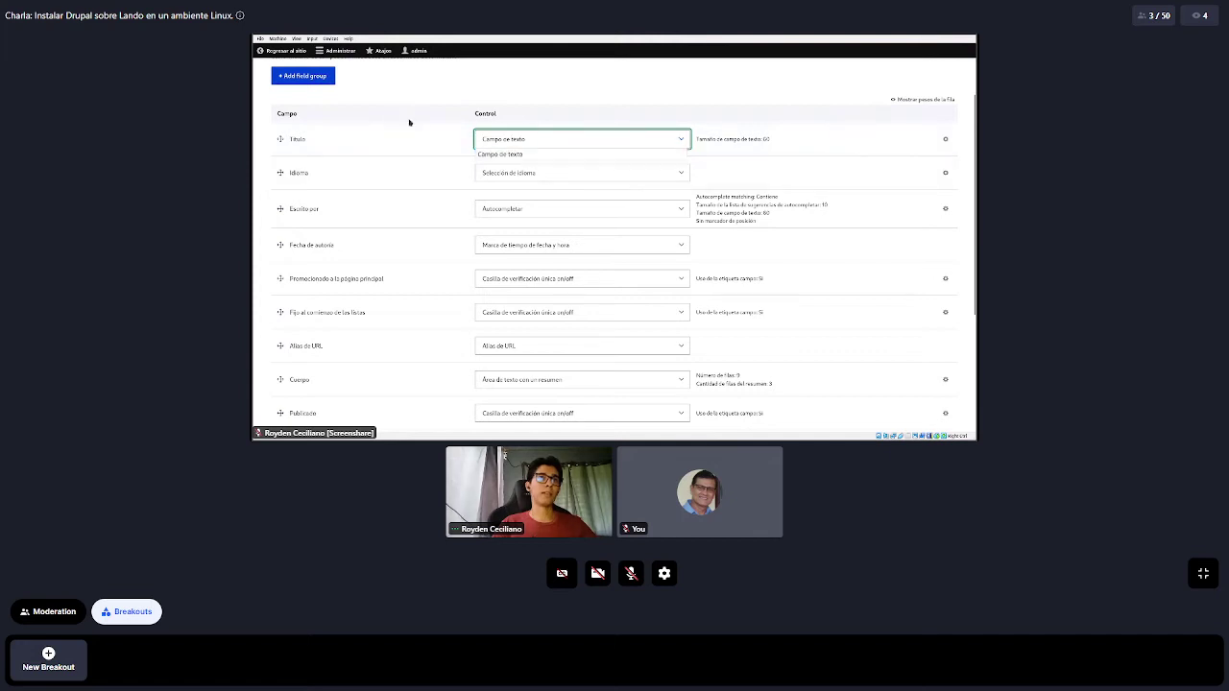
{"action": "left_click", "coordinate": [535, 137]}
{"action": "left_click", "coordinate": [461, 126]}
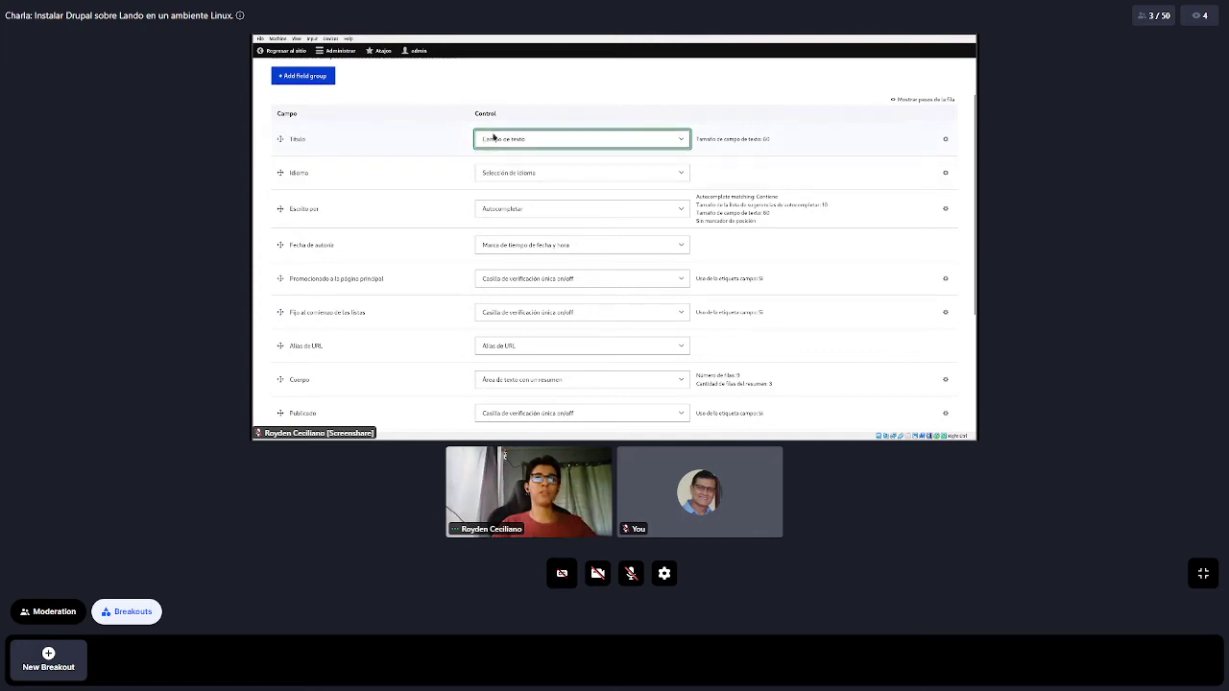
{"action": "left_click", "coordinate": [493, 137]}
{"action": "left_click", "coordinate": [422, 142]}
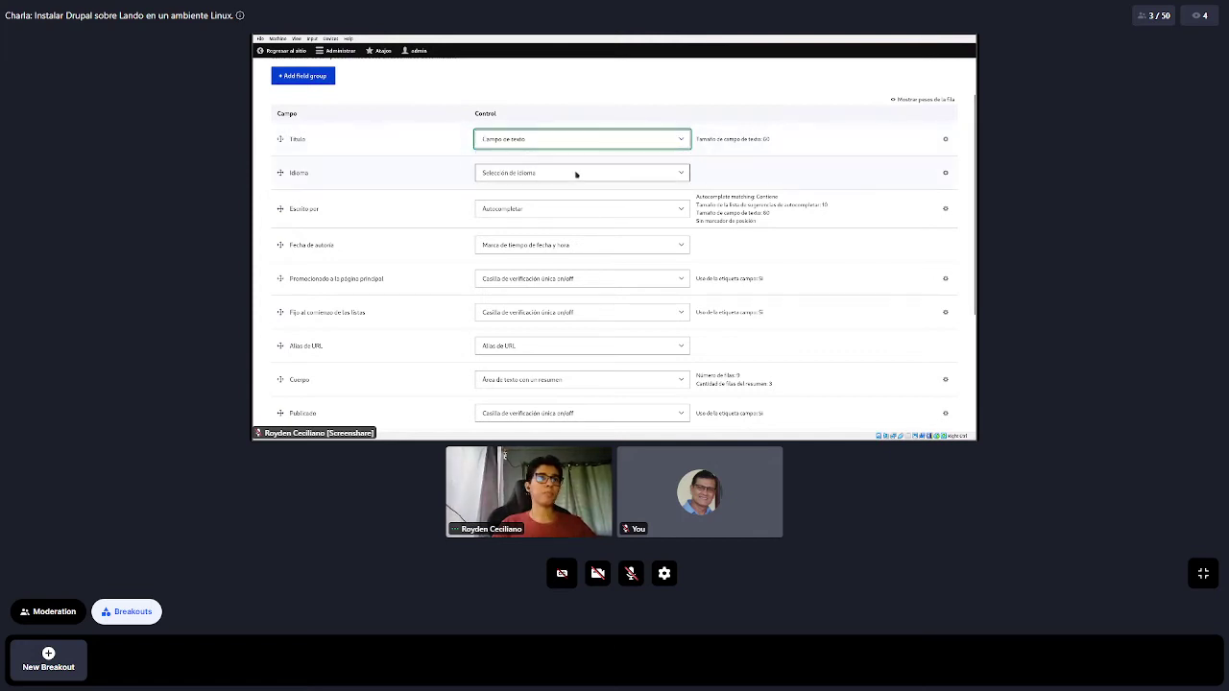
{"action": "left_click", "coordinate": [576, 173]}
{"action": "left_click", "coordinate": [436, 179]}
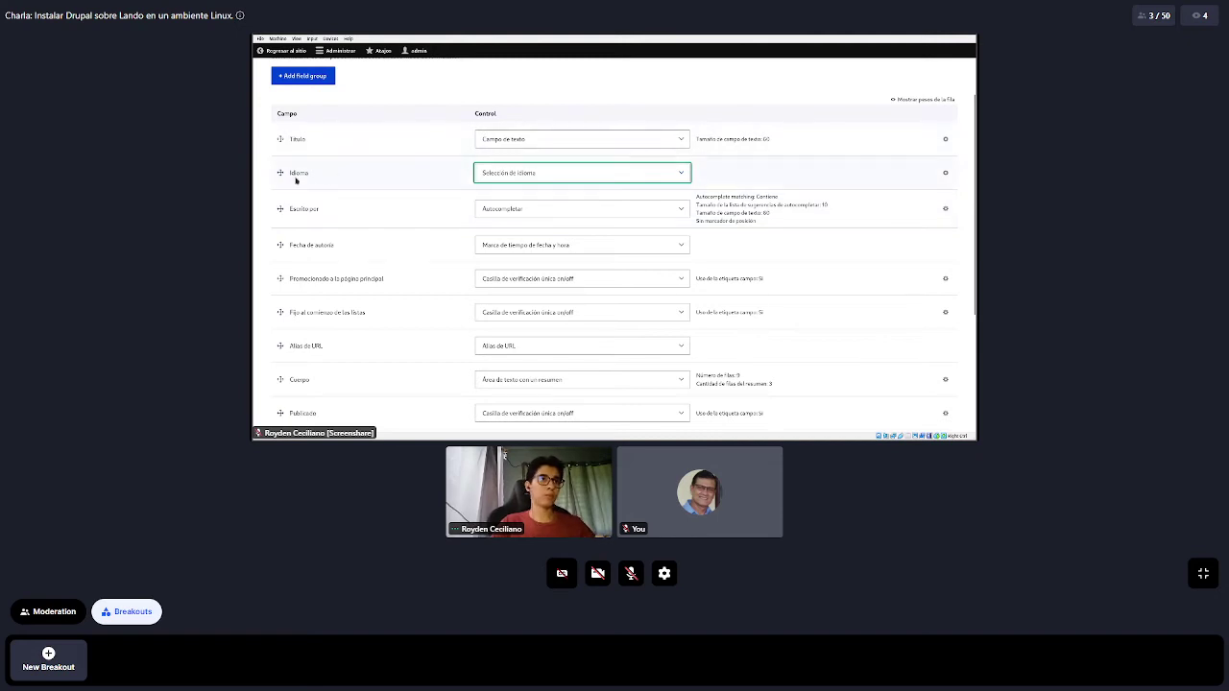
Change the Fecha field's widget to Fecha y hora
{"action": "scroll", "coordinate": [297, 164], "scroll_direction": "down", "scroll_amount": 1}
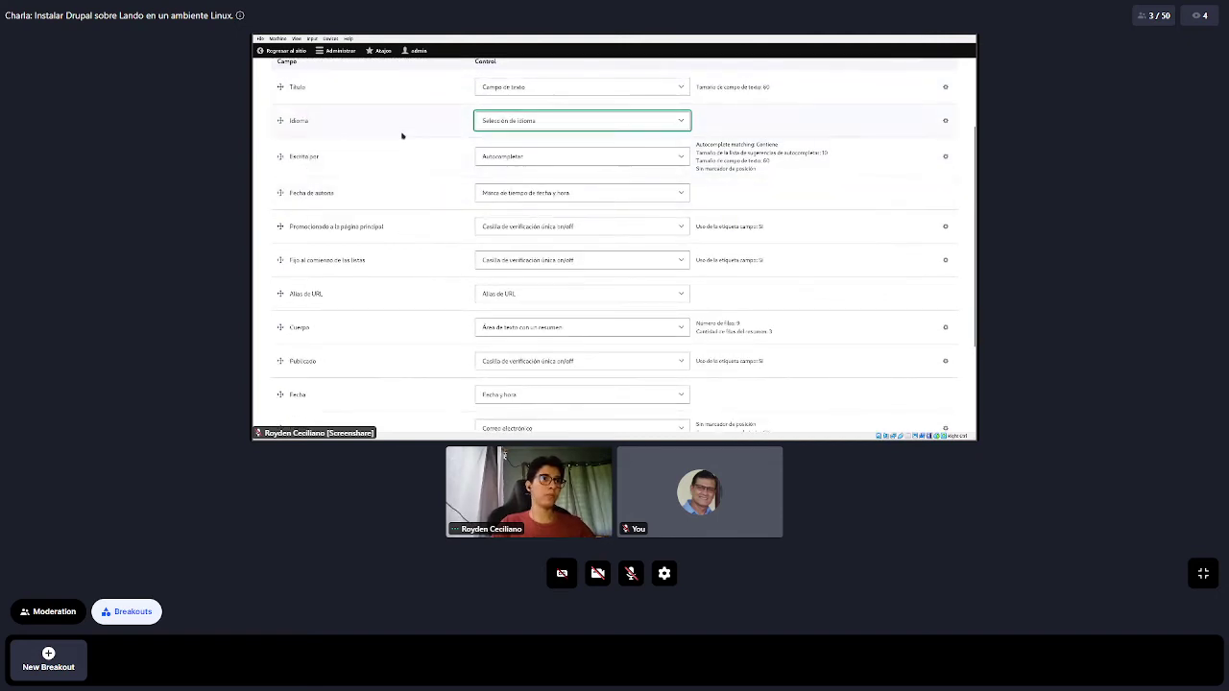
{"action": "scroll", "coordinate": [402, 135], "scroll_direction": "down", "scroll_amount": 2}
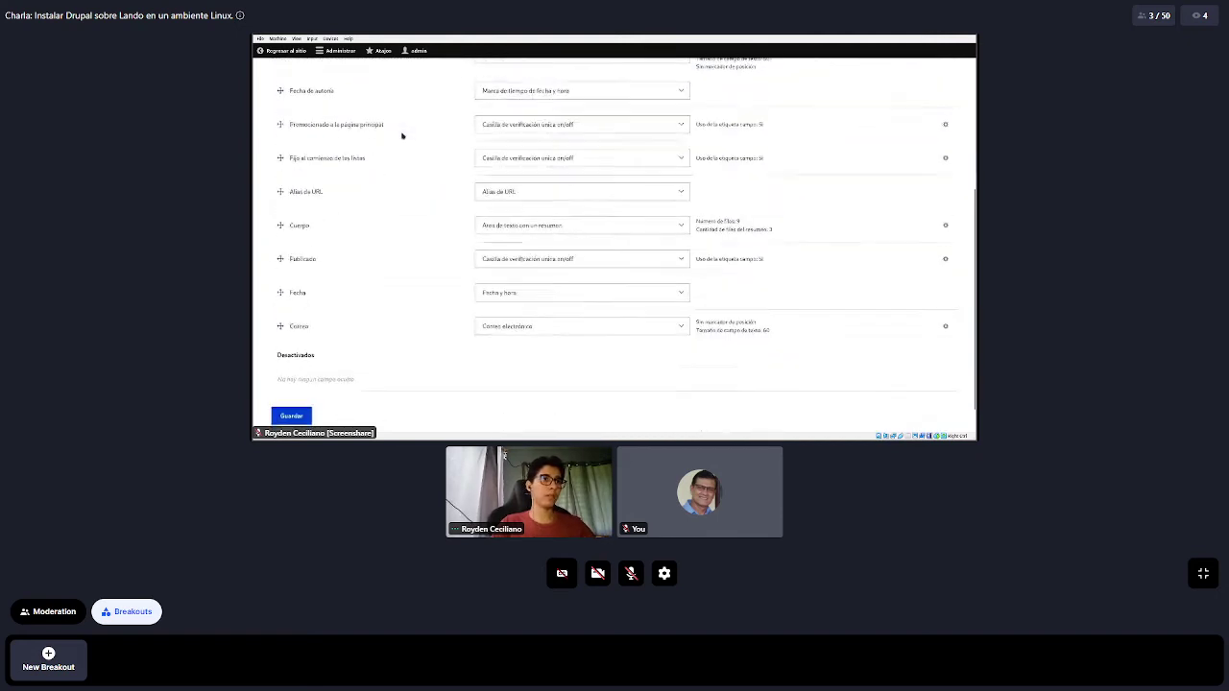
{"action": "double_click", "coordinate": [293, 290]}
{"action": "double_click", "coordinate": [300, 323]}
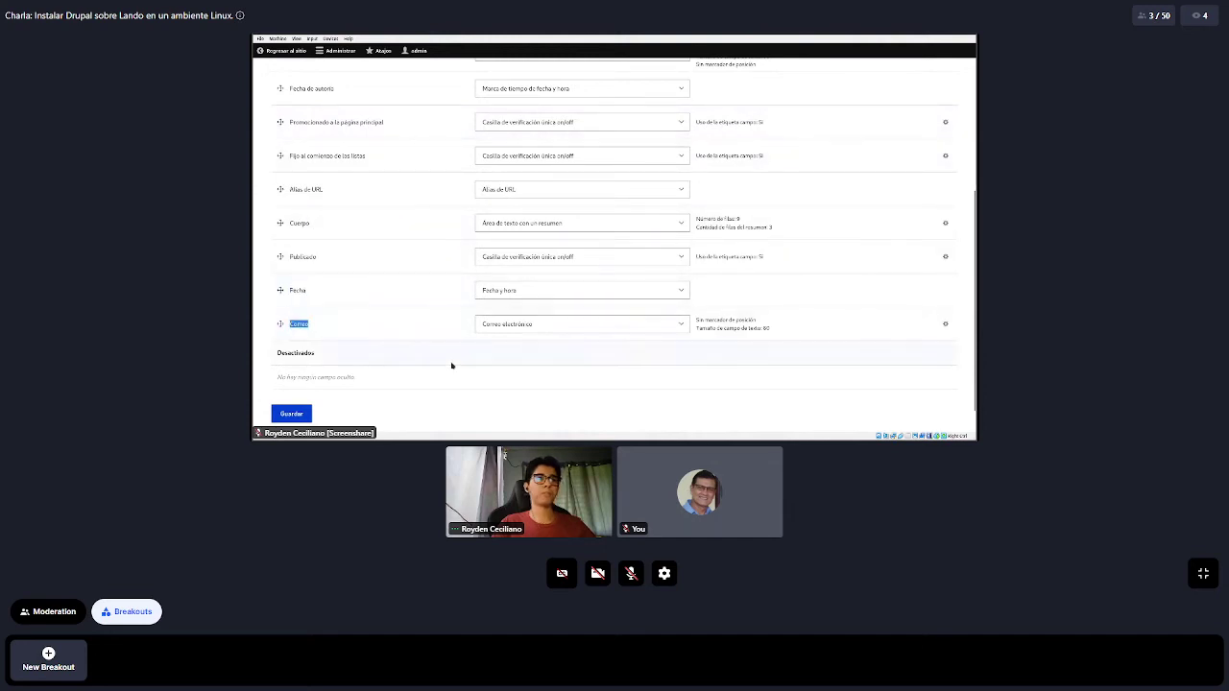
{"action": "left_click", "coordinate": [416, 318]}
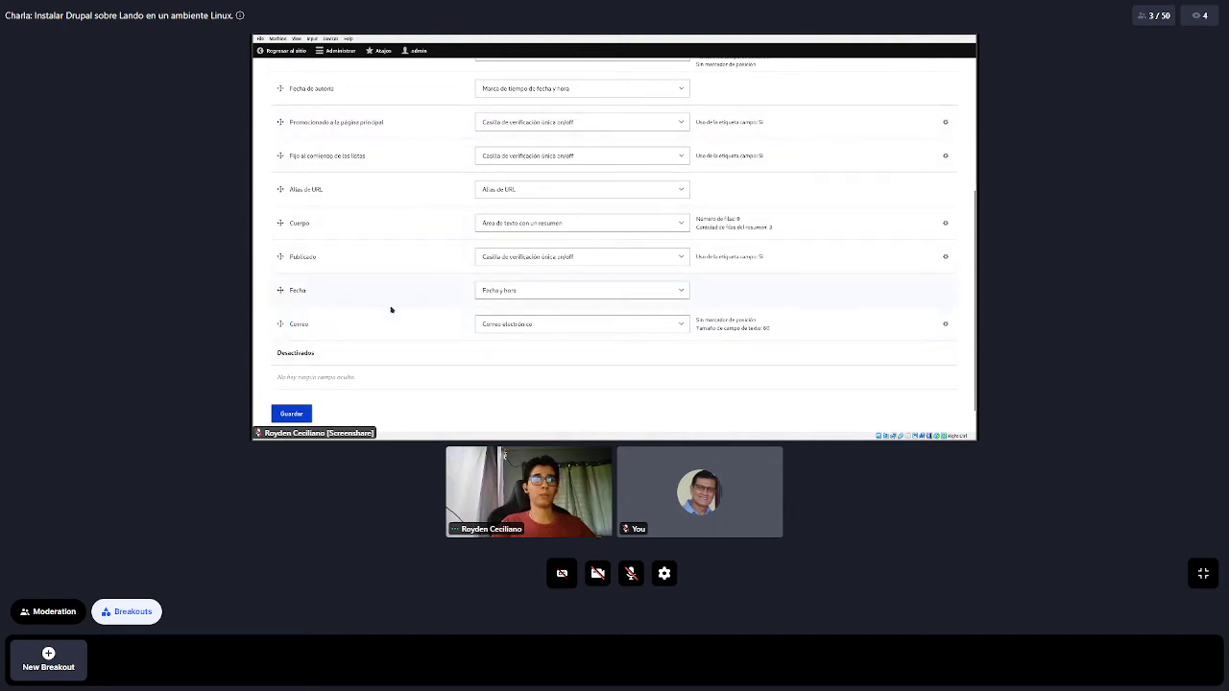
{"action": "left_click", "coordinate": [523, 290]}
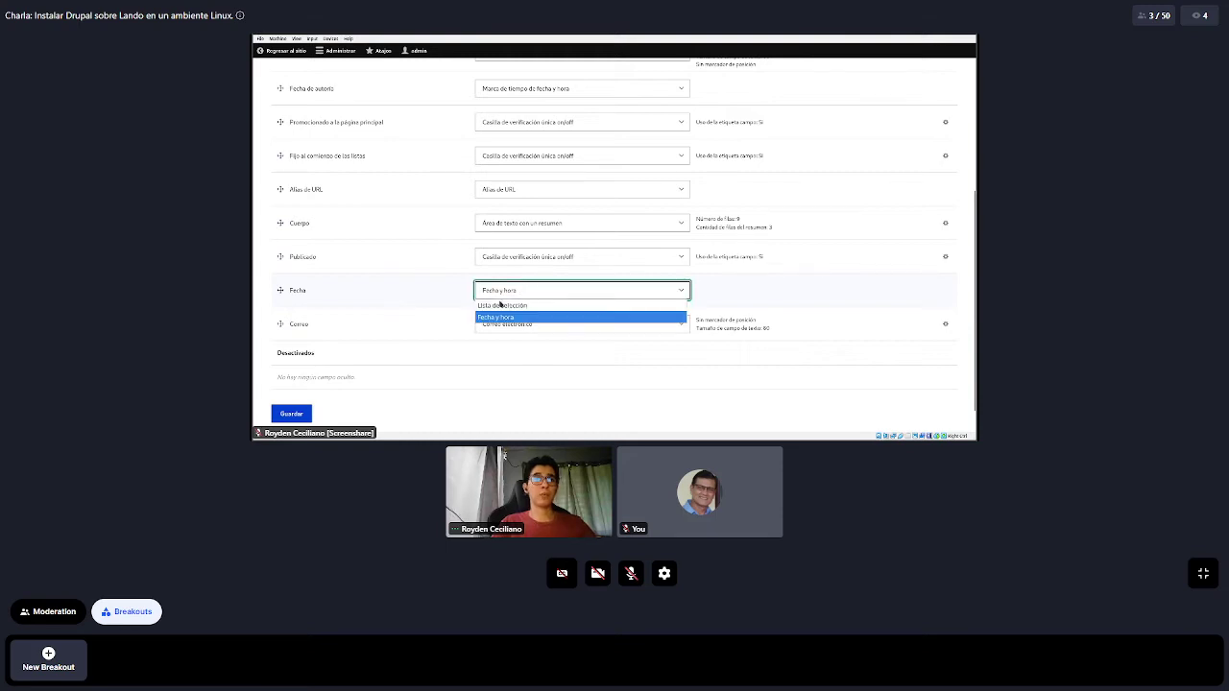
{"action": "left_click", "coordinate": [510, 305]}
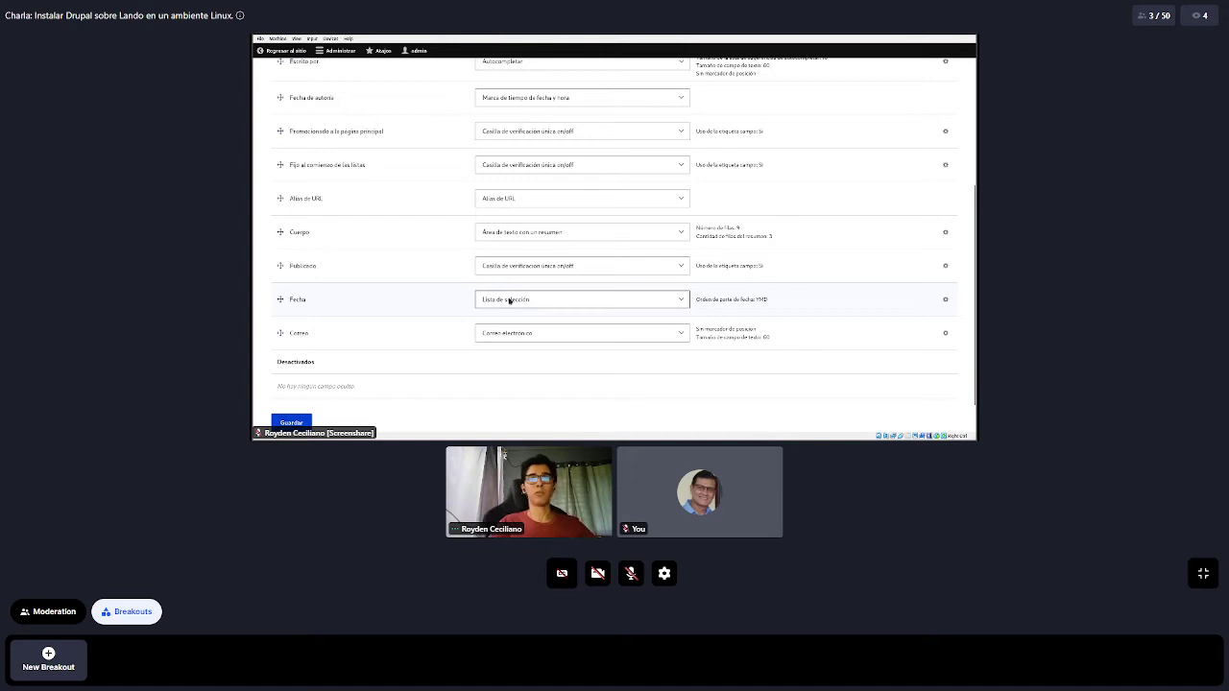
{"action": "left_click", "coordinate": [509, 300]}
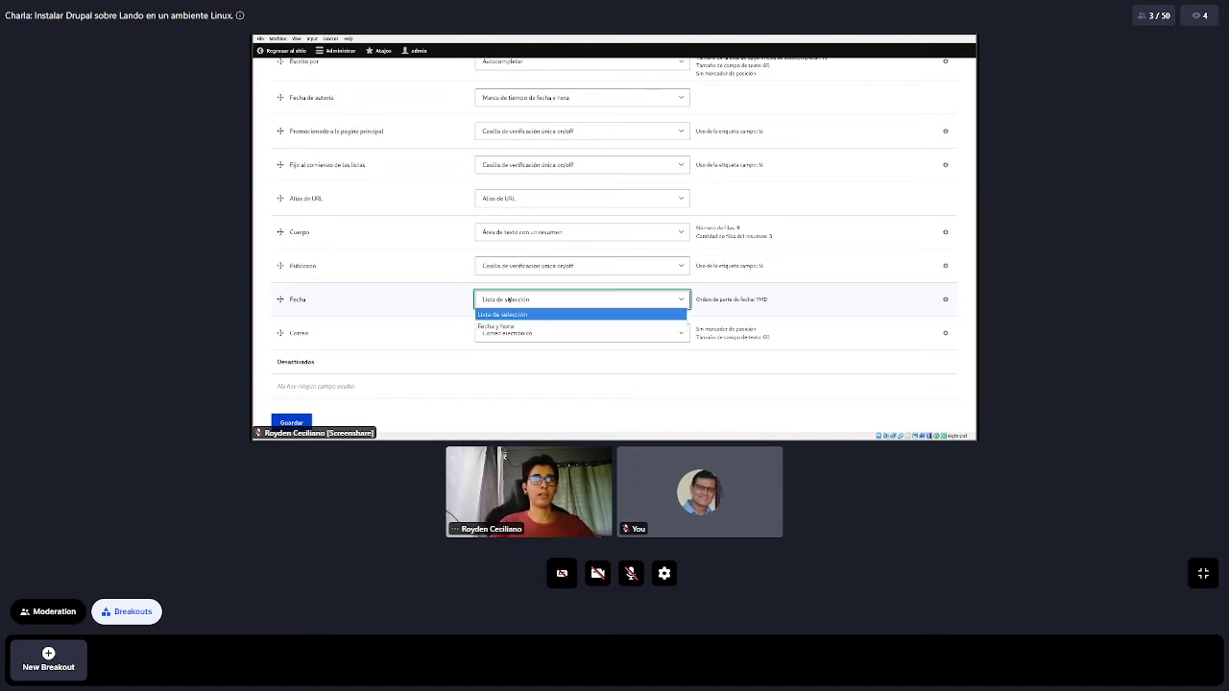
{"action": "left_click", "coordinate": [508, 327]}
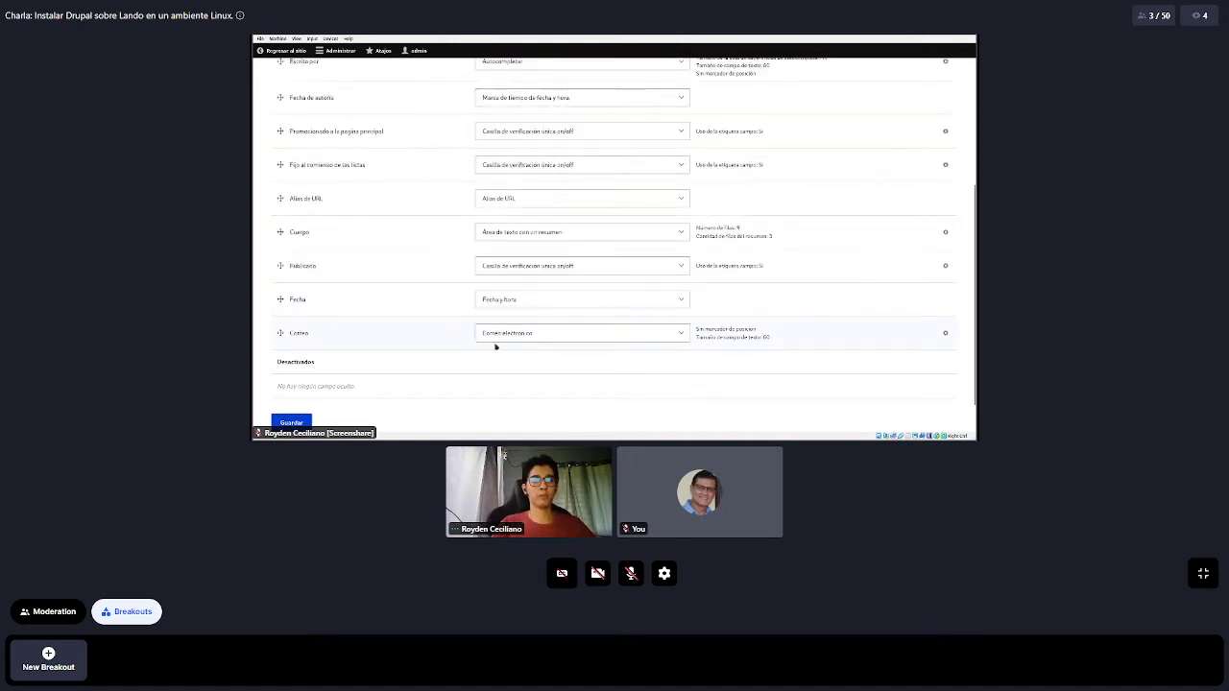
Keep Correo on the Correo electrónico widget and close its gear settings unchanged
{"action": "left_click", "coordinate": [513, 337]}
{"action": "left_click", "coordinate": [515, 334]}
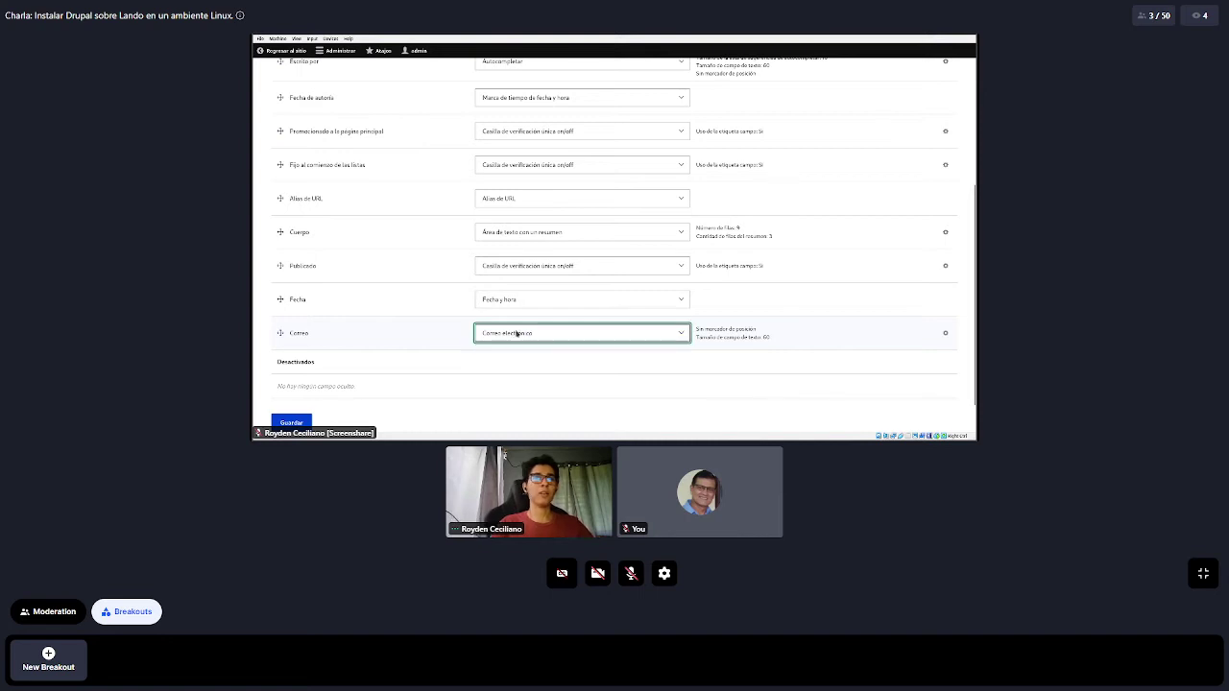
{"action": "left_click", "coordinate": [941, 335]}
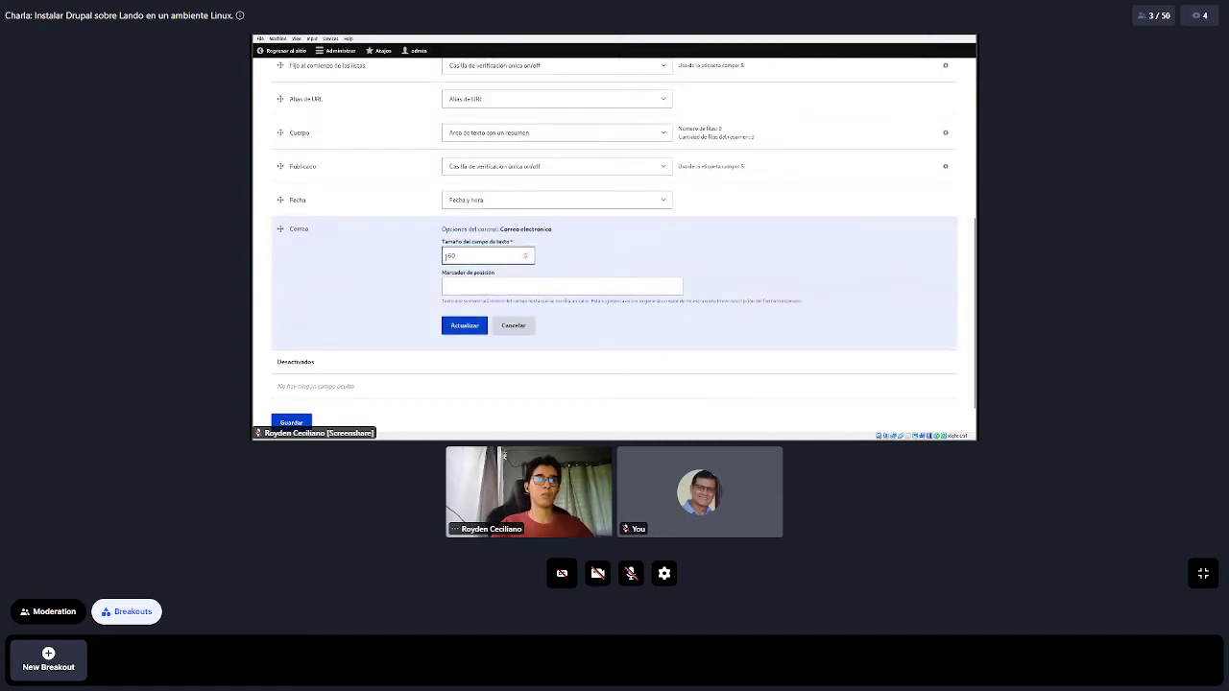
{"action": "left_click", "coordinate": [513, 325]}
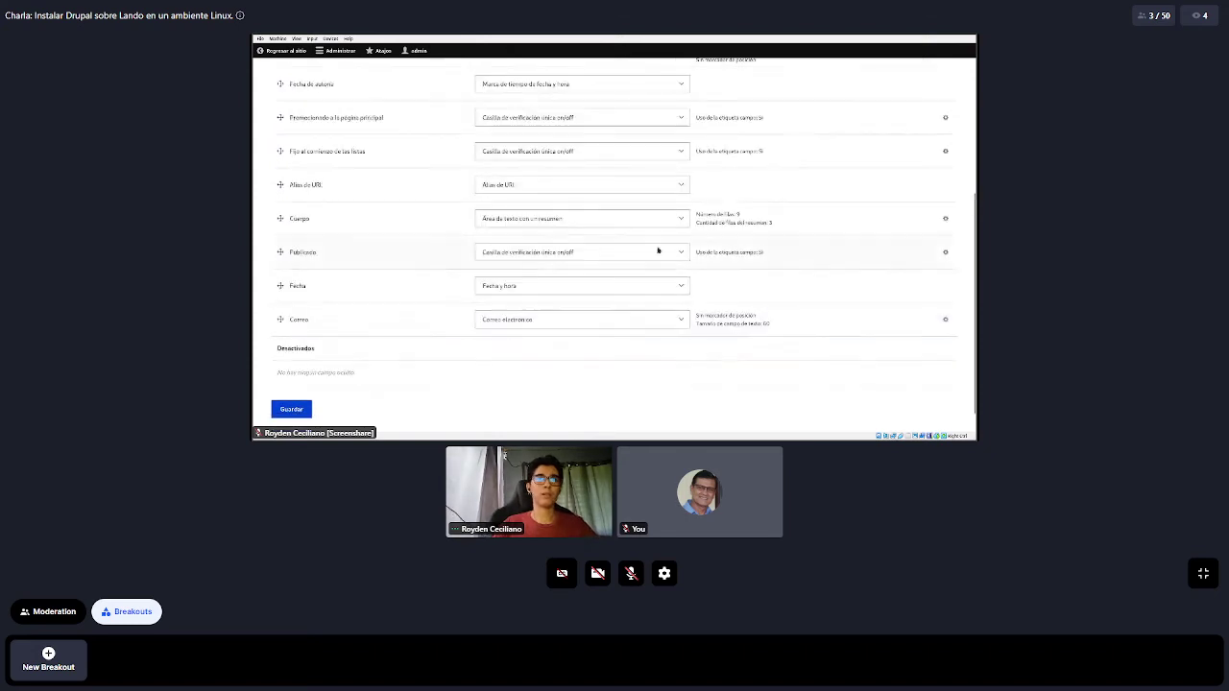
{"action": "scroll", "coordinate": [404, 266], "scroll_direction": "up", "scroll_amount": 5}
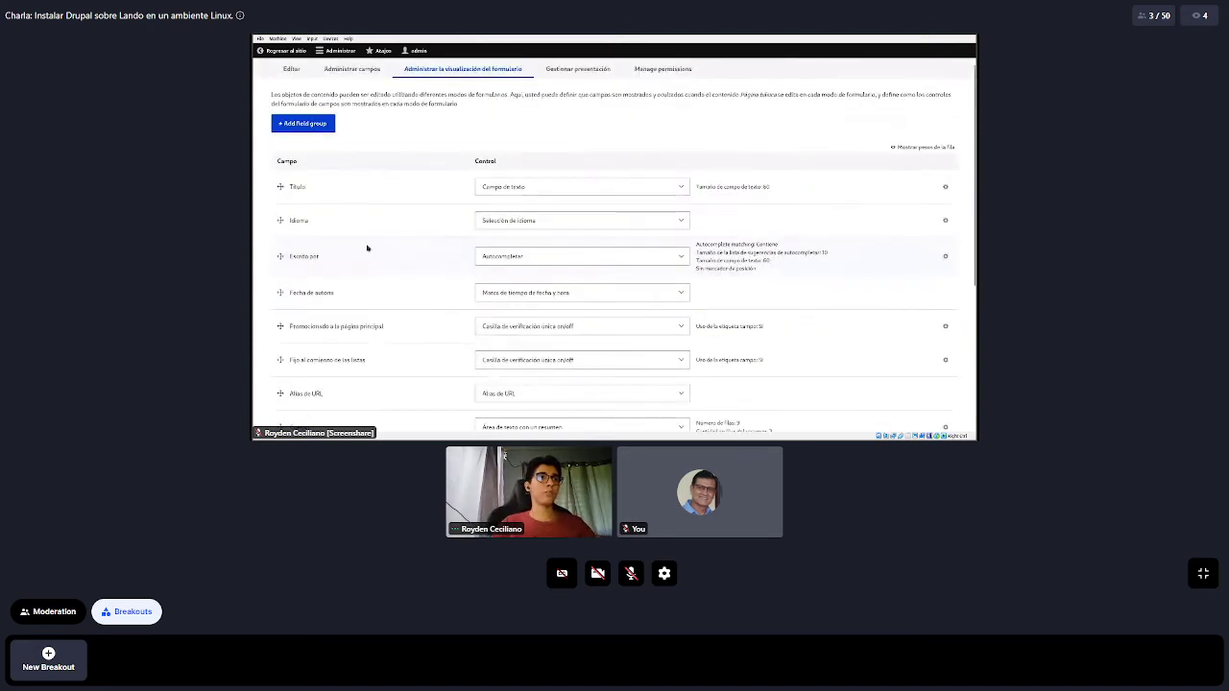
Add a field group of type Tabs with Etiqueta 'Grupo de campos'
{"action": "left_click", "coordinate": [305, 159]}
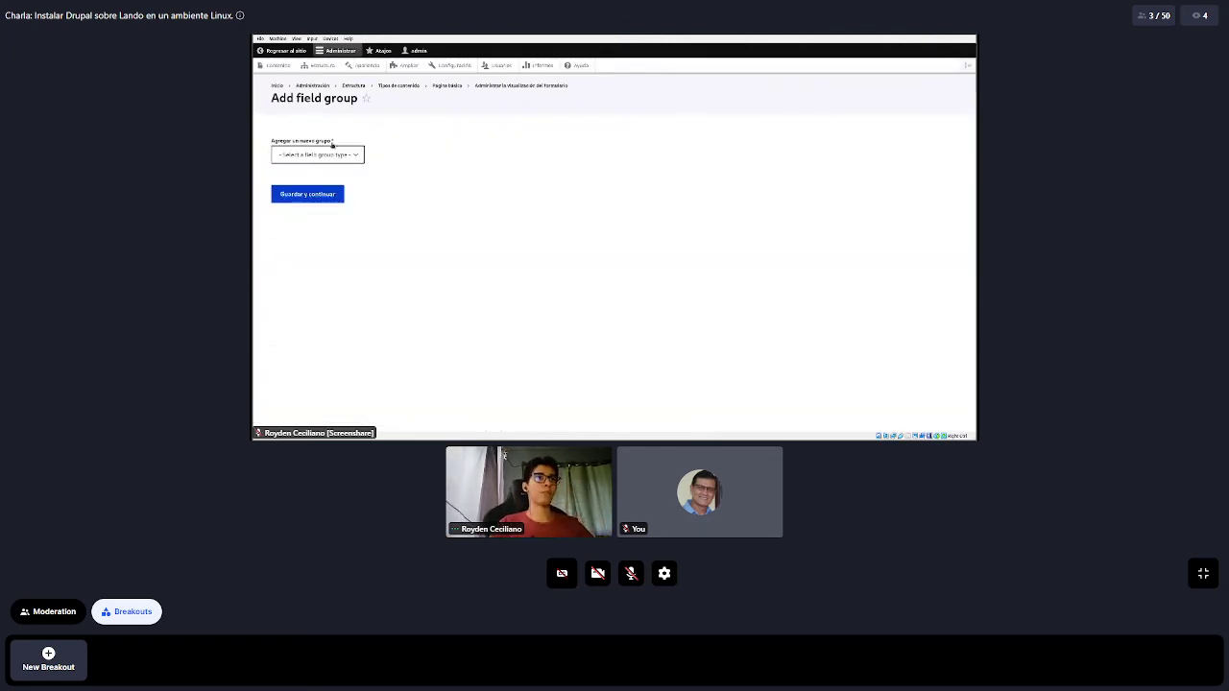
{"action": "left_click", "coordinate": [297, 157]}
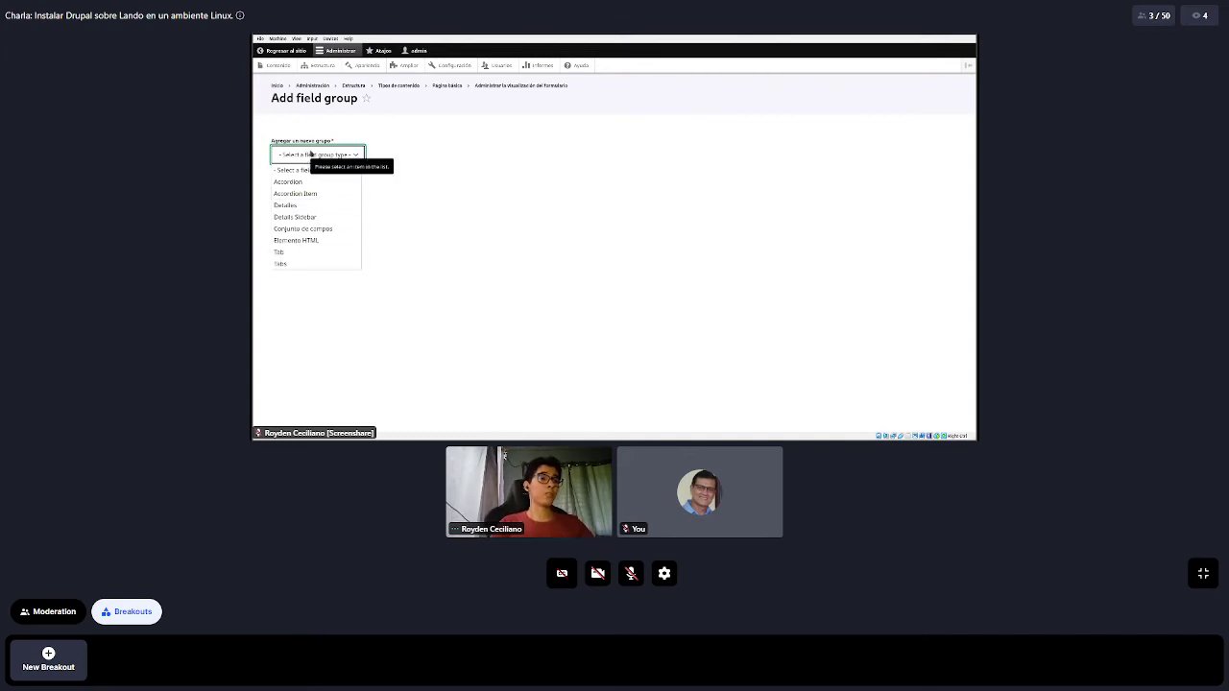
{"action": "left_click", "coordinate": [295, 264]}
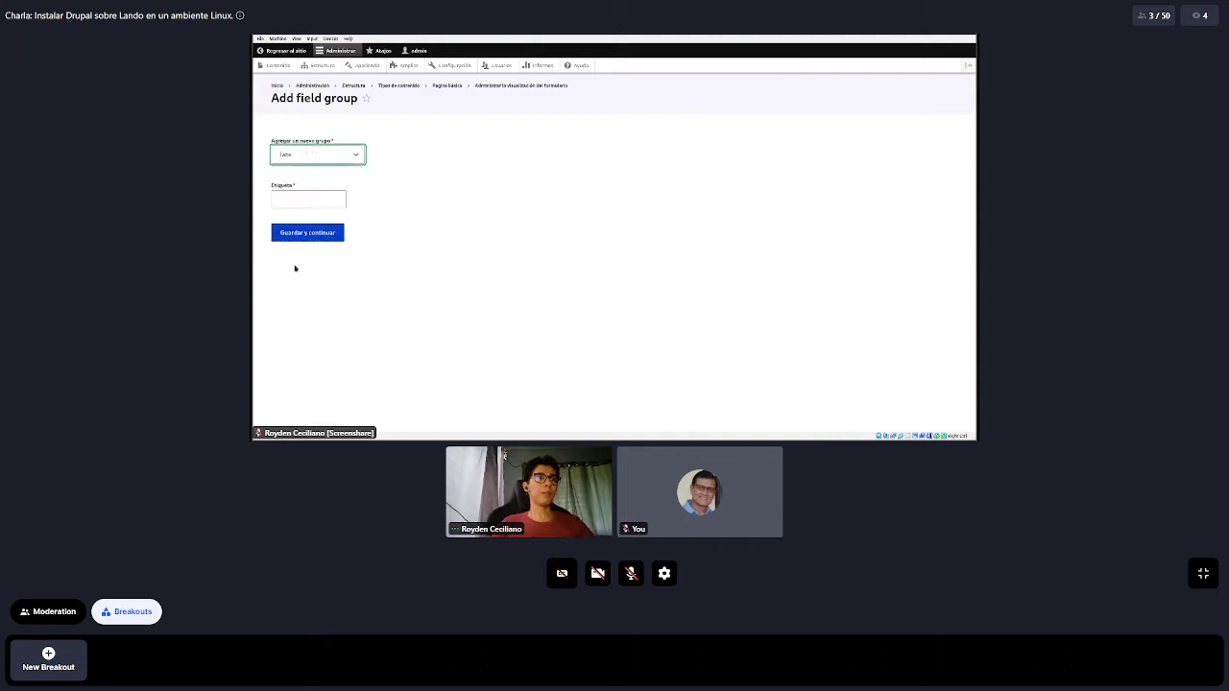
{"action": "left_click", "coordinate": [308, 197]}
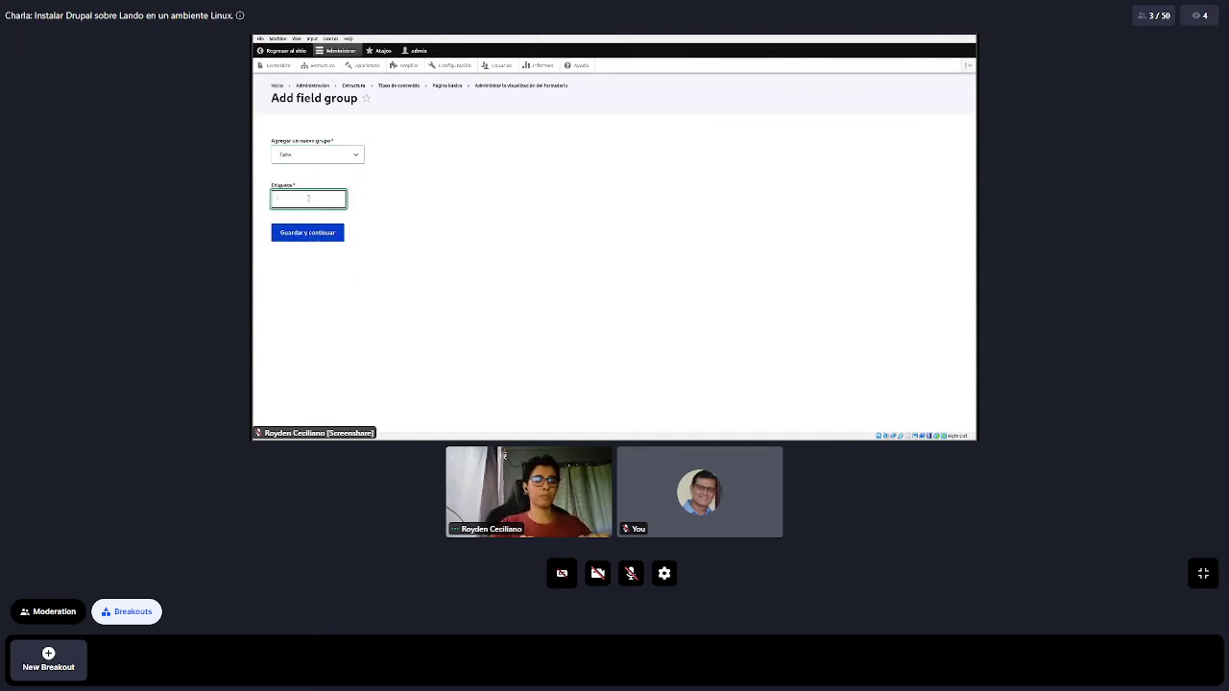
{"action": "type", "text": "Grupo"}
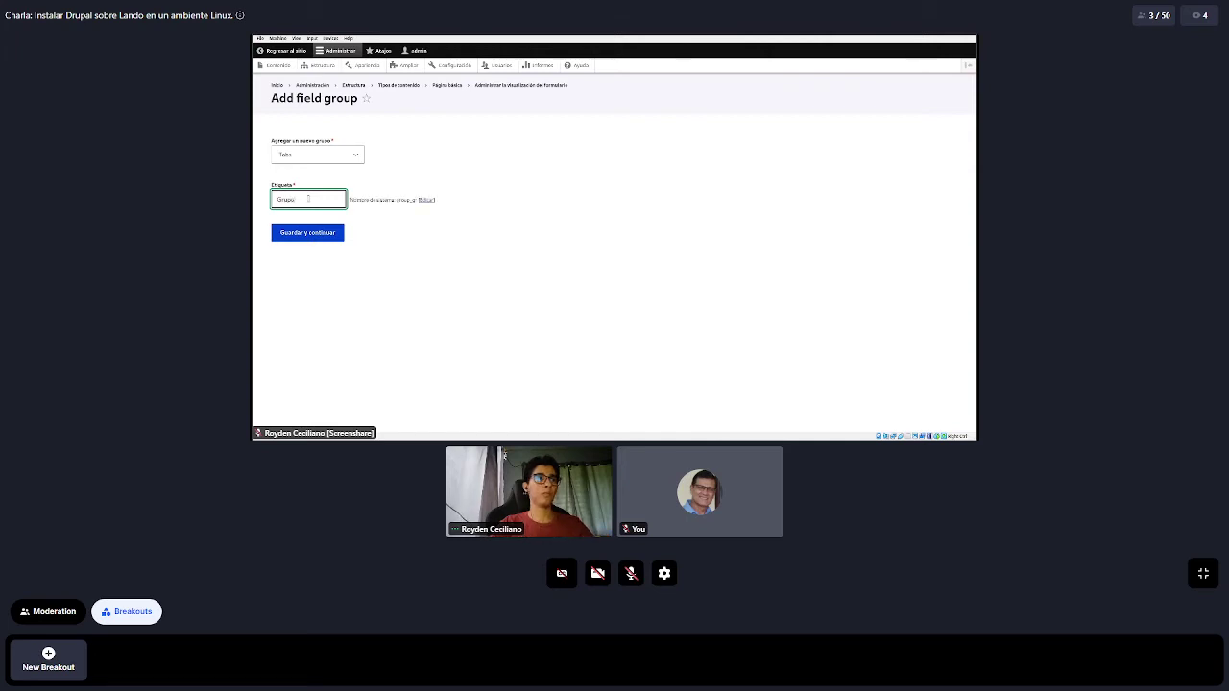
{"action": "type", "text": " de datos"}
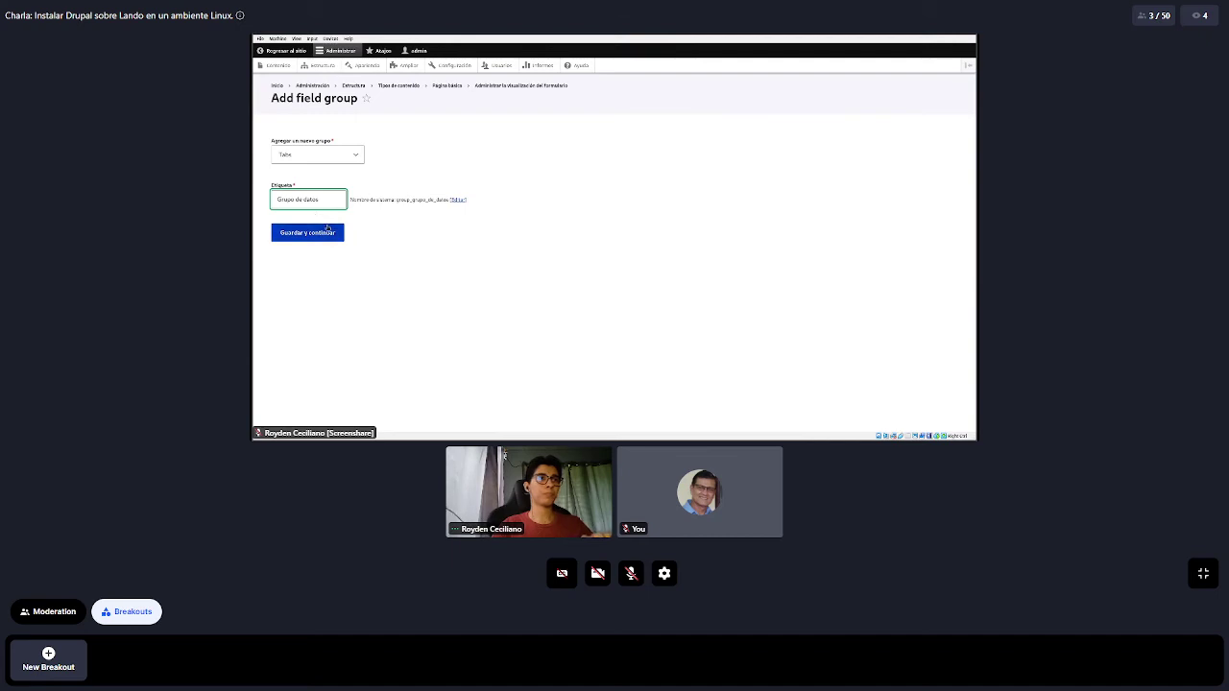
{"action": "key", "text": "ctrl+shift+Left"}
{"action": "type", "text": "camp"}
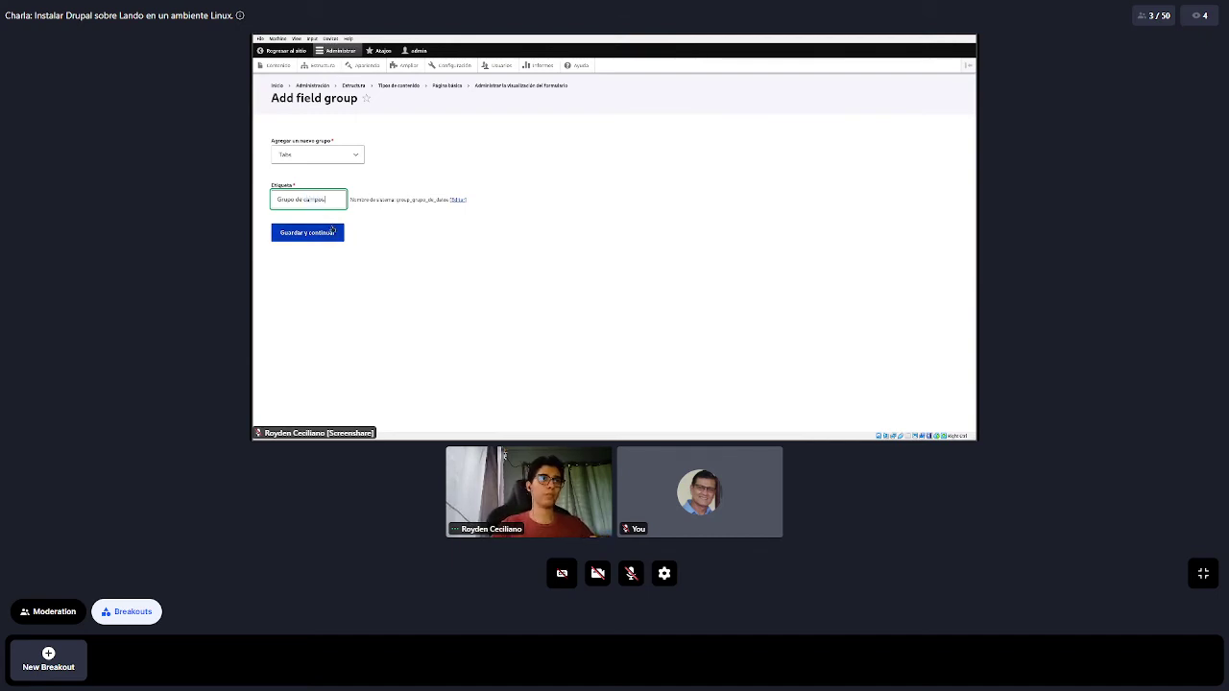
{"action": "type", "text": "os"}
{"action": "left_click", "coordinate": [361, 276]}
Continue past the Tabs group settings, leaving ID and CSS classes default, and create it
{"action": "left_click", "coordinate": [309, 236]}
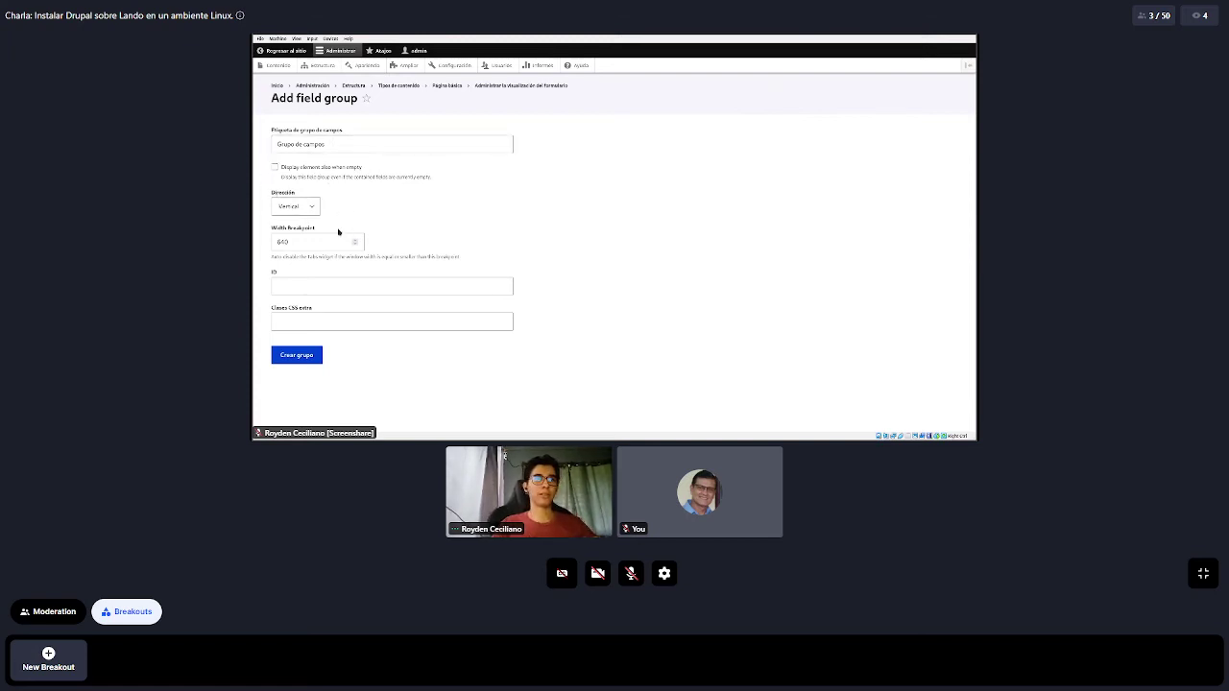
{"action": "left_click", "coordinate": [322, 319]}
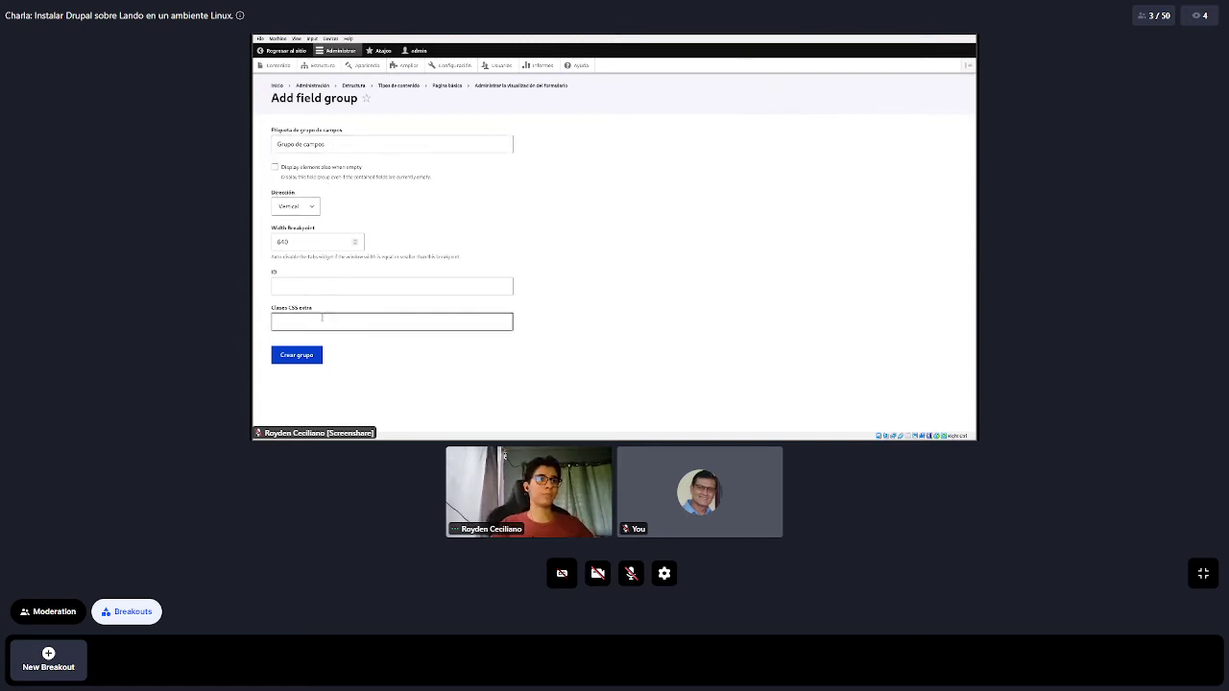
{"action": "left_click", "coordinate": [317, 286]}
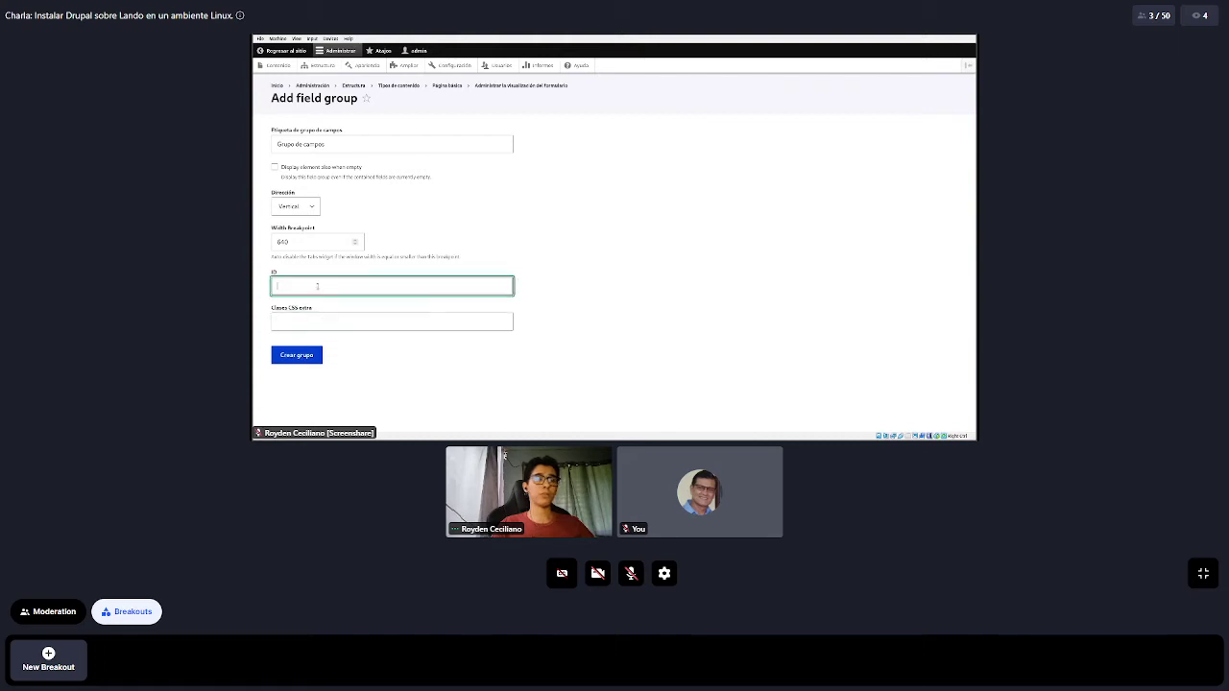
{"action": "left_click", "coordinate": [381, 320]}
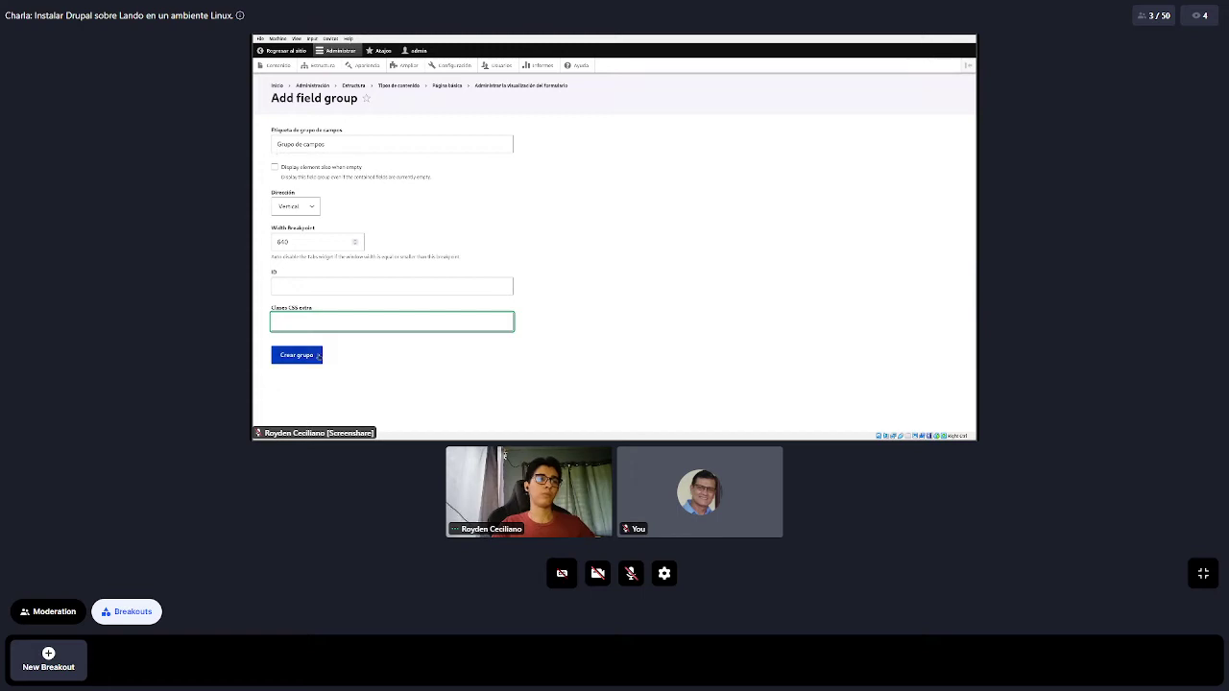
{"action": "left_click", "coordinate": [310, 355]}
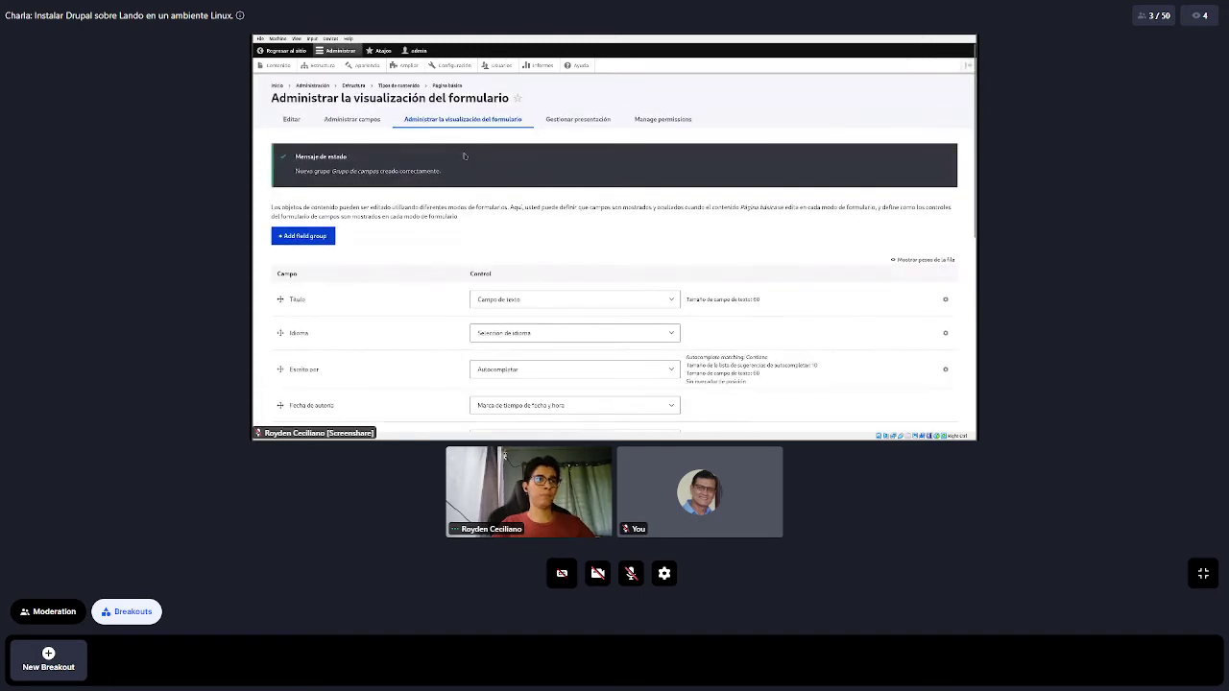
Drag Grupo de campos from Desactivados above Fecha and nest Correo under it
{"action": "scroll", "coordinate": [485, 190], "scroll_direction": "down", "scroll_amount": 5}
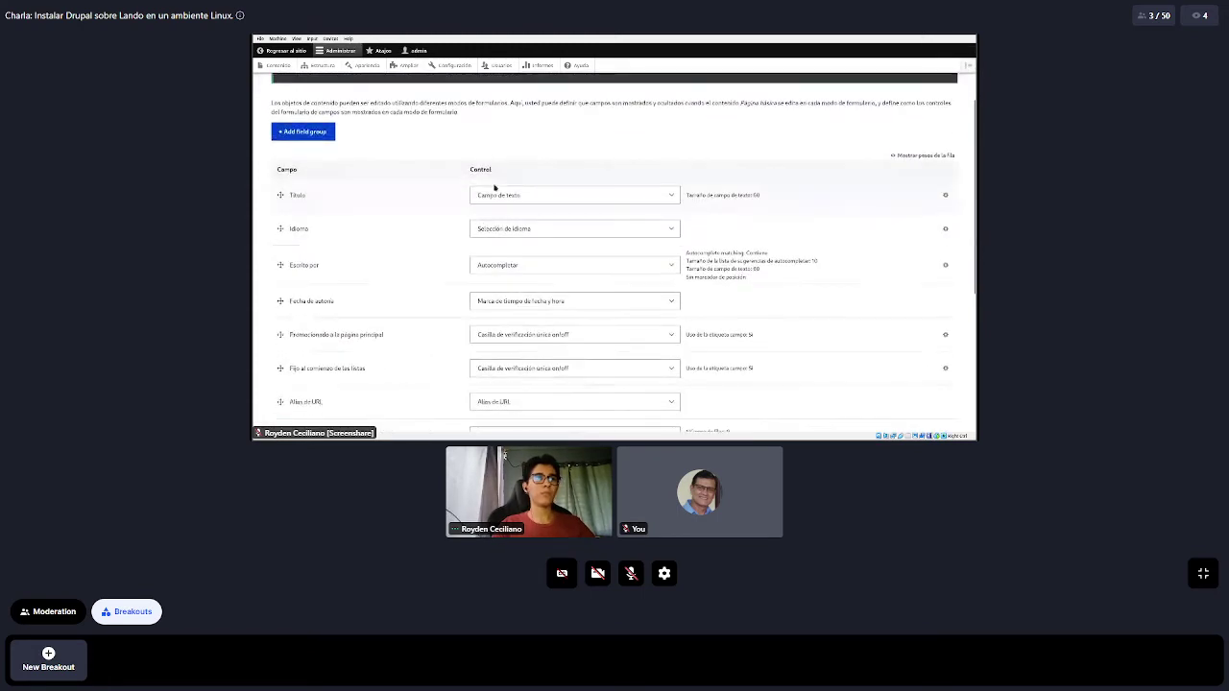
{"action": "scroll", "coordinate": [480, 189], "scroll_direction": "down", "scroll_amount": 3}
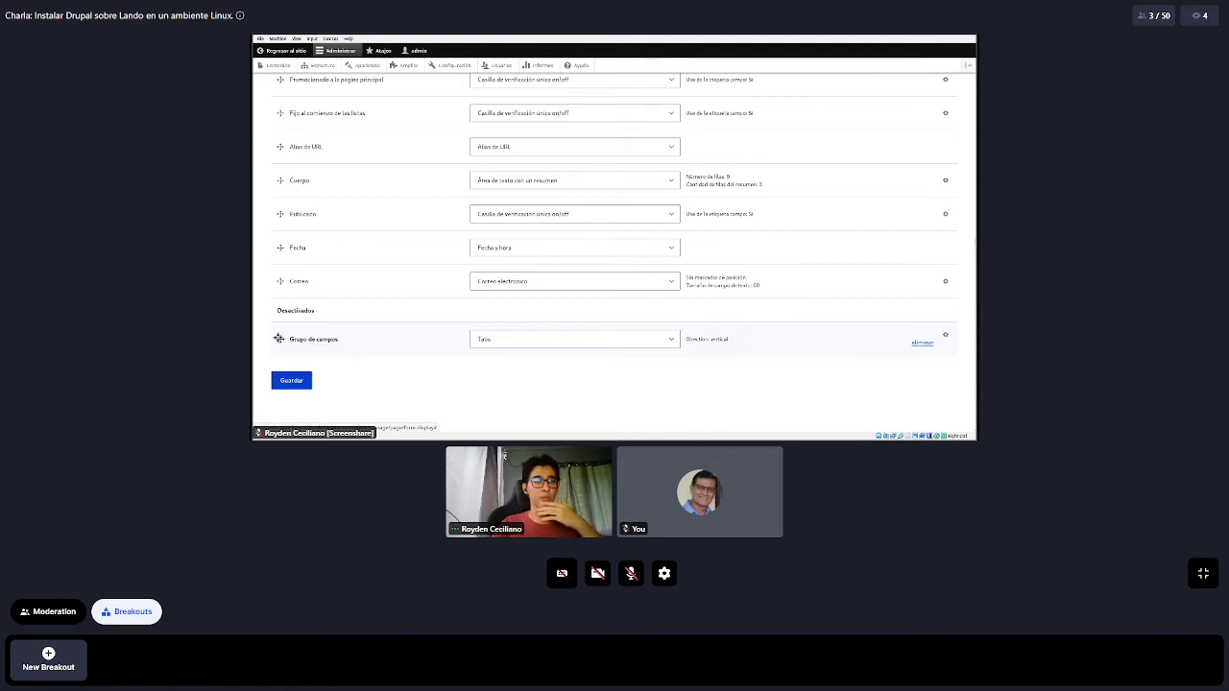
{"action": "left_click", "coordinate": [278, 338]}
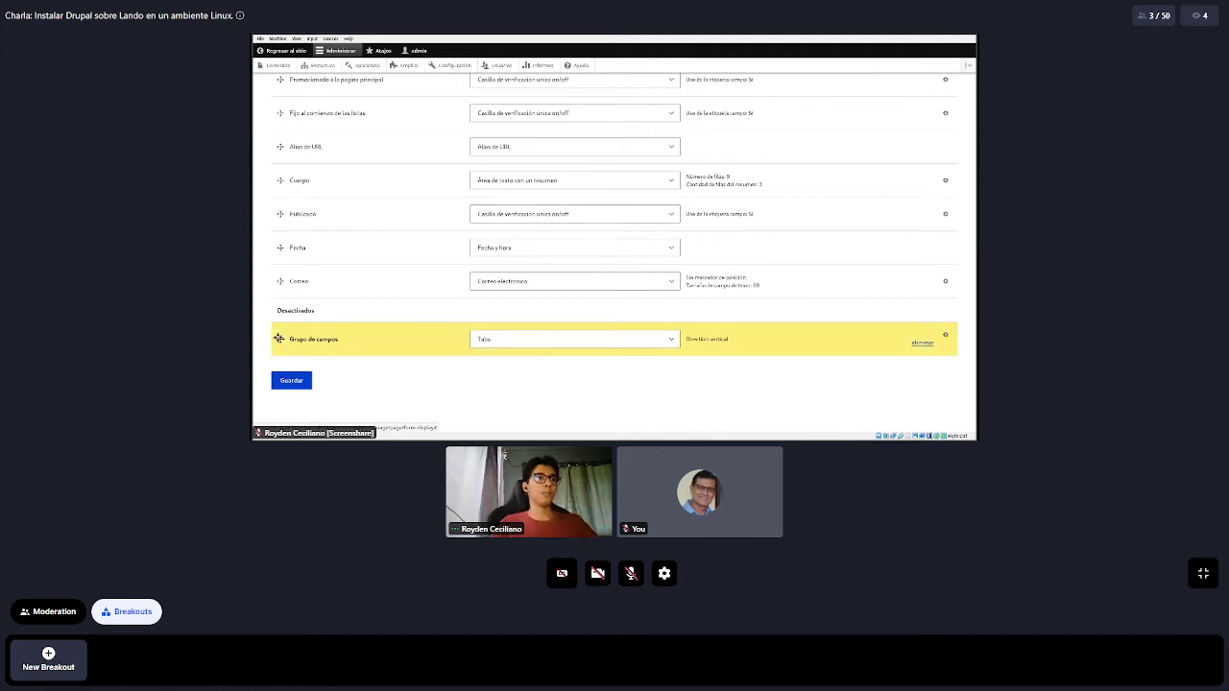
{"action": "left_click_drag", "start_coordinate": [278, 338], "coordinate": [280, 302]}
{"action": "left_click", "coordinate": [282, 288]}
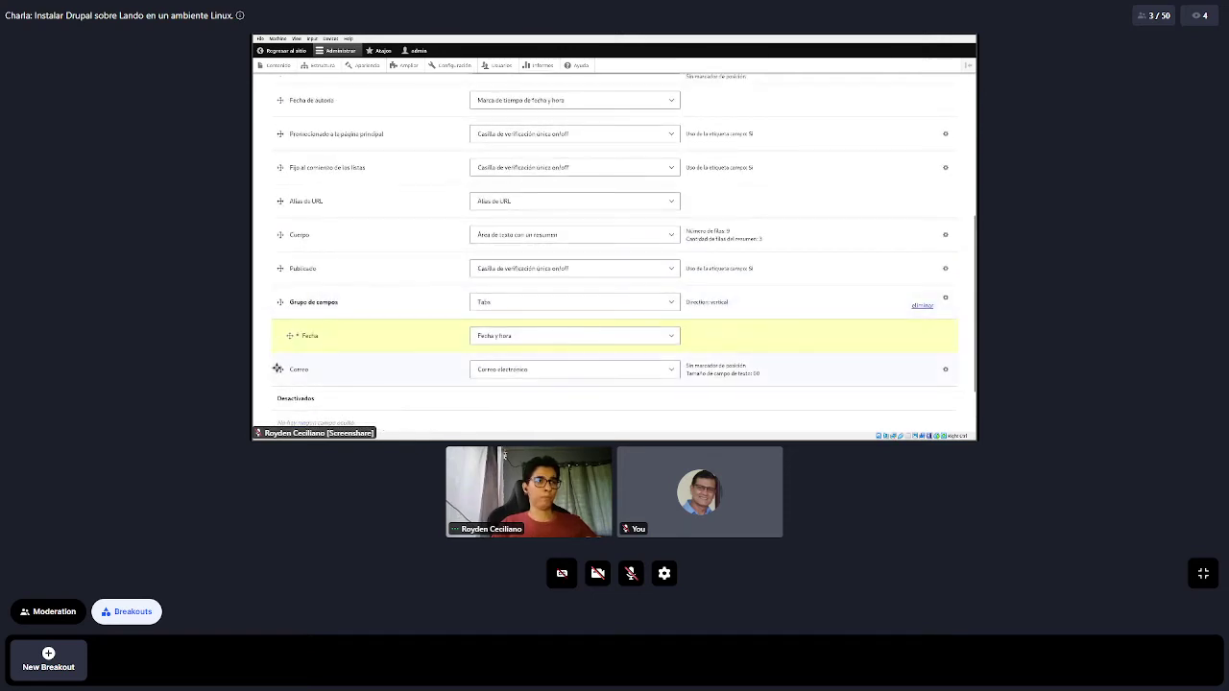
{"action": "left_click_drag", "start_coordinate": [280, 369], "coordinate": [335, 369]}
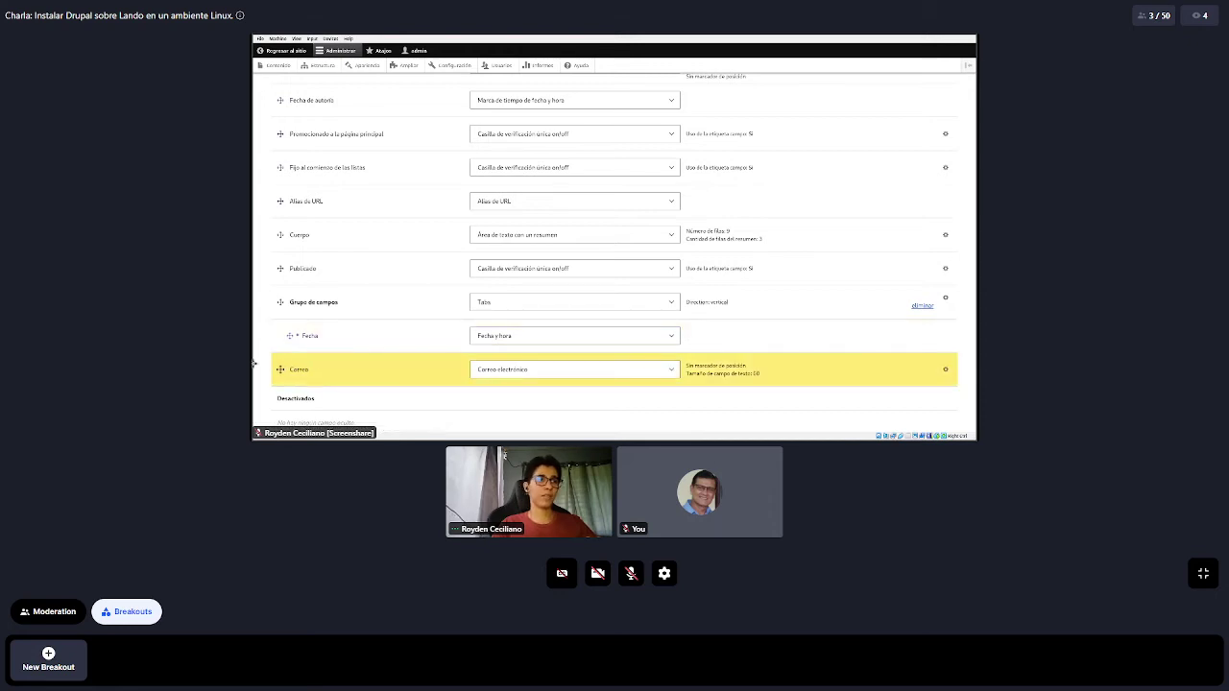
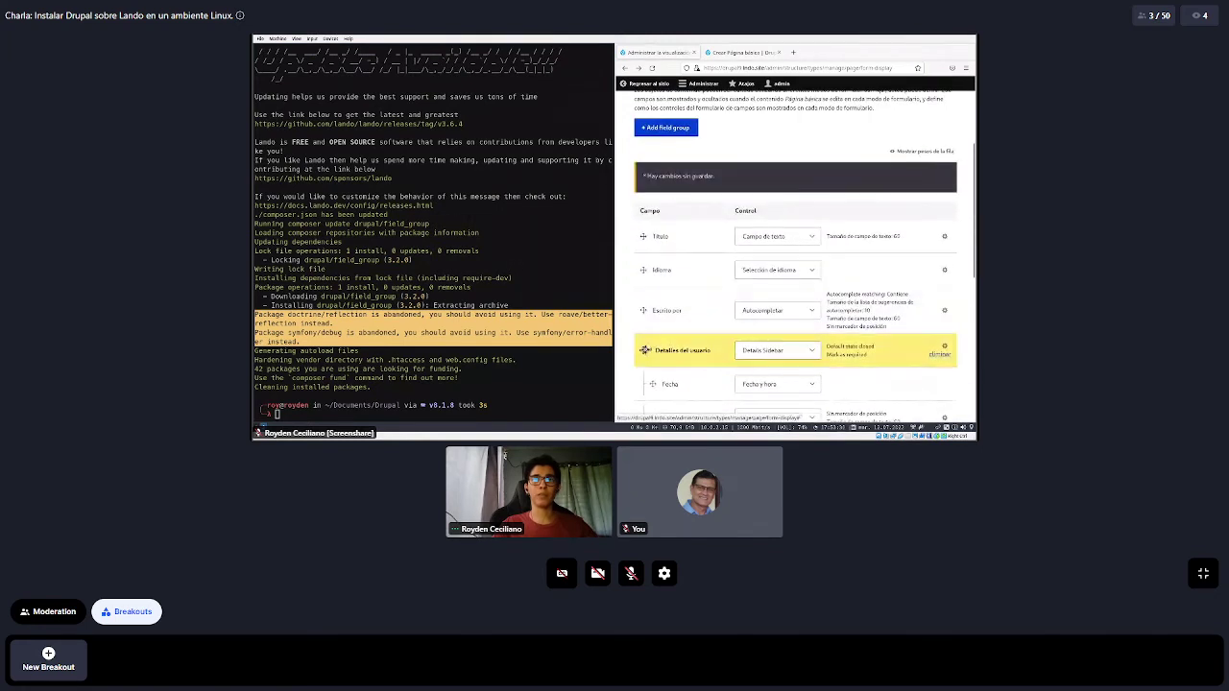
Drag the Cuerpo field directly below Título and save the form display
{"action": "scroll", "coordinate": [657, 261], "scroll_direction": "down", "scroll_amount": 3}
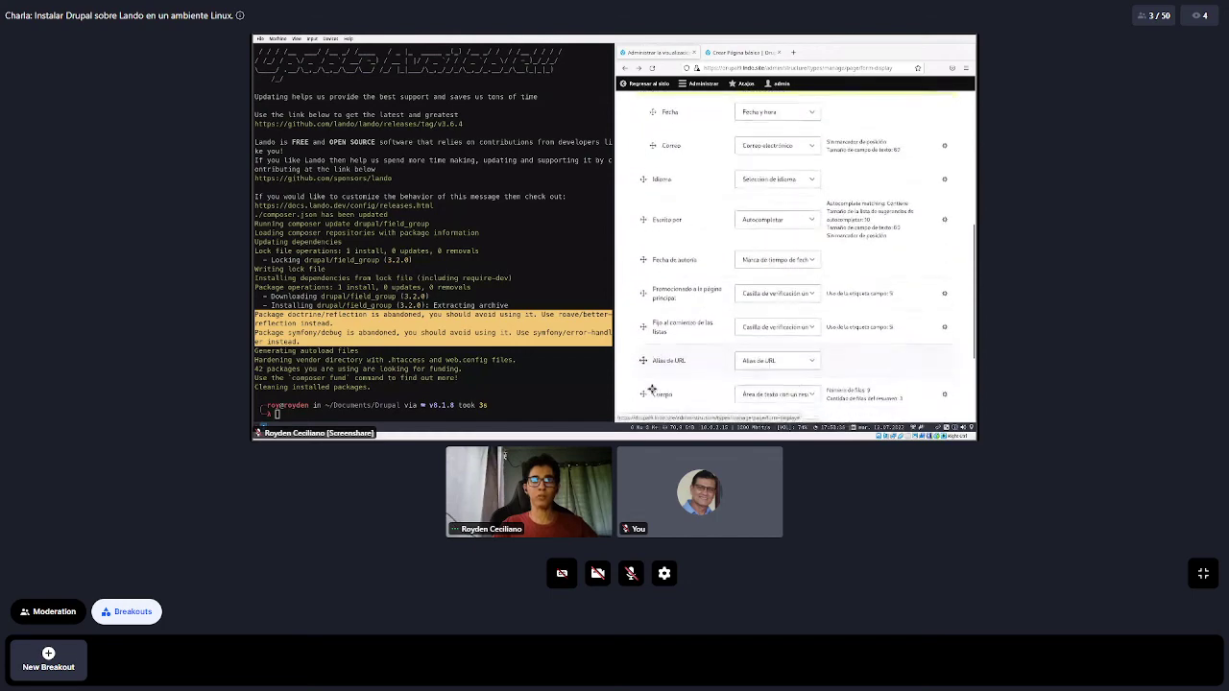
{"action": "left_click_drag", "start_coordinate": [643, 377], "coordinate": [631, 321]}
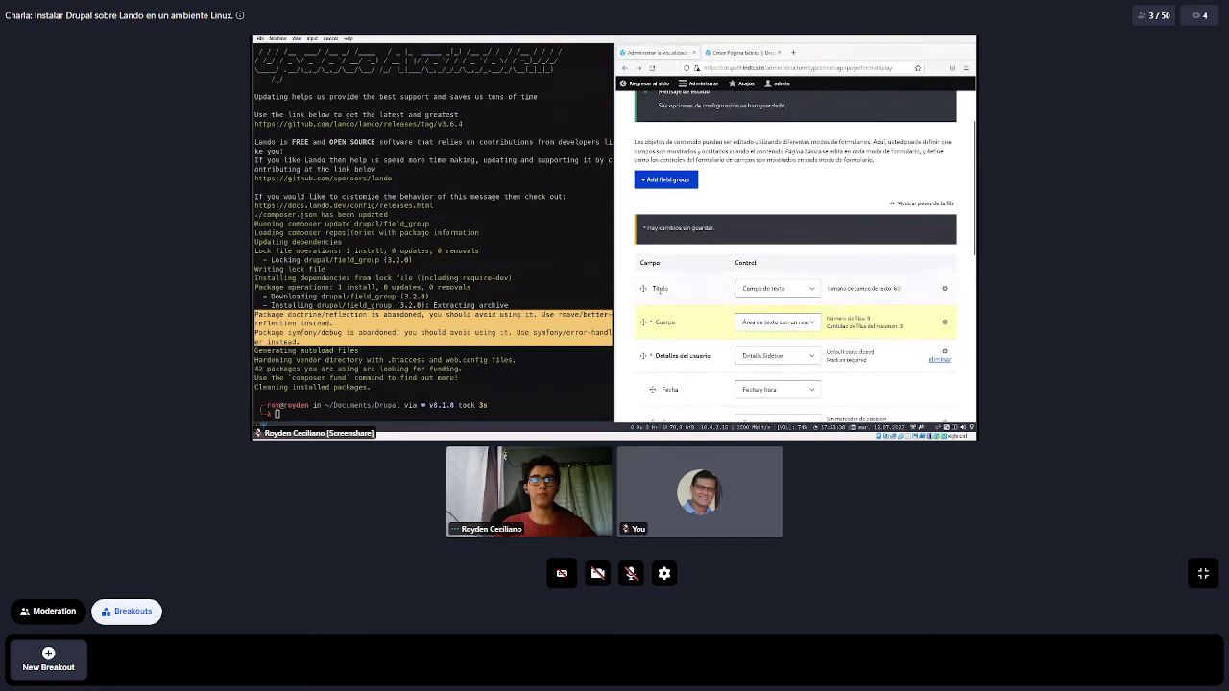
{"action": "scroll", "coordinate": [657, 365], "scroll_direction": "down", "scroll_amount": 10}
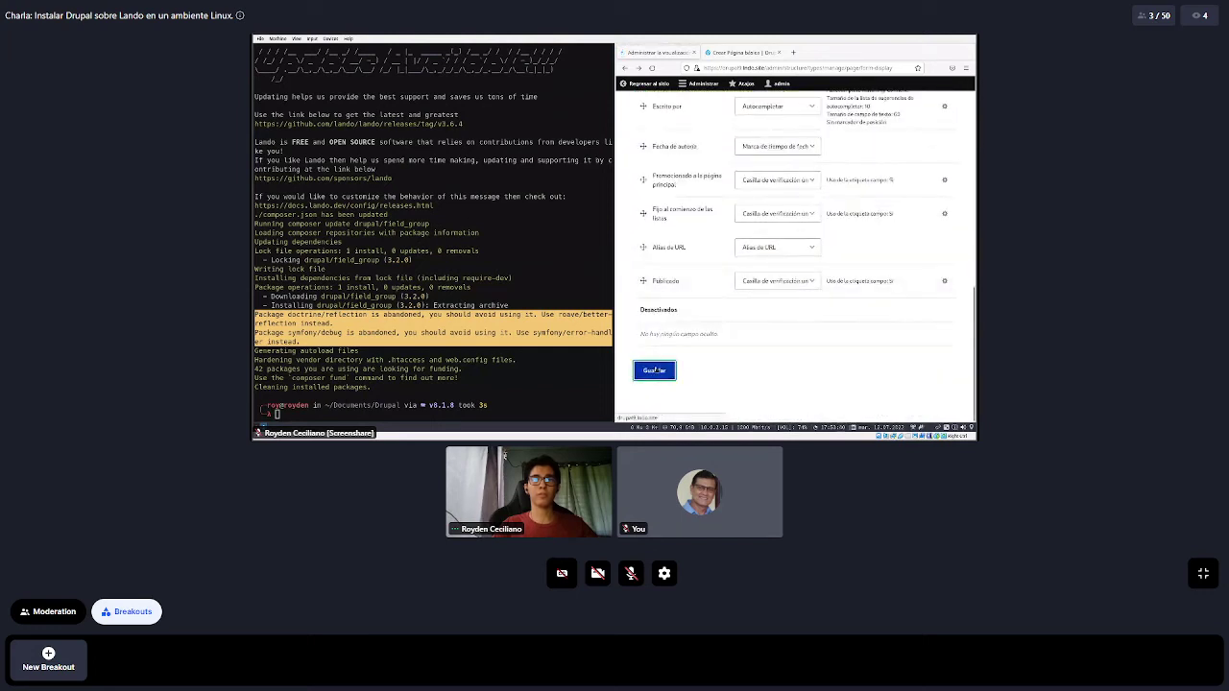
{"action": "left_click", "coordinate": [654, 370]}
Reload the Crear Página básica form to check the new order and the Detalles del usuario section
{"action": "left_click", "coordinate": [727, 54]}
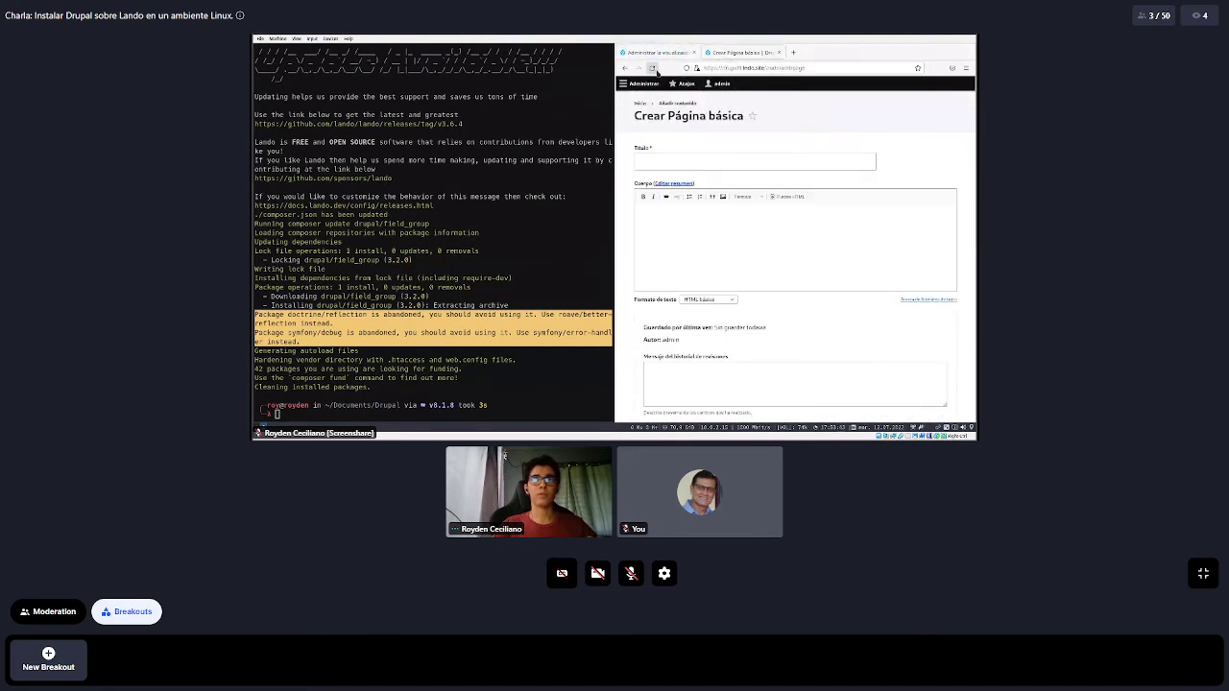
{"action": "left_click", "coordinate": [656, 71]}
{"action": "scroll", "coordinate": [759, 231], "scroll_direction": "down", "scroll_amount": 5}
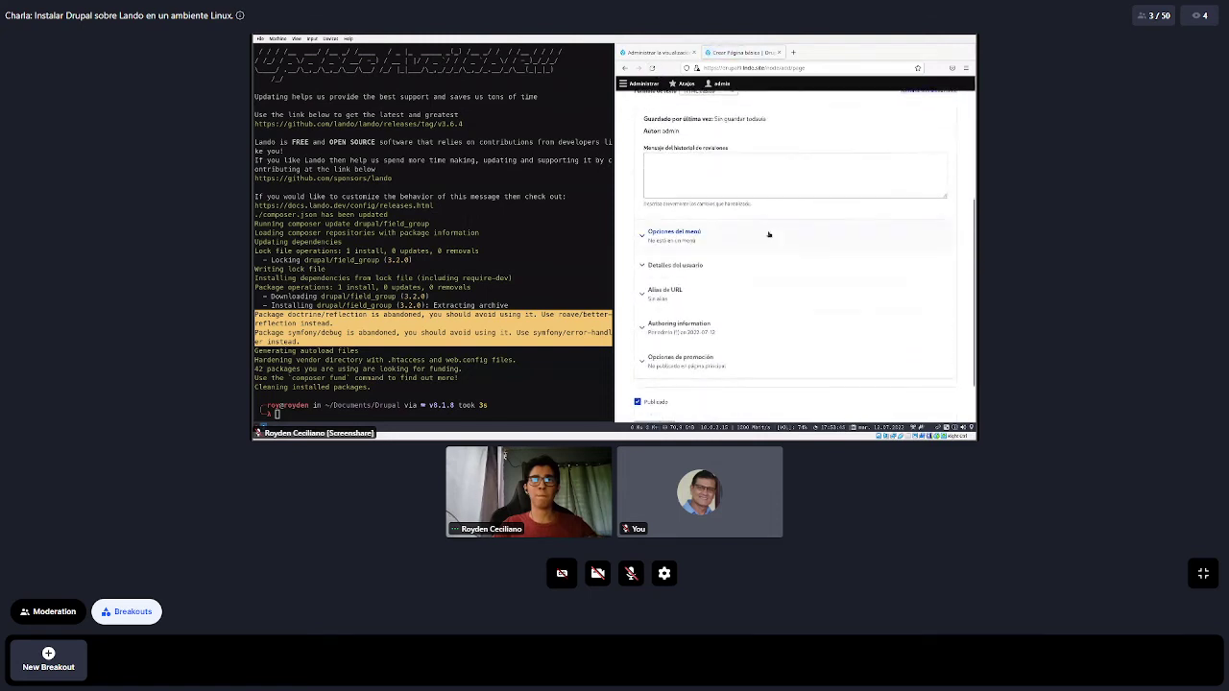
{"action": "scroll", "coordinate": [769, 235], "scroll_direction": "down", "scroll_amount": 1}
{"action": "left_click", "coordinate": [713, 215]}
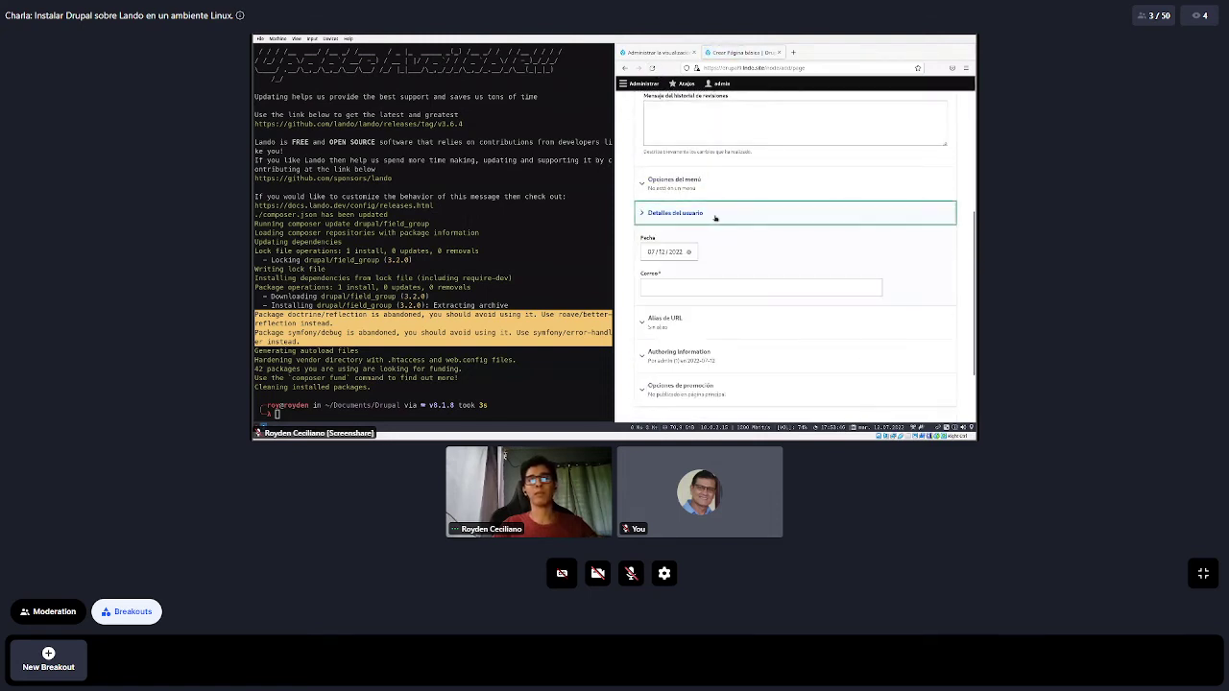
{"action": "left_click", "coordinate": [780, 222]}
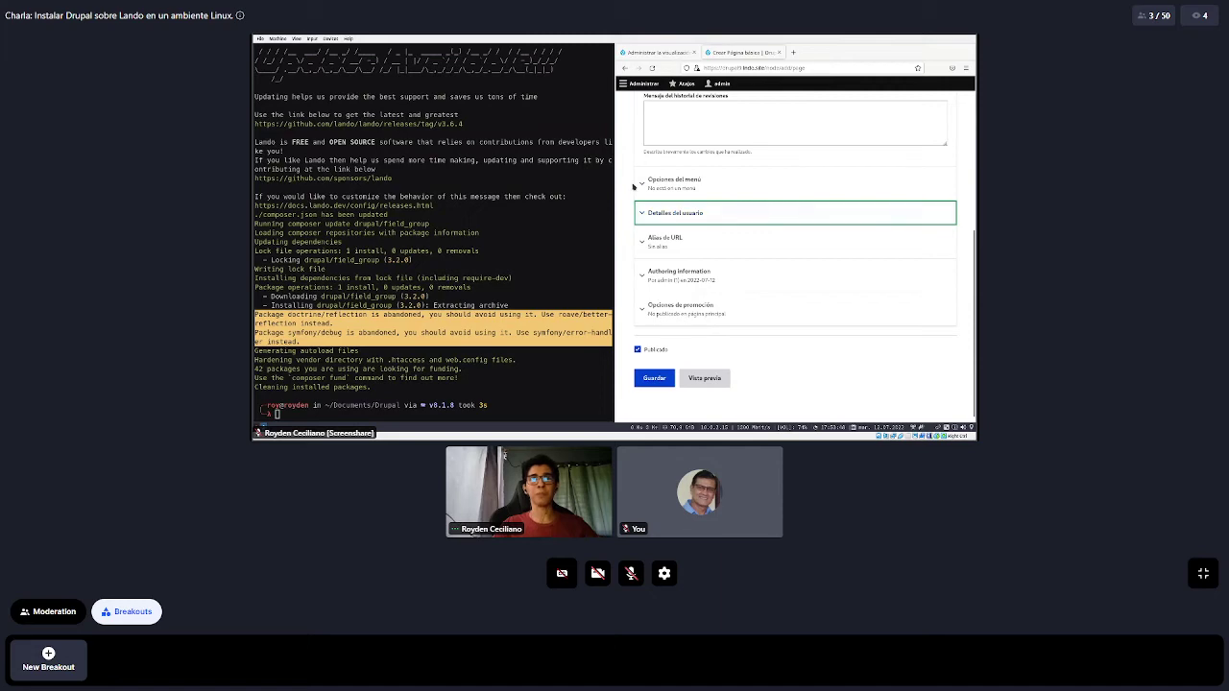
{"action": "left_click", "coordinate": [643, 53]}
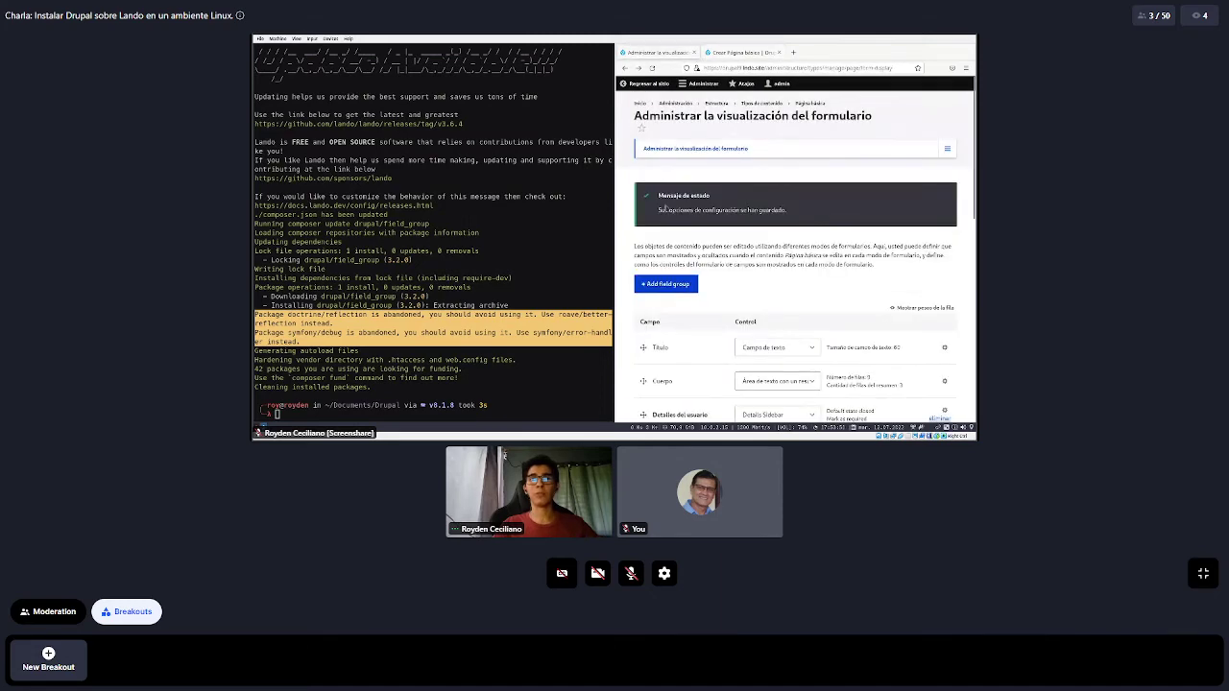
Glance at the Crear Página básica form, then return to the form display settings
{"action": "scroll", "coordinate": [664, 209], "scroll_direction": "down", "scroll_amount": 5}
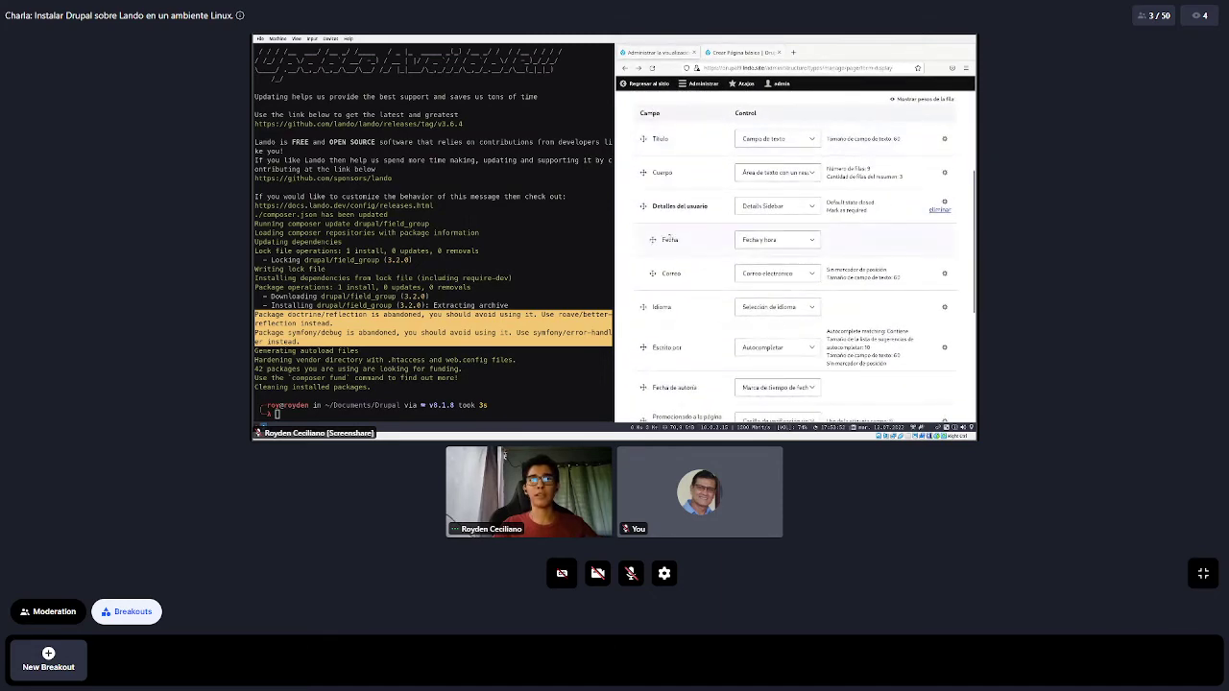
{"action": "scroll", "coordinate": [669, 235], "scroll_direction": "down", "scroll_amount": 5}
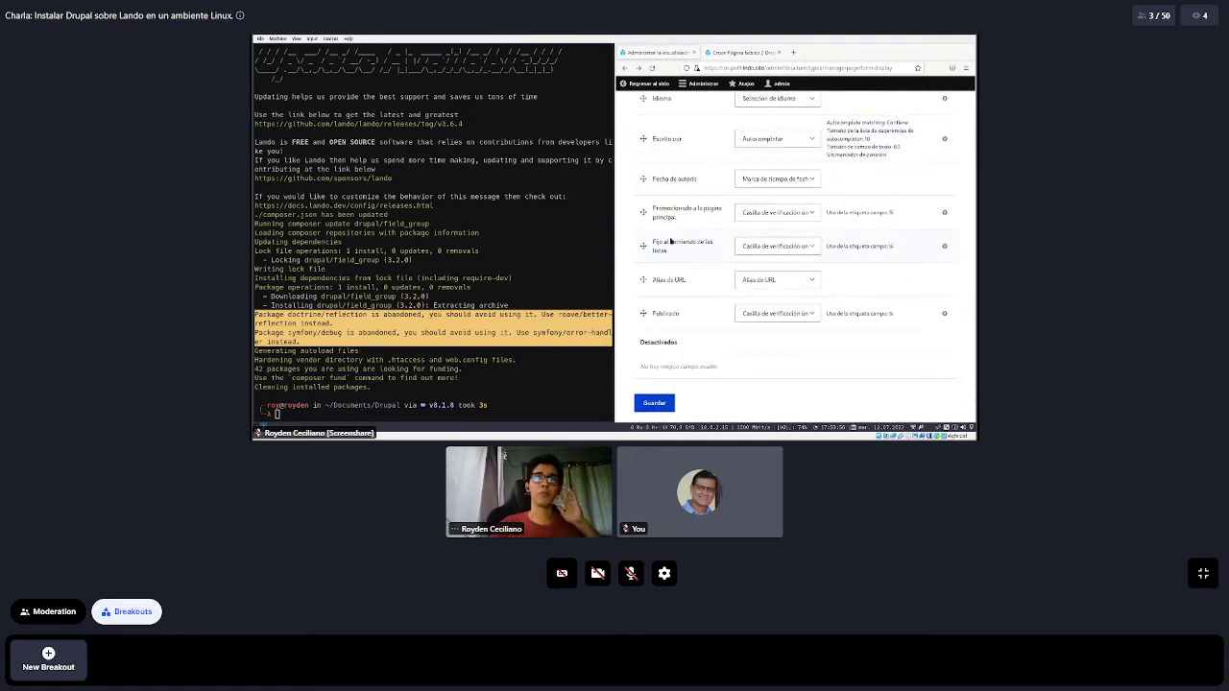
{"action": "left_click", "coordinate": [740, 52]}
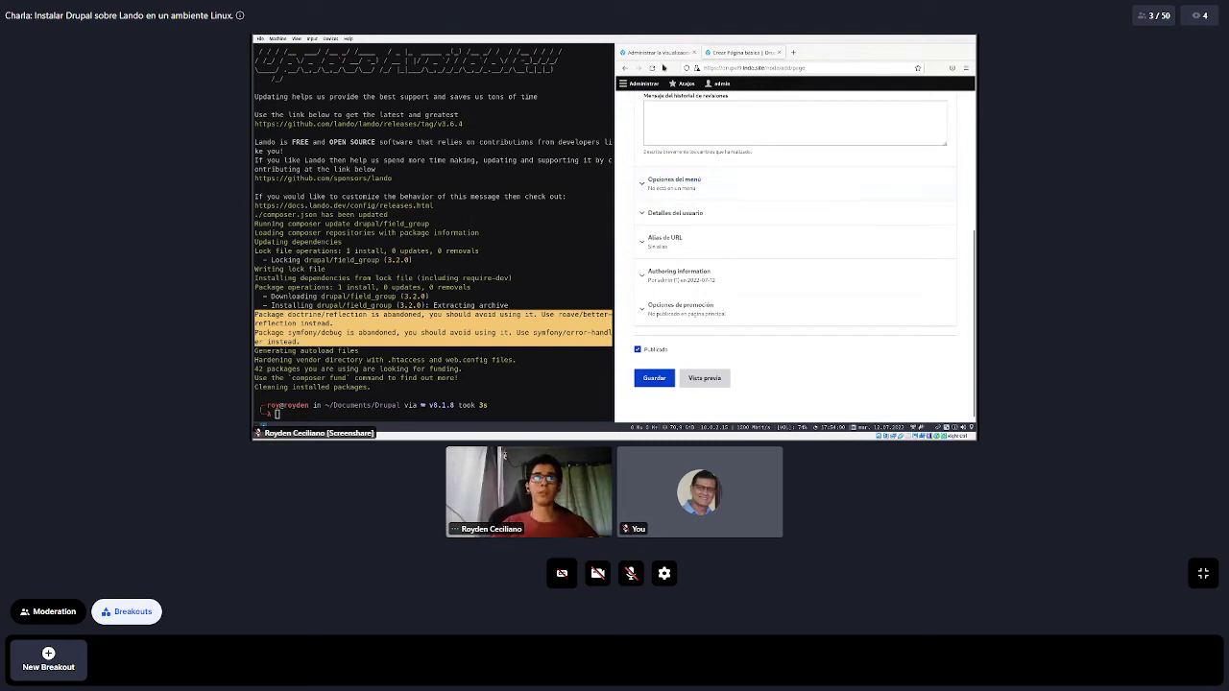
{"action": "key", "text": "ctrl+Page_Up"}
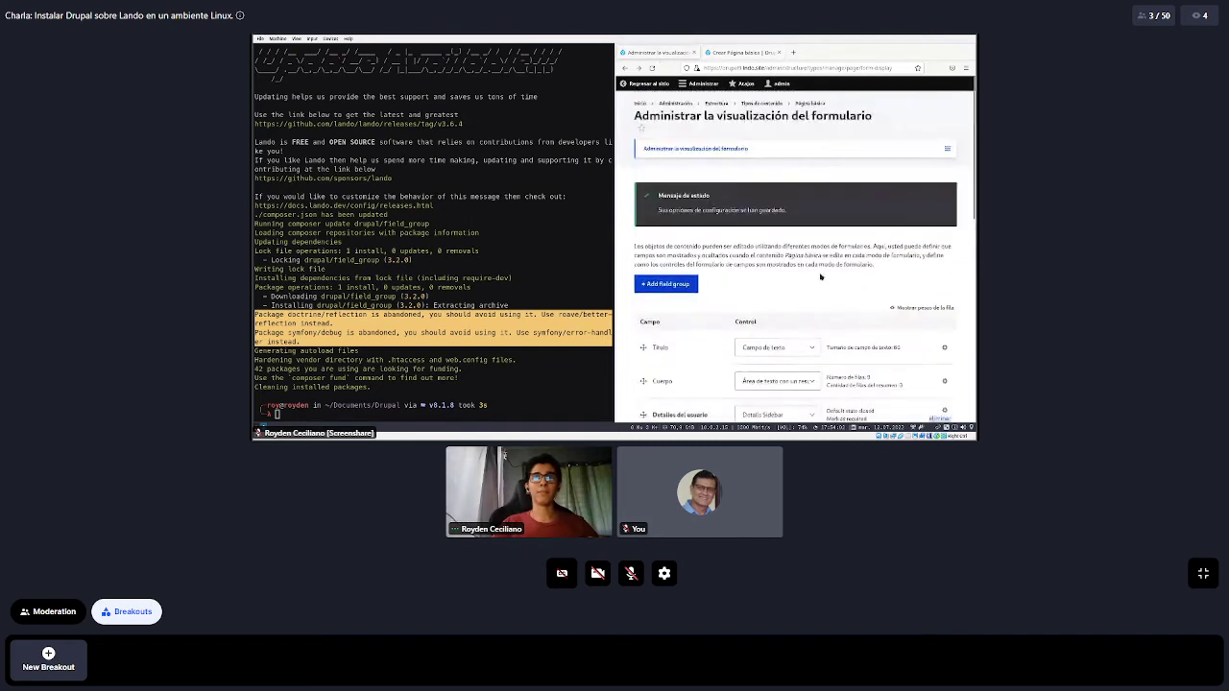
{"action": "left_click_drag", "start_coordinate": [780, 272], "coordinate": [617, 250]}
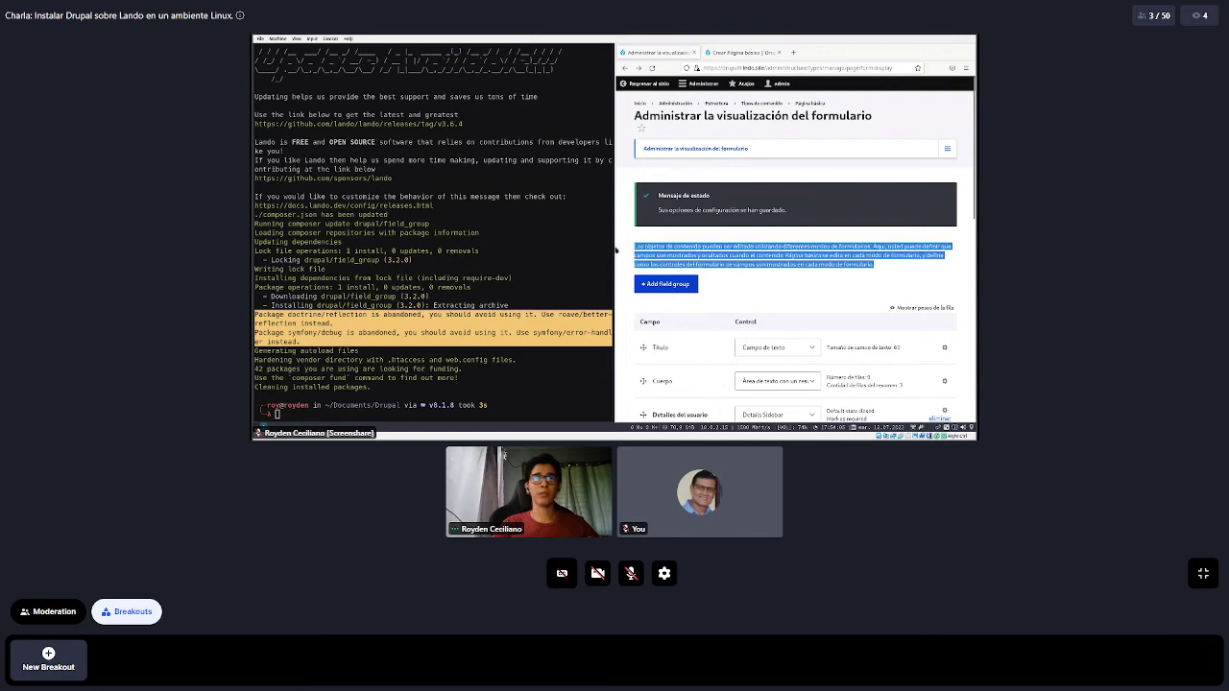
Change the Detalles del usuario widget to Elemento HTML and save the layout
{"action": "scroll", "coordinate": [774, 288], "scroll_direction": "down", "scroll_amount": 4}
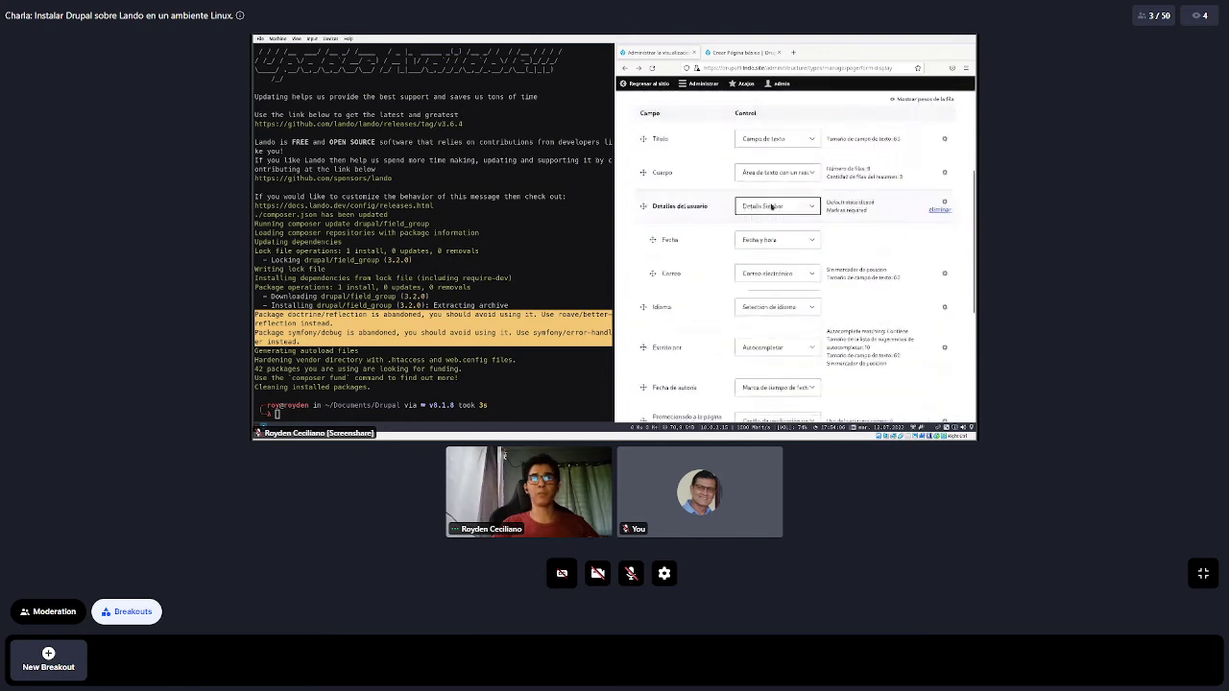
{"action": "left_click", "coordinate": [792, 206]}
{"action": "left_click", "coordinate": [763, 279]}
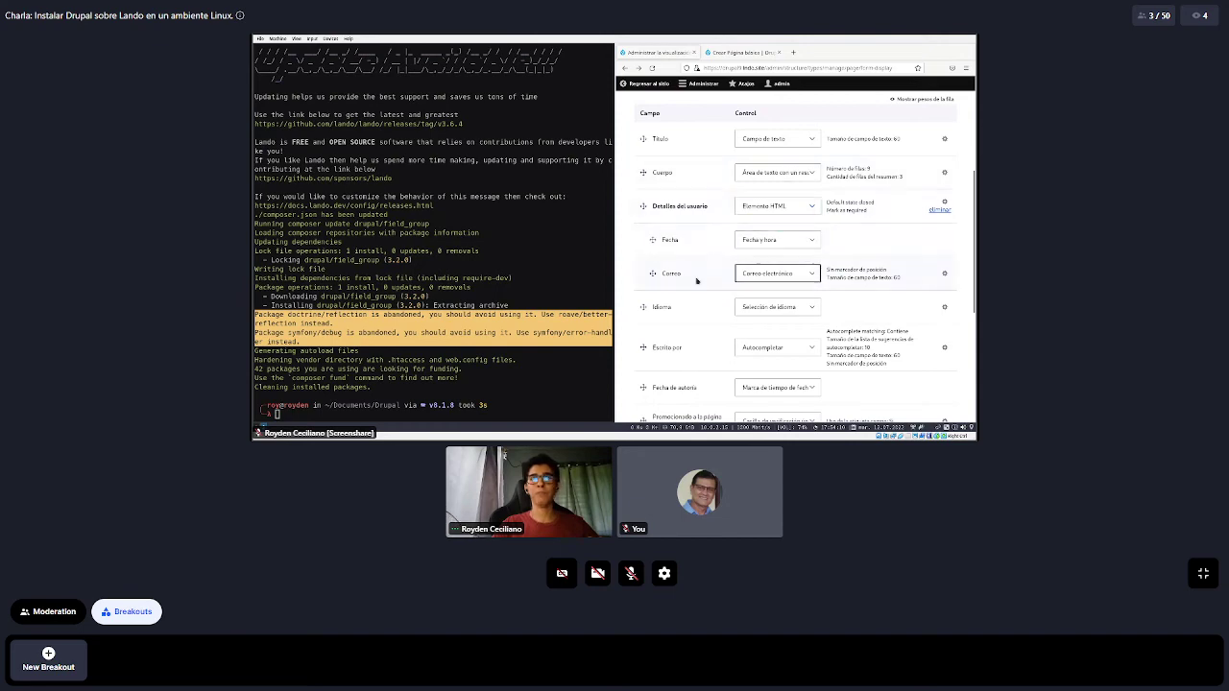
{"action": "scroll", "coordinate": [697, 280], "scroll_direction": "down", "scroll_amount": 5}
{"action": "left_click", "coordinate": [661, 370]}
Open the settings of the Detalles del usuario field group
{"action": "scroll", "coordinate": [706, 278], "scroll_direction": "down", "scroll_amount": 3}
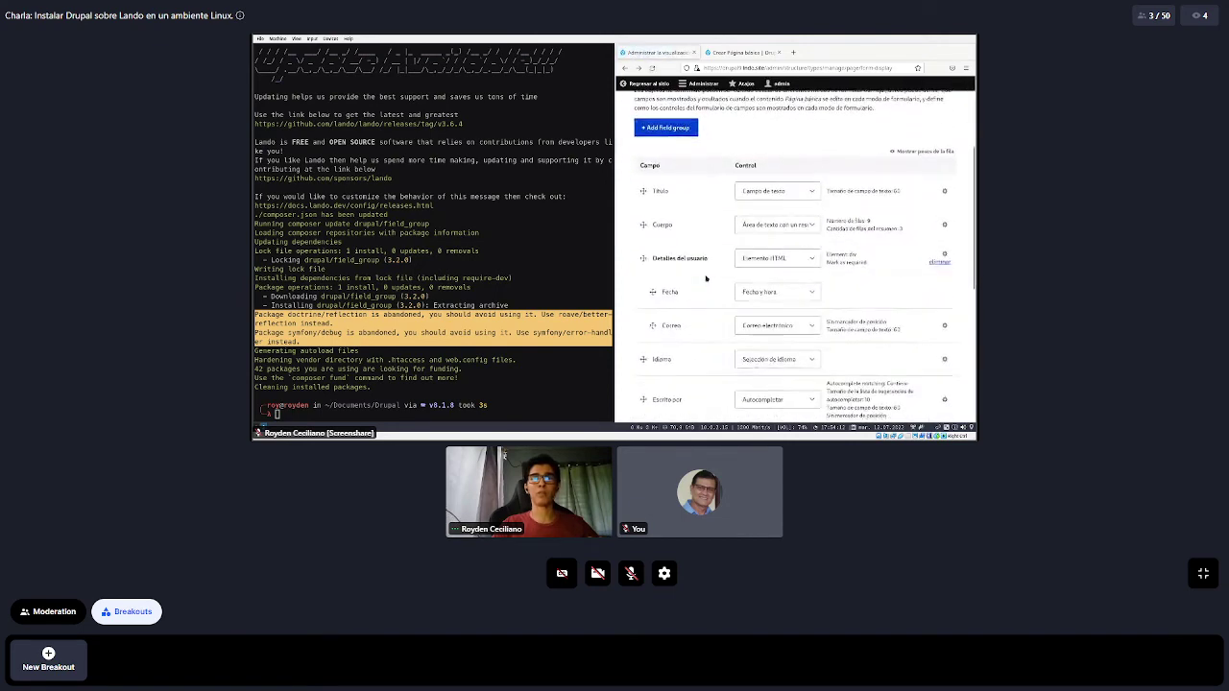
{"action": "scroll", "coordinate": [706, 279], "scroll_direction": "down", "scroll_amount": 1}
{"action": "left_click", "coordinate": [945, 203]}
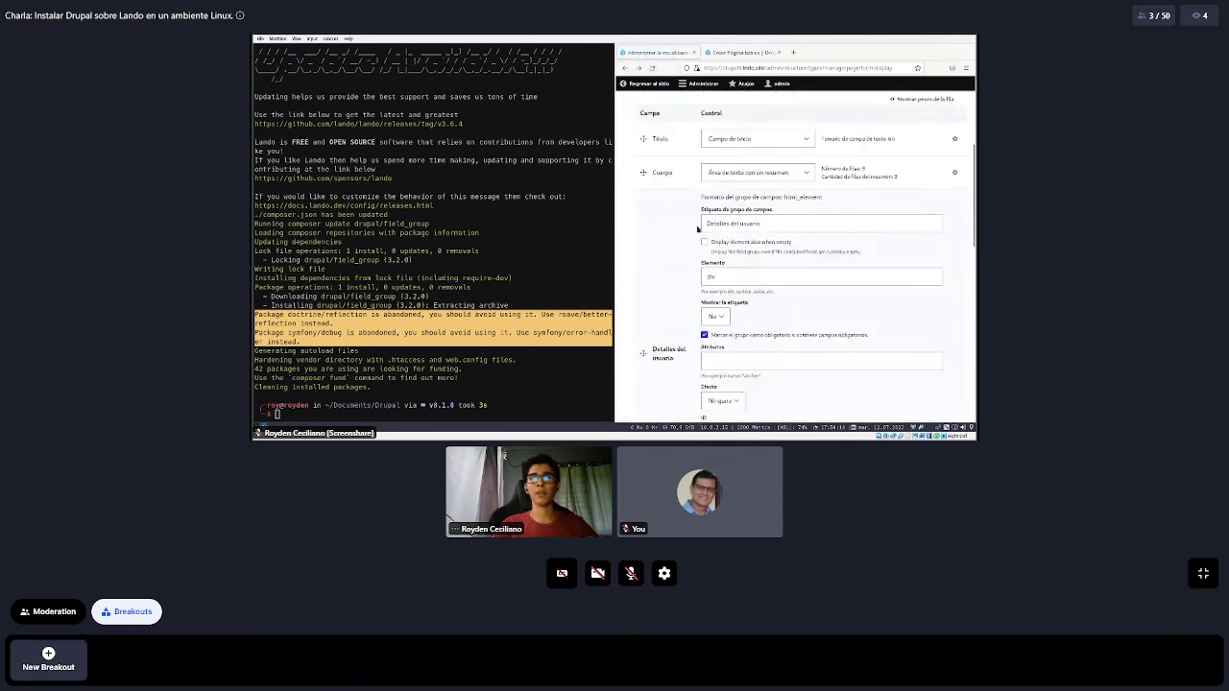
Review the group's Elemento setting (div) and its Detalles del usuario label
{"action": "scroll", "coordinate": [699, 229], "scroll_direction": "down", "scroll_amount": 1}
{"action": "left_click", "coordinate": [801, 223]}
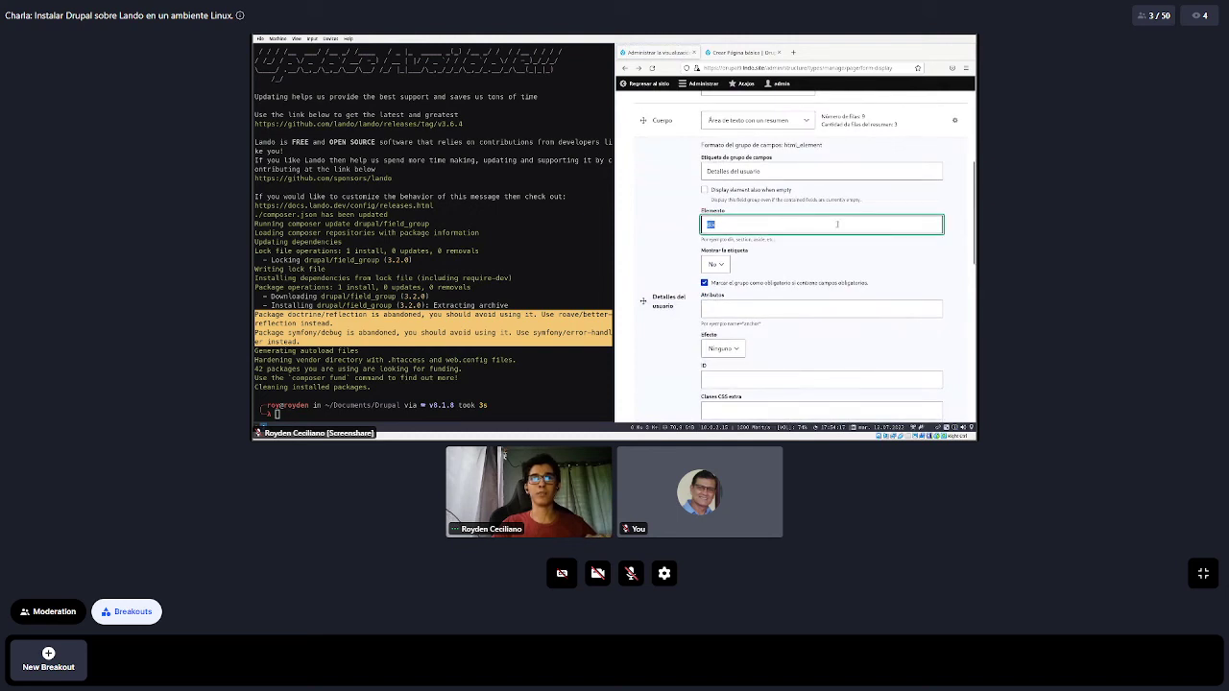
{"action": "left_click", "coordinate": [756, 238]}
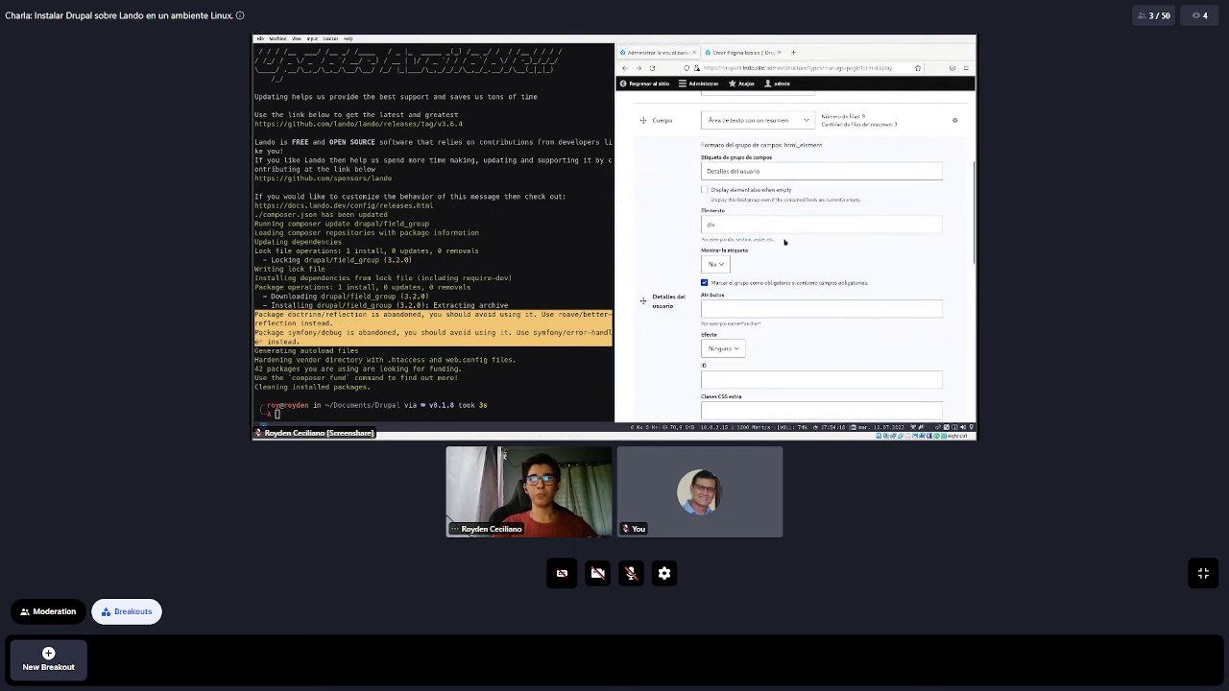
{"action": "left_click", "coordinate": [758, 220]}
{"action": "left_click", "coordinate": [783, 172]}
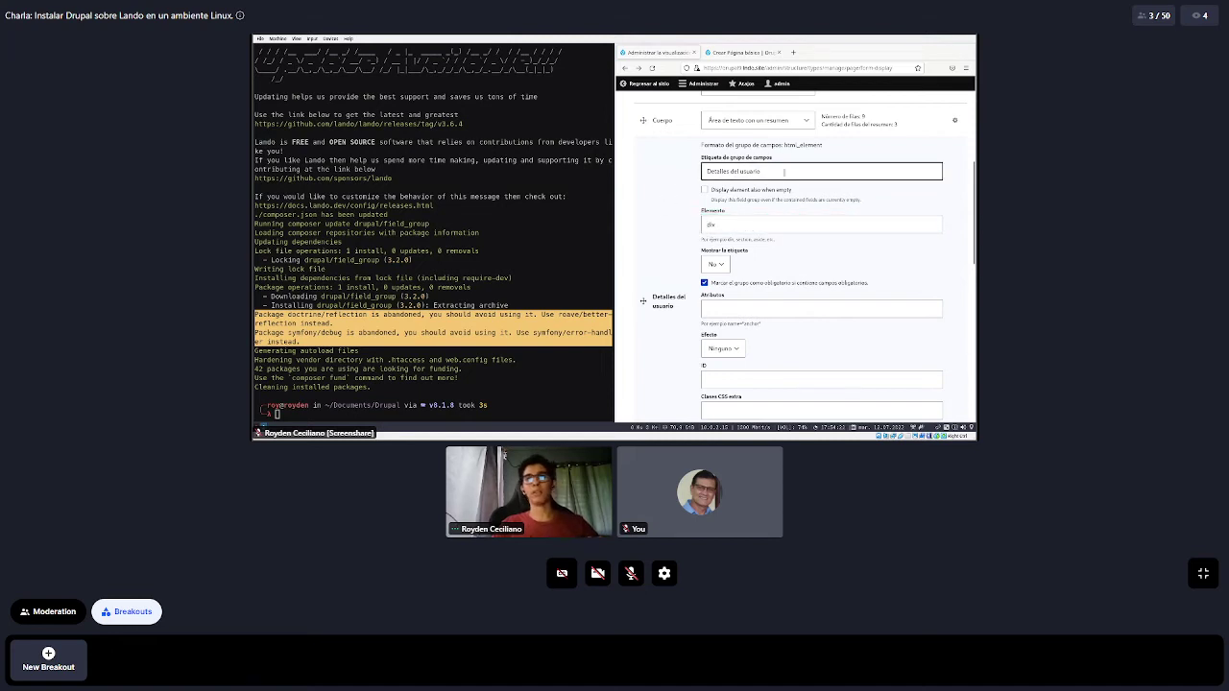
{"action": "left_click", "coordinate": [784, 174]}
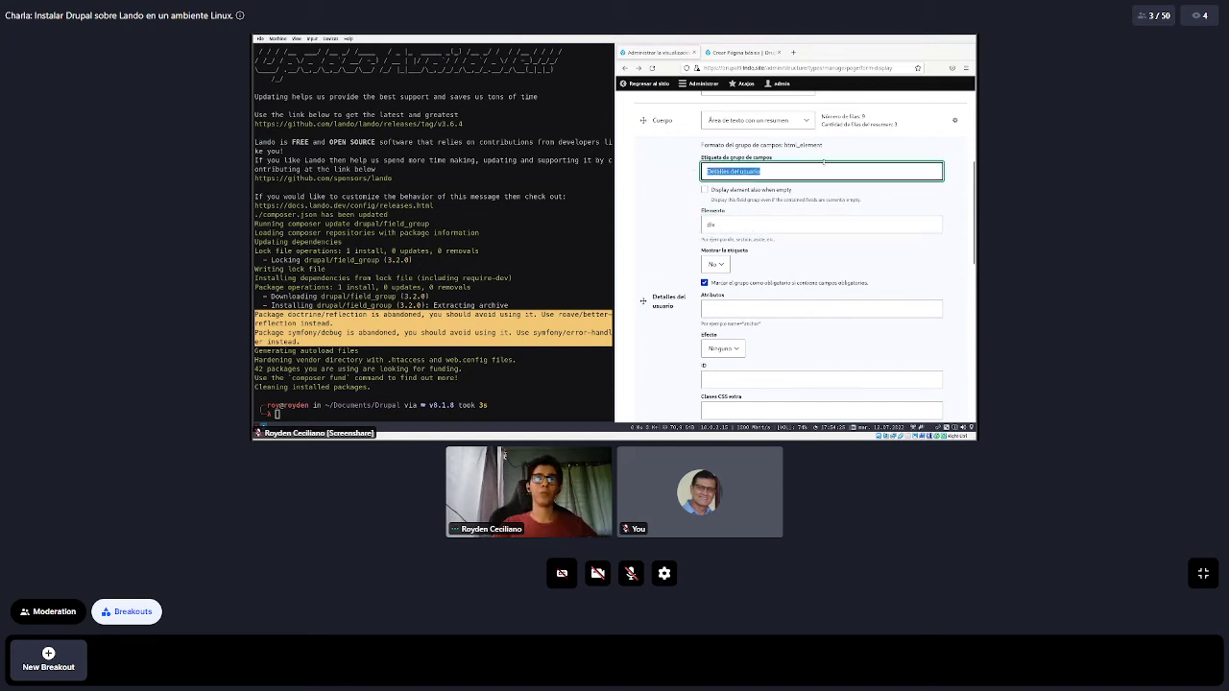
{"action": "left_click", "coordinate": [676, 185]}
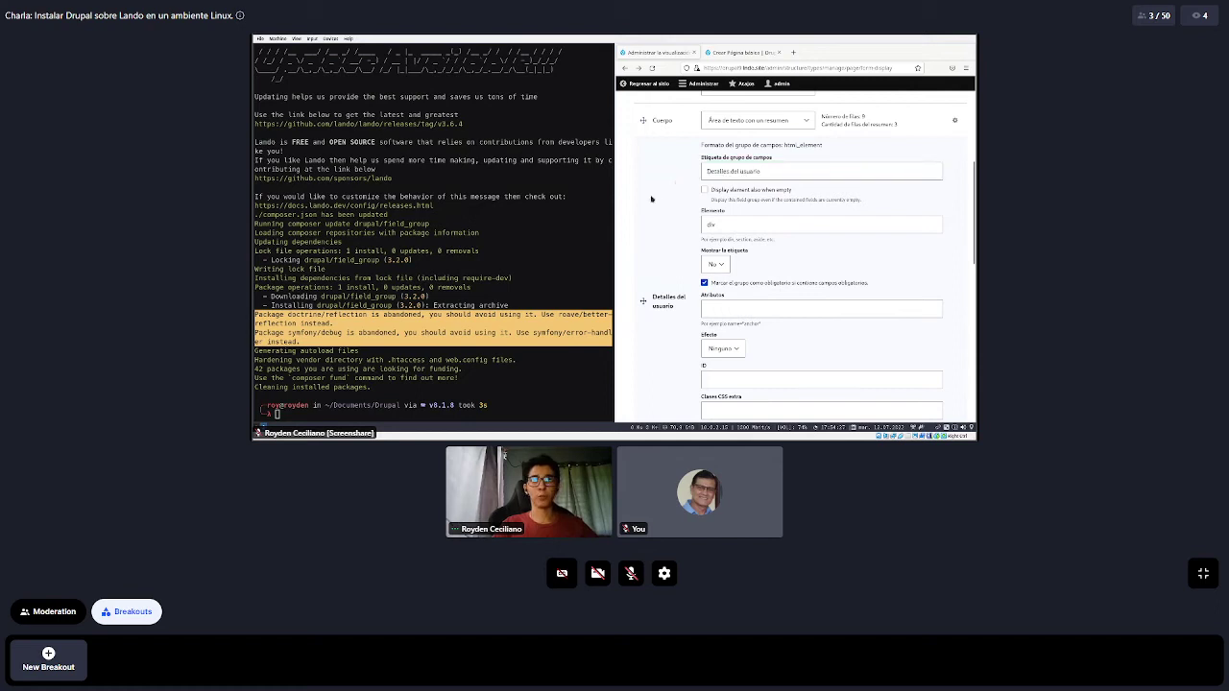
{"action": "scroll", "coordinate": [660, 167], "scroll_direction": "down", "scroll_amount": 2}
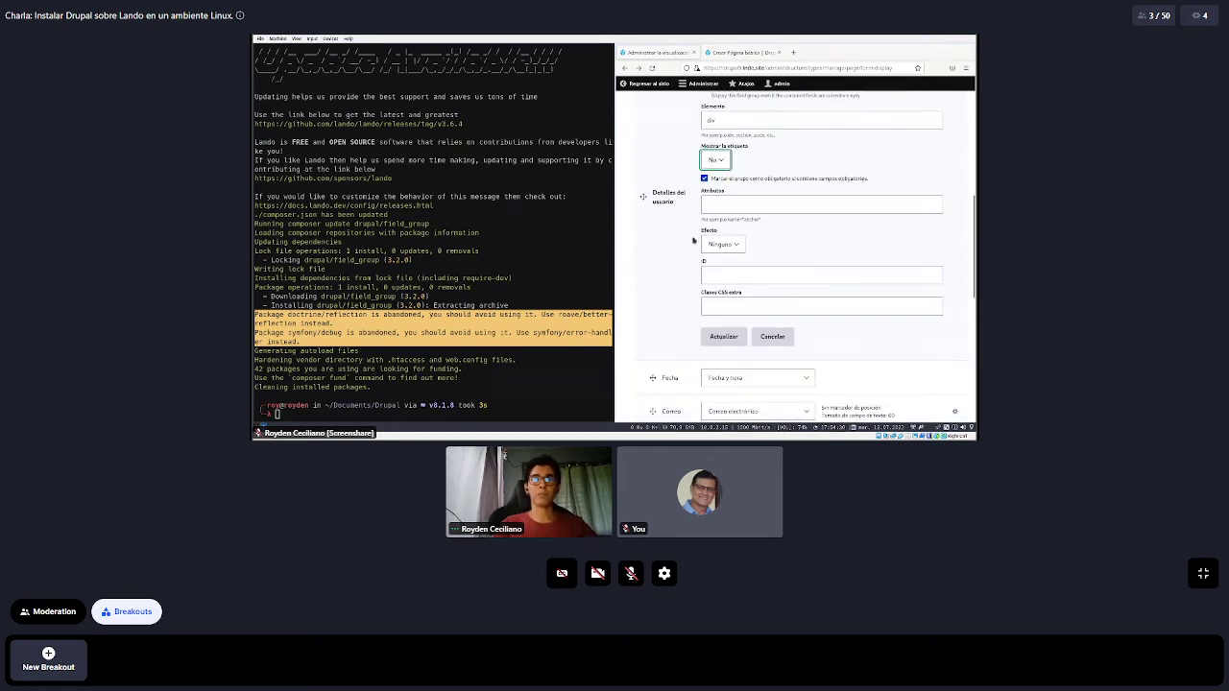
Check the empty ID and extra CSS class fields, then apply the group settings unchanged
{"action": "left_click", "coordinate": [751, 277]}
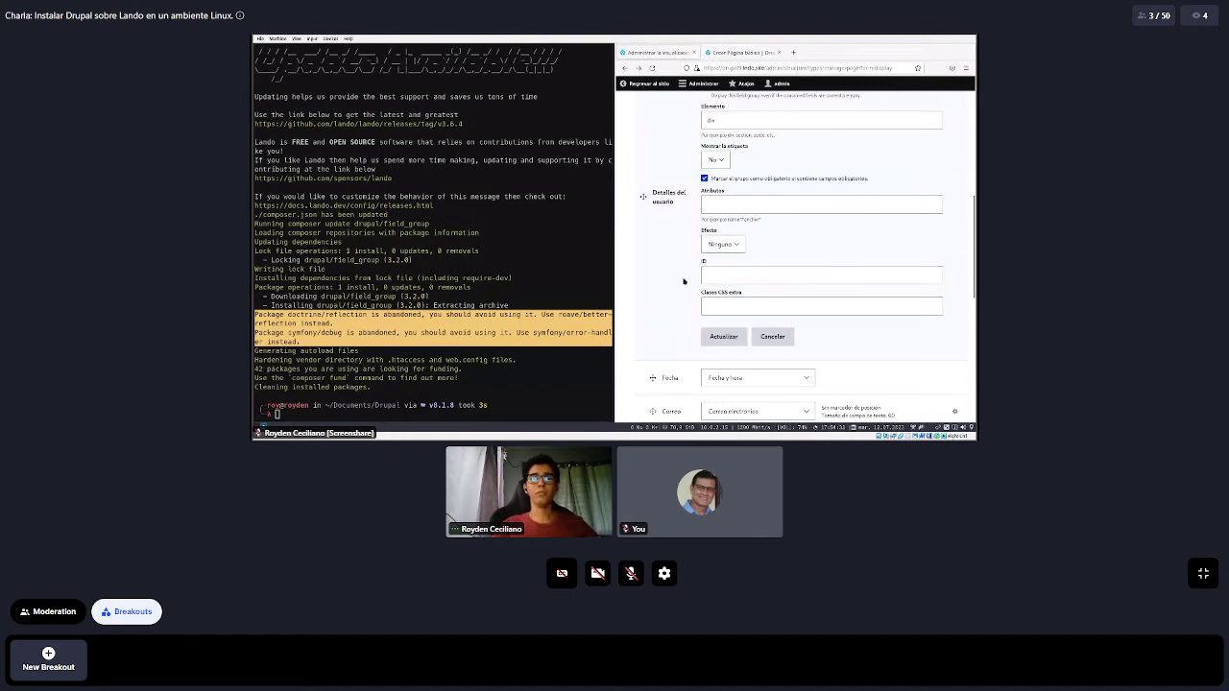
{"action": "scroll", "coordinate": [729, 278], "scroll_direction": "down", "scroll_amount": 1}
{"action": "left_click", "coordinate": [727, 253]}
{"action": "left_click", "coordinate": [745, 254]}
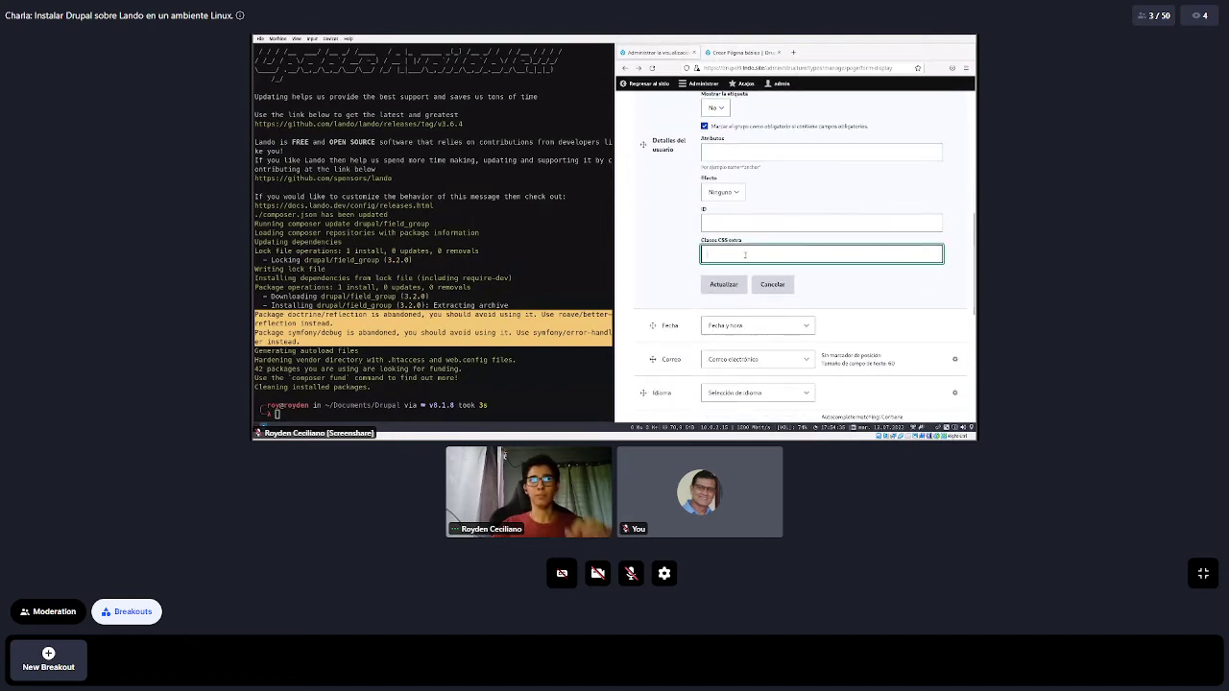
{"action": "scroll", "coordinate": [745, 254], "scroll_direction": "up", "scroll_amount": 3}
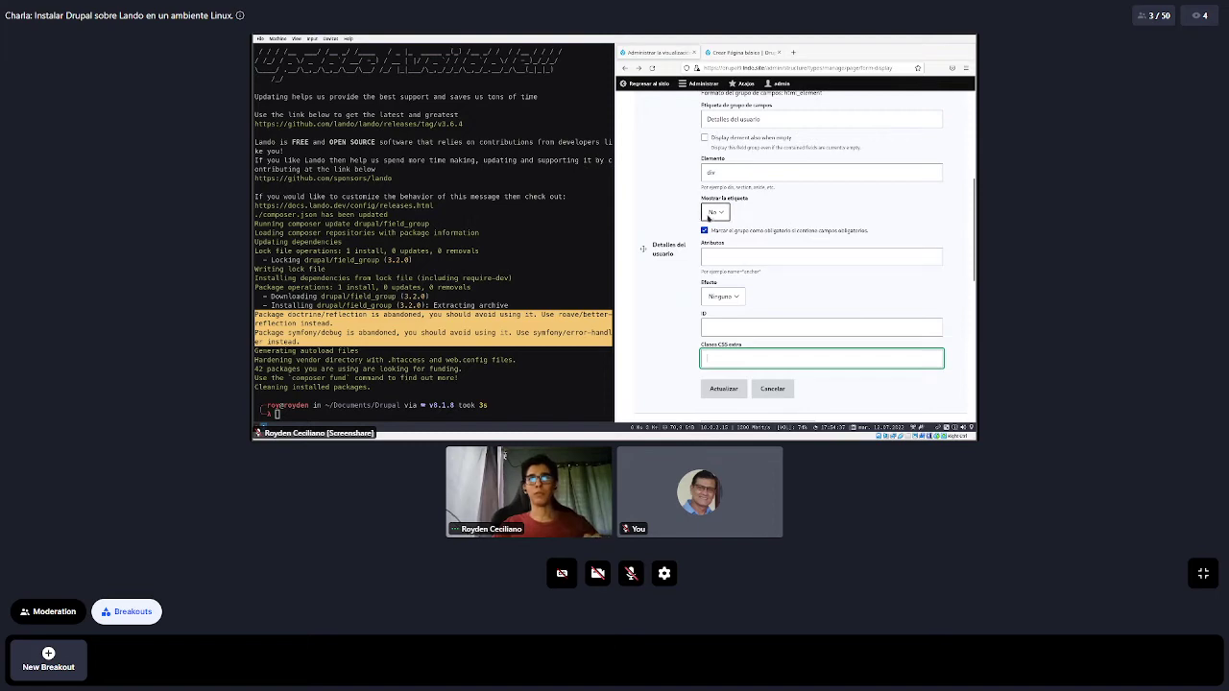
{"action": "scroll", "coordinate": [779, 333], "scroll_direction": "down", "scroll_amount": 3}
{"action": "left_click", "coordinate": [725, 285]}
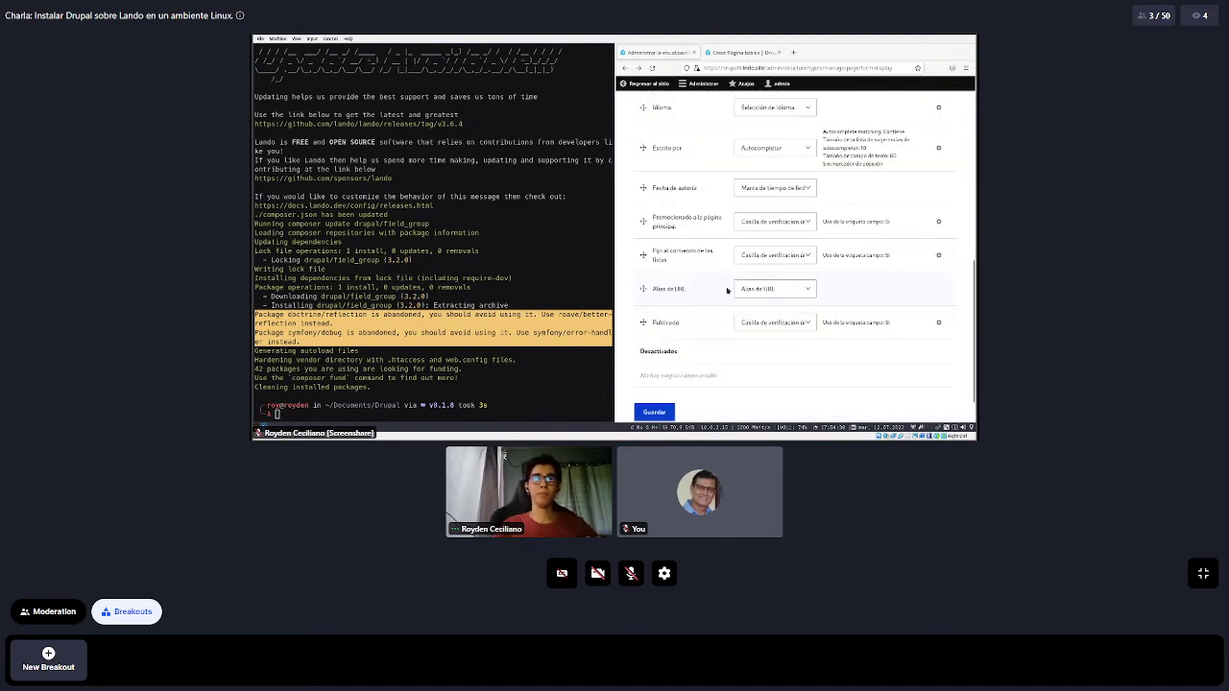
Save the form display and return to the Crear Página básica form
{"action": "left_click", "coordinate": [657, 372]}
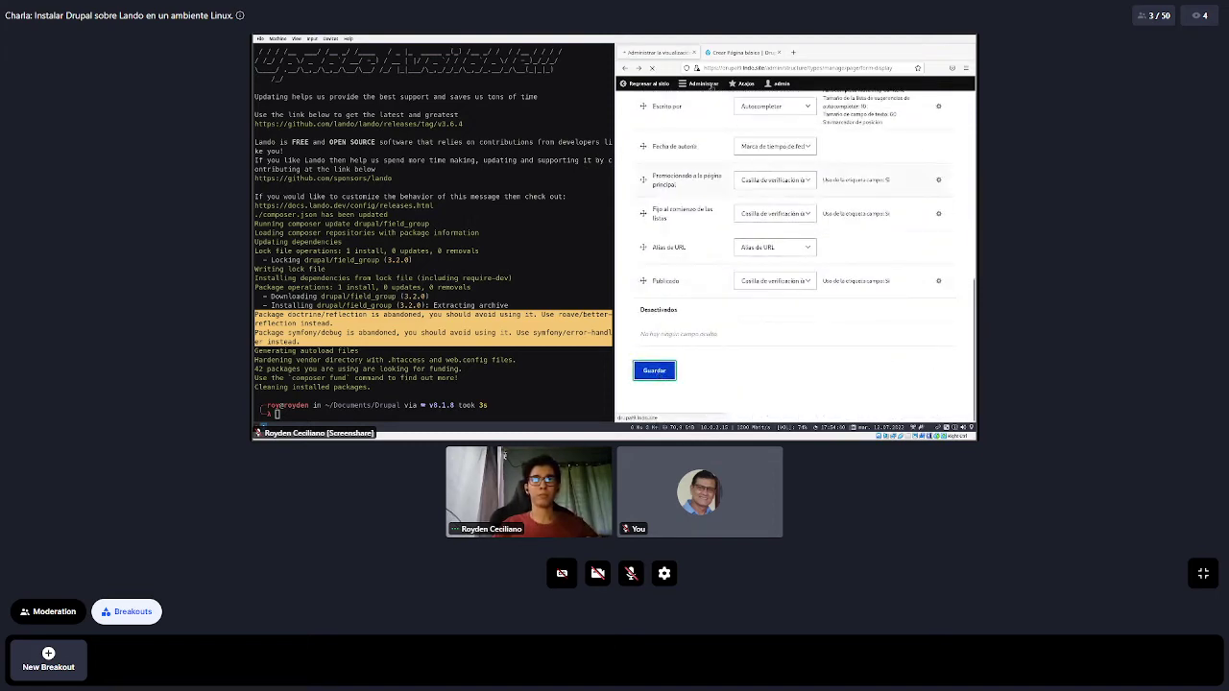
{"action": "left_click", "coordinate": [720, 55]}
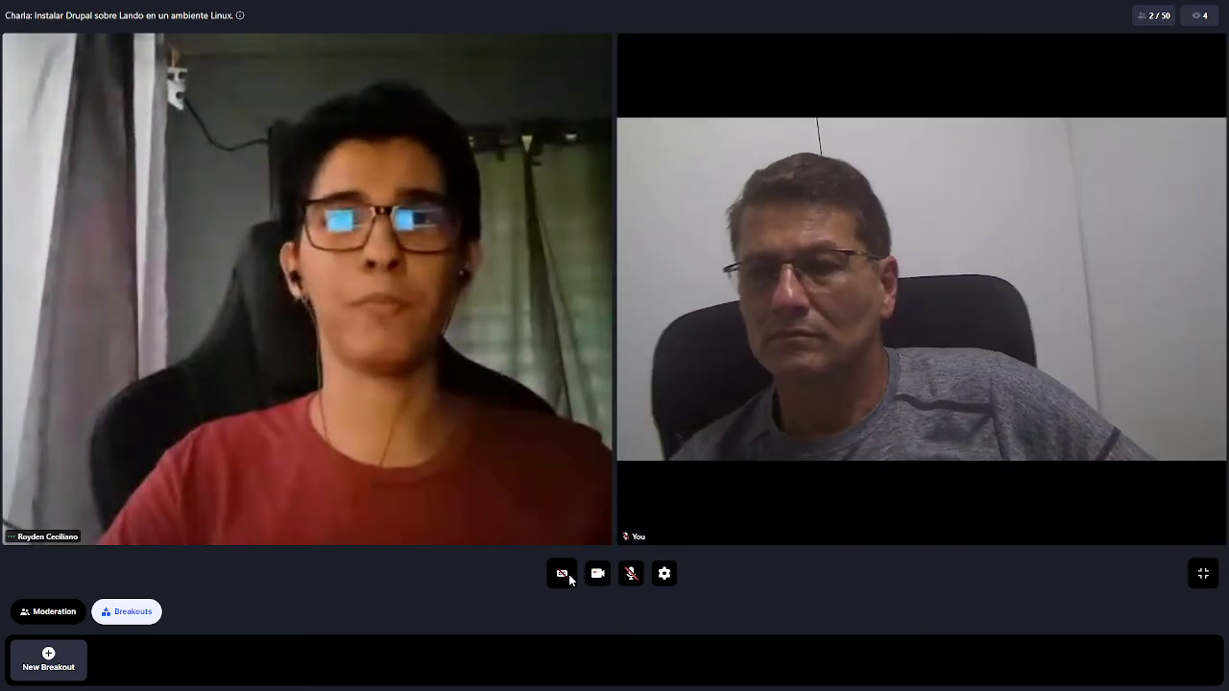
Toggle captions on and off, unmute the microphone, and exit full-screen in Hopin
{"action": "left_click", "coordinate": [566, 573]}
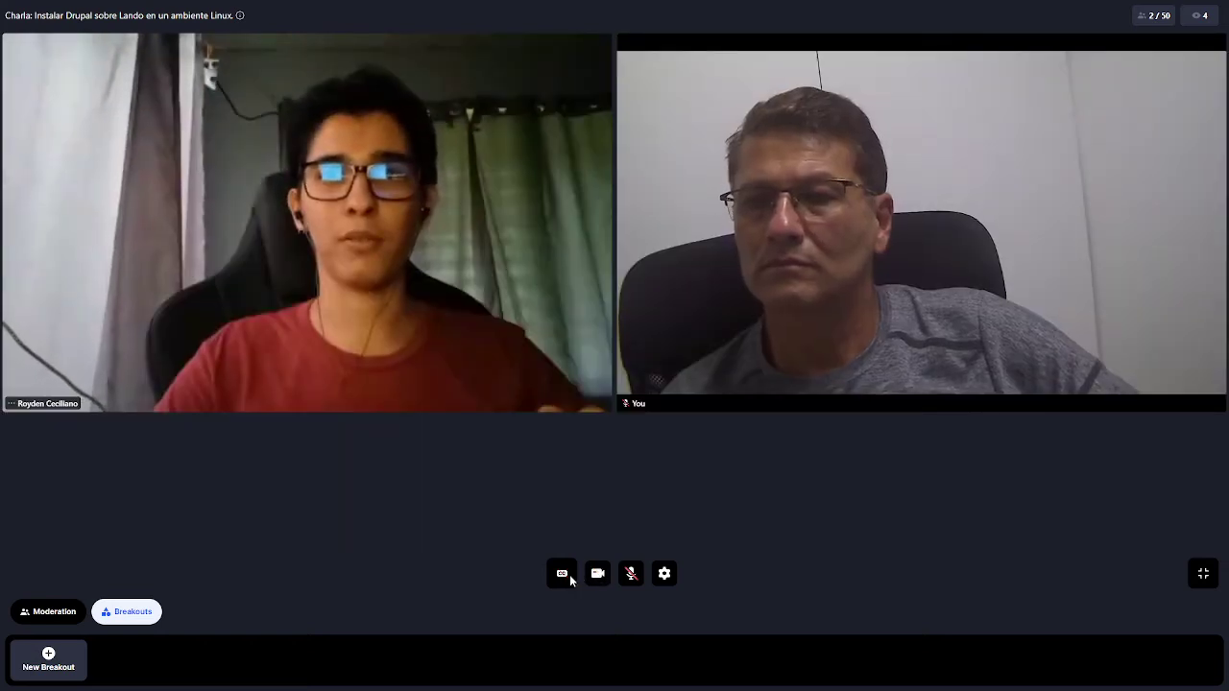
{"action": "left_click", "coordinate": [567, 573]}
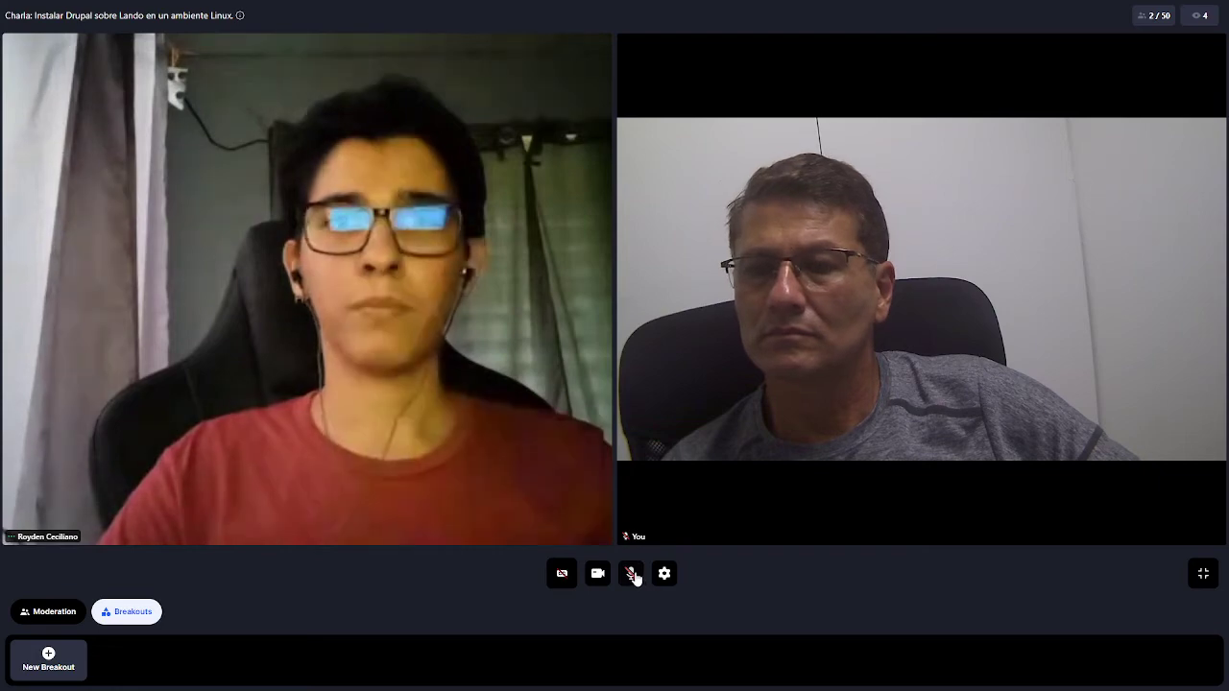
{"action": "left_click", "coordinate": [631, 574]}
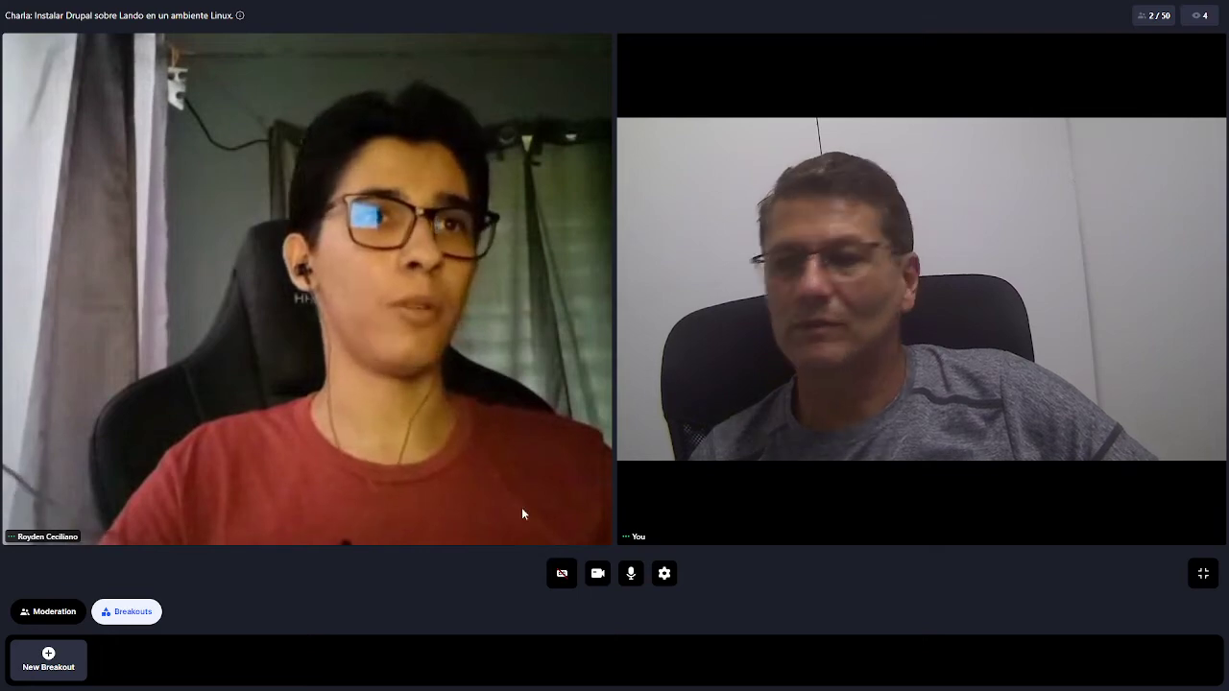
{"action": "left_click", "coordinate": [1205, 573]}
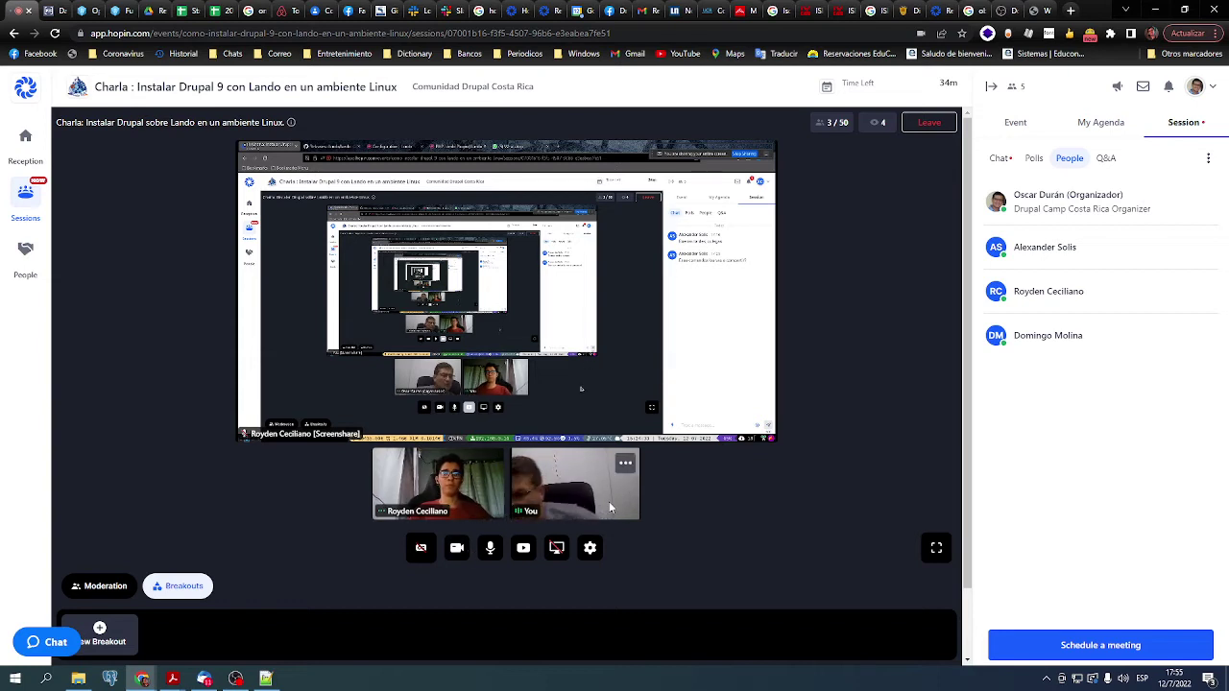
{"action": "mouse_move", "coordinate": [609, 464]}
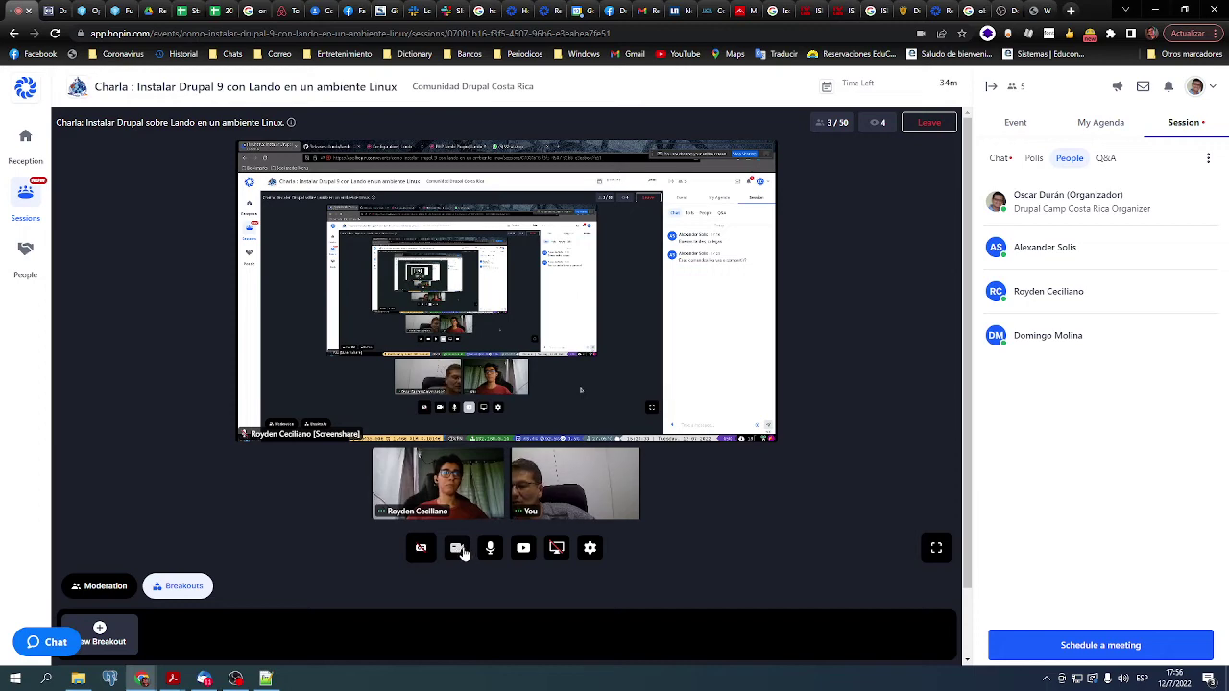
Turn off the camera and microphone and view the shared screen full-screen
{"action": "left_click", "coordinate": [457, 549]}
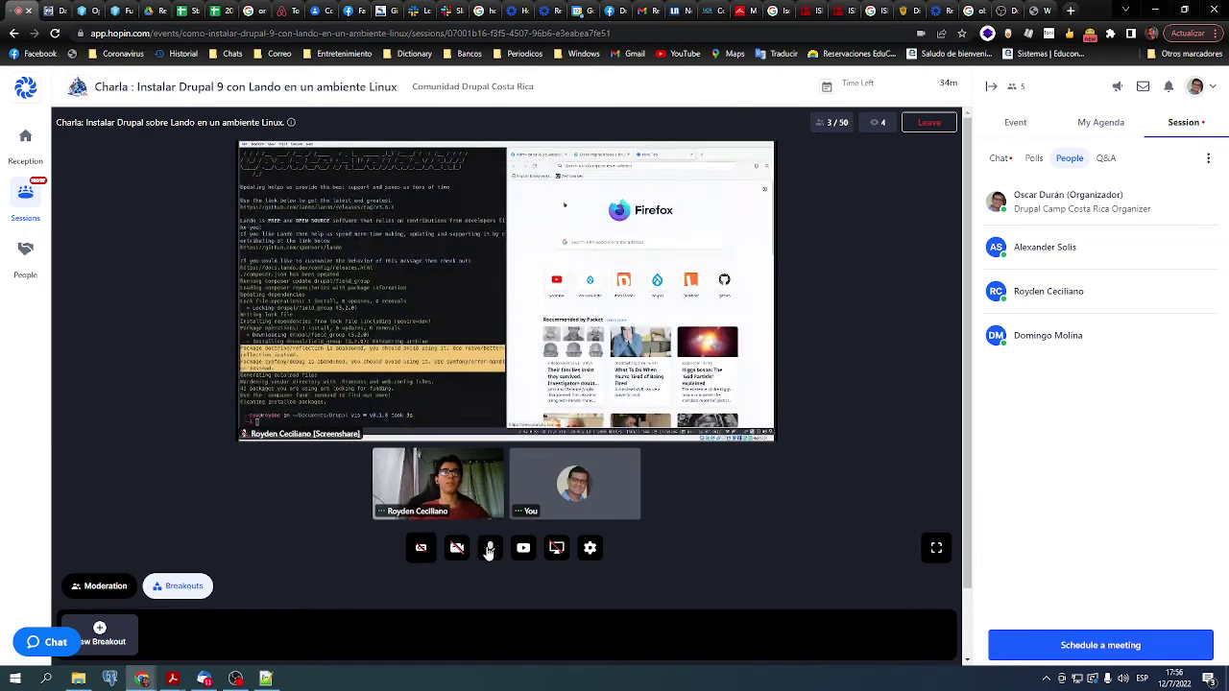
{"action": "left_click", "coordinate": [490, 550]}
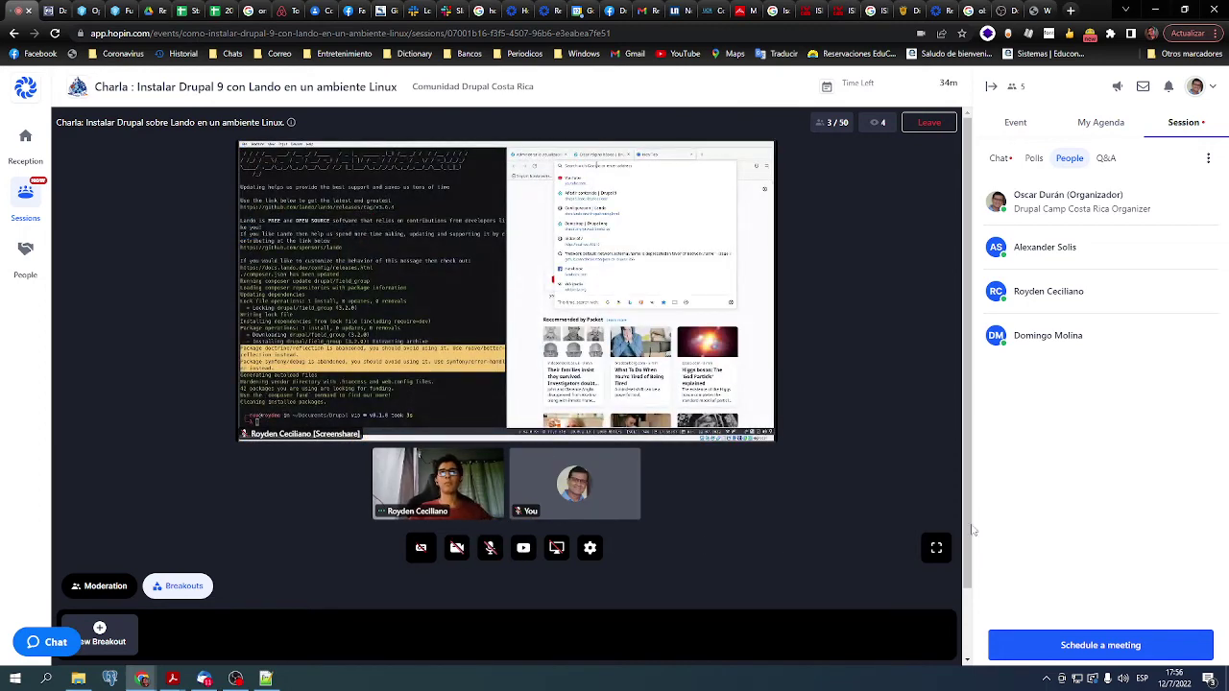
{"action": "left_click", "coordinate": [935, 549]}
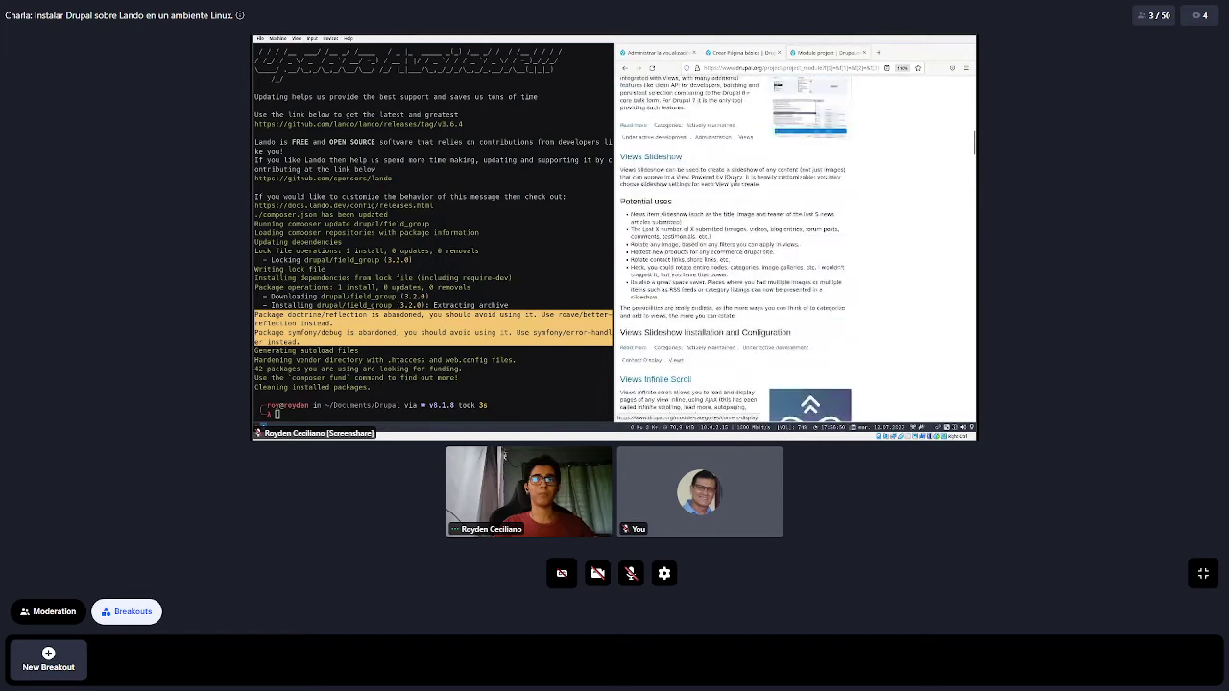
Open the Views data export module page from its formats list, then return to the Drupal admin tab
{"action": "scroll", "coordinate": [738, 183], "scroll_direction": "down", "scroll_amount": 1}
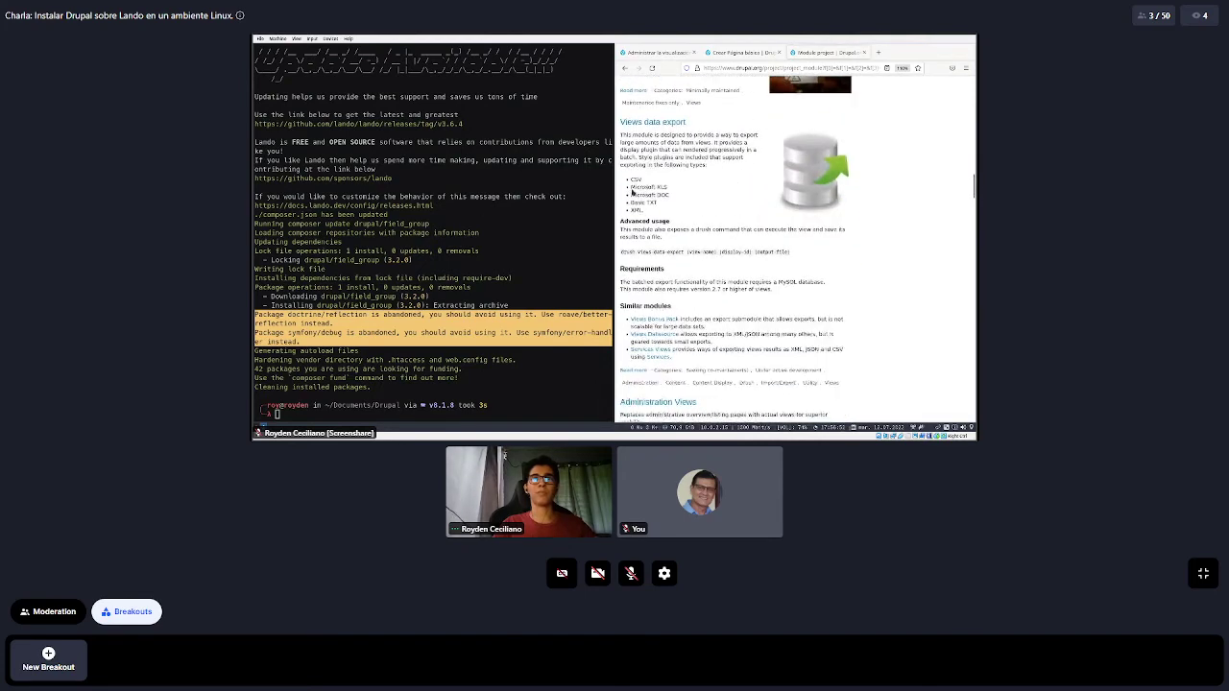
{"action": "left_click_drag", "start_coordinate": [670, 215], "coordinate": [630, 177]}
{"action": "left_click", "coordinate": [634, 179]}
{"action": "left_click", "coordinate": [652, 122]}
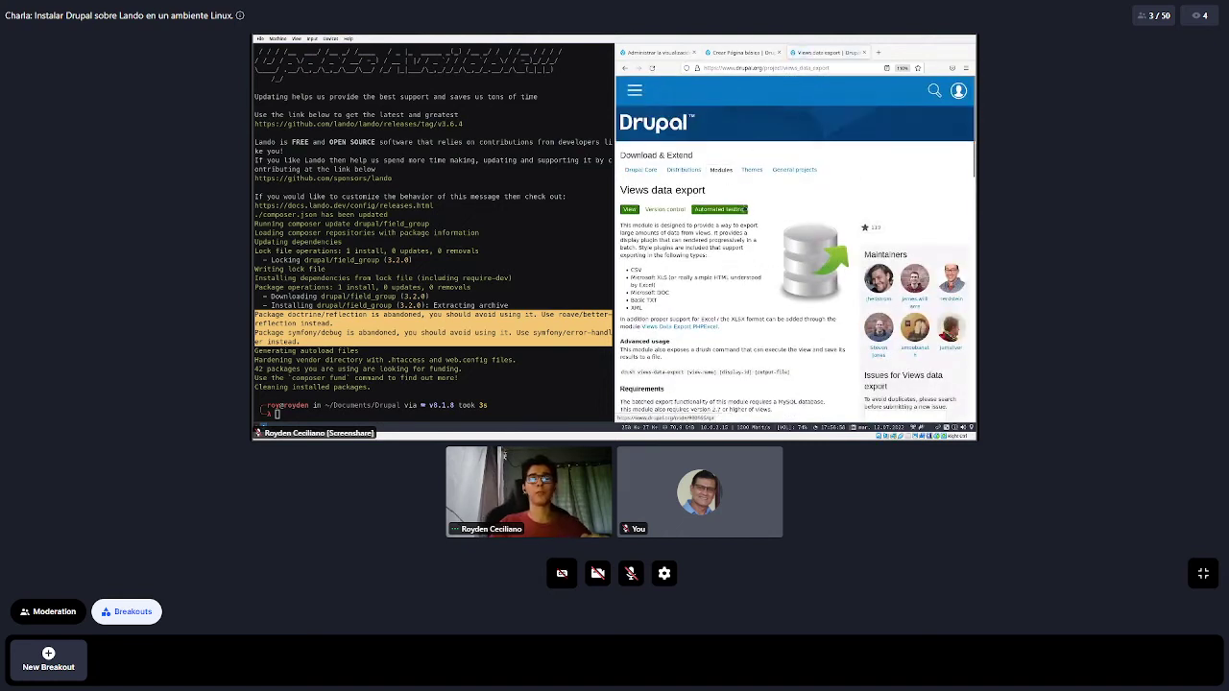
{"action": "scroll", "coordinate": [725, 255], "scroll_direction": "down", "scroll_amount": 5}
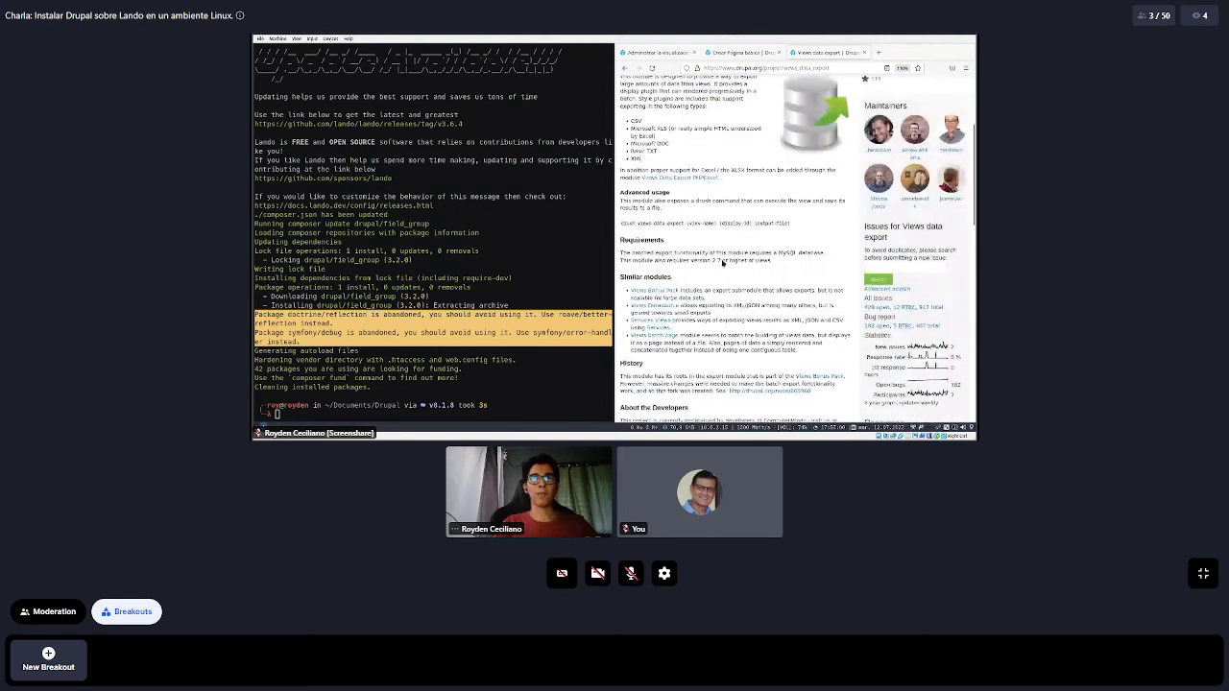
{"action": "scroll", "coordinate": [722, 262], "scroll_direction": "up", "scroll_amount": 2}
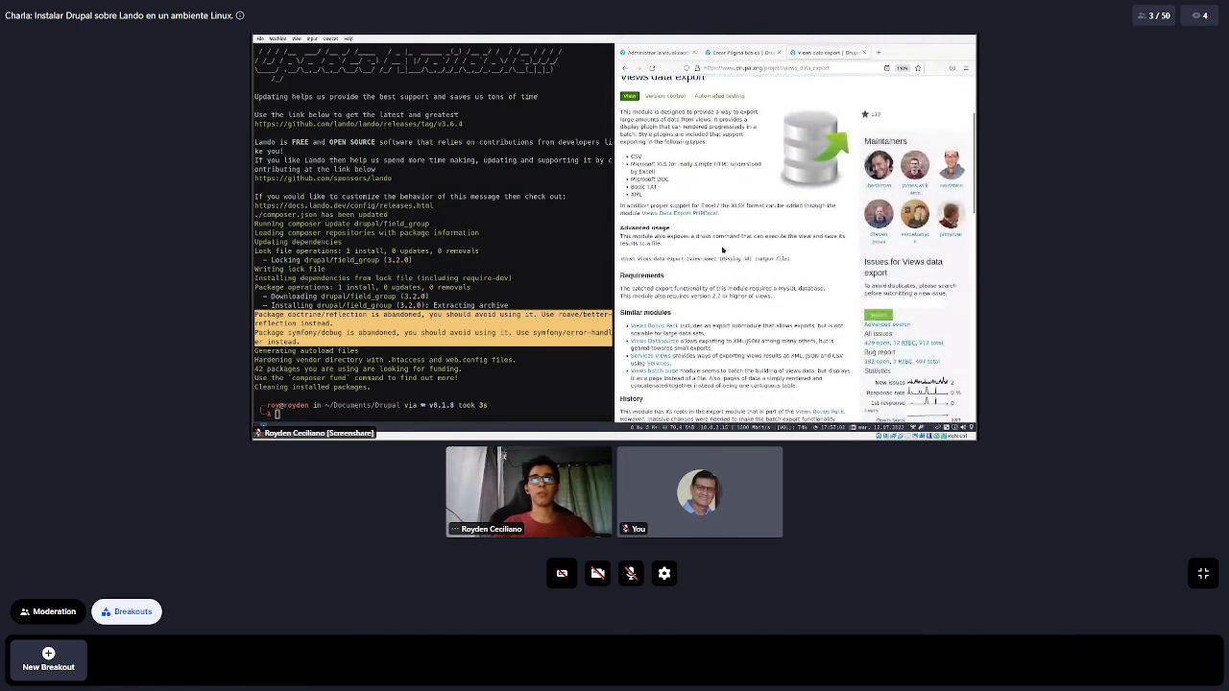
{"action": "left_click", "coordinate": [653, 53]}
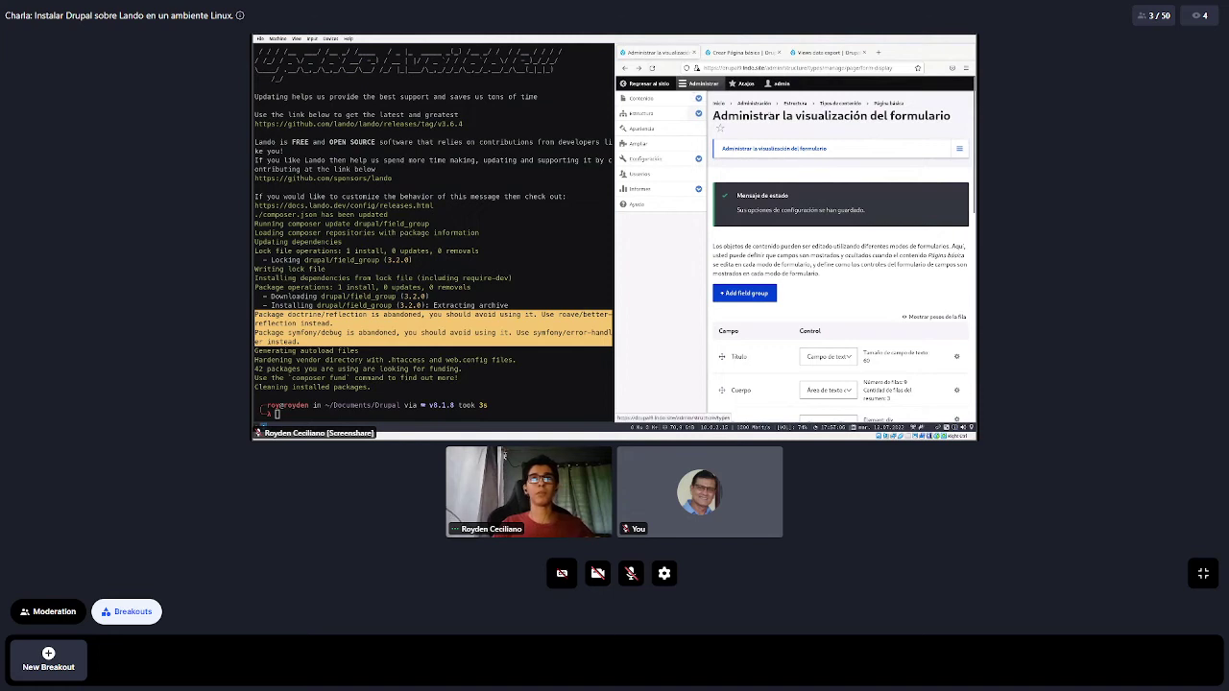
Go to Estructura > Vistas and start adding a new view
{"action": "left_click", "coordinate": [700, 113]}
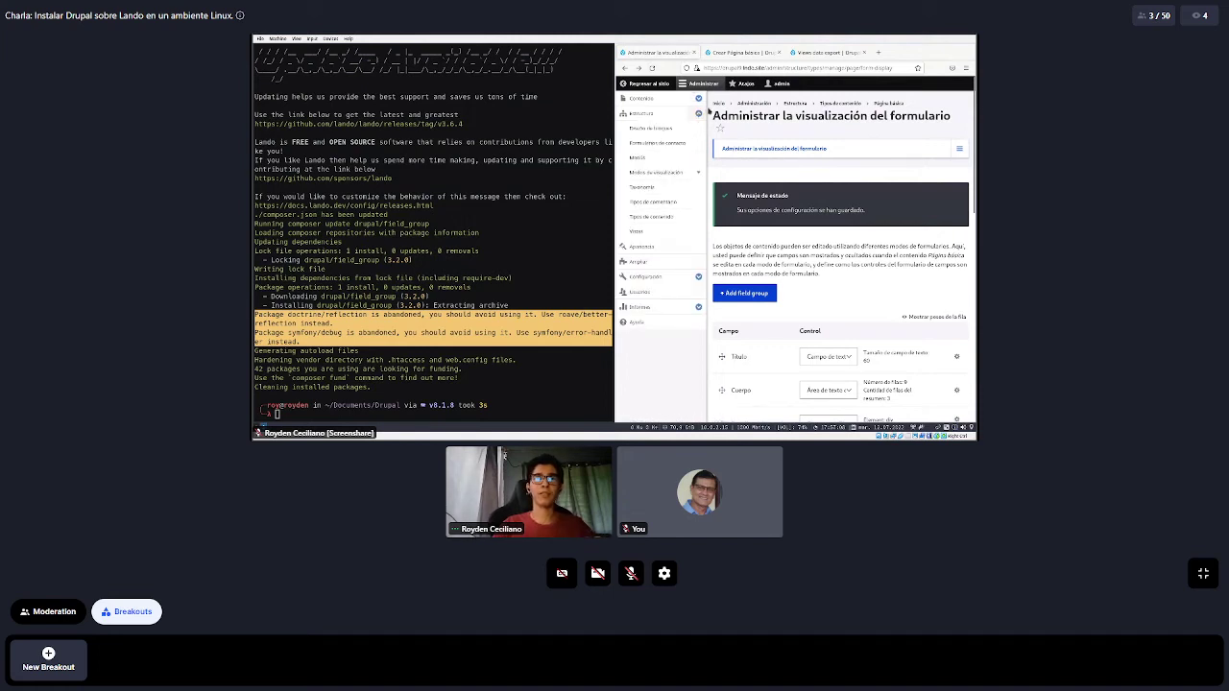
{"action": "left_click", "coordinate": [637, 232]}
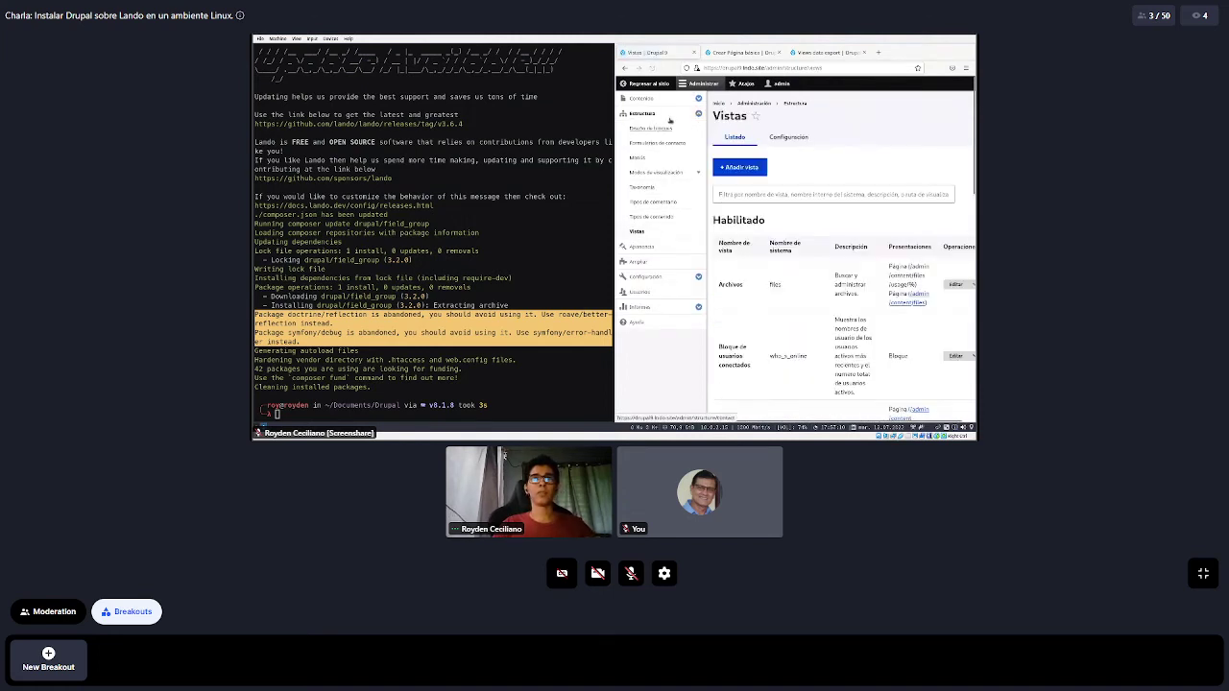
{"action": "left_click", "coordinate": [700, 83]}
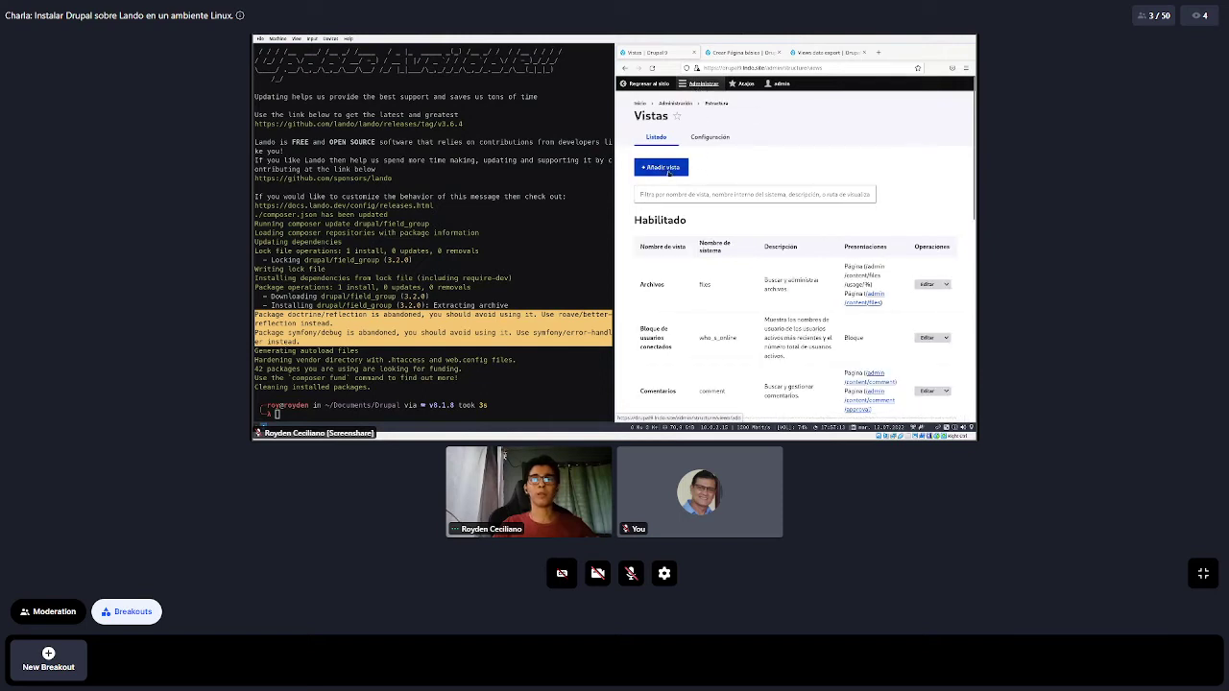
{"action": "left_click", "coordinate": [669, 170]}
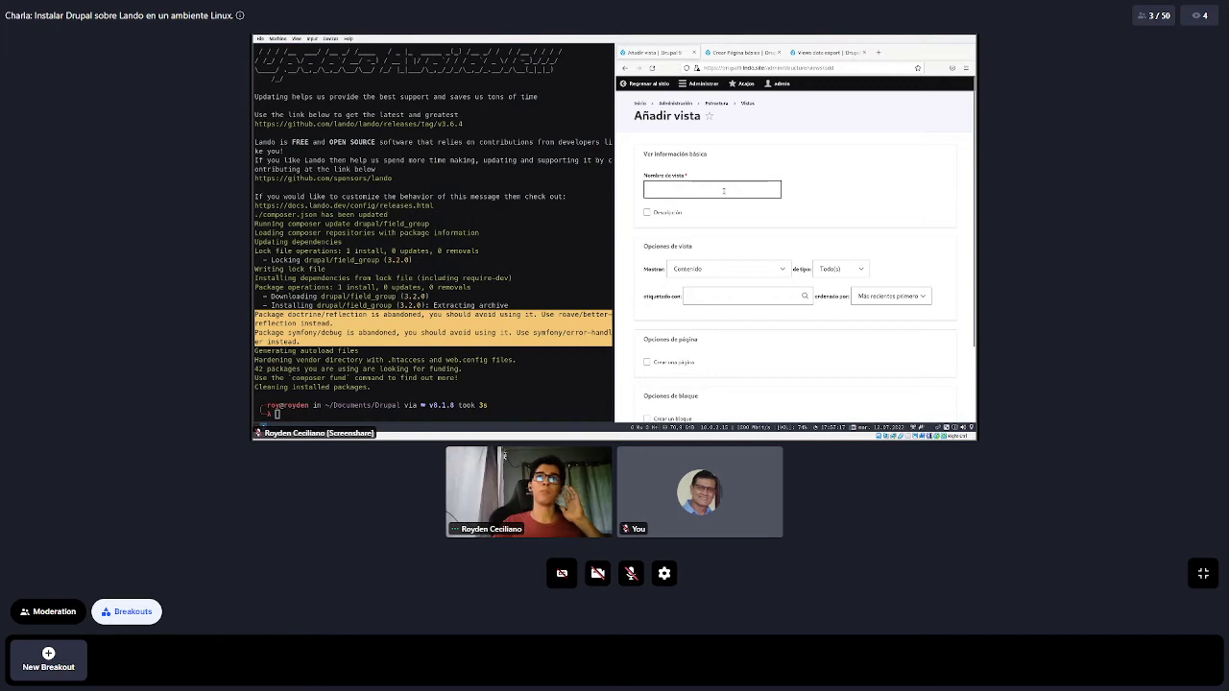
Name the new view 'Paginas'
{"action": "left_click", "coordinate": [727, 188]}
{"action": "left_click", "coordinate": [711, 196]}
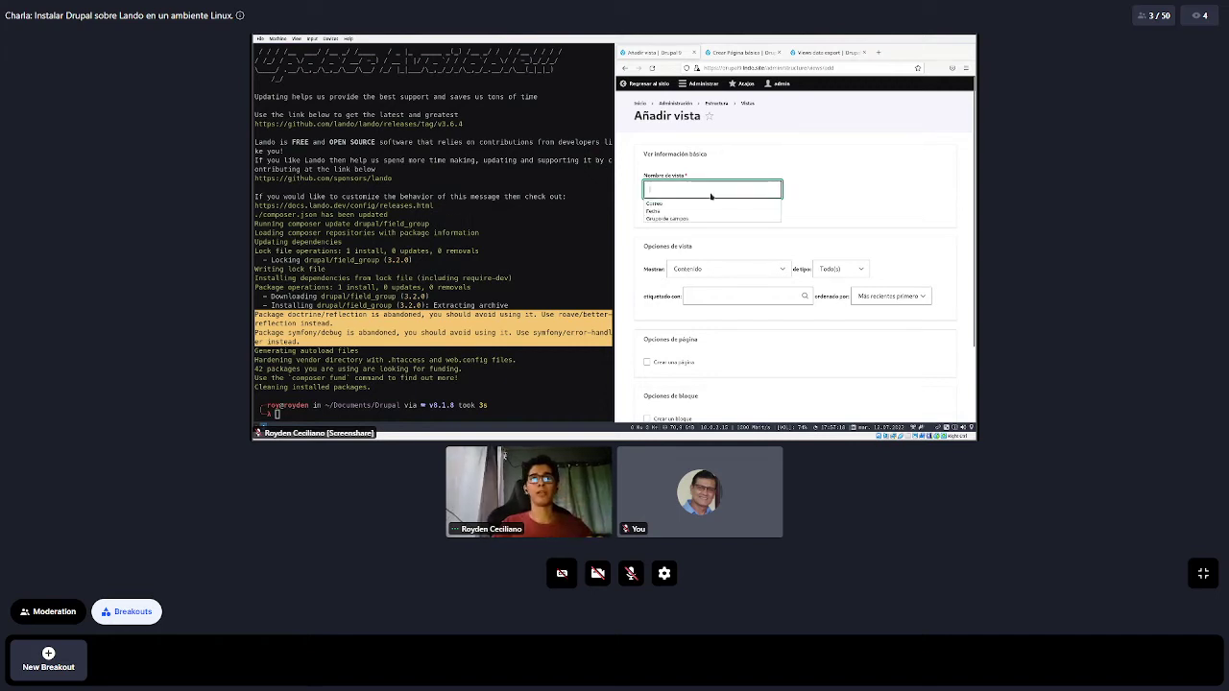
{"action": "left_click", "coordinate": [712, 188]}
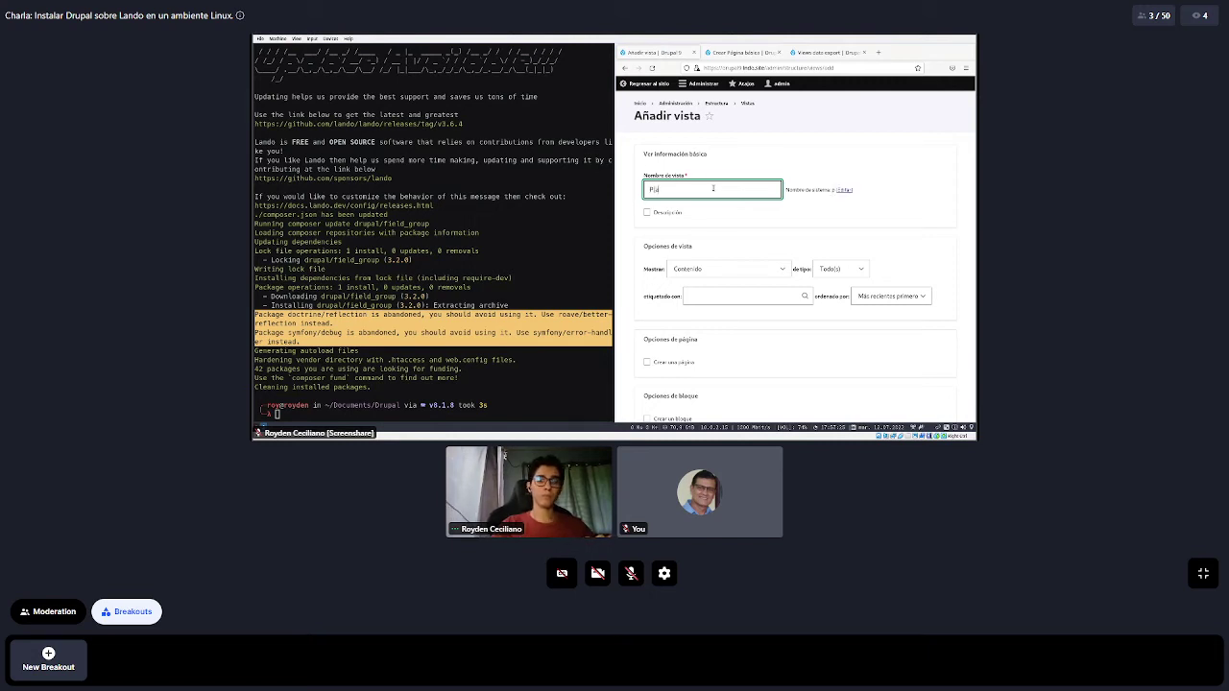
{"action": "type", "text": "inas"}
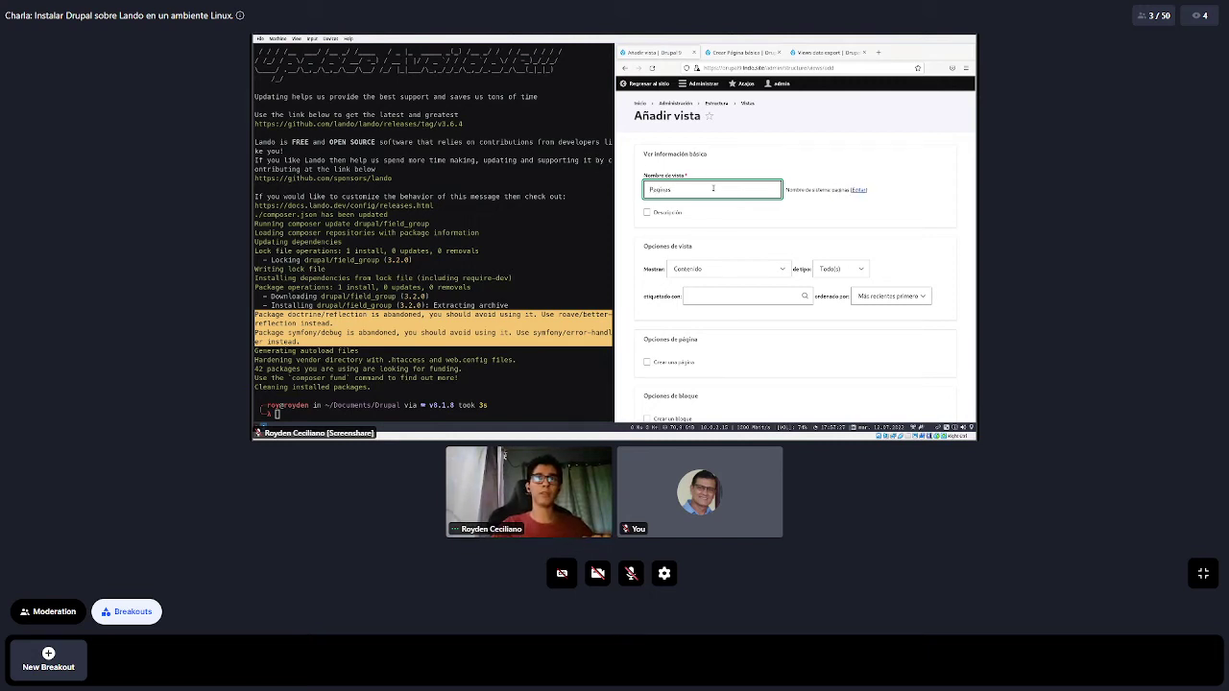
{"action": "left_click", "coordinate": [769, 165]}
Make the view show Contenido of type Página básica
{"action": "scroll", "coordinate": [751, 162], "scroll_direction": "down", "scroll_amount": 2}
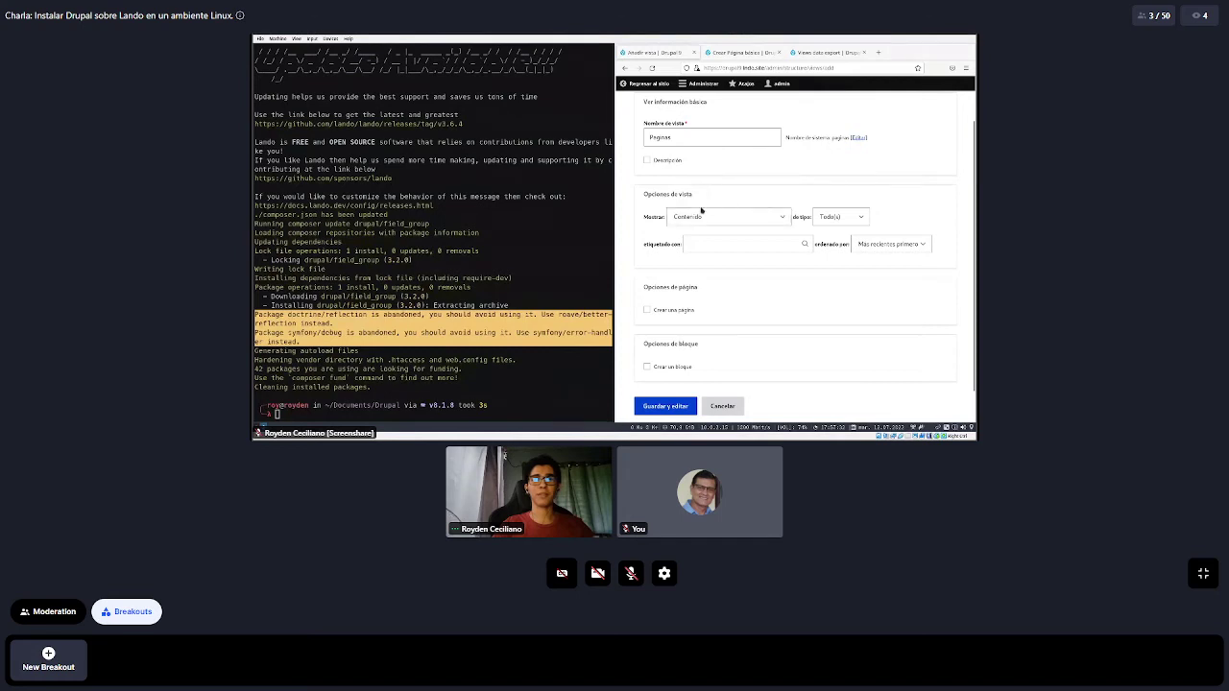
{"action": "scroll", "coordinate": [695, 184], "scroll_direction": "down", "scroll_amount": 1}
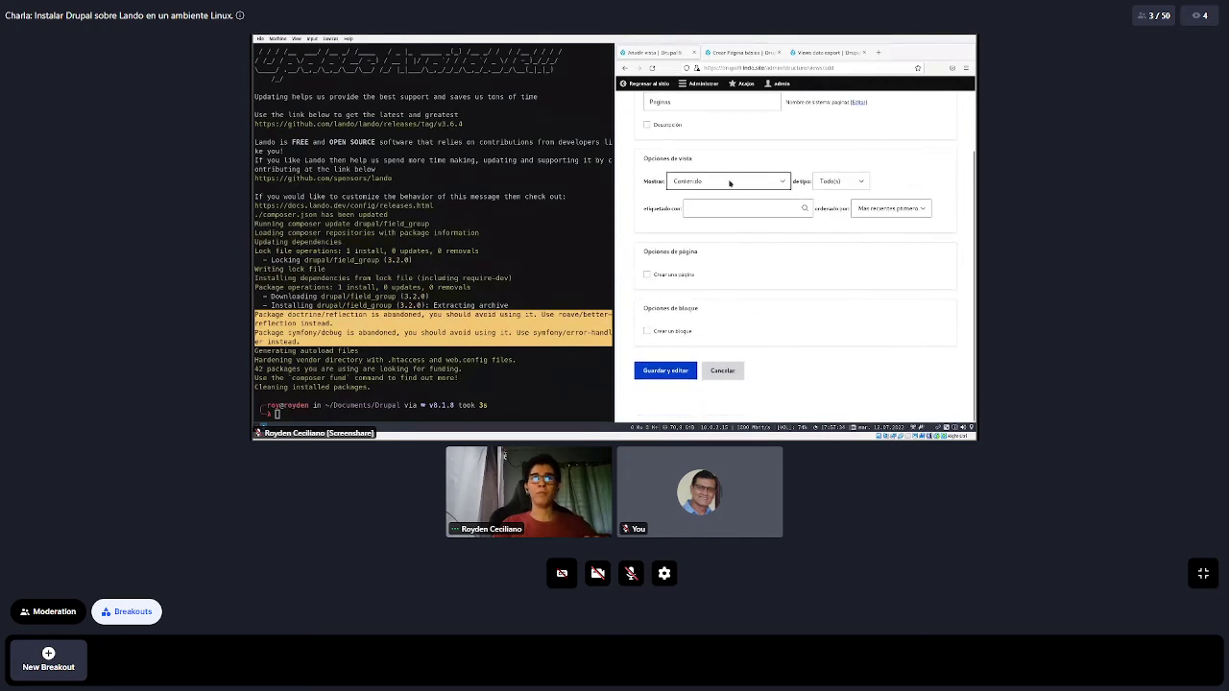
{"action": "left_click", "coordinate": [707, 179]}
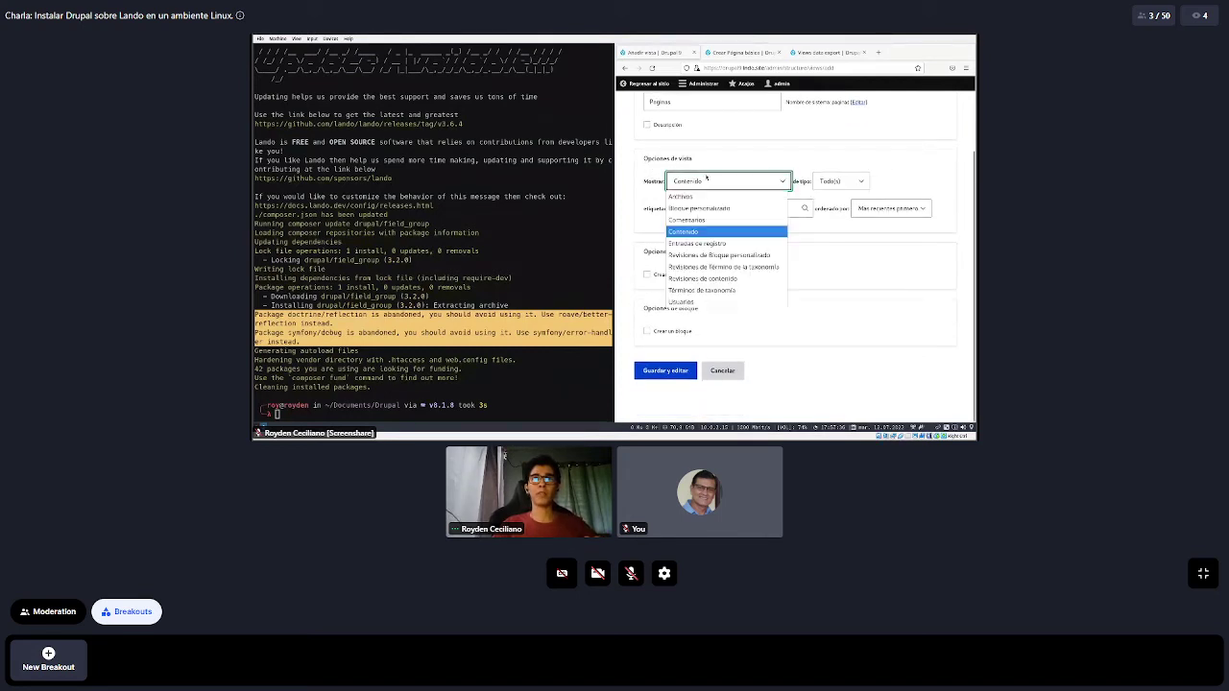
{"action": "left_click", "coordinate": [711, 179]}
{"action": "left_click", "coordinate": [837, 180]}
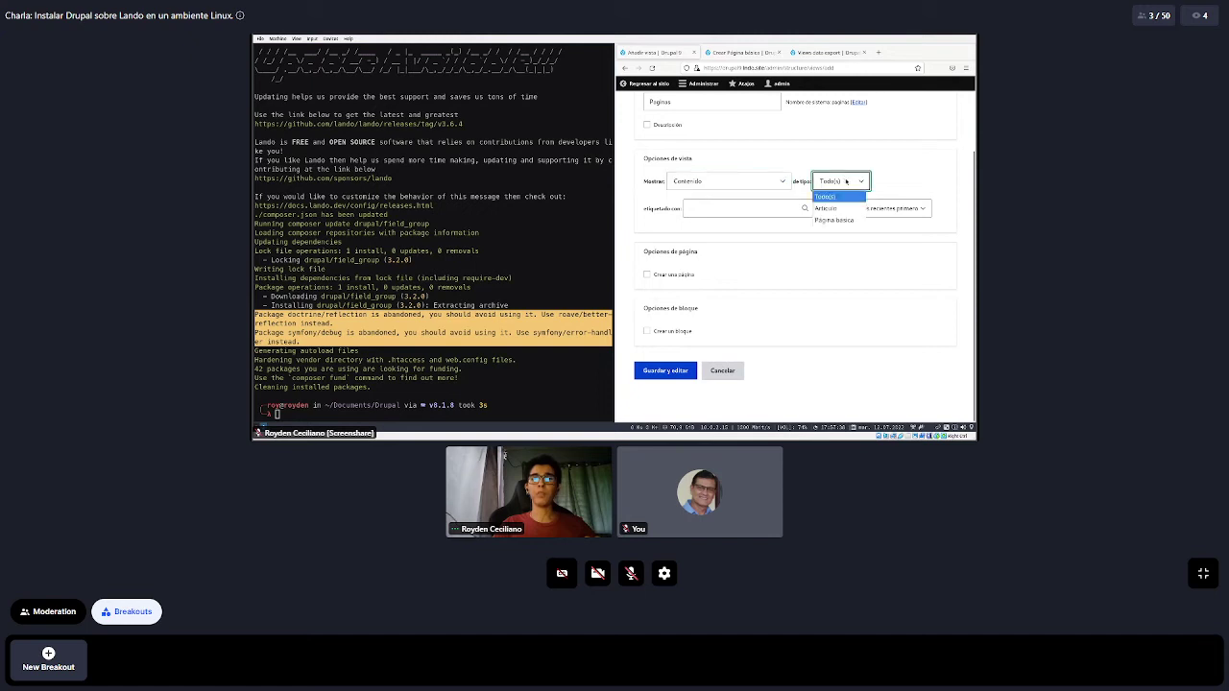
{"action": "left_click", "coordinate": [834, 219]}
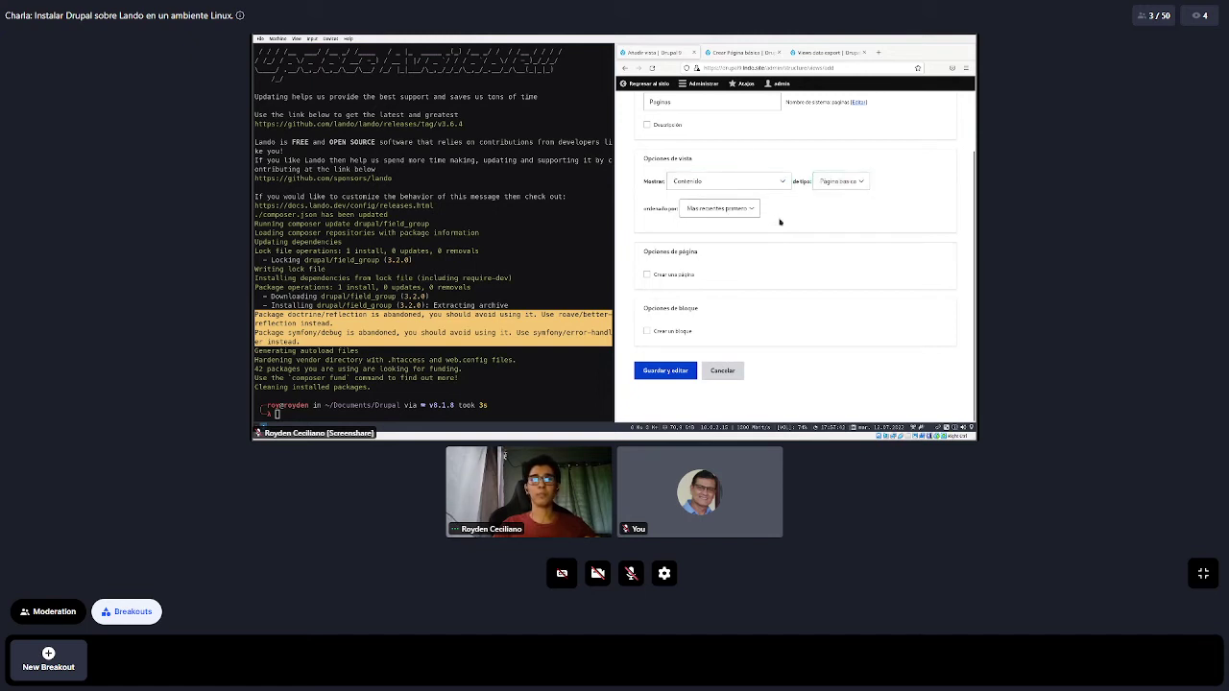
Add a page display titled Paginas in 'Lista sin formato' format and save the view for editing
{"action": "left_click", "coordinate": [647, 275]}
{"action": "scroll", "coordinate": [658, 215], "scroll_direction": "down", "scroll_amount": 1}
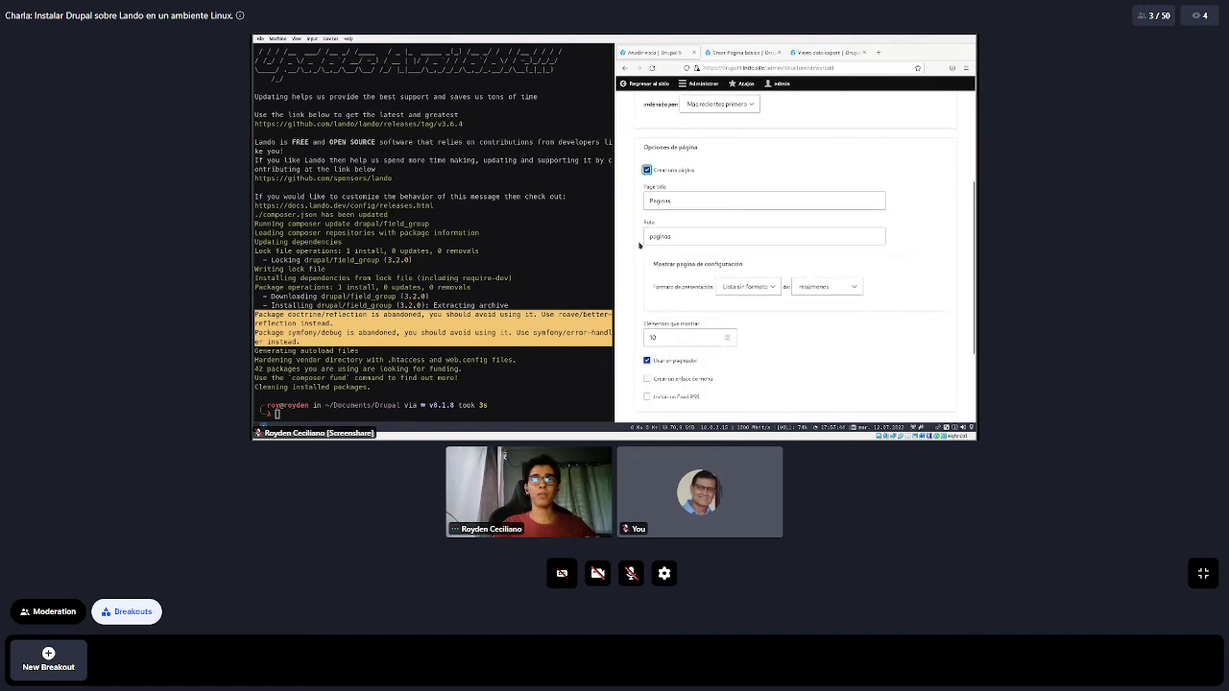
{"action": "left_click", "coordinate": [672, 200]}
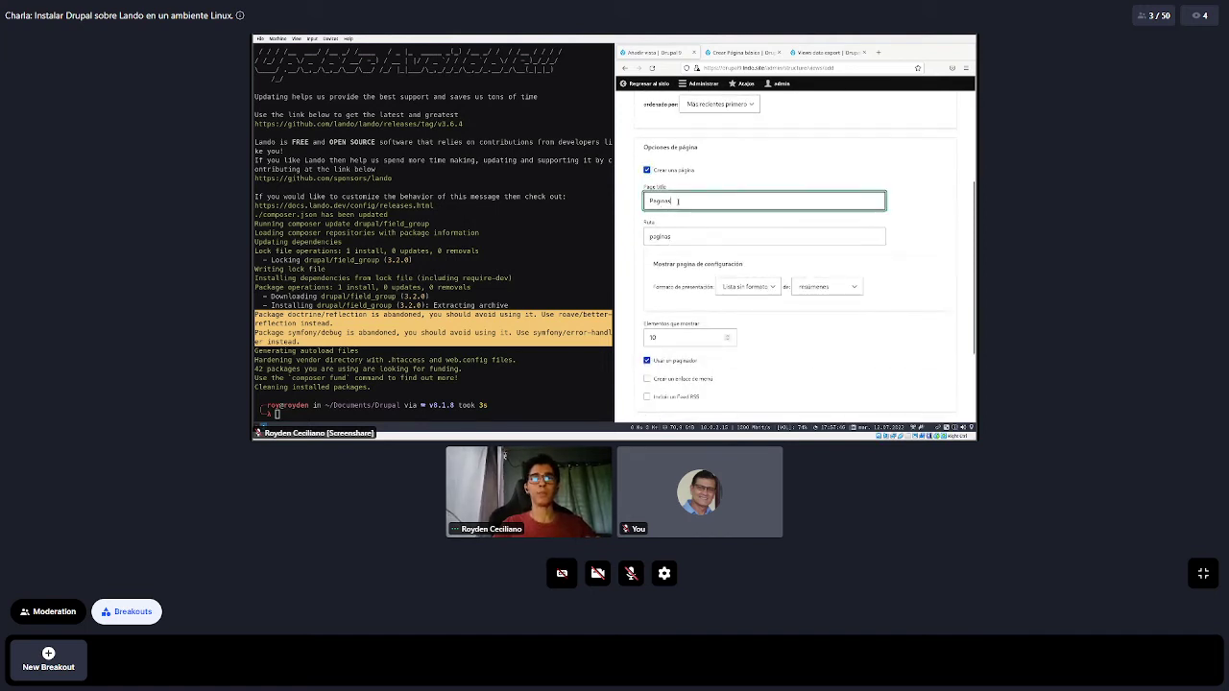
{"action": "left_click_drag", "start_coordinate": [672, 200], "coordinate": [640, 219]}
{"action": "left_click", "coordinate": [639, 219]}
{"action": "scroll", "coordinate": [663, 192], "scroll_direction": "down", "scroll_amount": 2}
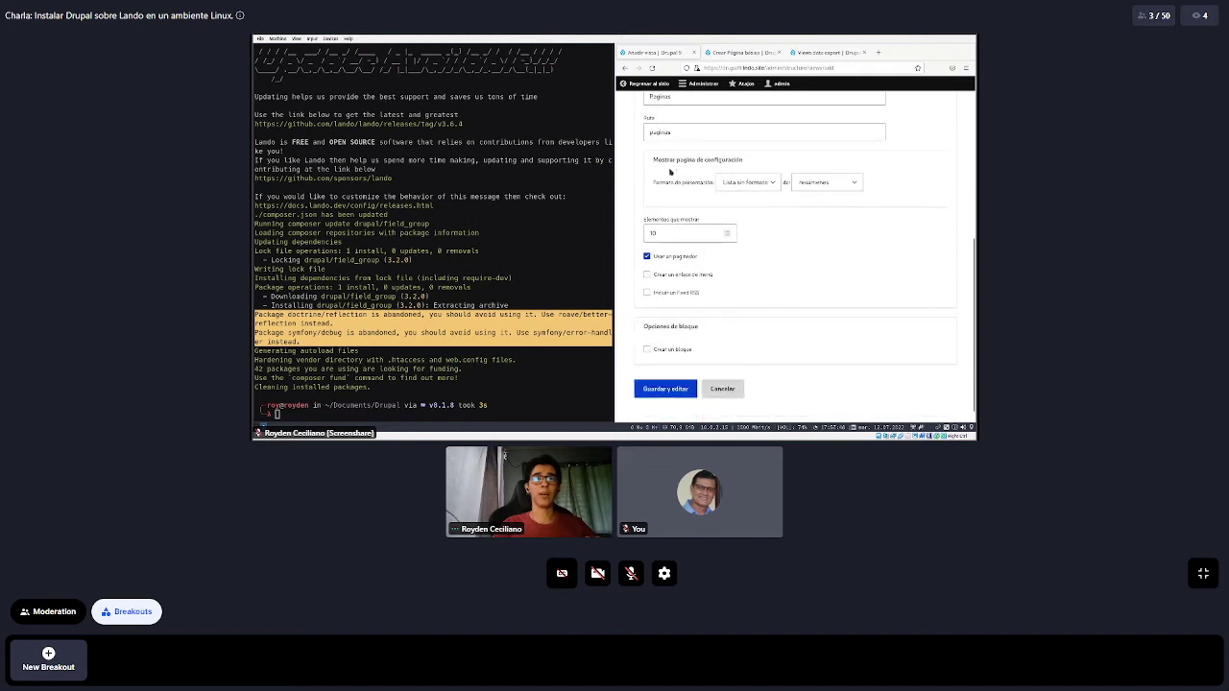
{"action": "left_click", "coordinate": [748, 182]}
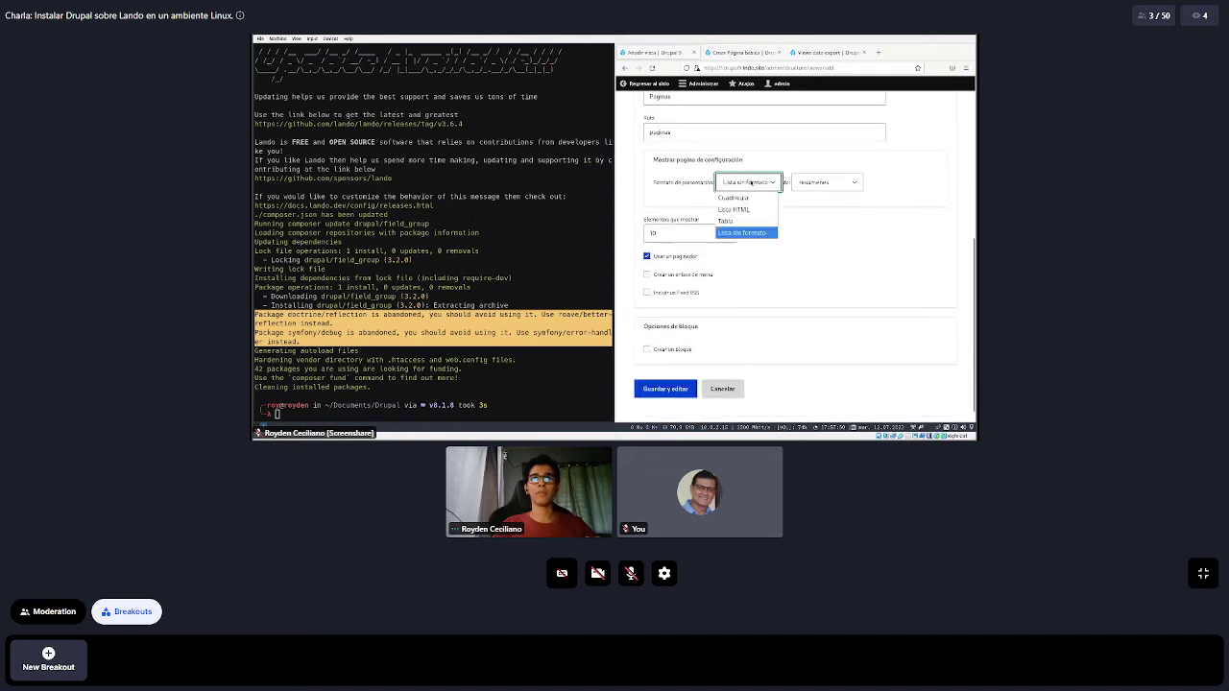
{"action": "left_click", "coordinate": [808, 155]}
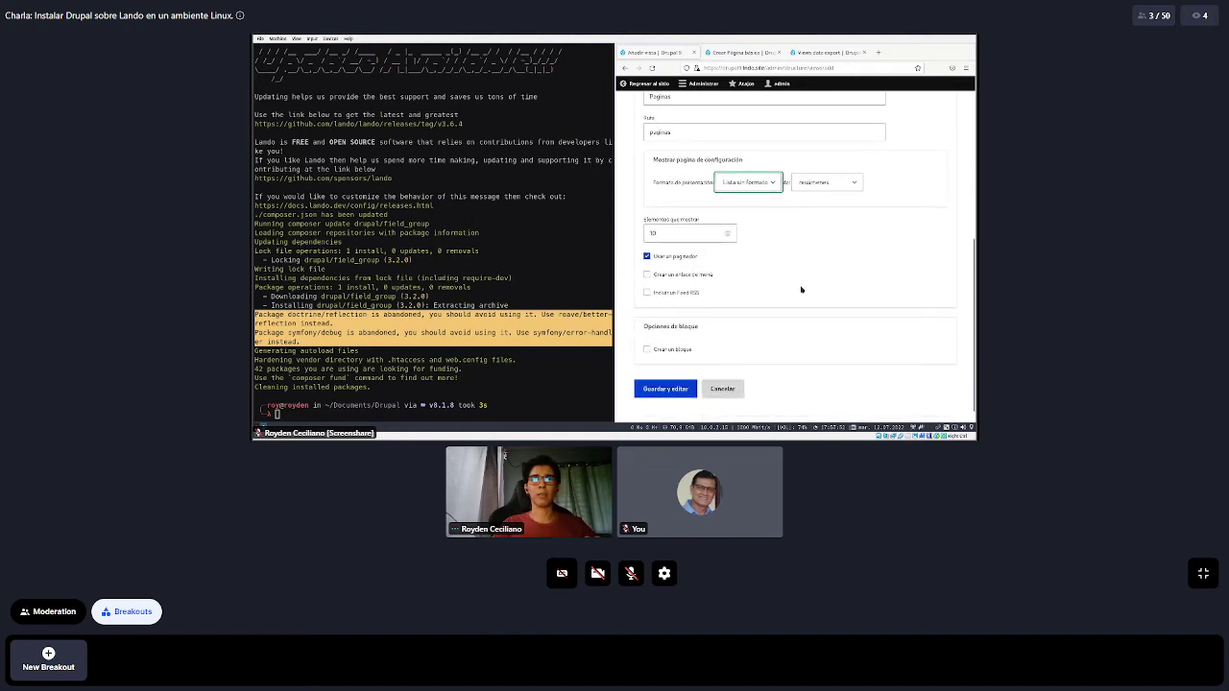
{"action": "scroll", "coordinate": [697, 376], "scroll_direction": "down", "scroll_amount": 1}
{"action": "left_click", "coordinate": [677, 372]}
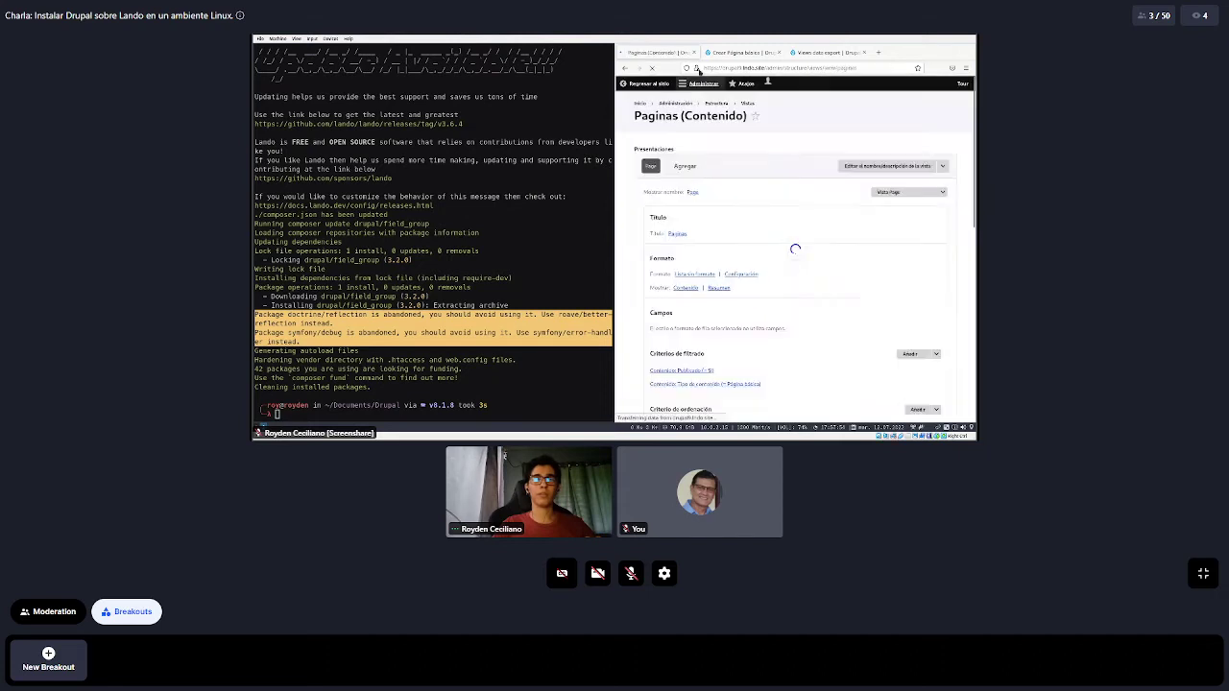
Scroll through the Paginas view settings and preview, then open /paginas in a new tab
{"action": "scroll", "coordinate": [737, 192], "scroll_direction": "down", "scroll_amount": 4}
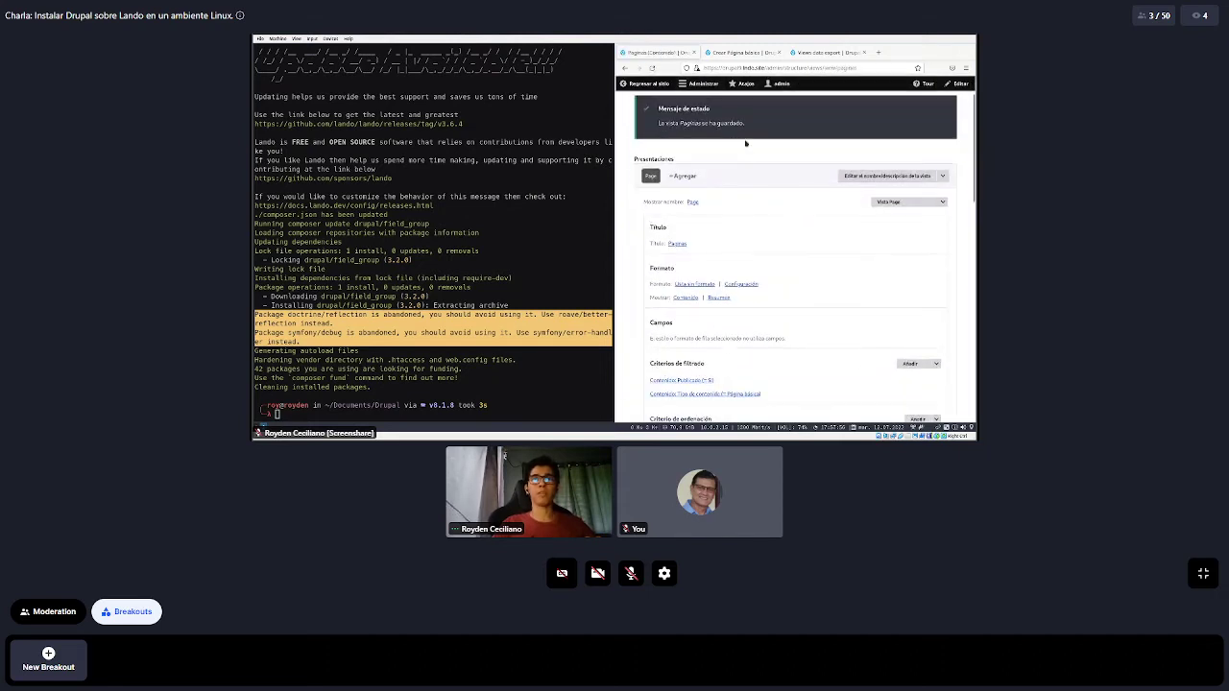
{"action": "scroll", "coordinate": [743, 136], "scroll_direction": "down", "scroll_amount": 1}
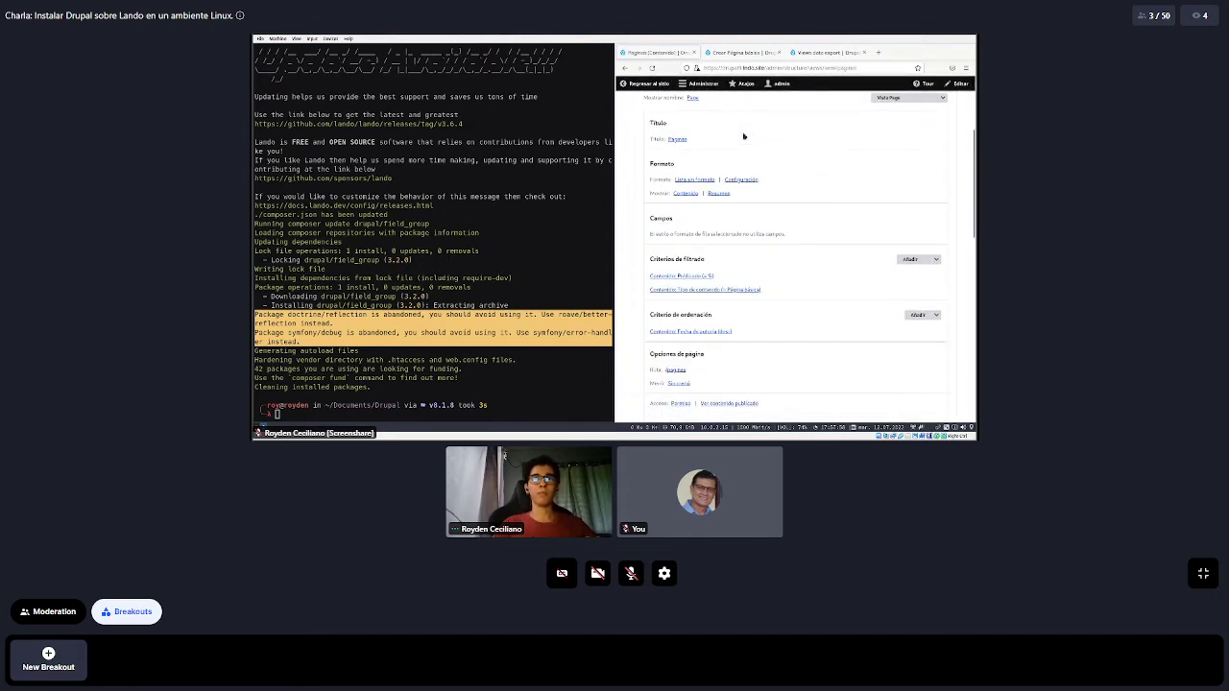
{"action": "scroll", "coordinate": [781, 161], "scroll_direction": "down", "scroll_amount": 1}
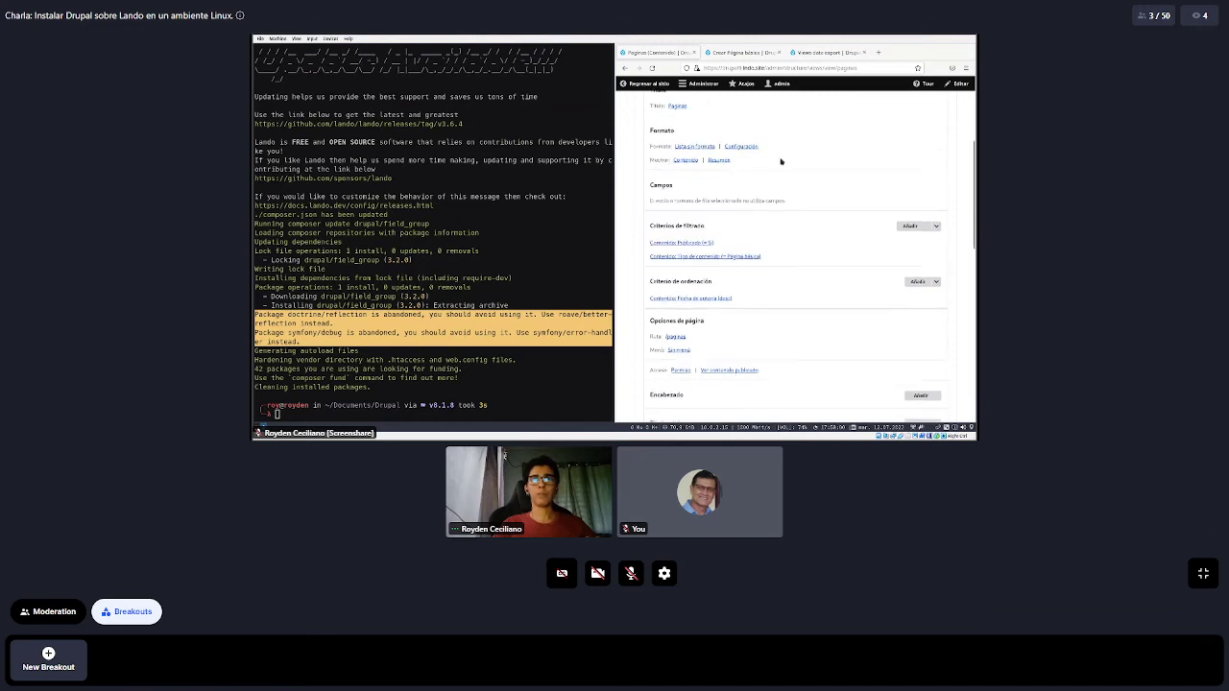
{"action": "scroll", "coordinate": [781, 161], "scroll_direction": "down", "scroll_amount": 10}
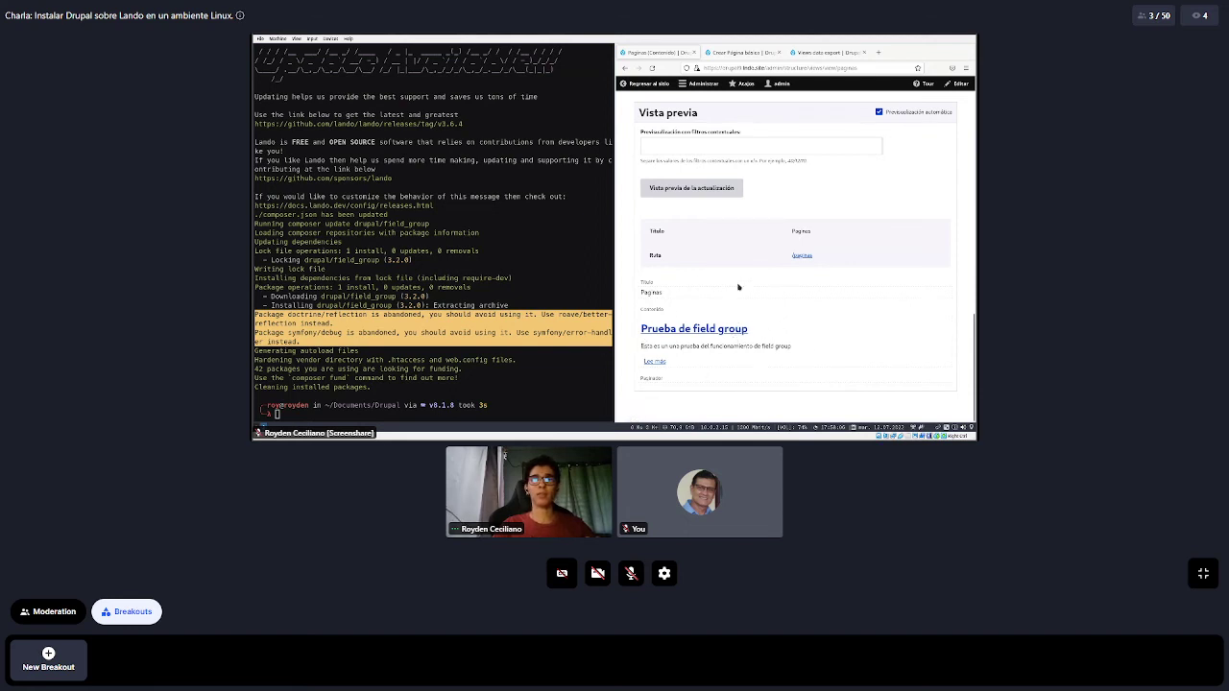
{"action": "scroll", "coordinate": [761, 237], "scroll_direction": "up", "scroll_amount": 2}
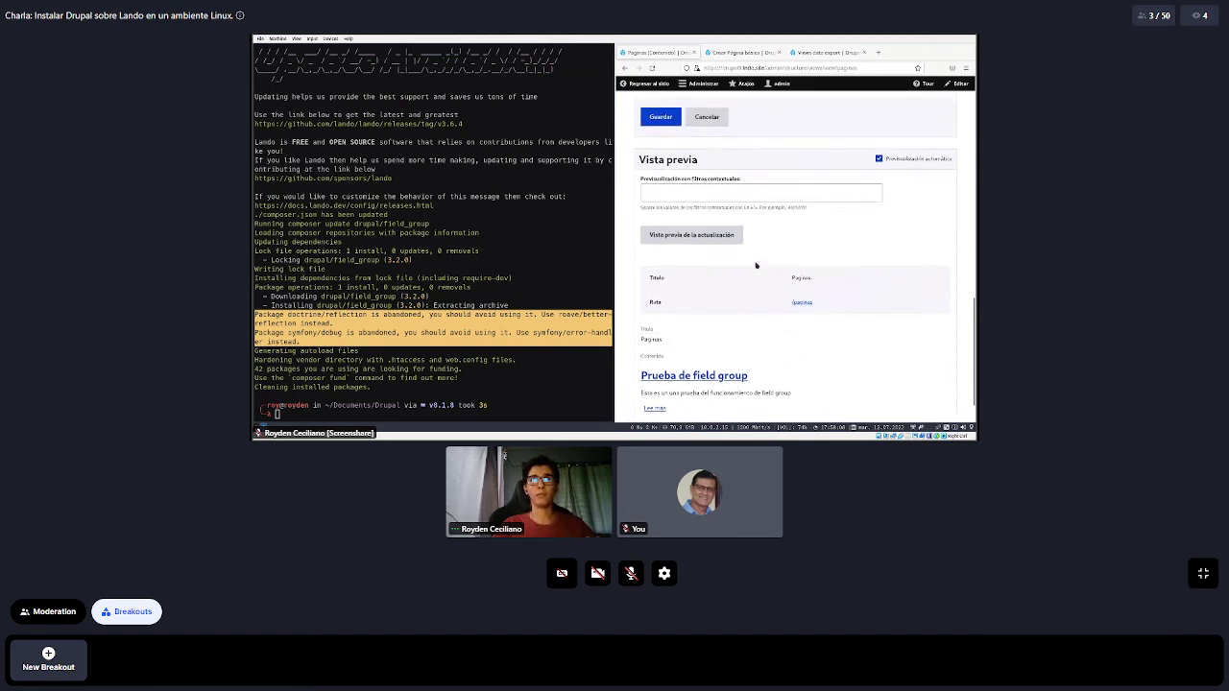
{"action": "scroll", "coordinate": [760, 237], "scroll_direction": "down", "scroll_amount": 2}
{"action": "scroll", "coordinate": [778, 330], "scroll_direction": "up", "scroll_amount": 10}
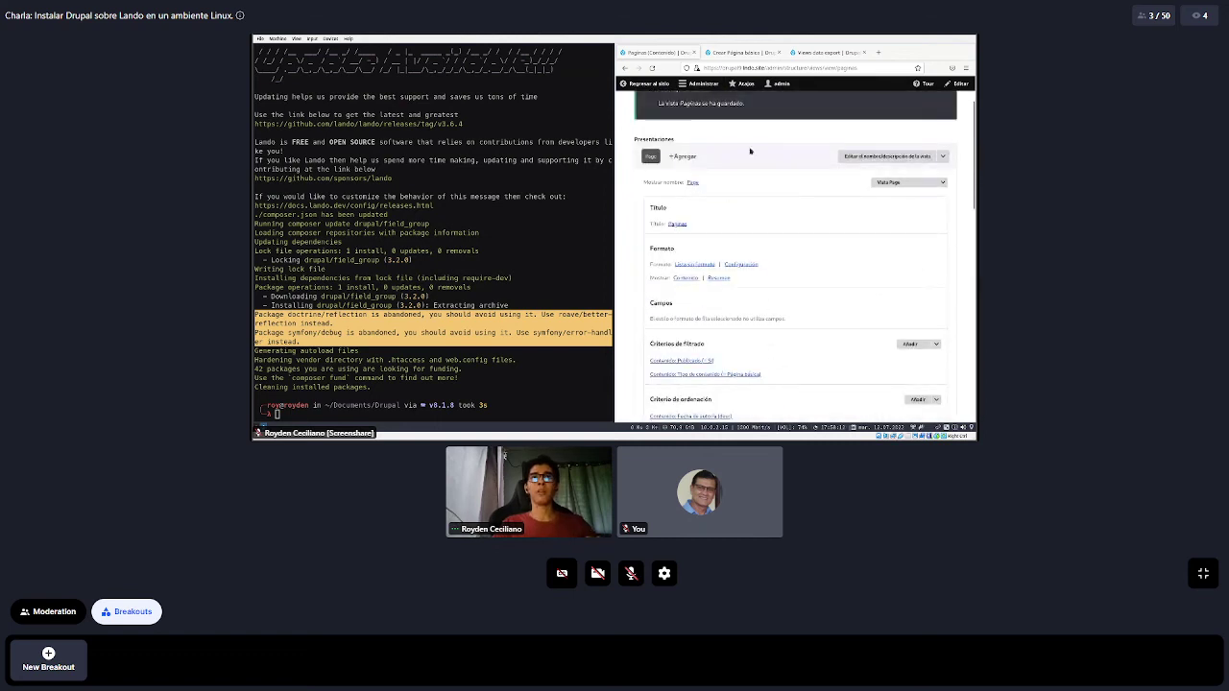
{"action": "scroll", "coordinate": [782, 225], "scroll_direction": "down", "scroll_amount": 10}
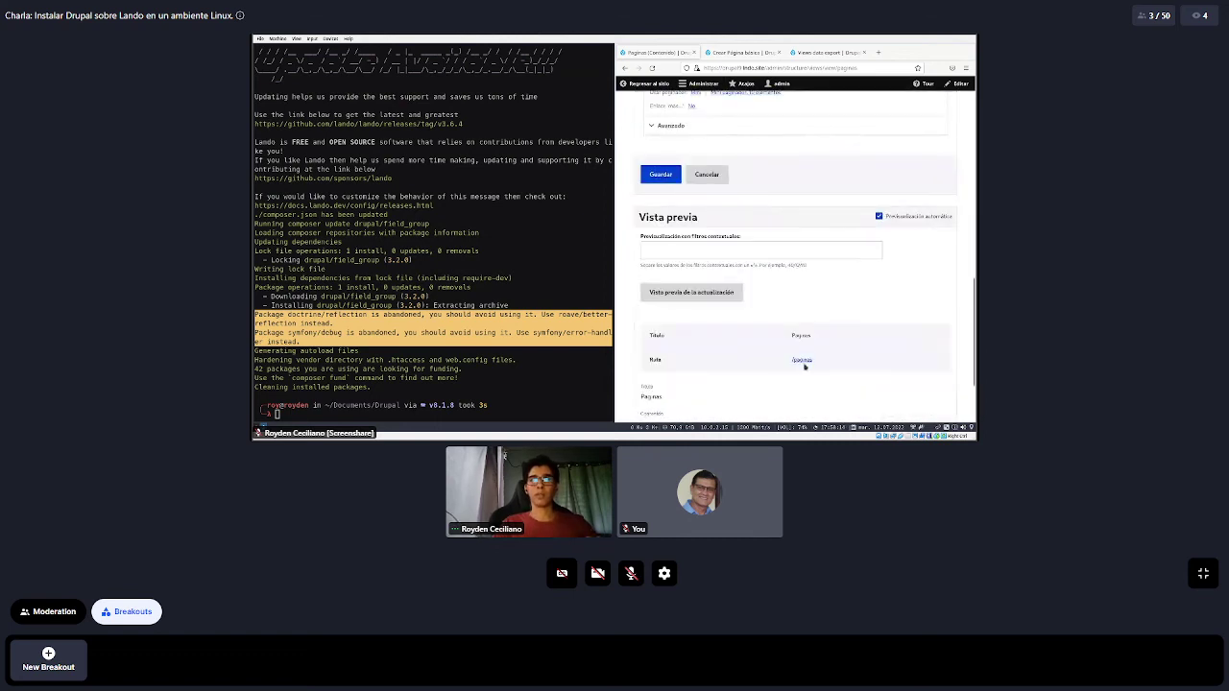
{"action": "right_click", "coordinate": [804, 365]}
{"action": "left_click", "coordinate": [832, 253]}
Title the new basic page 'Prueba 2' and write its short body text
{"action": "left_click", "coordinate": [732, 54]}
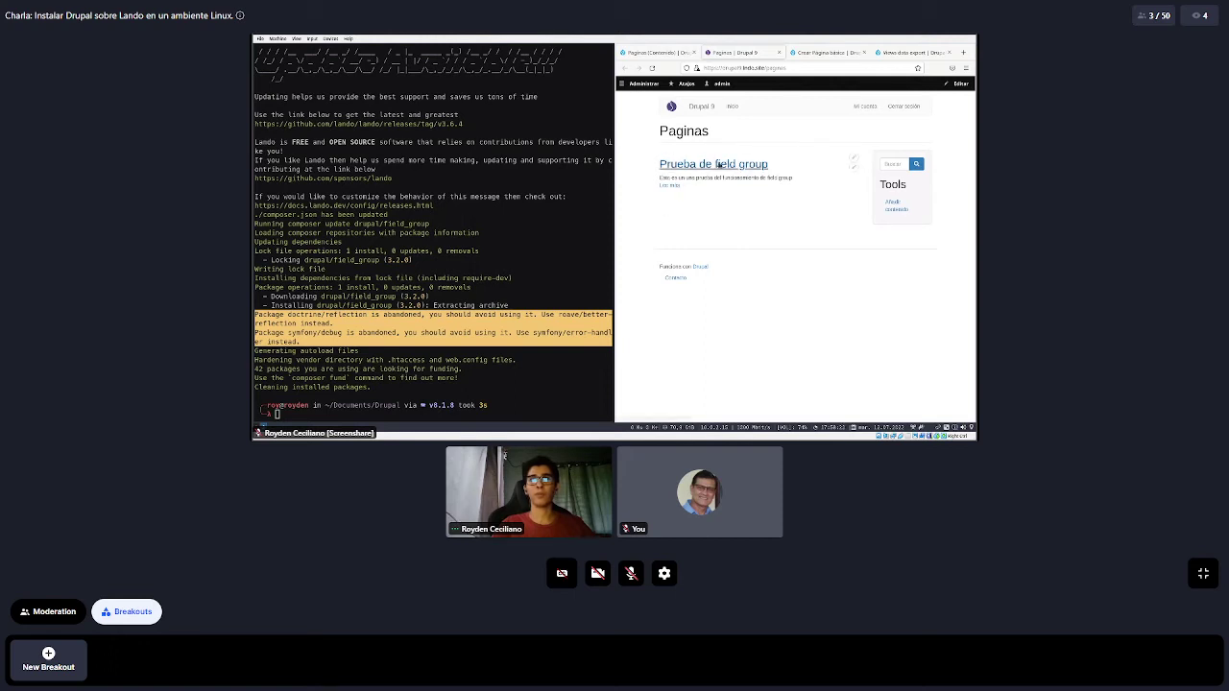
{"action": "left_click", "coordinate": [809, 55]}
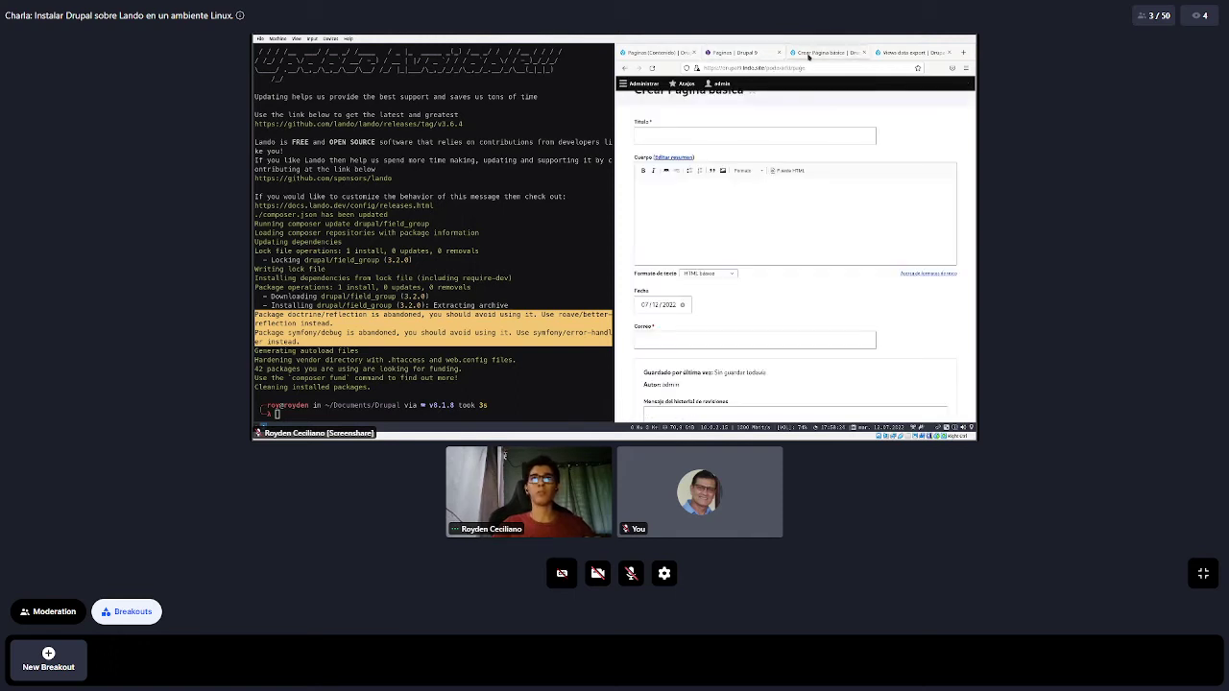
{"action": "scroll", "coordinate": [699, 165], "scroll_direction": "up", "scroll_amount": 1}
{"action": "left_click", "coordinate": [700, 163]}
{"action": "type", "text": "P"}
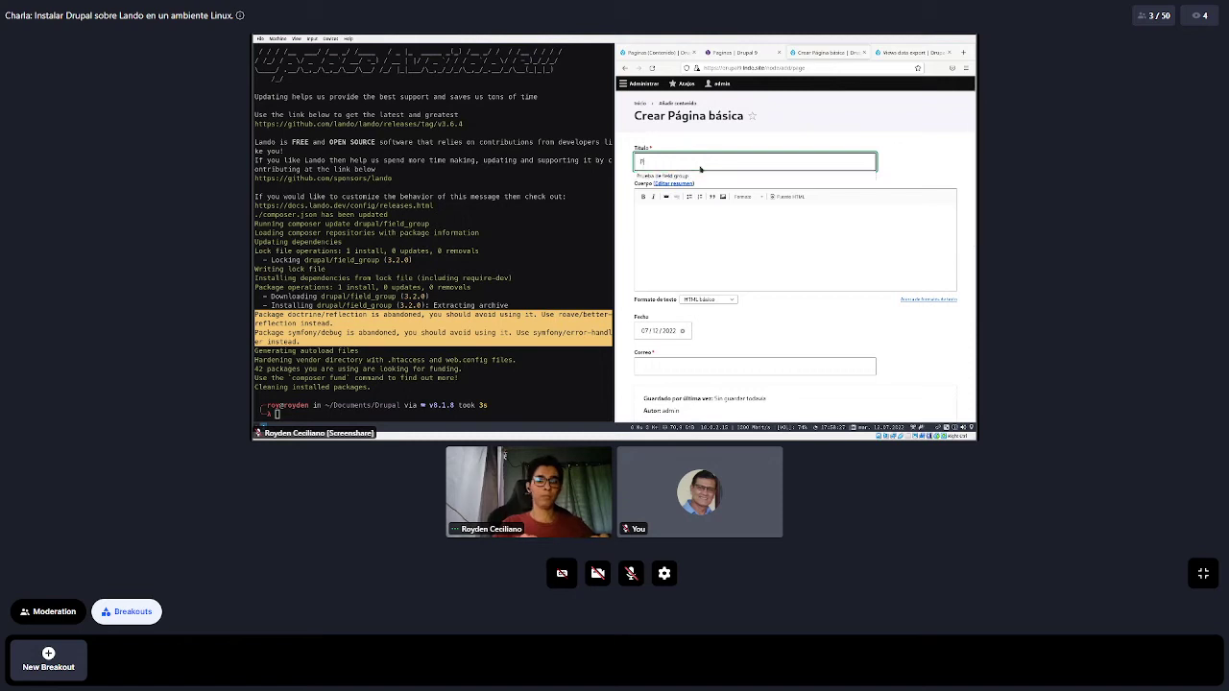
{"action": "type", "text": "rue"}
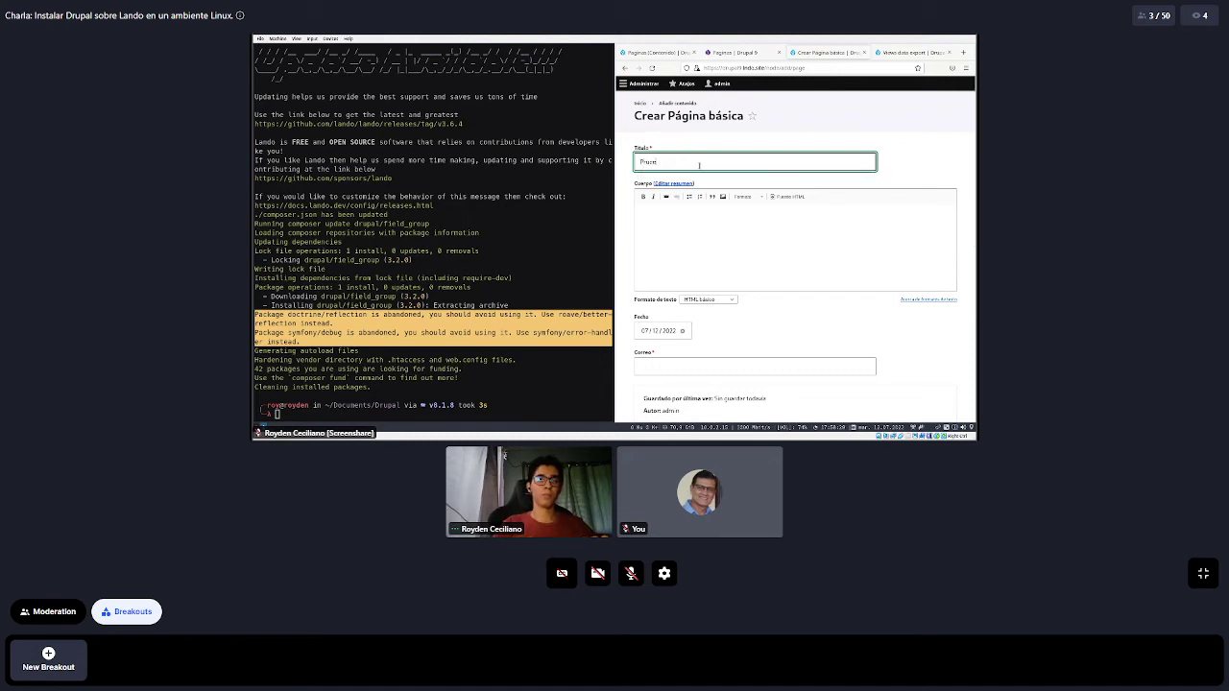
{"action": "type", "text": "ba 2"}
{"action": "left_click", "coordinate": [676, 249]}
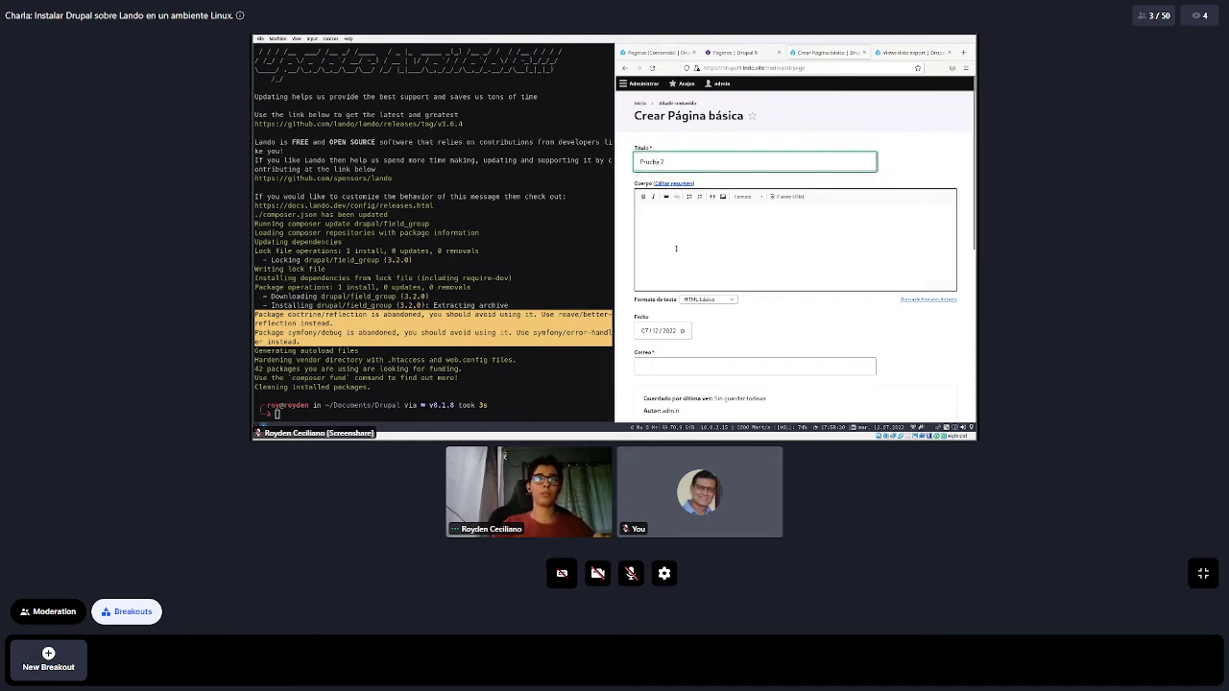
{"action": "scroll", "coordinate": [678, 242], "scroll_direction": "down", "scroll_amount": 1}
{"action": "type", "text": "Esta es la segunda"}
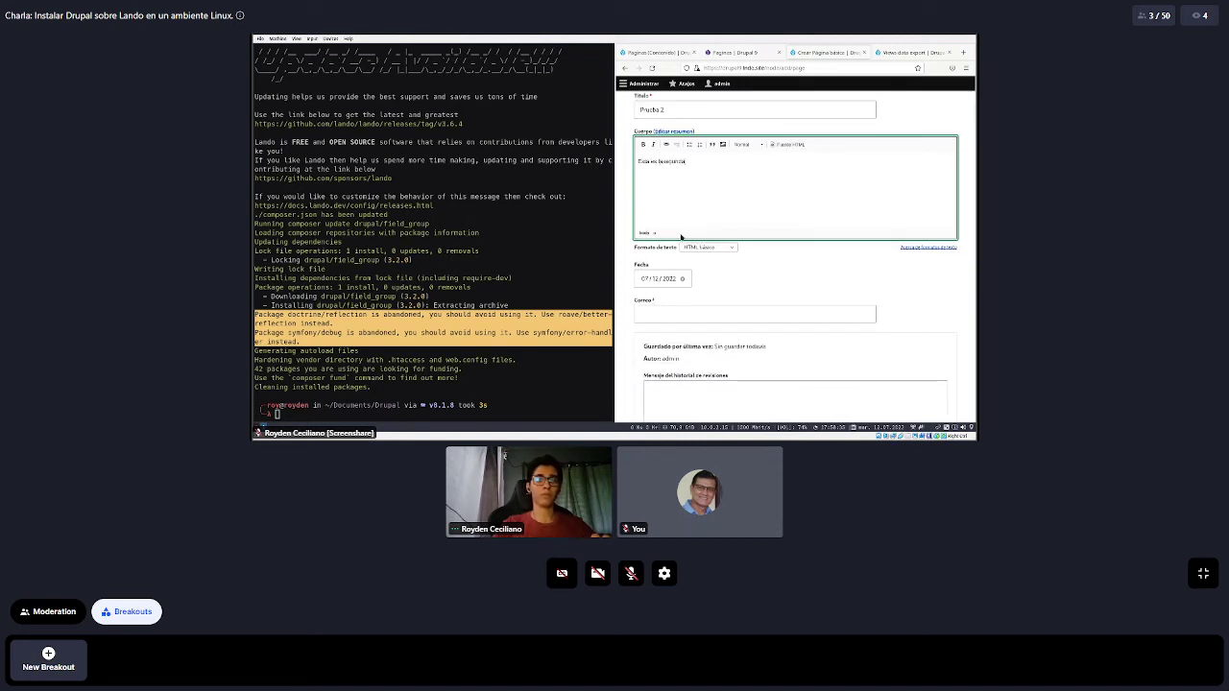
{"action": "type", "text": "eba"}
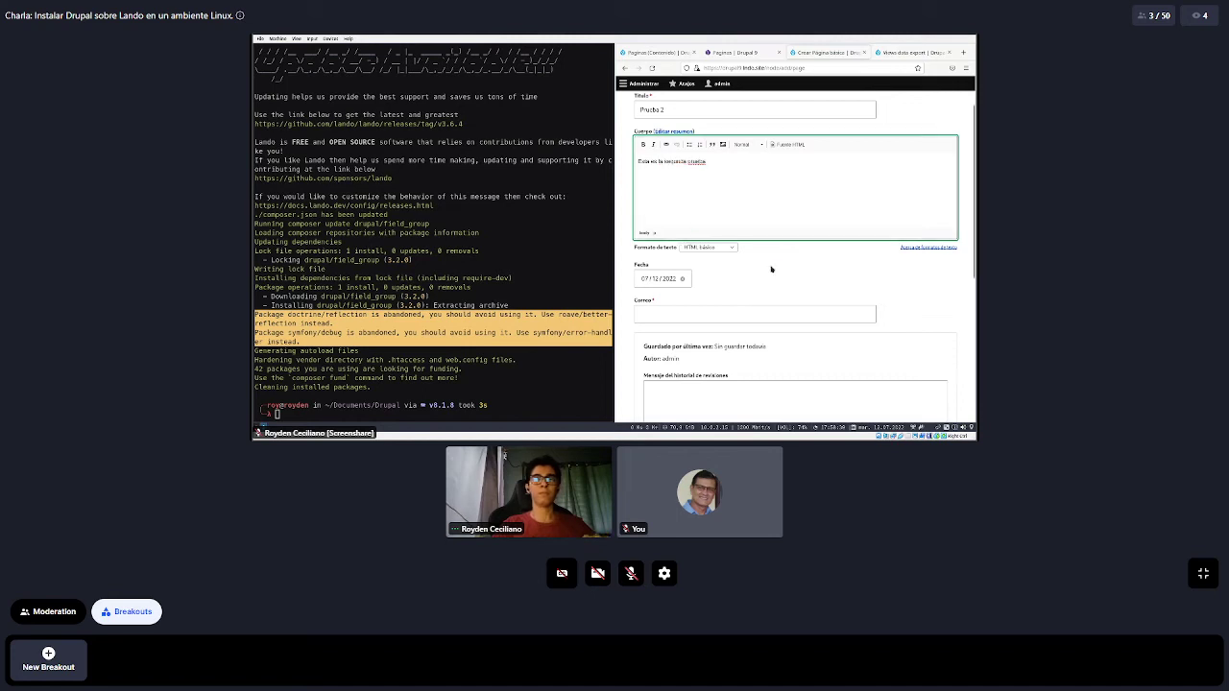
Set the Fecha to 07/12/2022, fill in the contact e-mail, and save the published page
{"action": "scroll", "coordinate": [708, 209], "scroll_direction": "down", "scroll_amount": 2}
{"action": "left_click", "coordinate": [639, 173]}
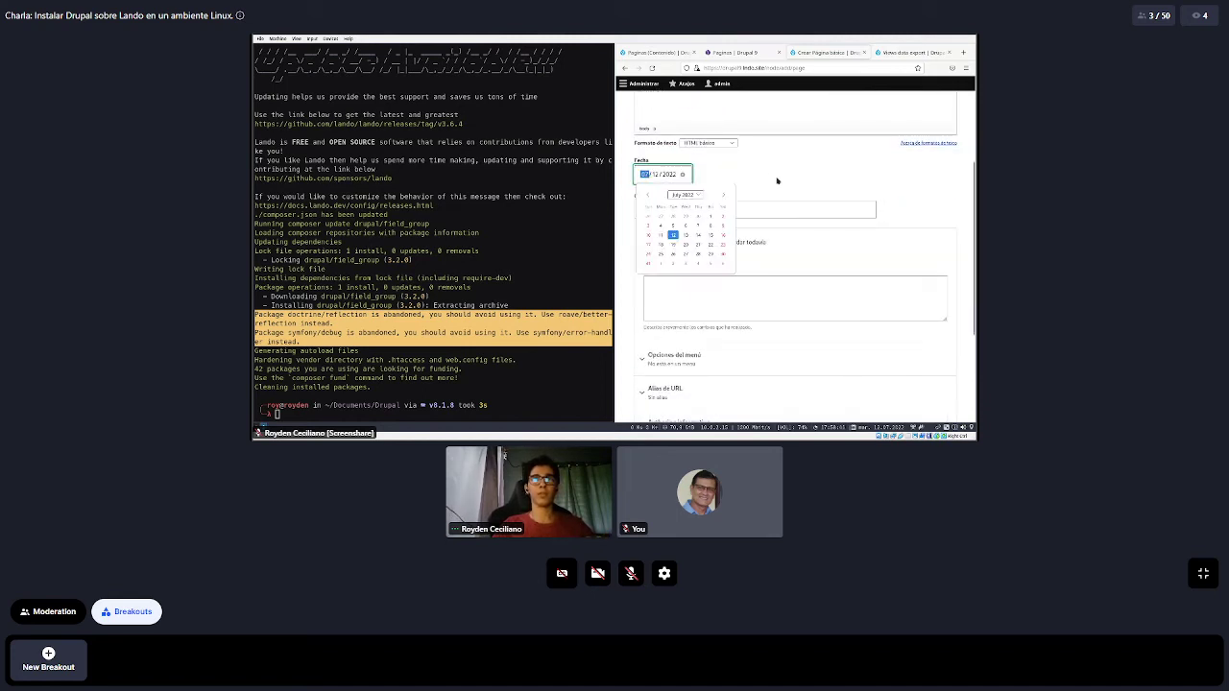
{"action": "left_click", "coordinate": [662, 211]}
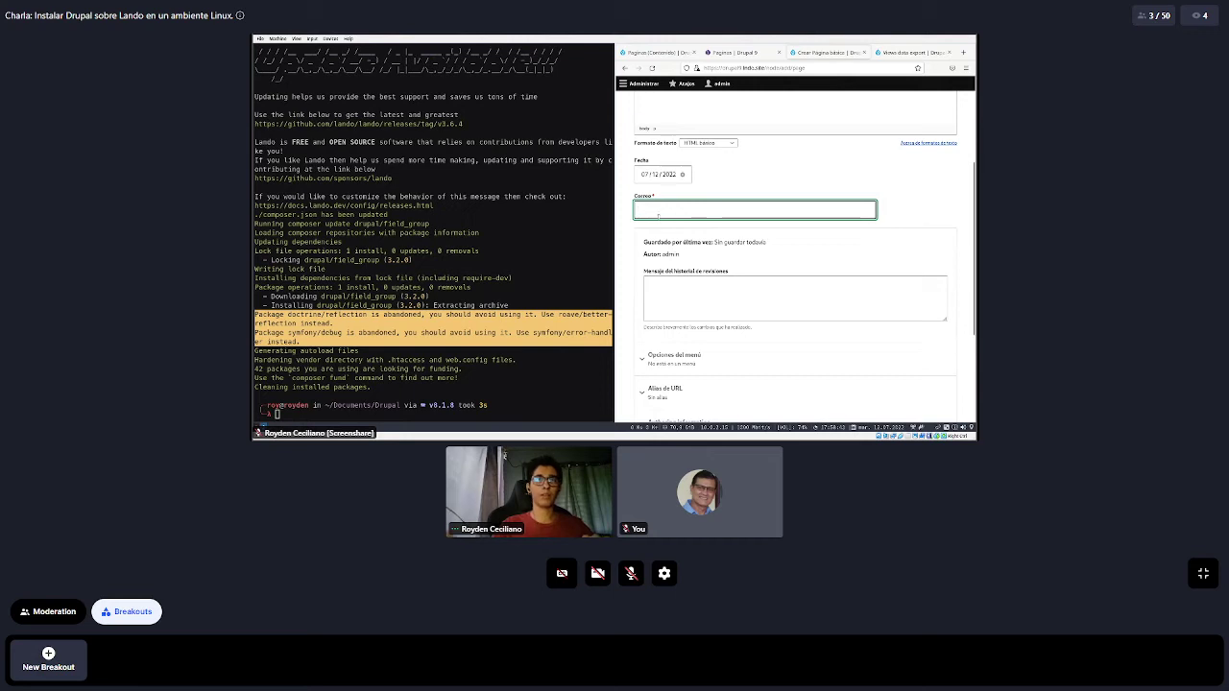
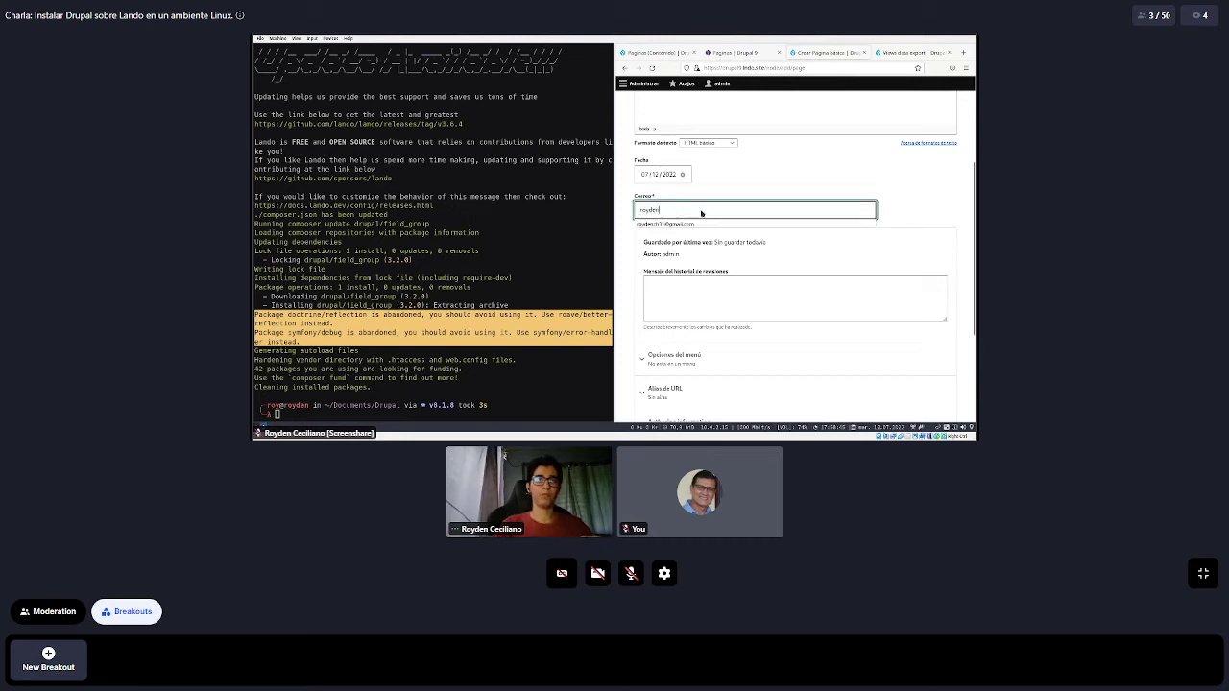
{"action": "left_click", "coordinate": [694, 224]}
{"action": "left_click", "coordinate": [808, 190]}
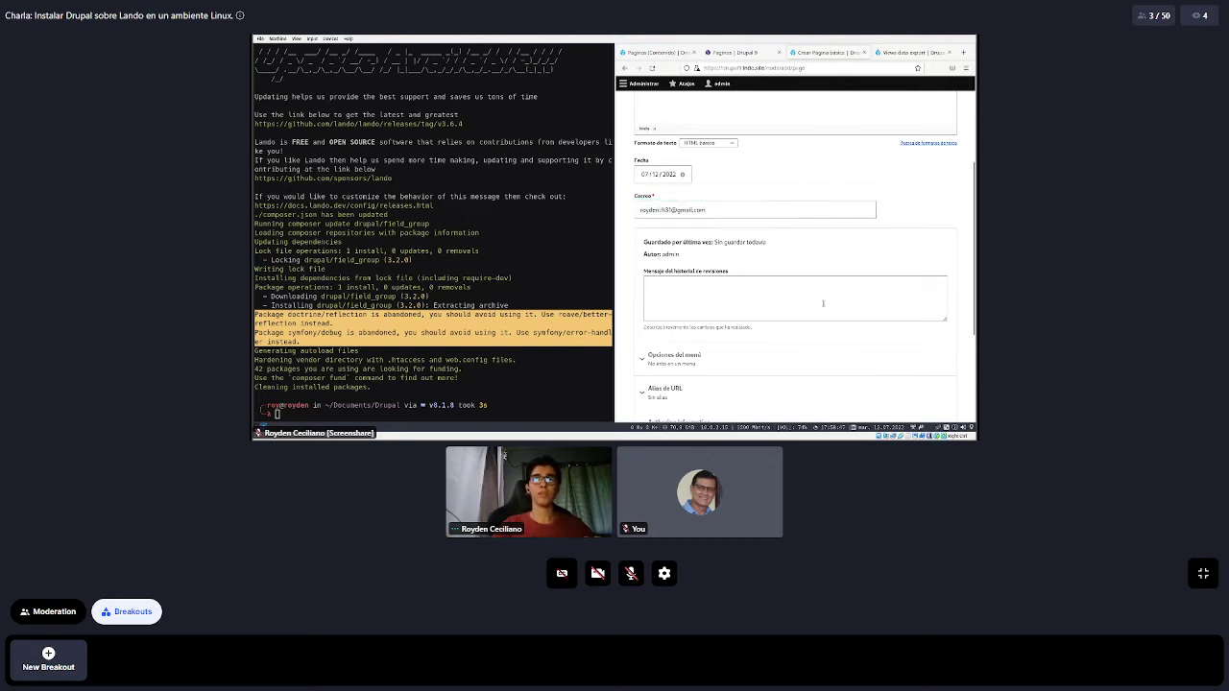
{"action": "scroll", "coordinate": [748, 179], "scroll_direction": "down", "scroll_amount": 4}
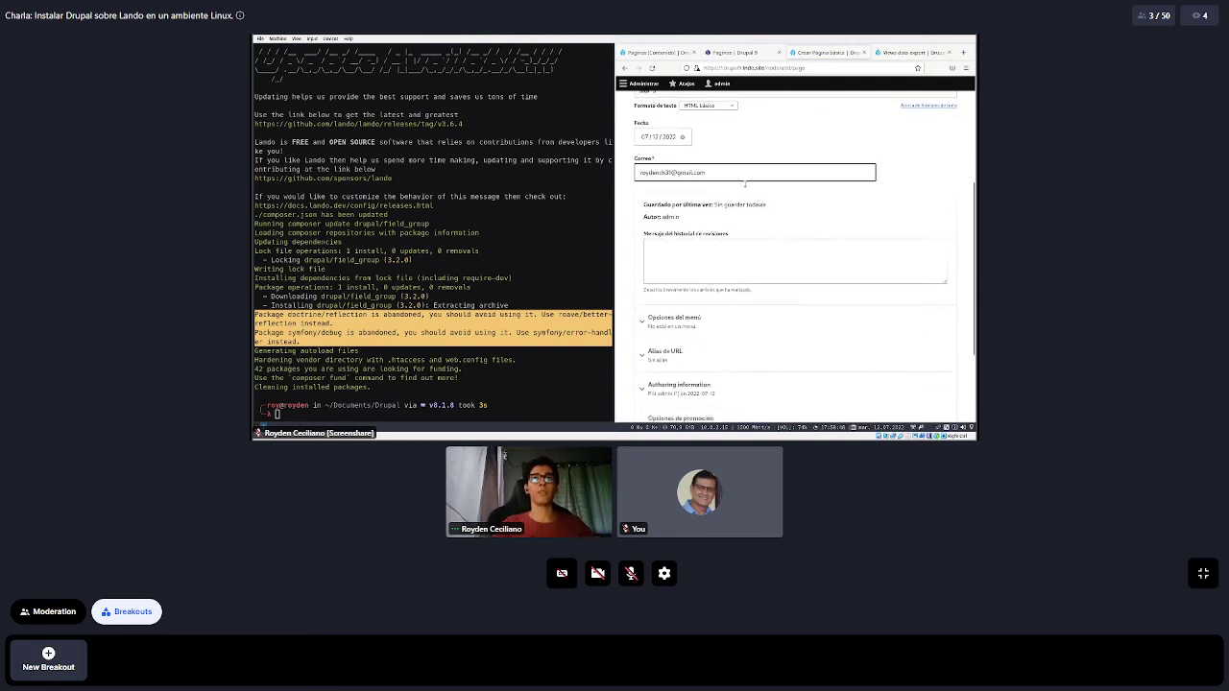
{"action": "left_click", "coordinate": [654, 371]}
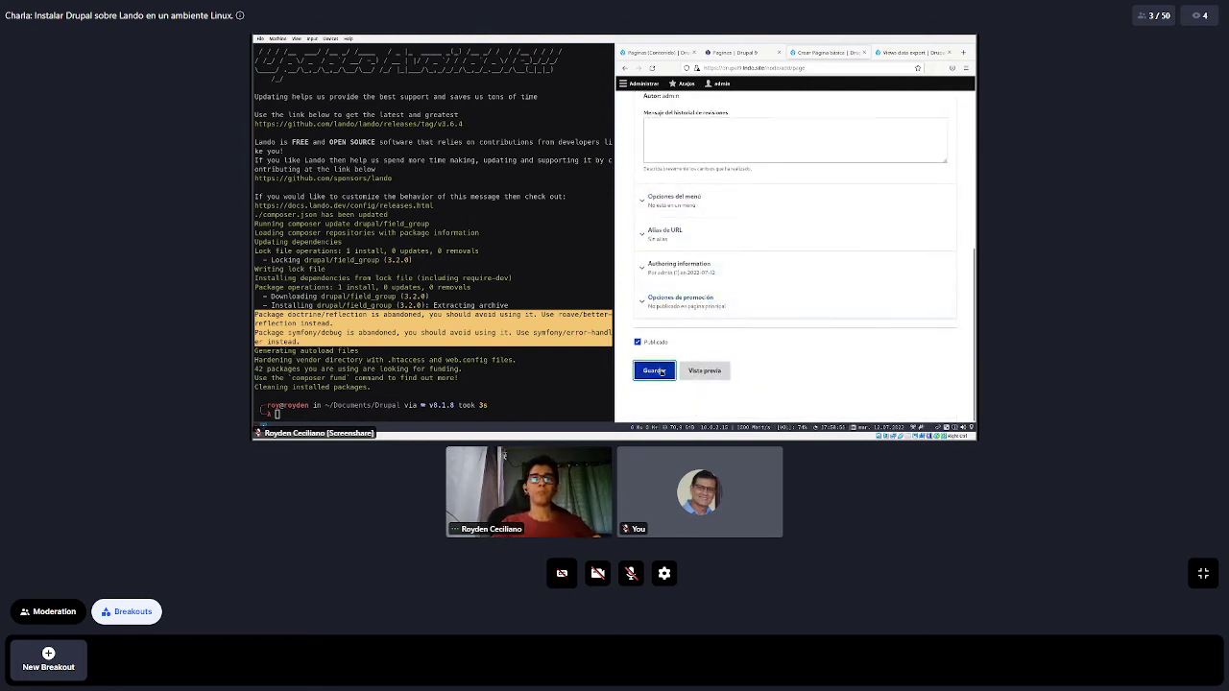
Reload the Paginas listing to show Prueba 2, then move back through tabs to Views data export
{"action": "left_click", "coordinate": [738, 56]}
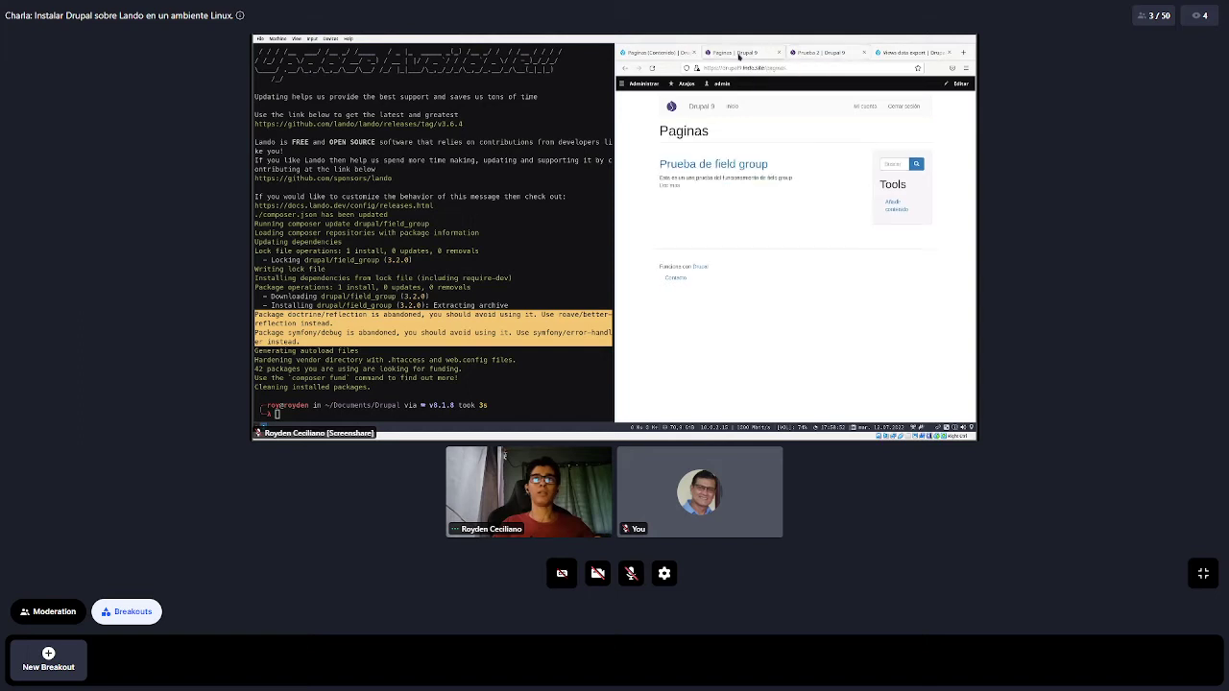
{"action": "left_click", "coordinate": [651, 67]}
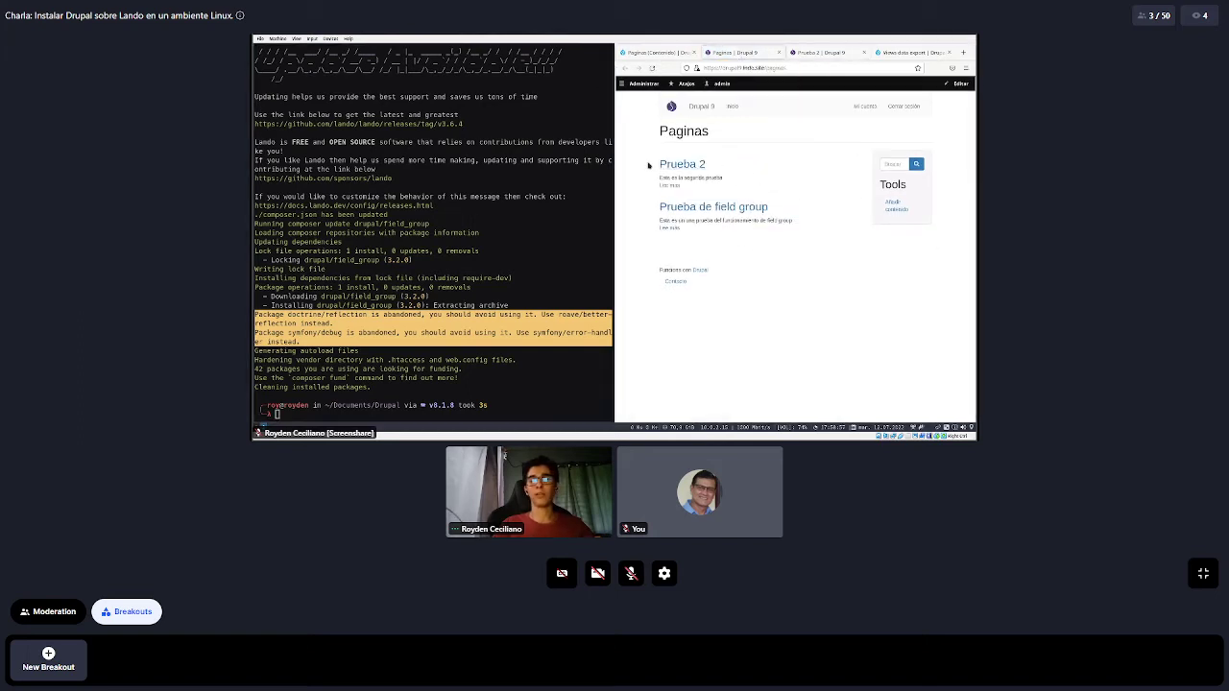
{"action": "left_click_drag", "start_coordinate": [685, 245], "coordinate": [686, 250]}
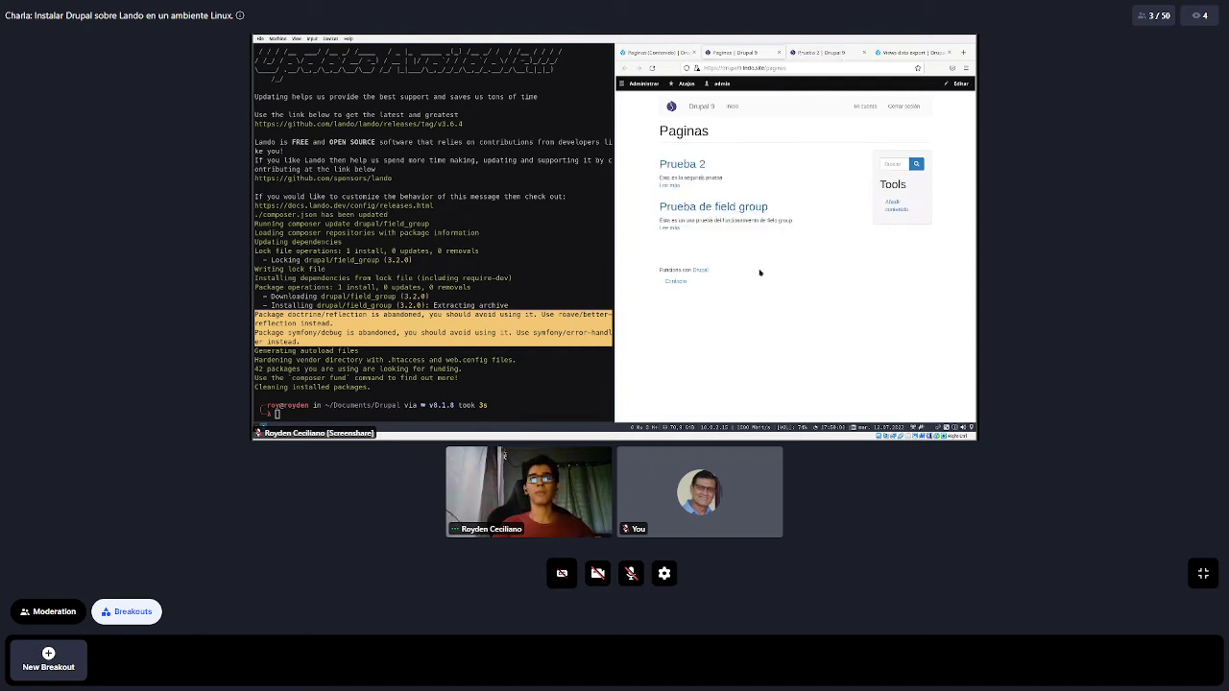
{"action": "left_click_drag", "start_coordinate": [759, 273], "coordinate": [765, 279]}
{"action": "left_click", "coordinate": [796, 147]}
{"action": "key", "text": "ctrl+shift+Tab"}
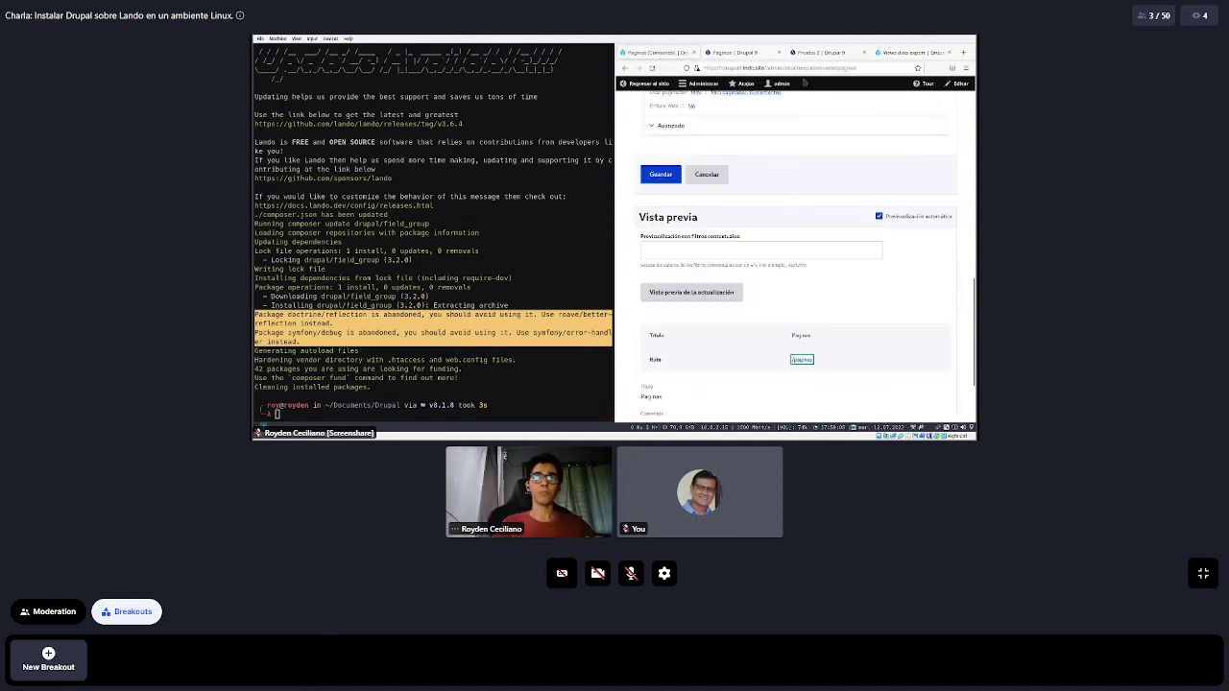
{"action": "key", "text": "ctrl+shift+Tab"}
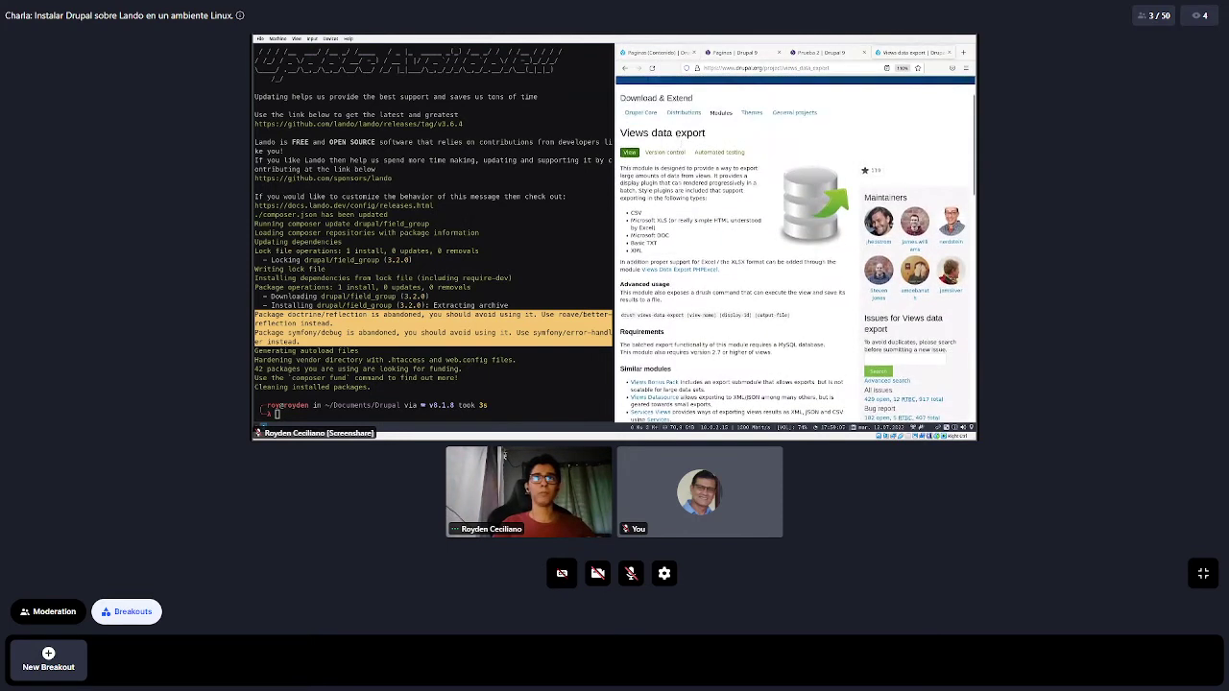
Highlight the Views data export title, then visit the local Contactar page and go back
{"action": "left_click_drag", "start_coordinate": [621, 134], "coordinate": [706, 134]}
{"action": "left_click", "coordinate": [684, 182]}
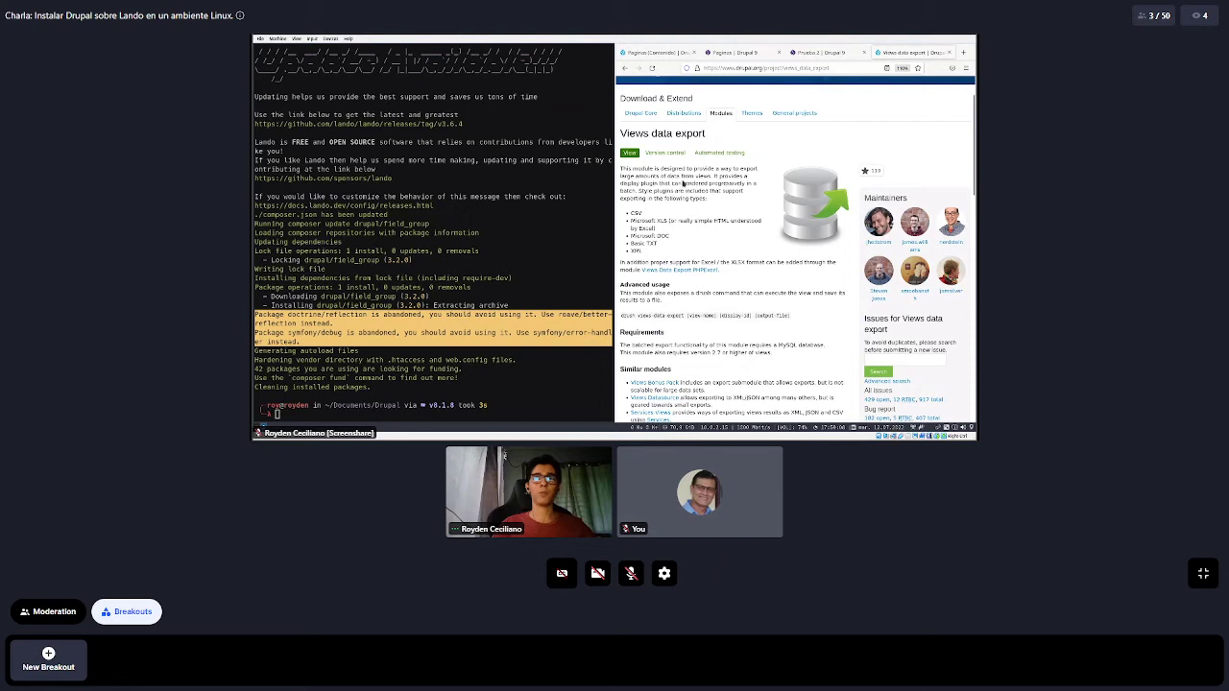
{"action": "left_click", "coordinate": [741, 53]}
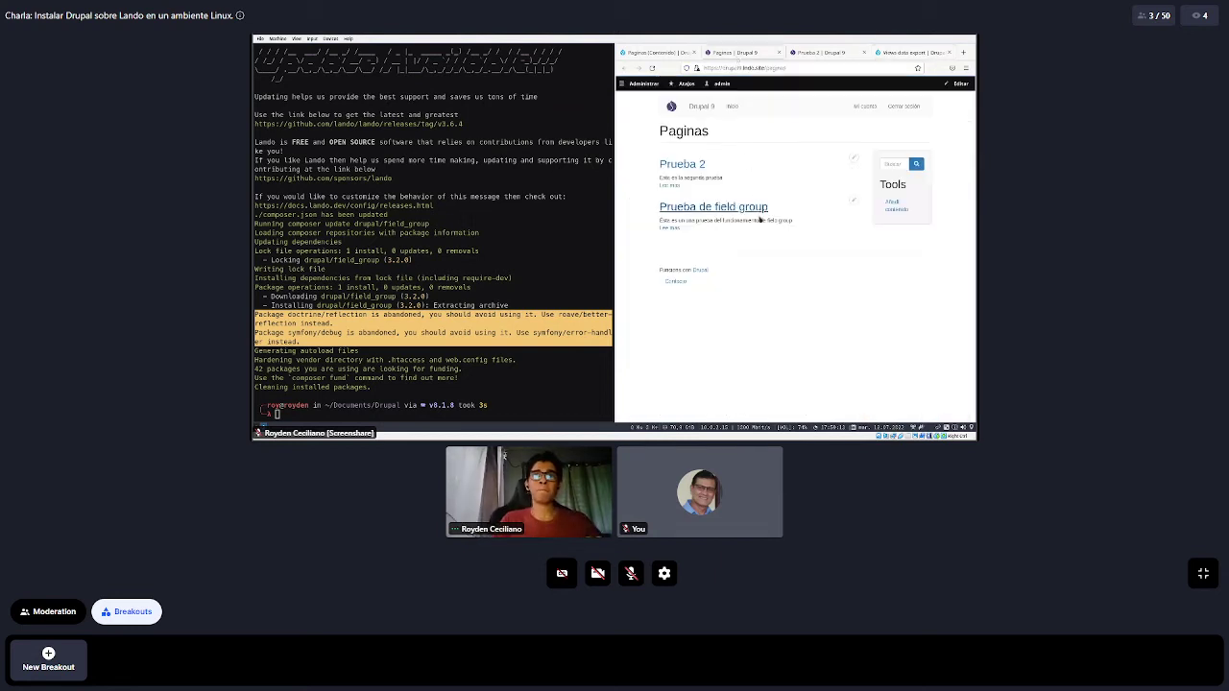
{"action": "left_click_drag", "start_coordinate": [759, 220], "coordinate": [675, 281]}
{"action": "left_click", "coordinate": [675, 281]}
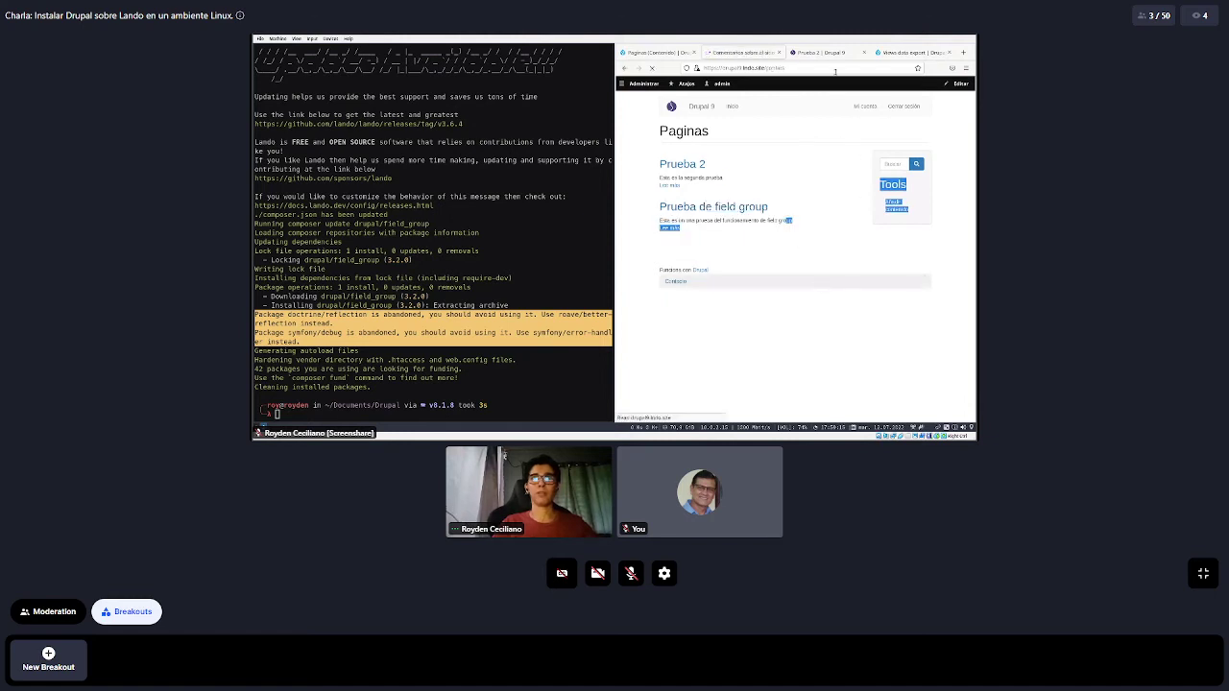
{"action": "key", "text": "alt+Left"}
Point out XLS and DOC among Views data export's supported formats, then return to the view editor
{"action": "left_click", "coordinate": [888, 54]}
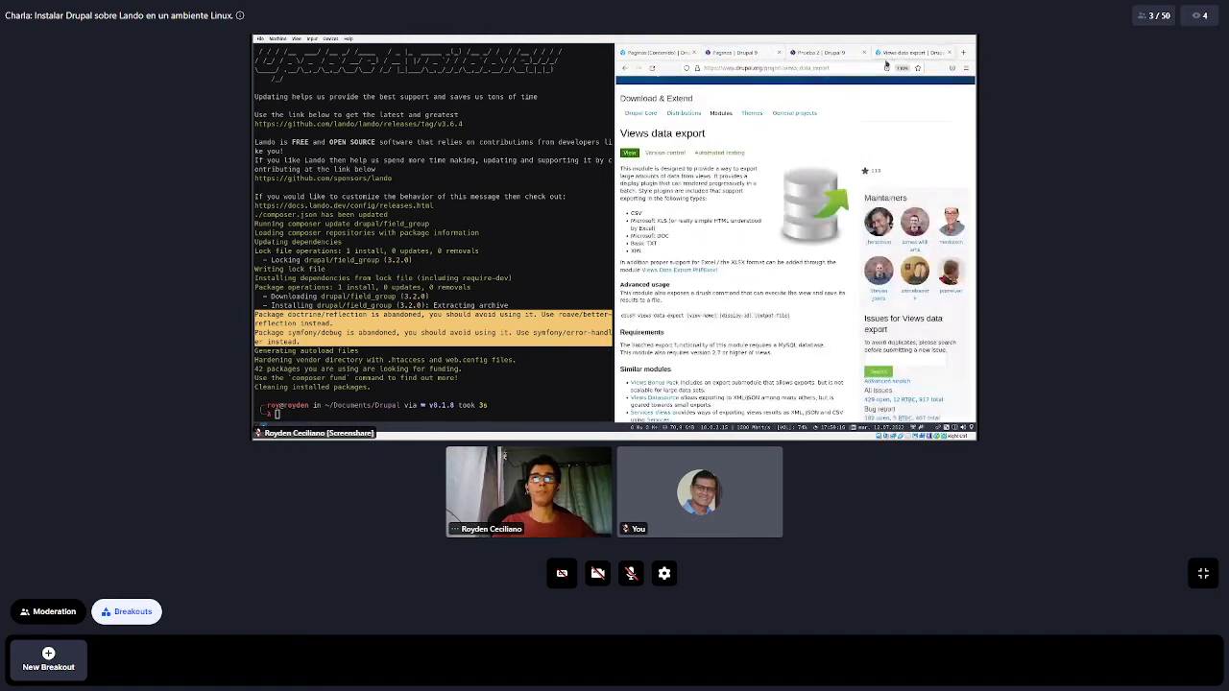
{"action": "scroll", "coordinate": [639, 156], "scroll_direction": "down", "scroll_amount": 2}
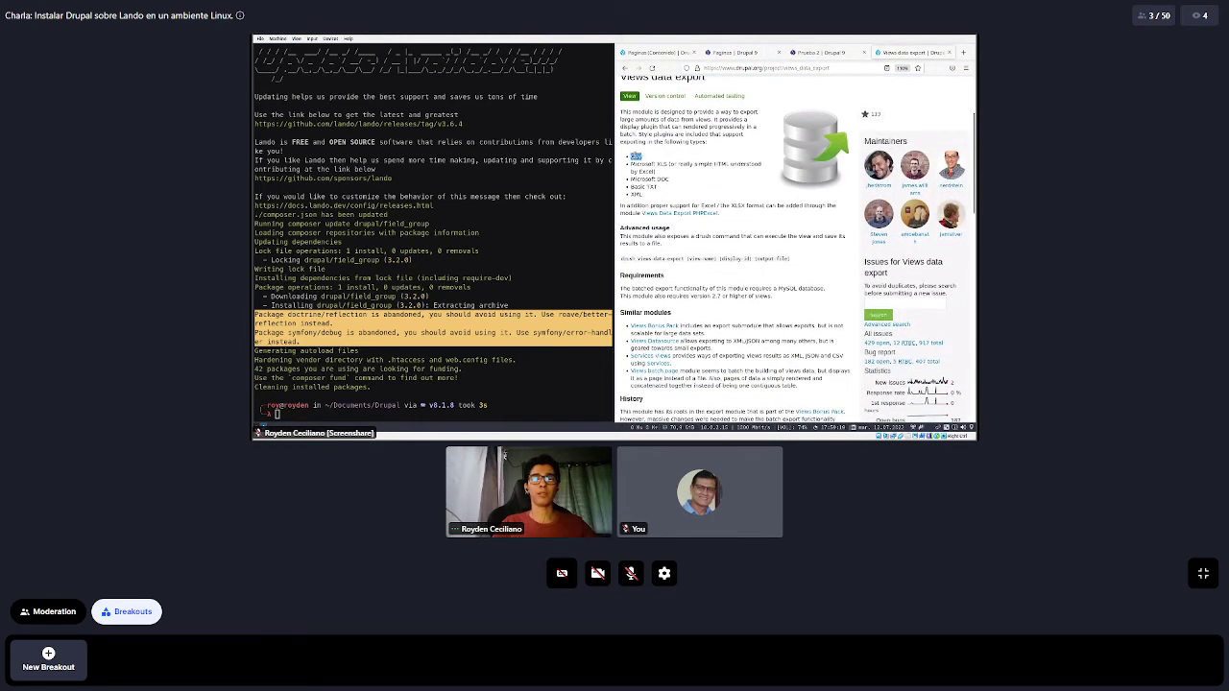
{"action": "double_click", "coordinate": [659, 164]}
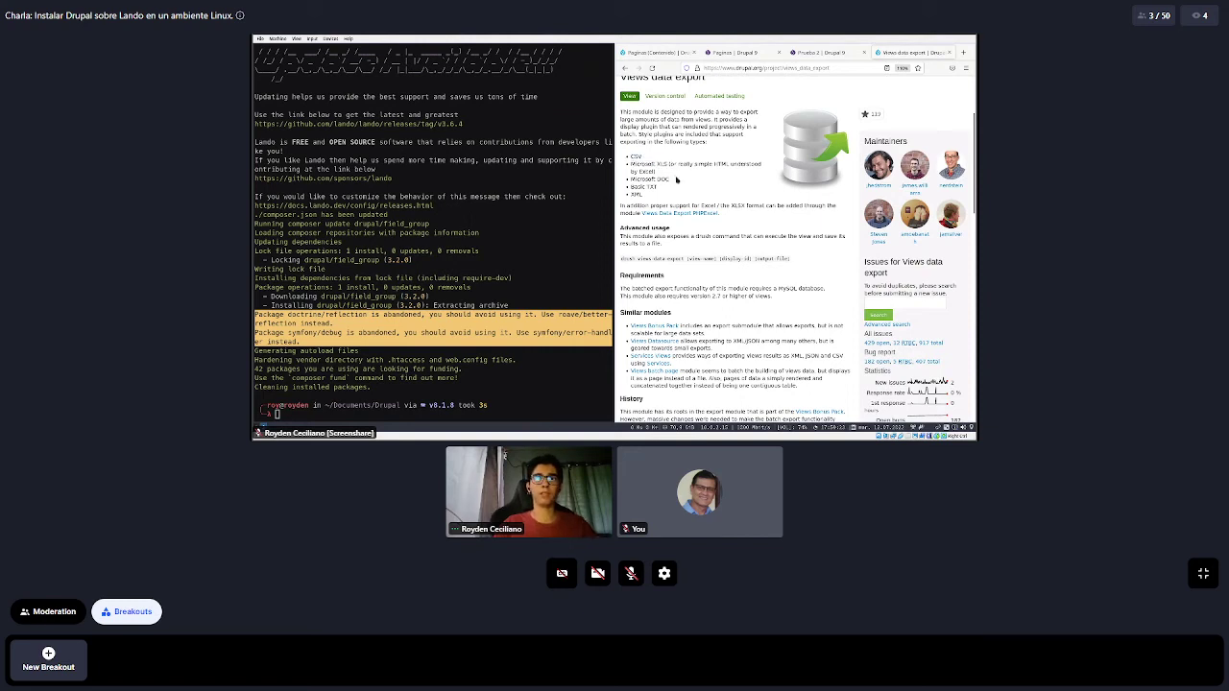
{"action": "double_click", "coordinate": [664, 179]}
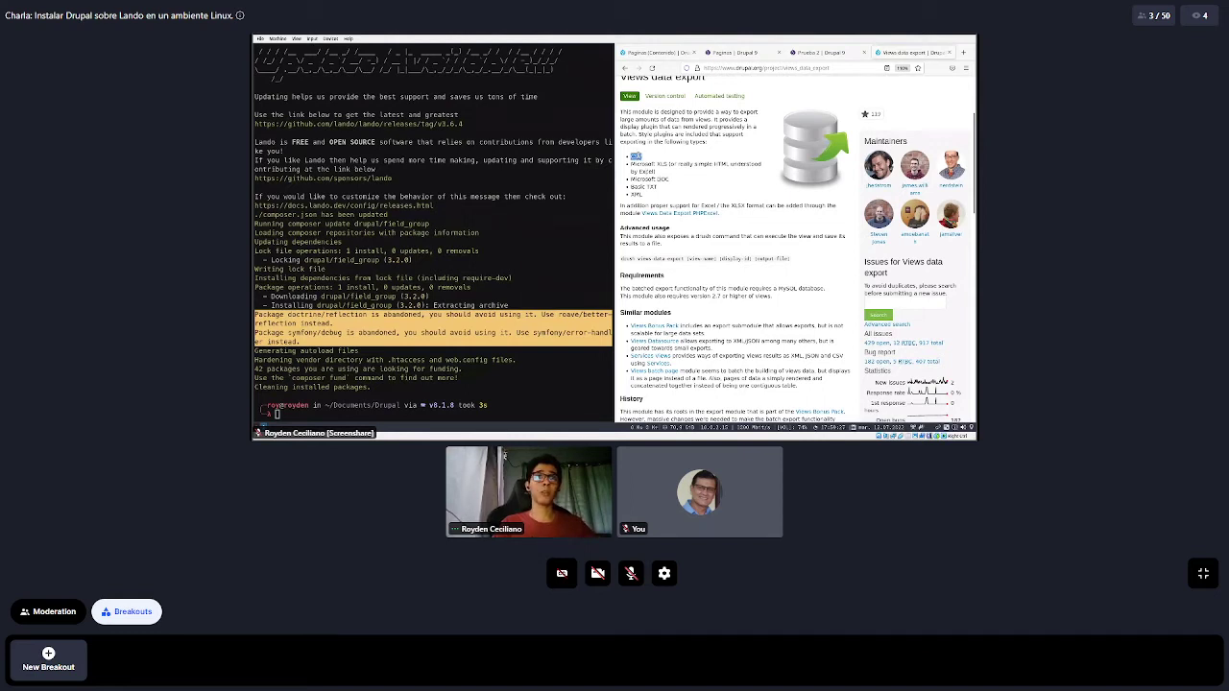
{"action": "left_click", "coordinate": [669, 190]}
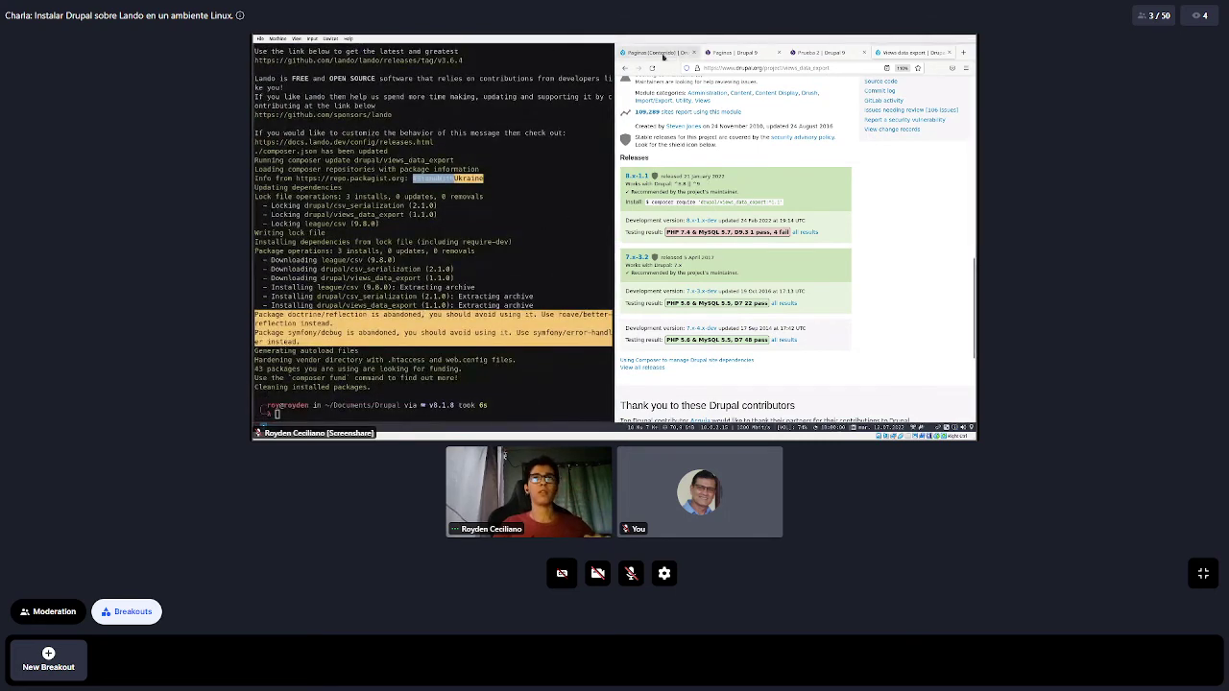
{"action": "left_click", "coordinate": [657, 53]}
Open the Extender (Extend) page in a new browser tab from the administration menu
{"action": "left_click", "coordinate": [701, 84]}
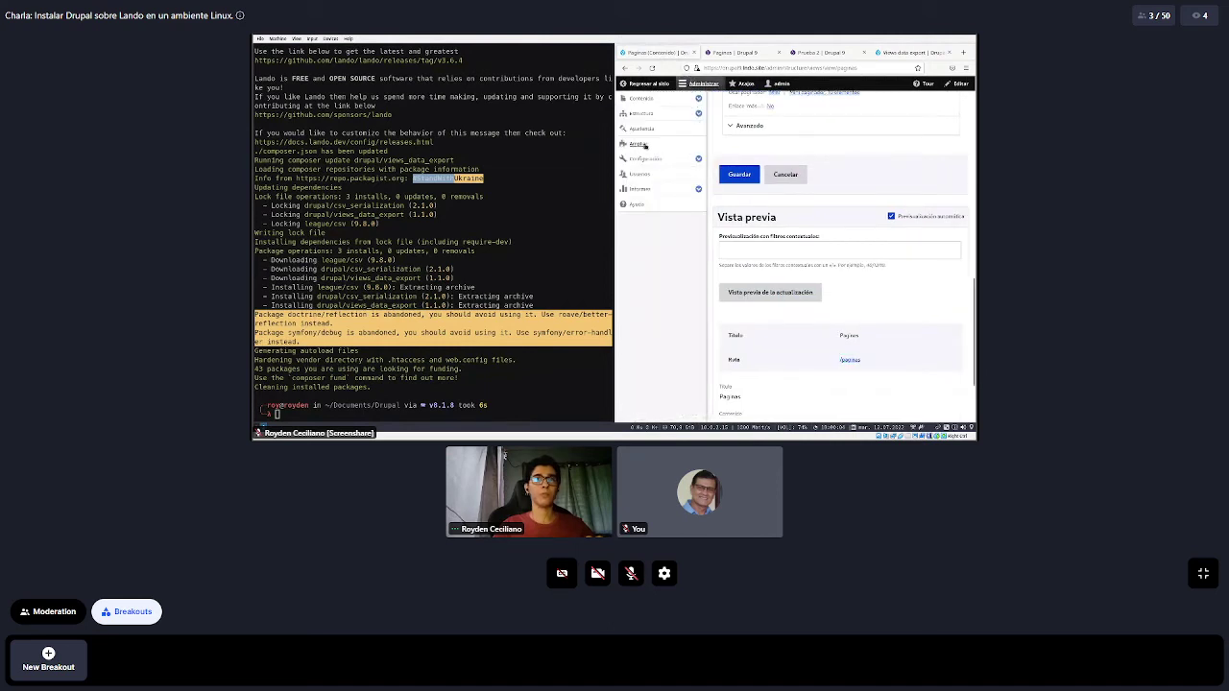
{"action": "middle_click", "coordinate": [682, 158]}
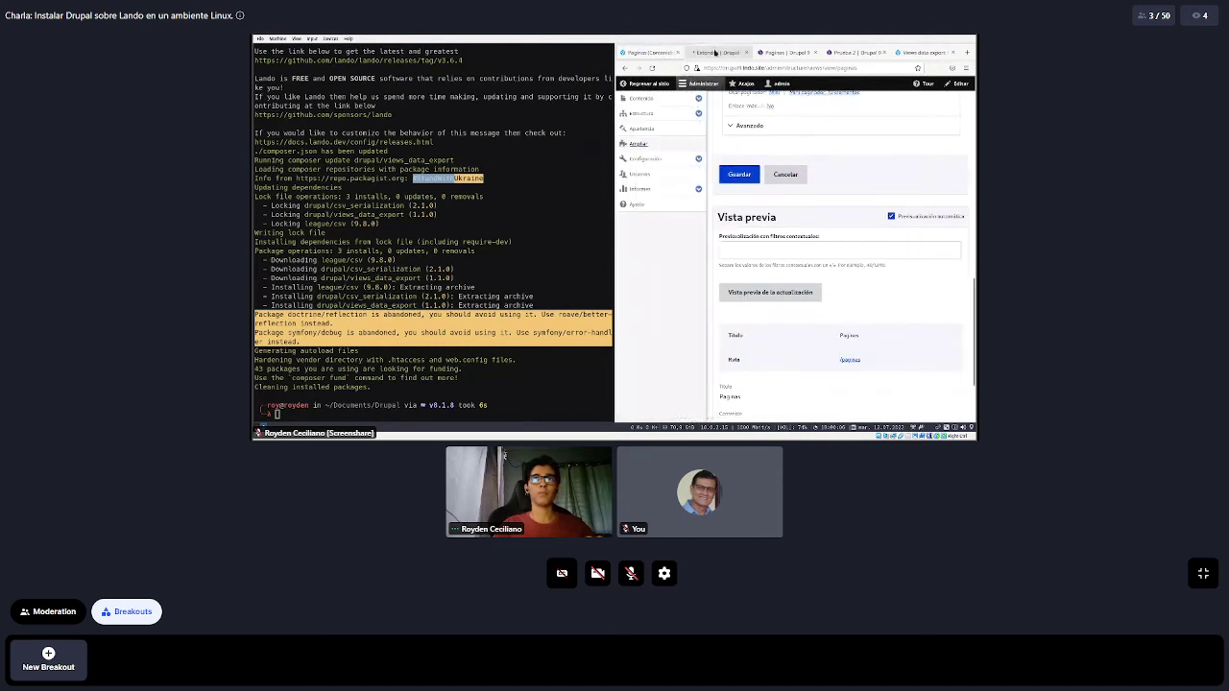
{"action": "left_click", "coordinate": [708, 52]}
{"action": "left_click", "coordinate": [677, 84]}
Filter modules by 'views', tick Views Data Export and install it
{"action": "left_click", "coordinate": [743, 231]}
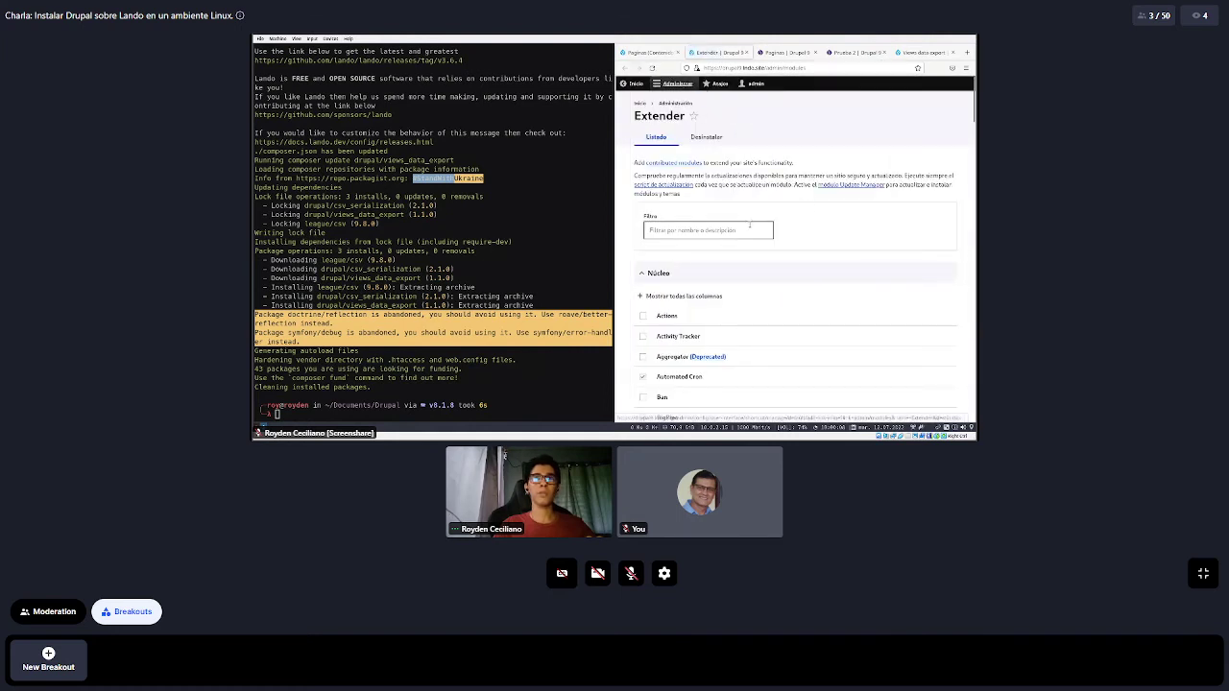
{"action": "left_click", "coordinate": [408, 278]}
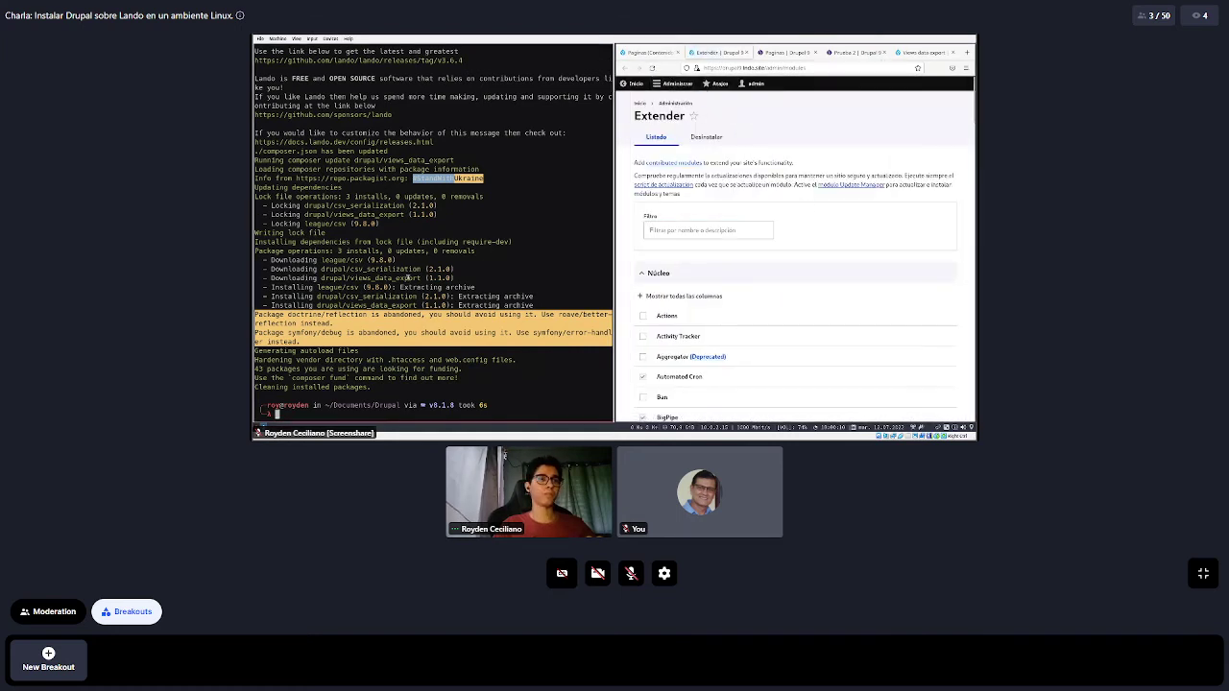
{"action": "left_click", "coordinate": [403, 286]}
{"action": "double_click", "coordinate": [373, 279]}
{"action": "left_click", "coordinate": [688, 229]}
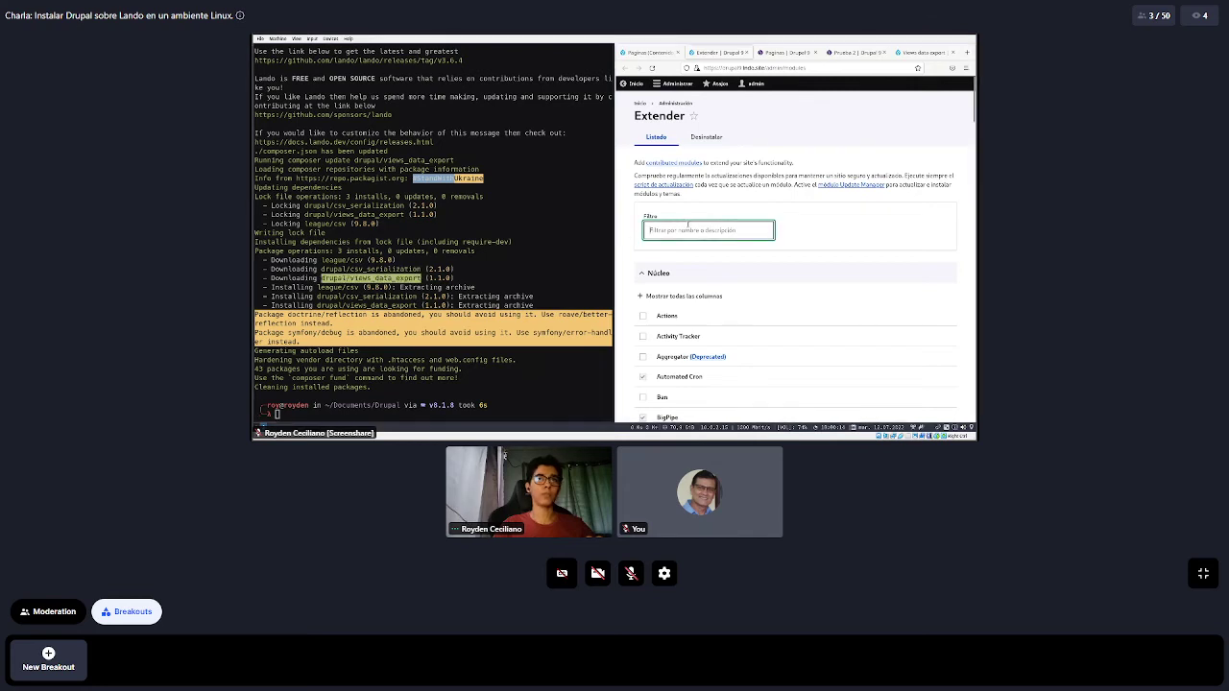
{"action": "type", "text": "views"}
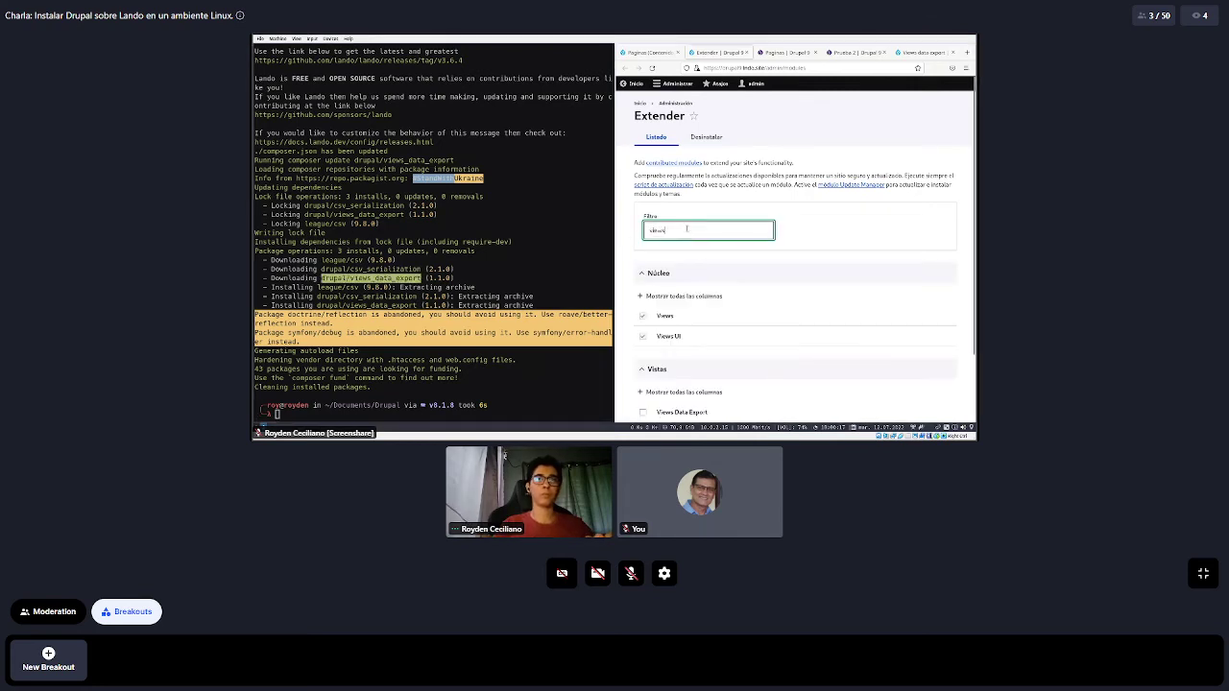
{"action": "scroll", "coordinate": [687, 229], "scroll_direction": "down", "scroll_amount": 2}
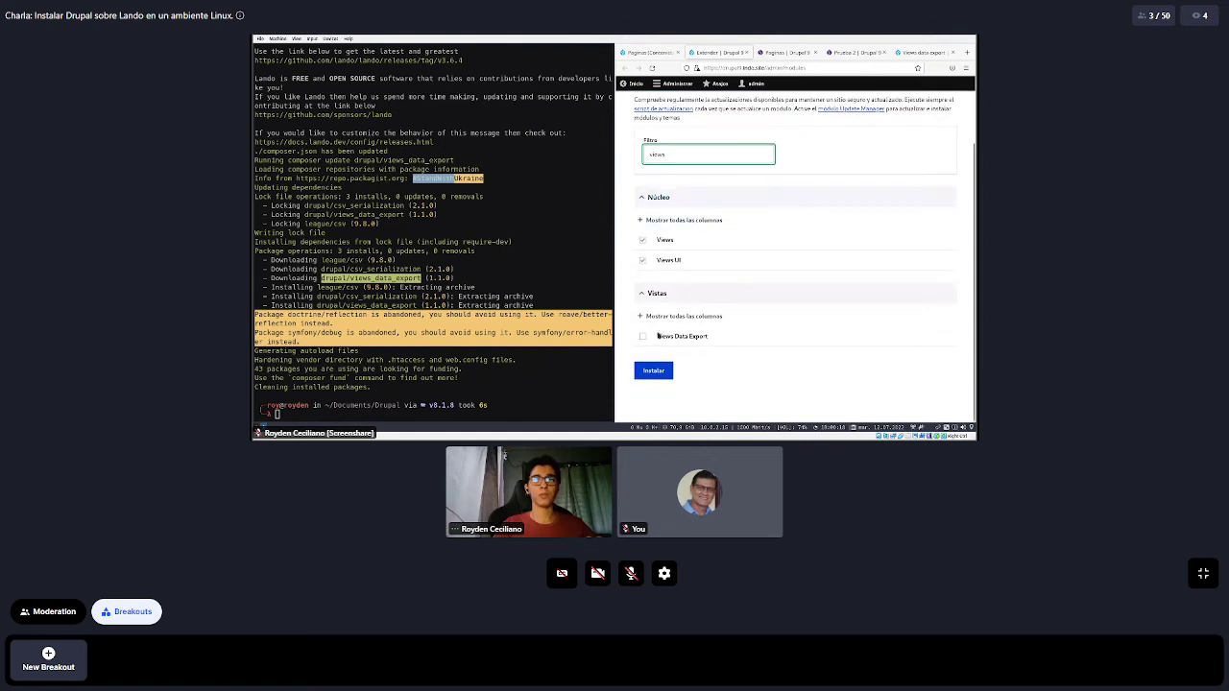
{"action": "left_click", "coordinate": [643, 336]}
{"action": "left_click", "coordinate": [653, 371]}
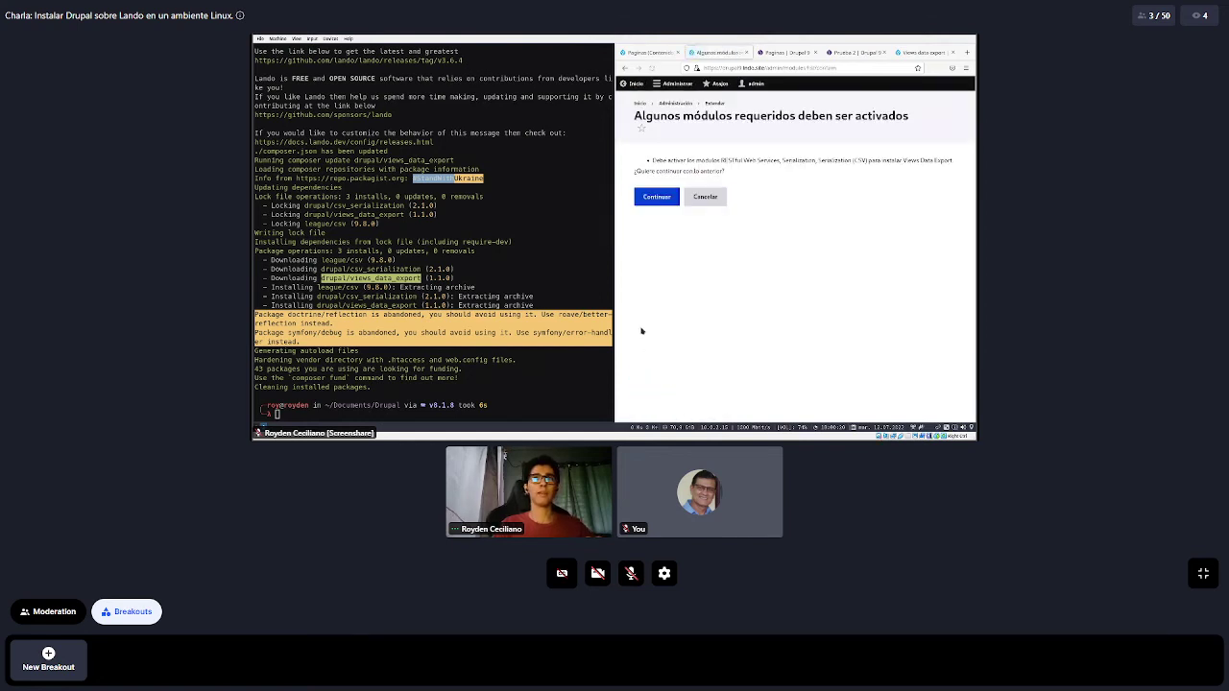
Confirm enabling the required serialization modules along with Views Data Export
{"action": "left_click", "coordinate": [657, 197]}
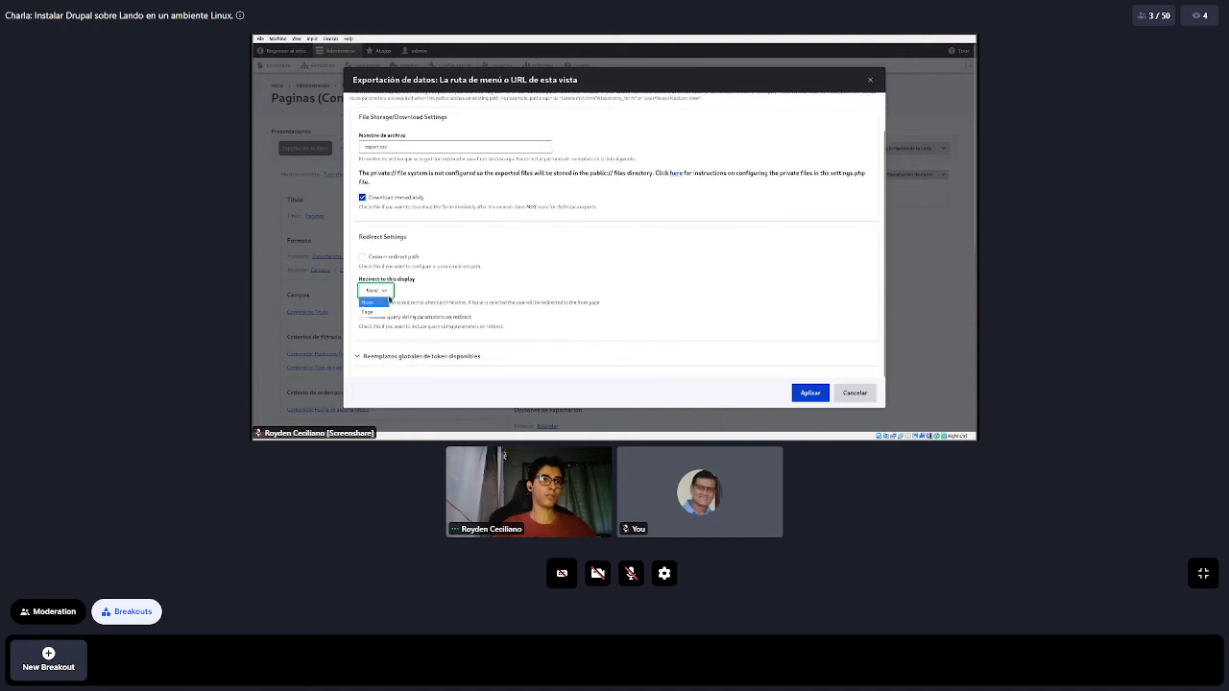
Set 'Redirect to this display' to Page, apply the path settings, and open Formato settings
{"action": "key", "text": "Escape"}
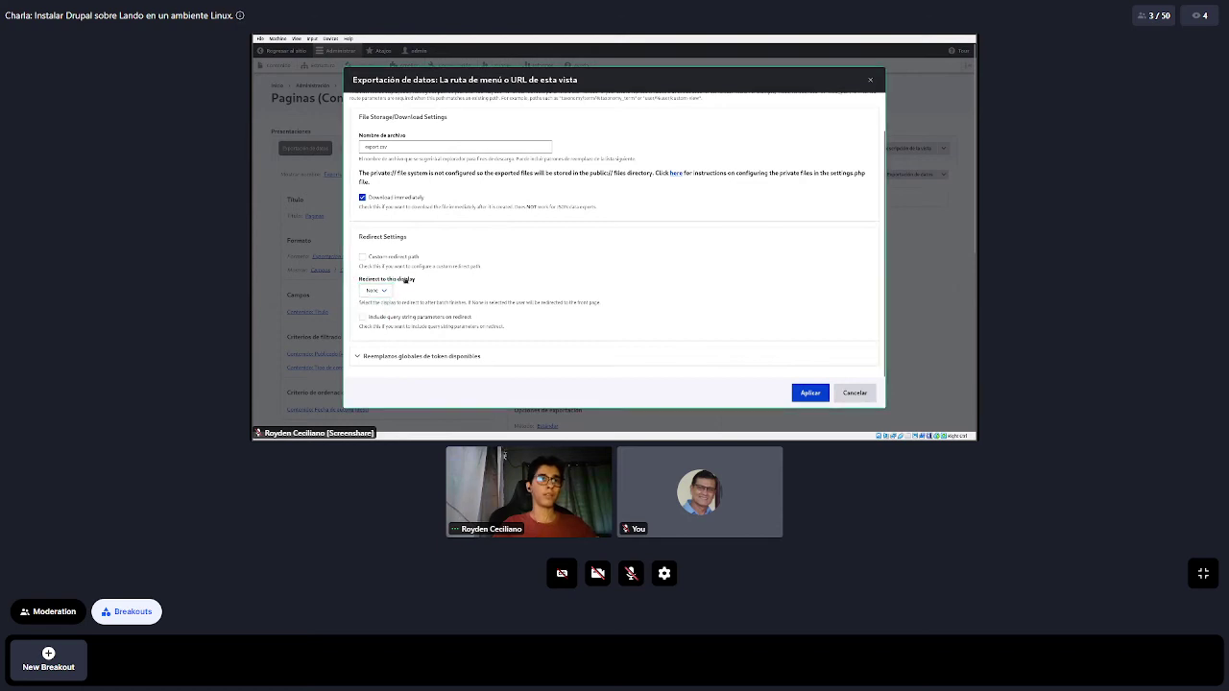
{"action": "left_click_drag", "start_coordinate": [415, 278], "coordinate": [363, 279]}
{"action": "left_click", "coordinate": [374, 290]}
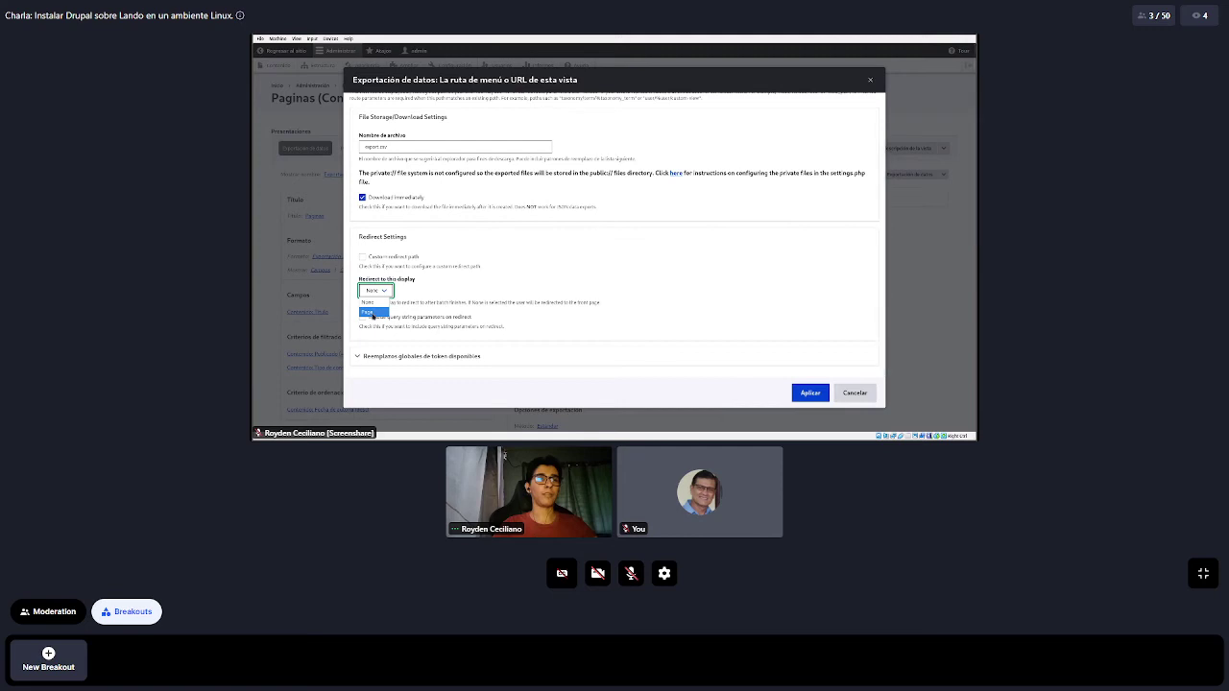
{"action": "left_click", "coordinate": [371, 313]}
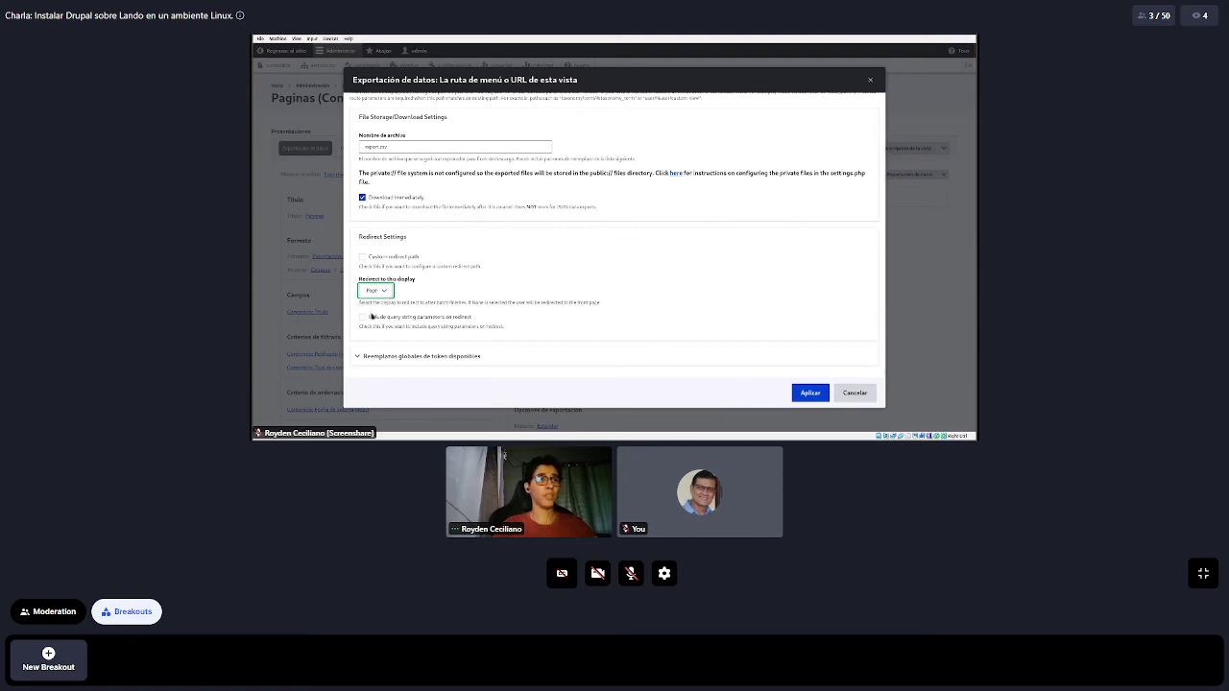
{"action": "left_click_drag", "start_coordinate": [490, 272], "coordinate": [377, 269]}
{"action": "left_click", "coordinate": [542, 273]}
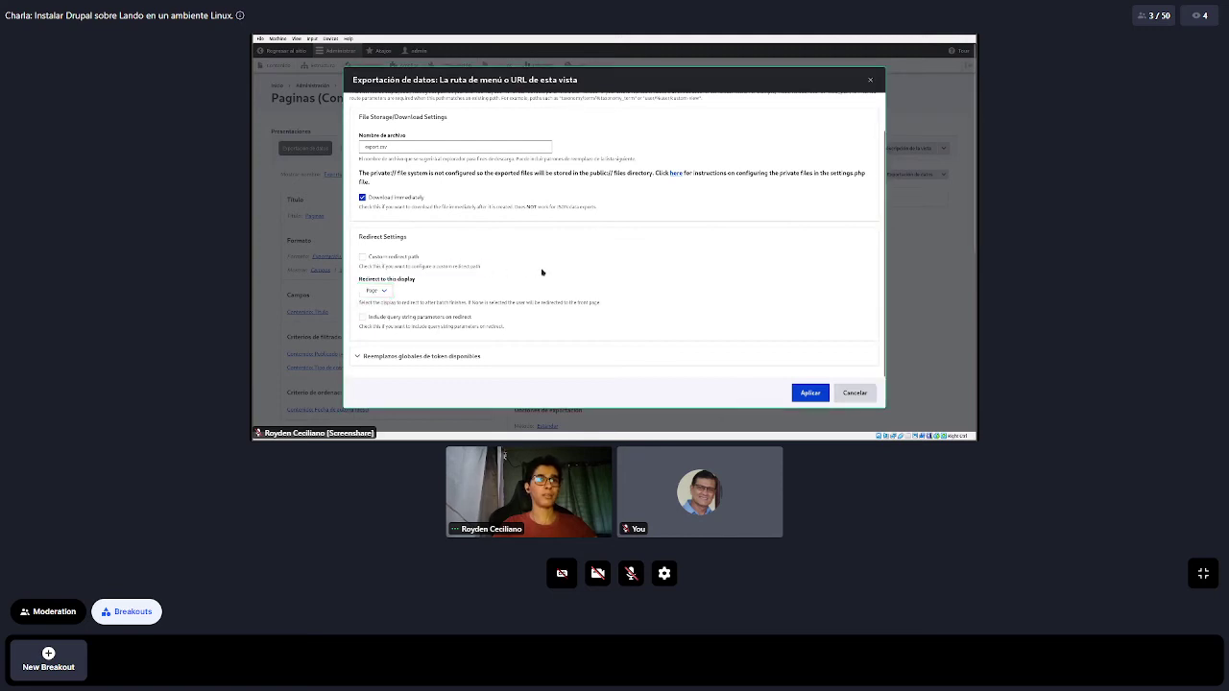
{"action": "scroll", "coordinate": [578, 257], "scroll_direction": "up", "scroll_amount": 1}
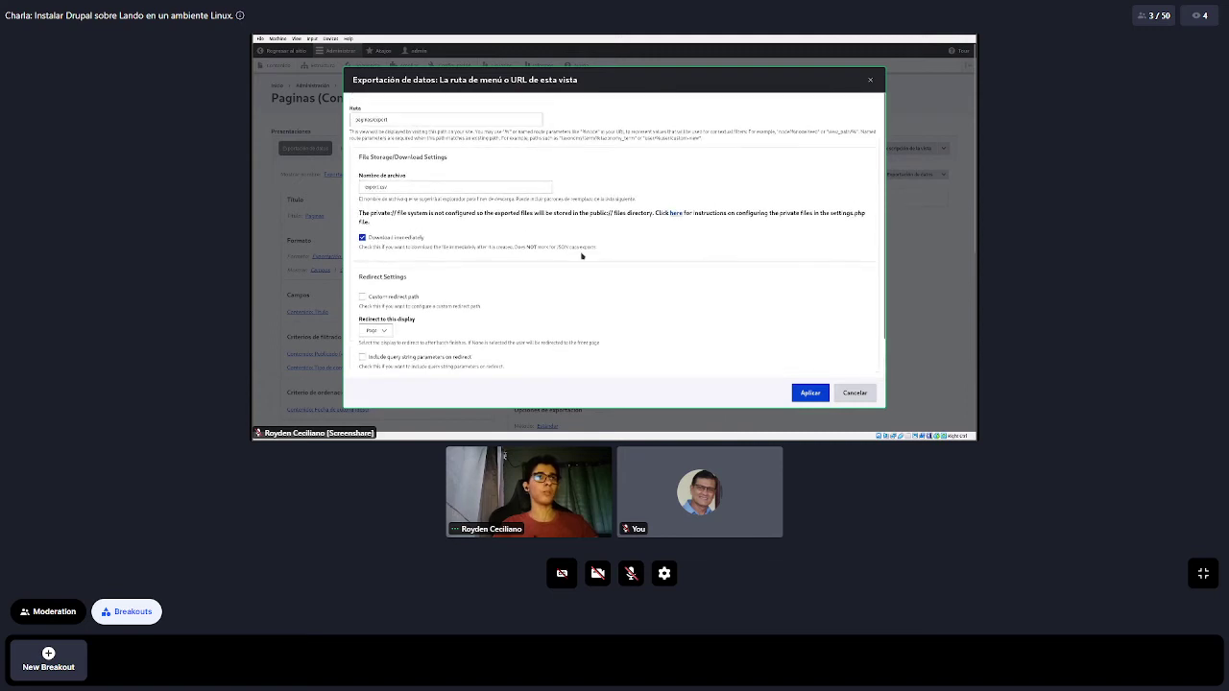
{"action": "left_click", "coordinate": [807, 392]}
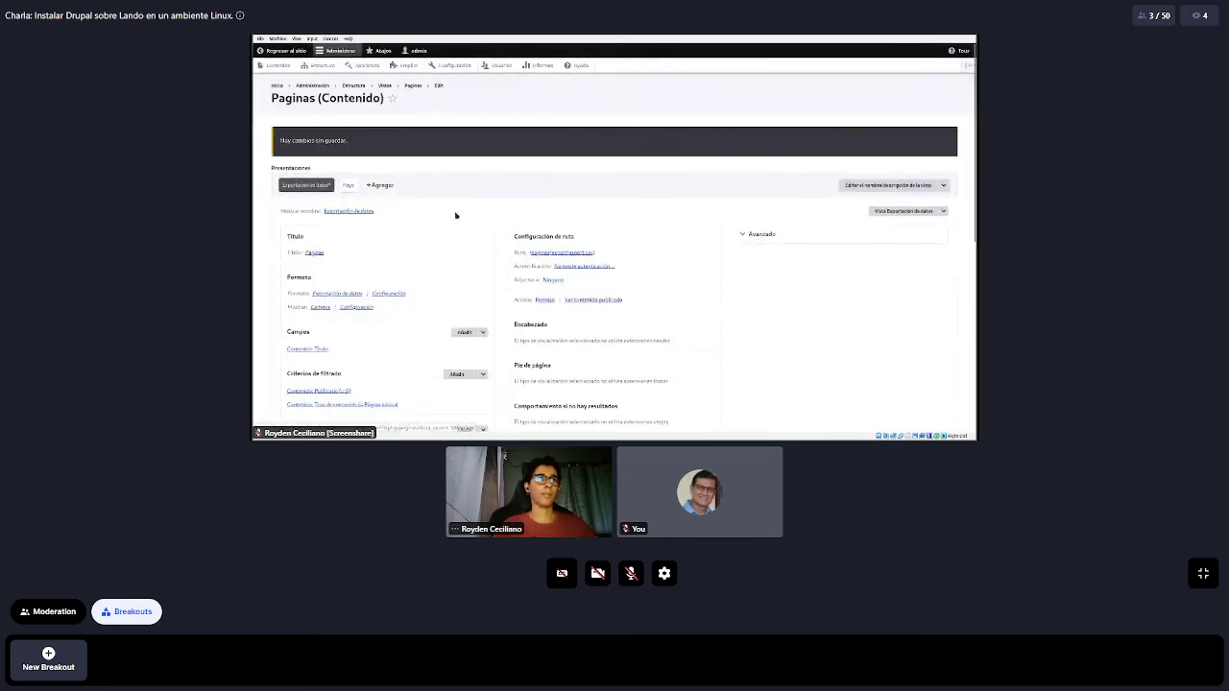
{"action": "scroll", "coordinate": [432, 202], "scroll_direction": "down", "scroll_amount": 1}
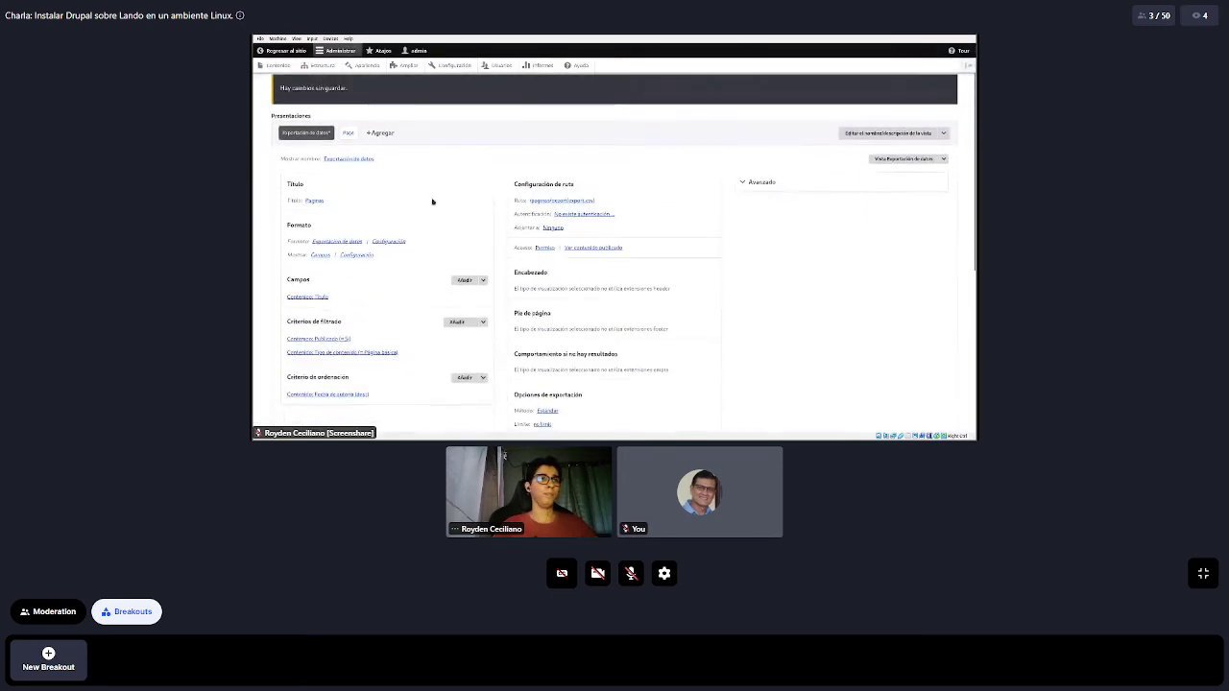
{"action": "left_click", "coordinate": [388, 242]}
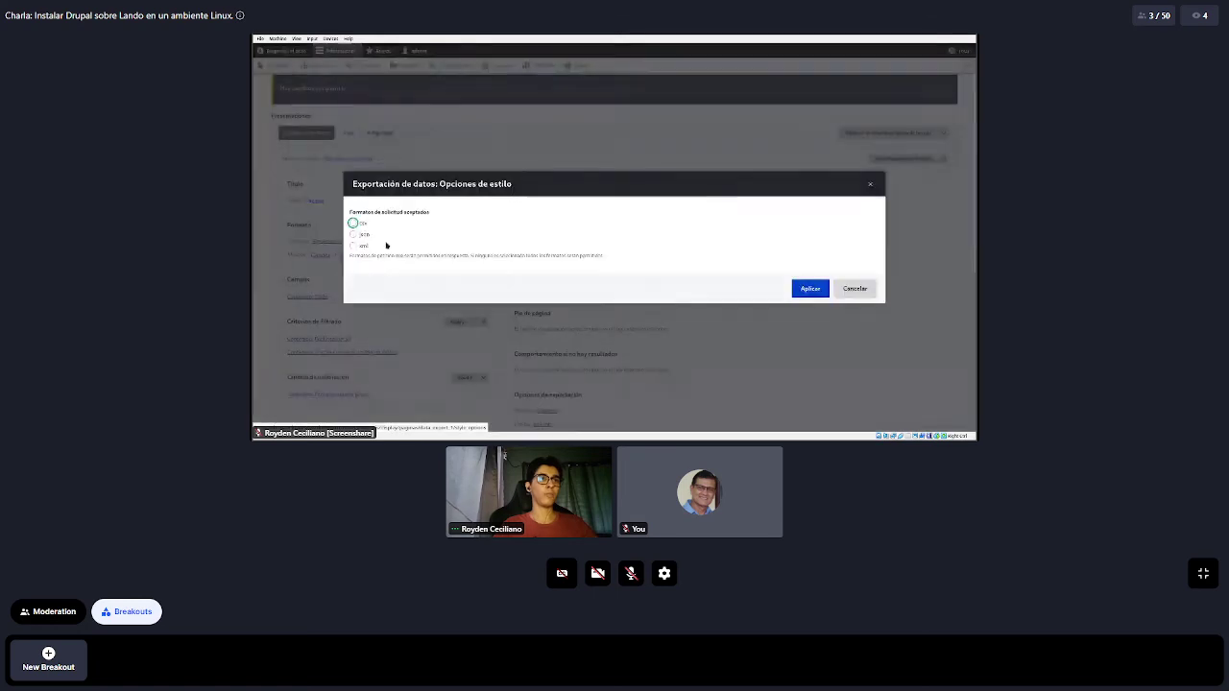
Accept csv as the request format, expand the CSV settings, and apply the export format
{"action": "left_click_drag", "start_coordinate": [516, 188], "coordinate": [605, 255]}
{"action": "left_click", "coordinate": [429, 211]}
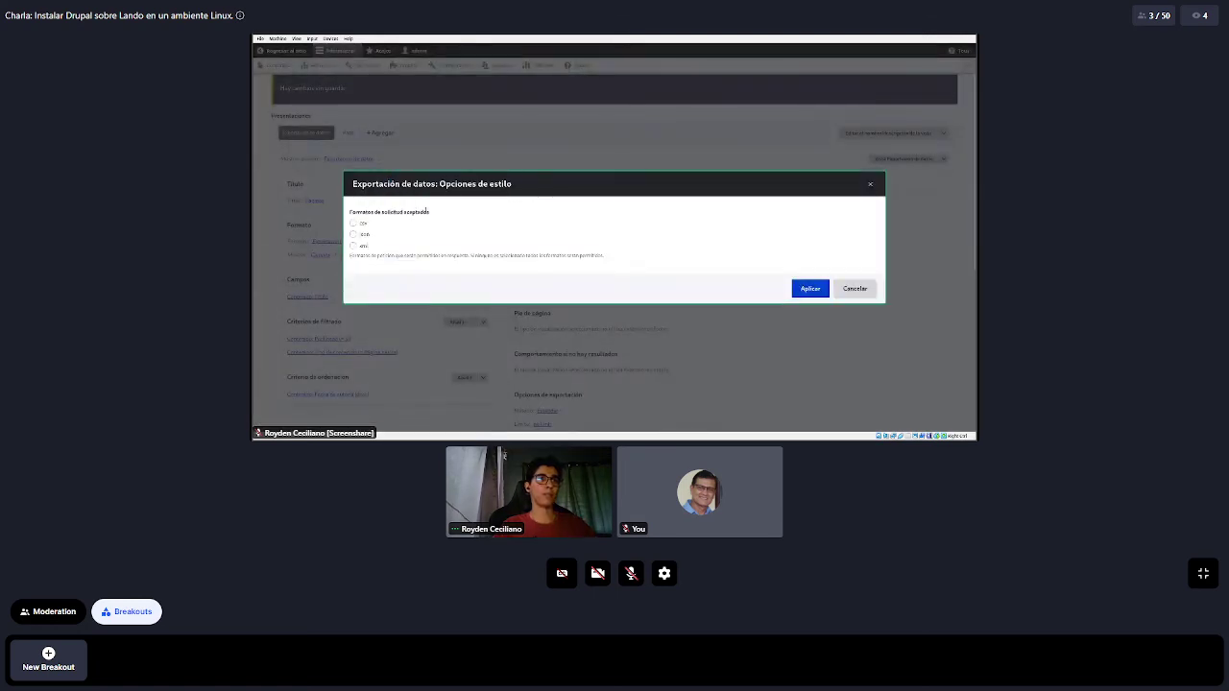
{"action": "left_click_drag", "start_coordinate": [428, 211], "coordinate": [350, 212]}
{"action": "left_click", "coordinate": [448, 216]}
{"action": "left_click", "coordinate": [353, 222]}
{"action": "scroll", "coordinate": [680, 222], "scroll_direction": "down", "scroll_amount": 1}
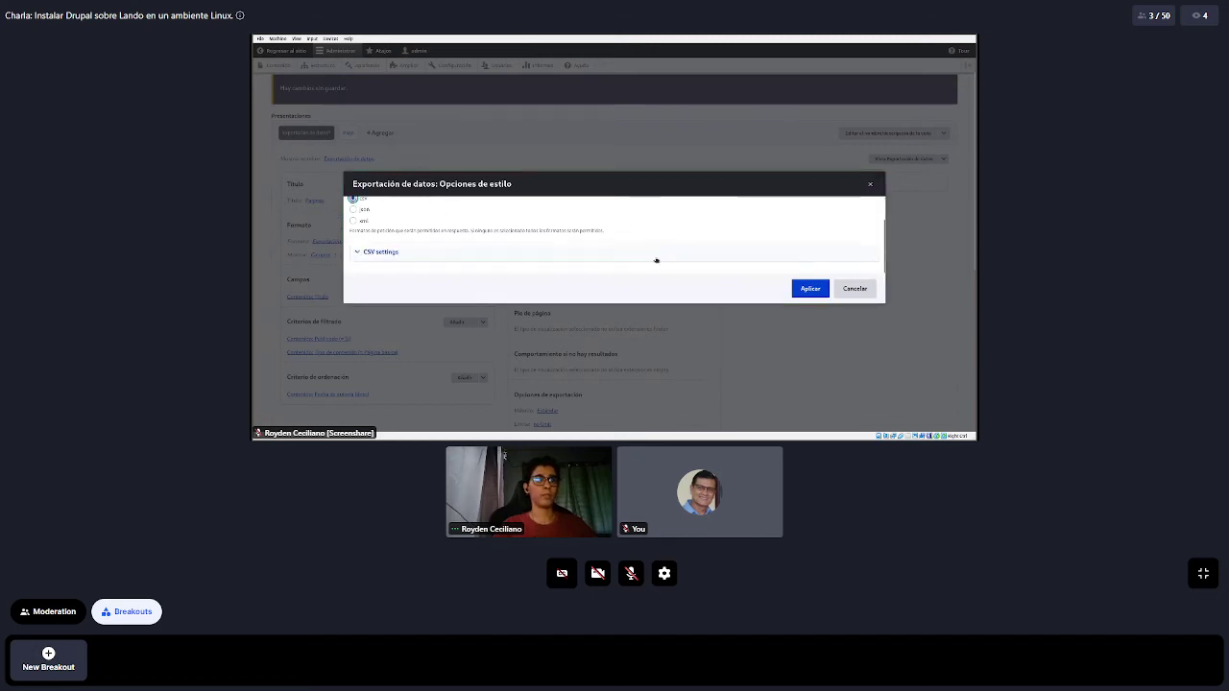
{"action": "left_click", "coordinate": [657, 252]}
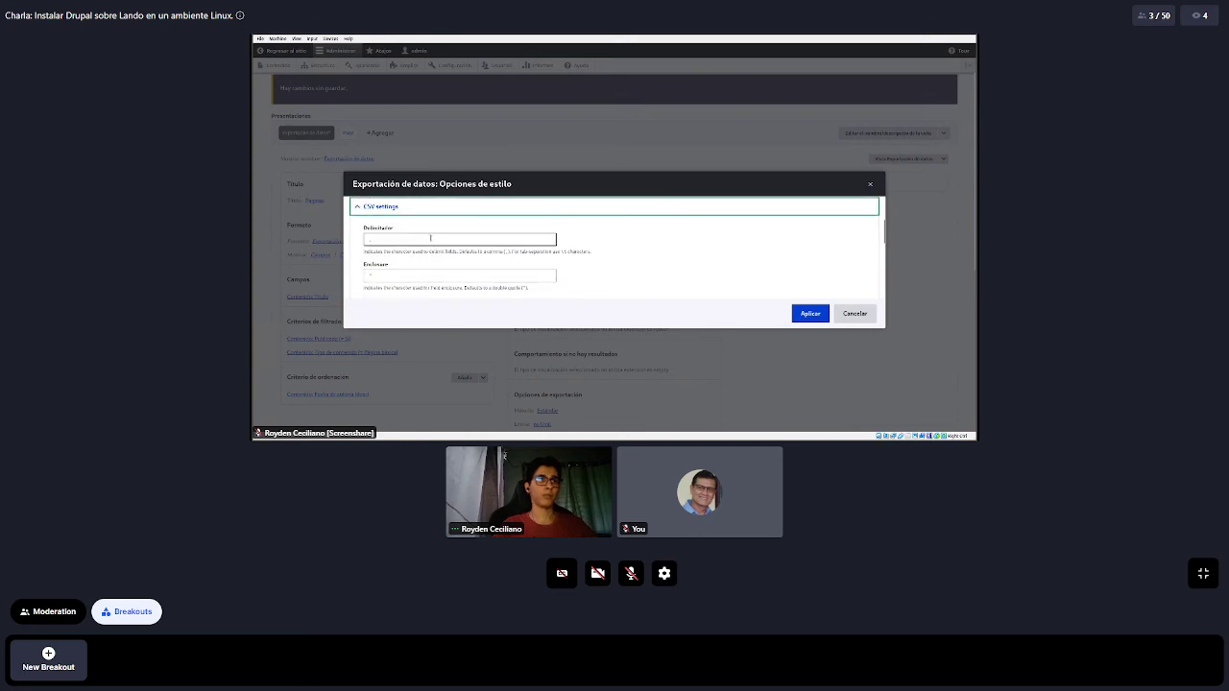
{"action": "scroll", "coordinate": [562, 238], "scroll_direction": "down", "scroll_amount": 5}
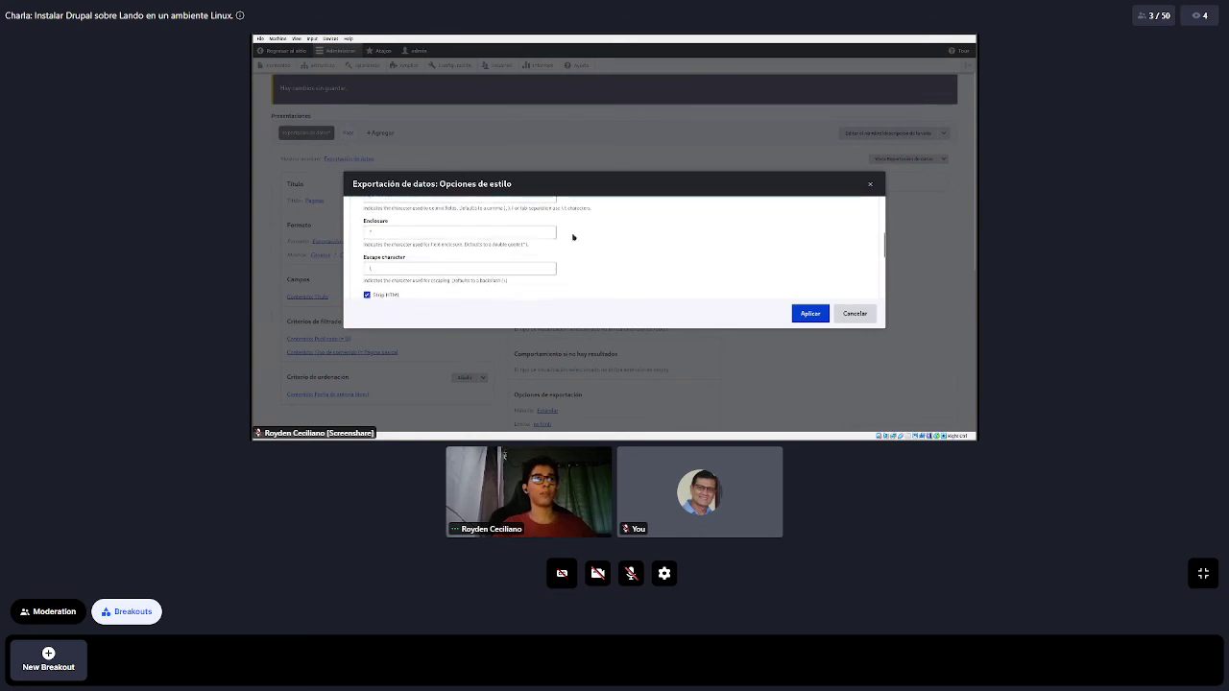
{"action": "scroll", "coordinate": [556, 237], "scroll_direction": "down", "scroll_amount": 2}
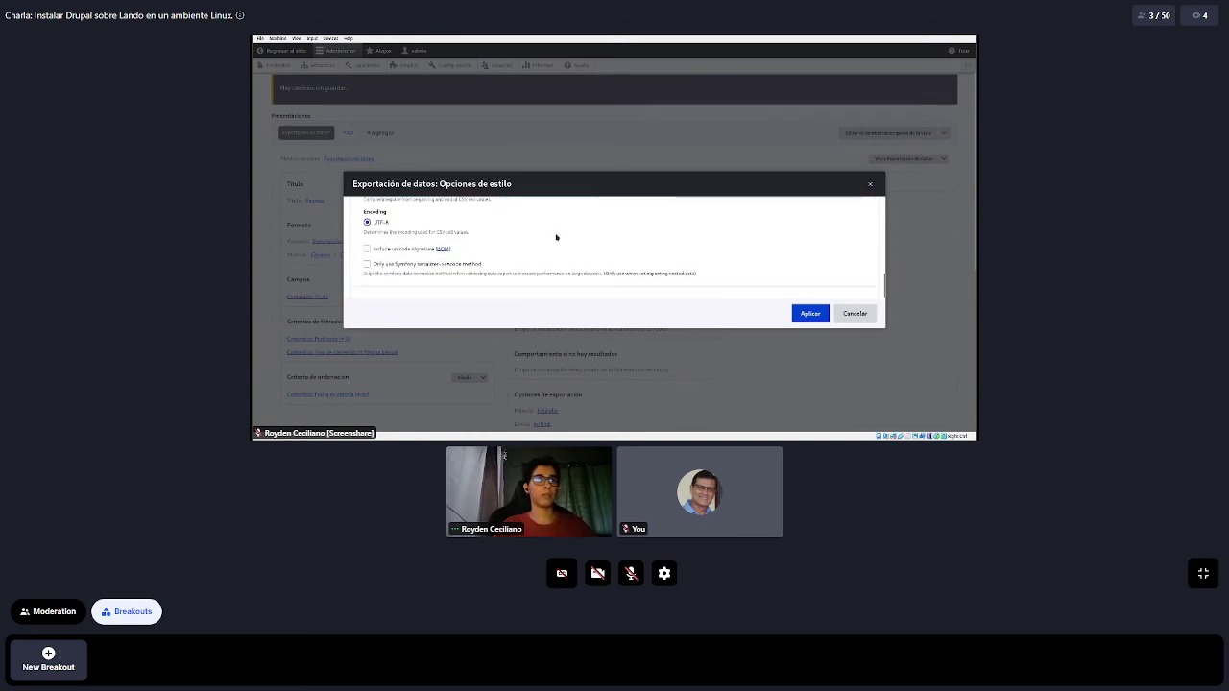
{"action": "left_click", "coordinate": [811, 313]}
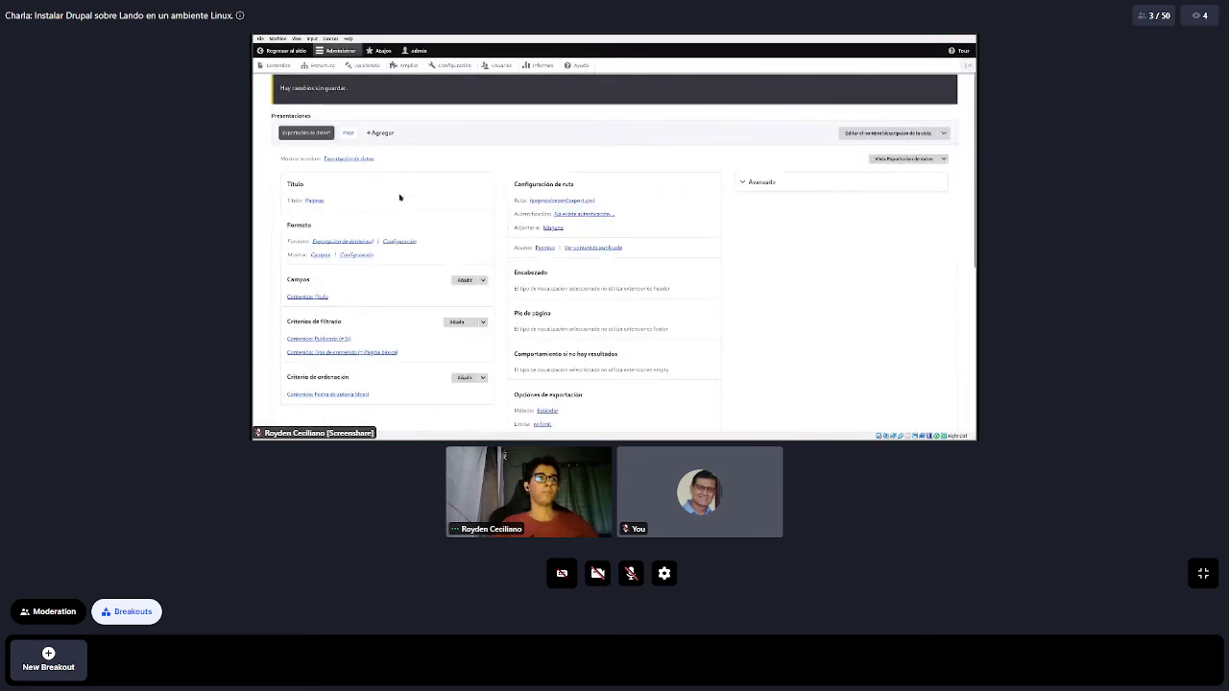
Save the Paginas view and switch to its Page display
{"action": "scroll", "coordinate": [397, 199], "scroll_direction": "down", "scroll_amount": 3}
{"action": "left_click", "coordinate": [299, 363]}
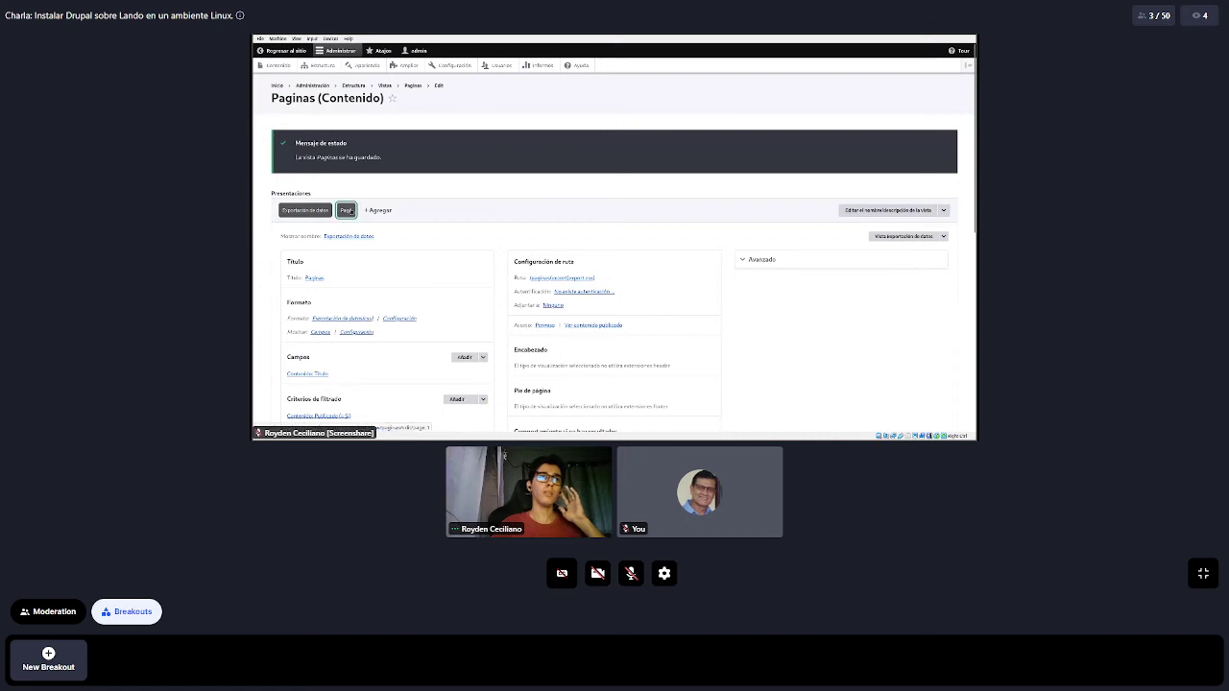
{"action": "left_click", "coordinate": [348, 210]}
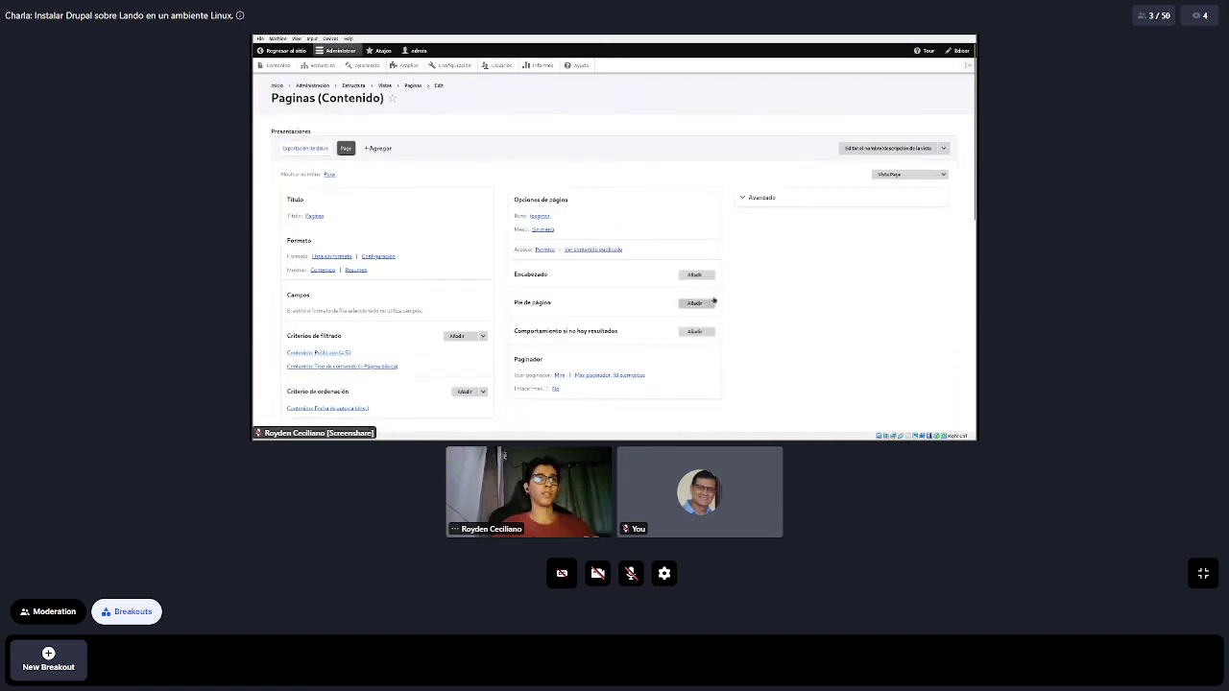
Add an Enlace para mostrar header under Encabezado, overriding it for this Page display only
{"action": "left_click", "coordinate": [696, 276]}
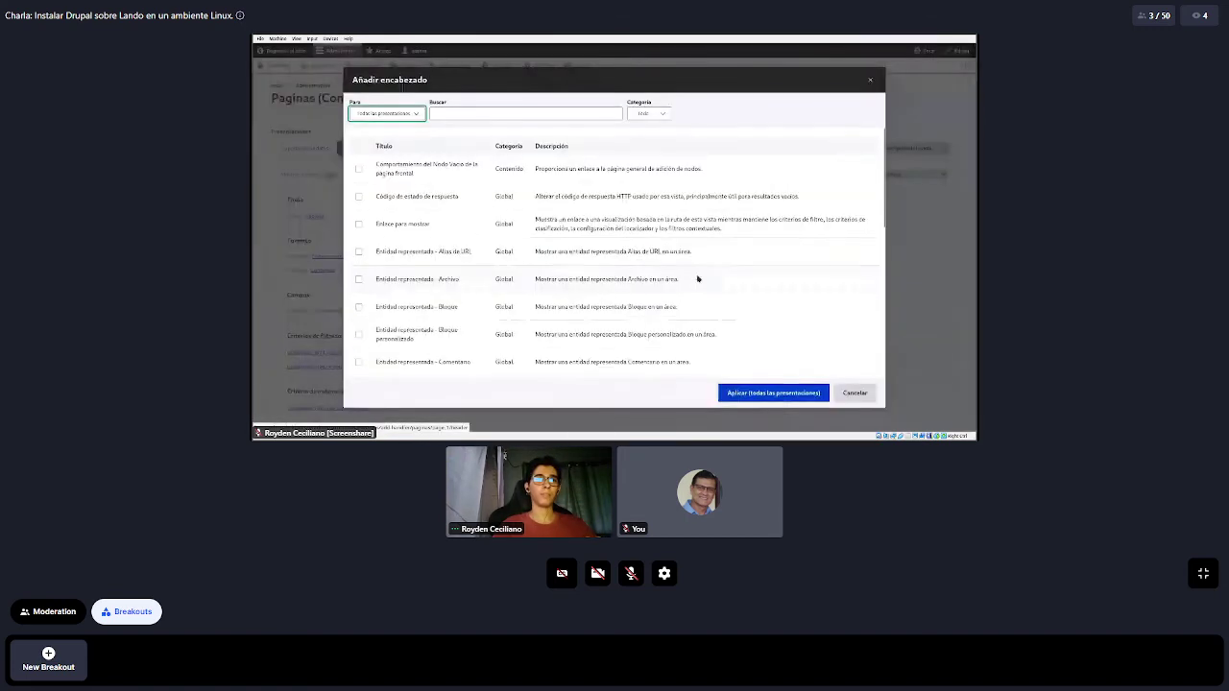
{"action": "left_click", "coordinate": [503, 112]}
{"action": "type", "text": "t"}
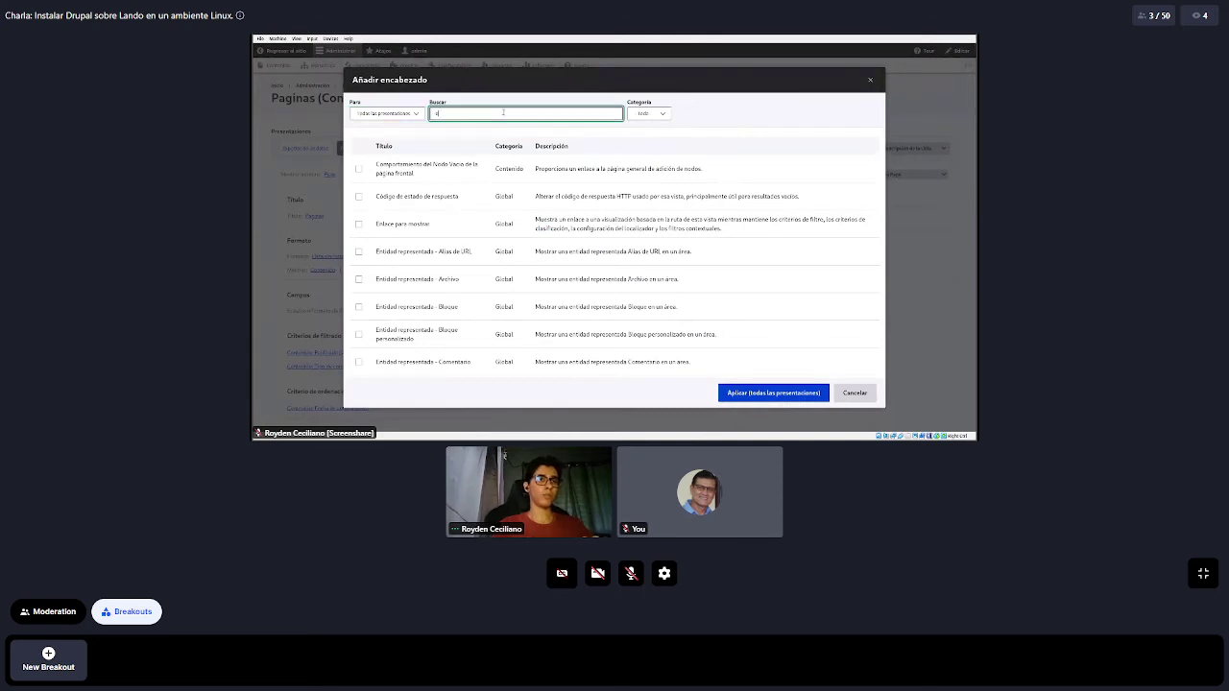
{"action": "type", "text": "e"}
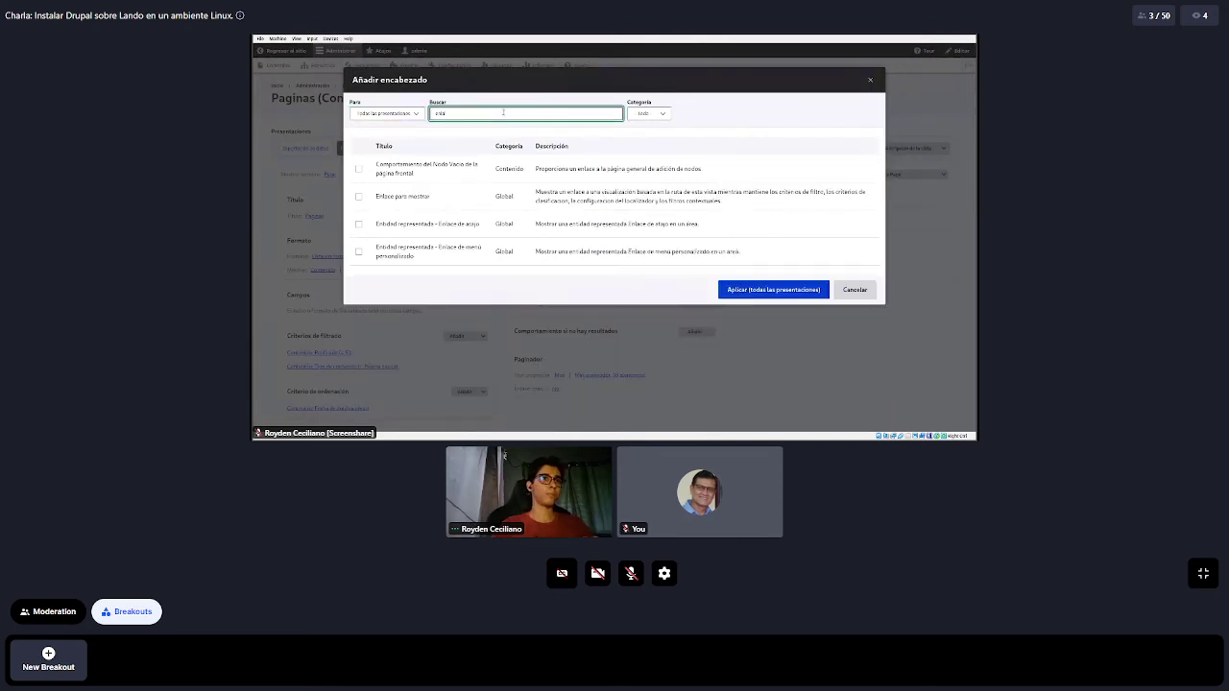
{"action": "scroll", "coordinate": [442, 201], "scroll_direction": "down", "scroll_amount": 3}
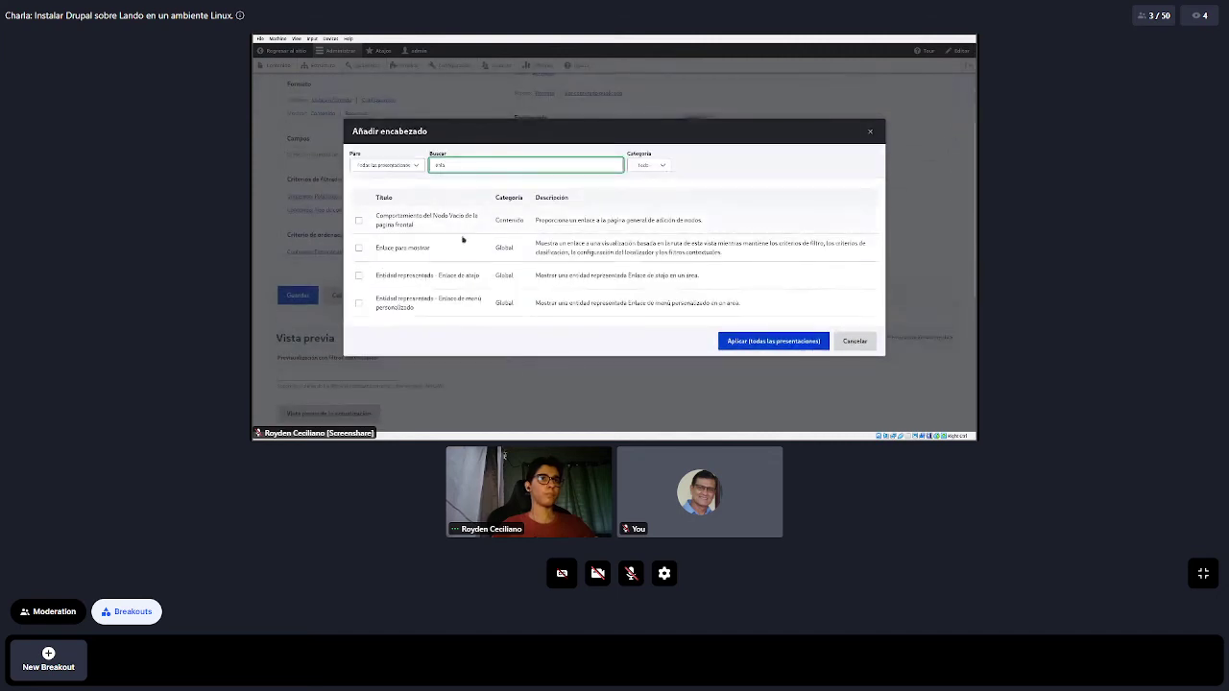
{"action": "left_click", "coordinate": [360, 247]}
{"action": "scroll", "coordinate": [713, 326], "scroll_direction": "down", "scroll_amount": 3}
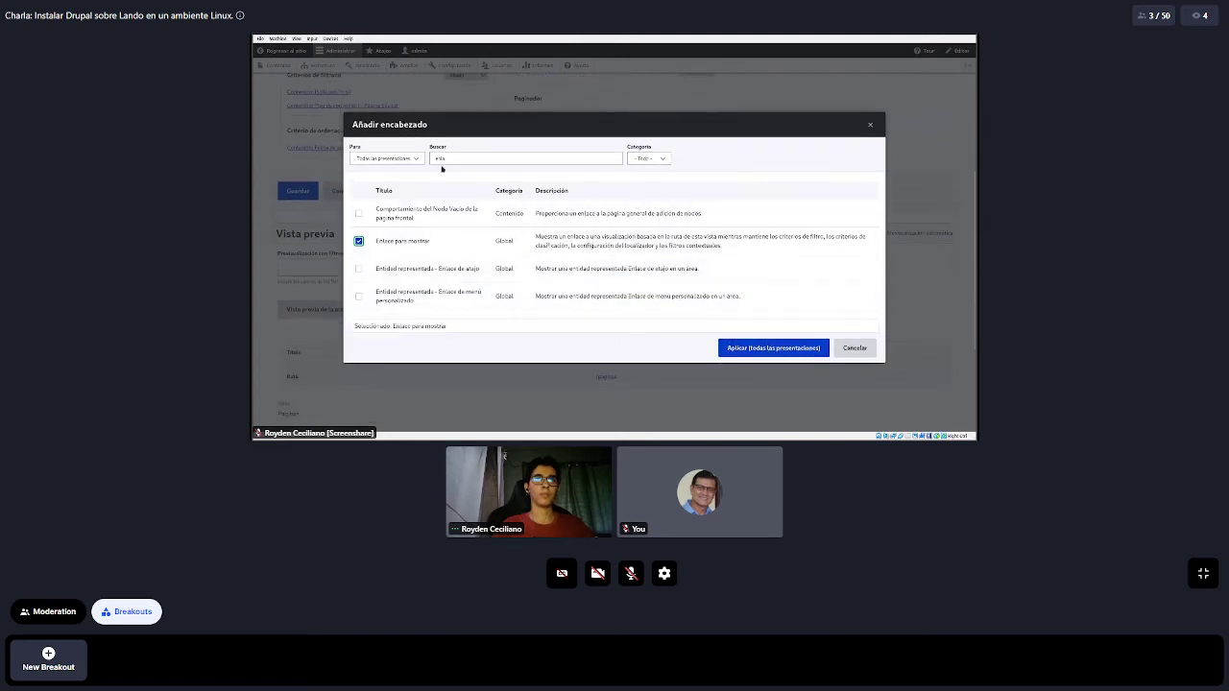
{"action": "left_click", "coordinate": [401, 159]}
{"action": "left_click", "coordinate": [400, 171]}
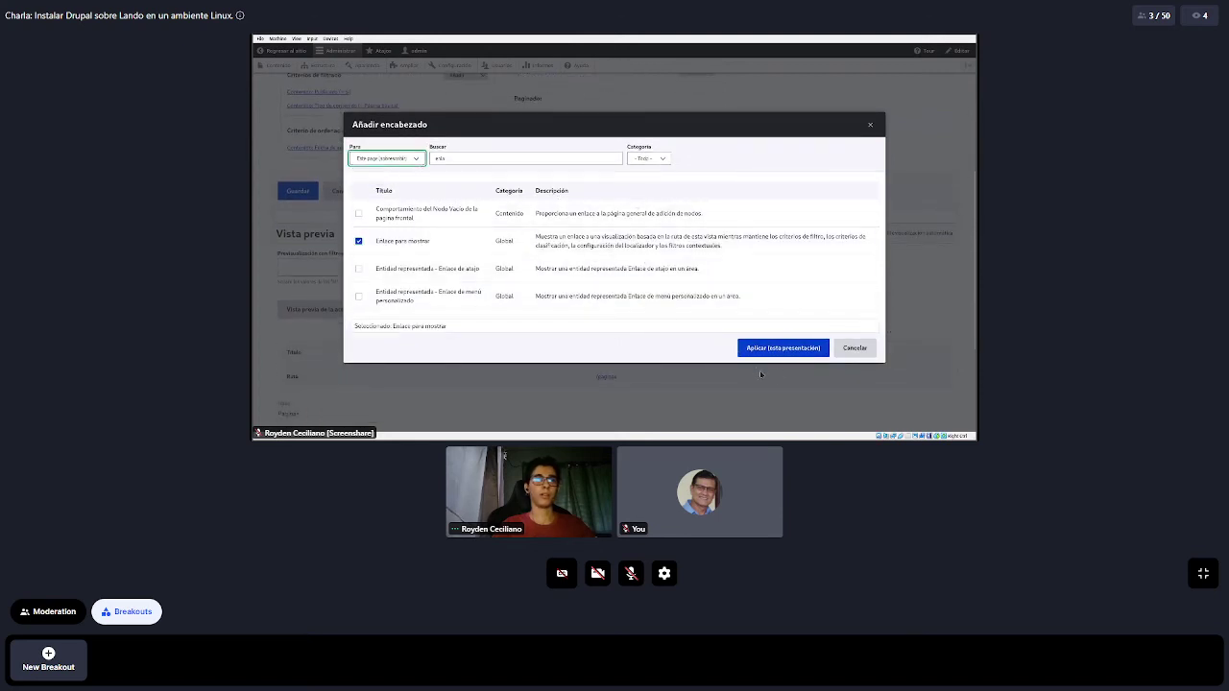
{"action": "left_click", "coordinate": [783, 350]}
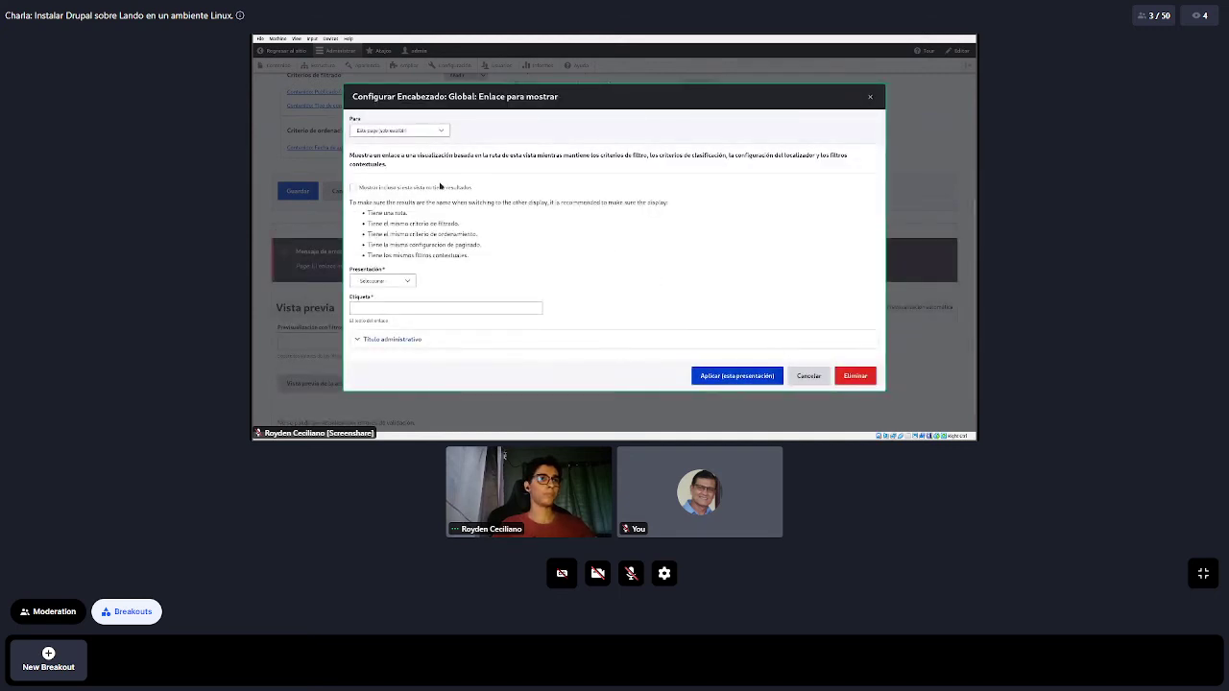
Link the header to Exportación de datos, label it 'Exportar datos', apply, and save the view
{"action": "left_click", "coordinate": [386, 280]}
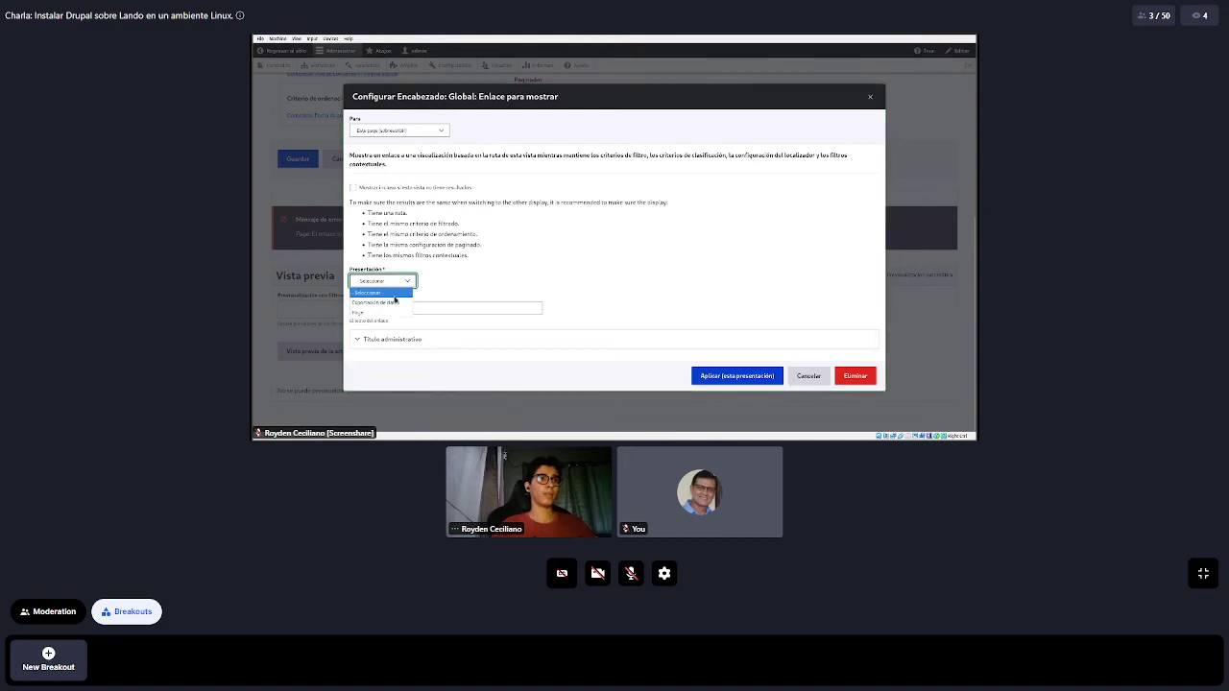
{"action": "left_click", "coordinate": [376, 303]}
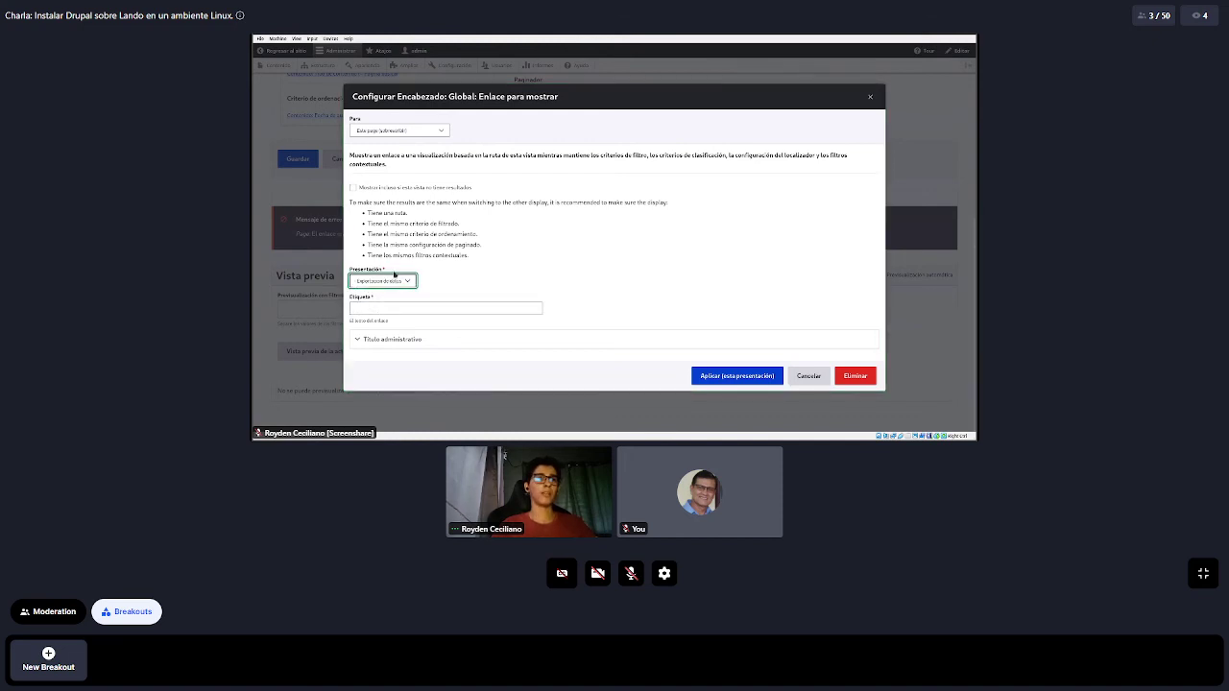
{"action": "left_click", "coordinate": [505, 255]}
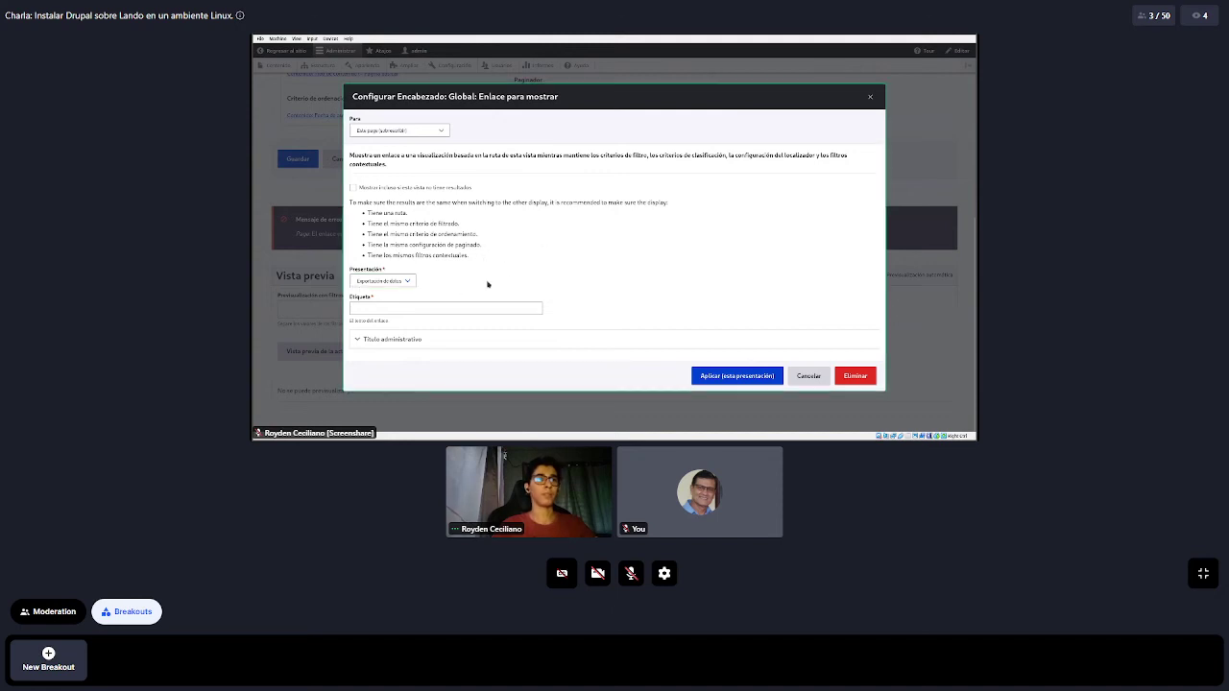
{"action": "left_click", "coordinate": [450, 308]}
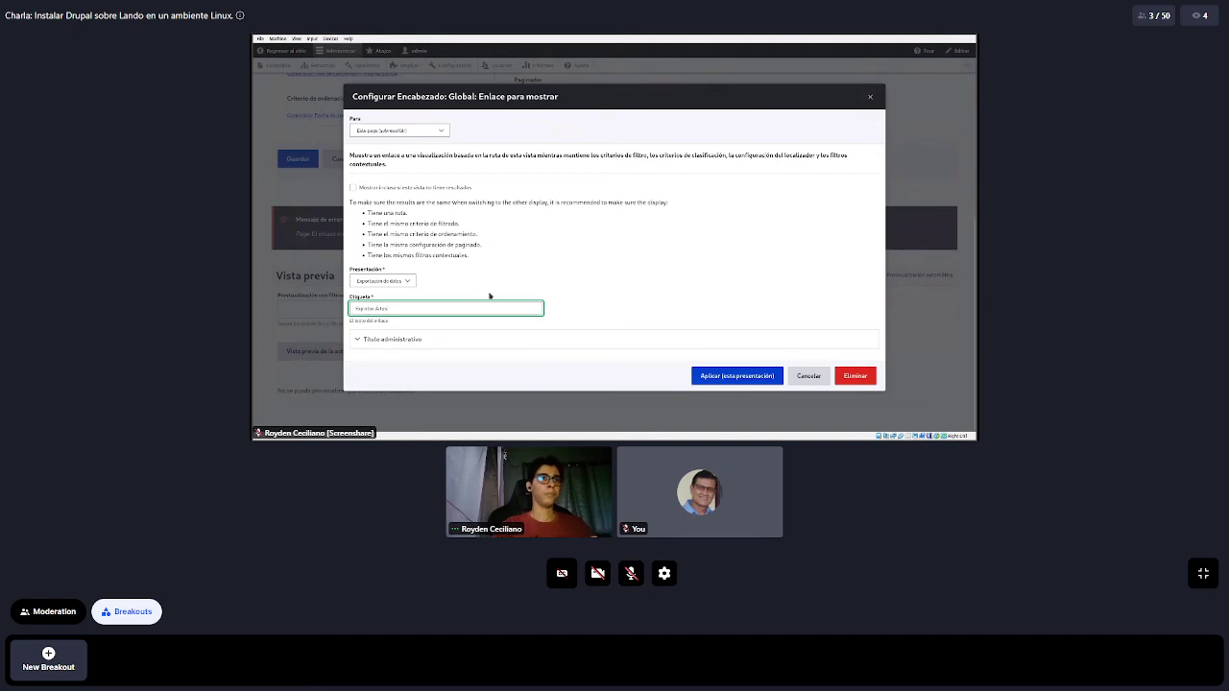
{"action": "left_click", "coordinate": [663, 326]}
{"action": "left_click", "coordinate": [706, 375]}
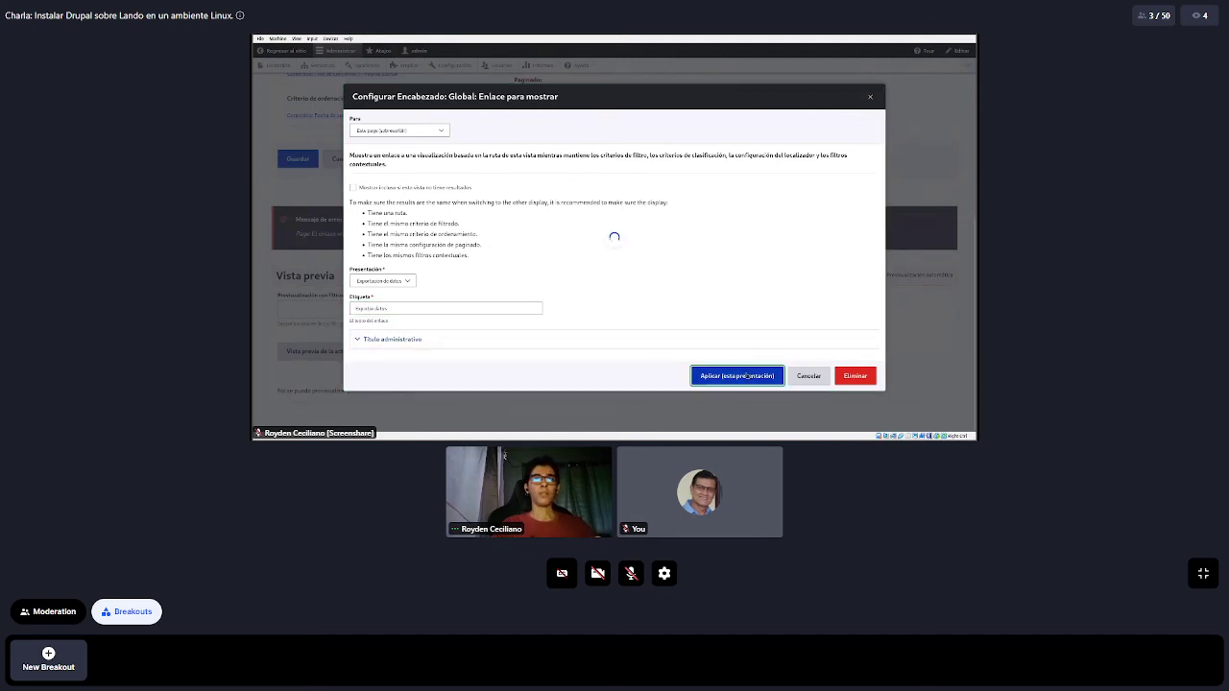
{"action": "left_click", "coordinate": [297, 210]}
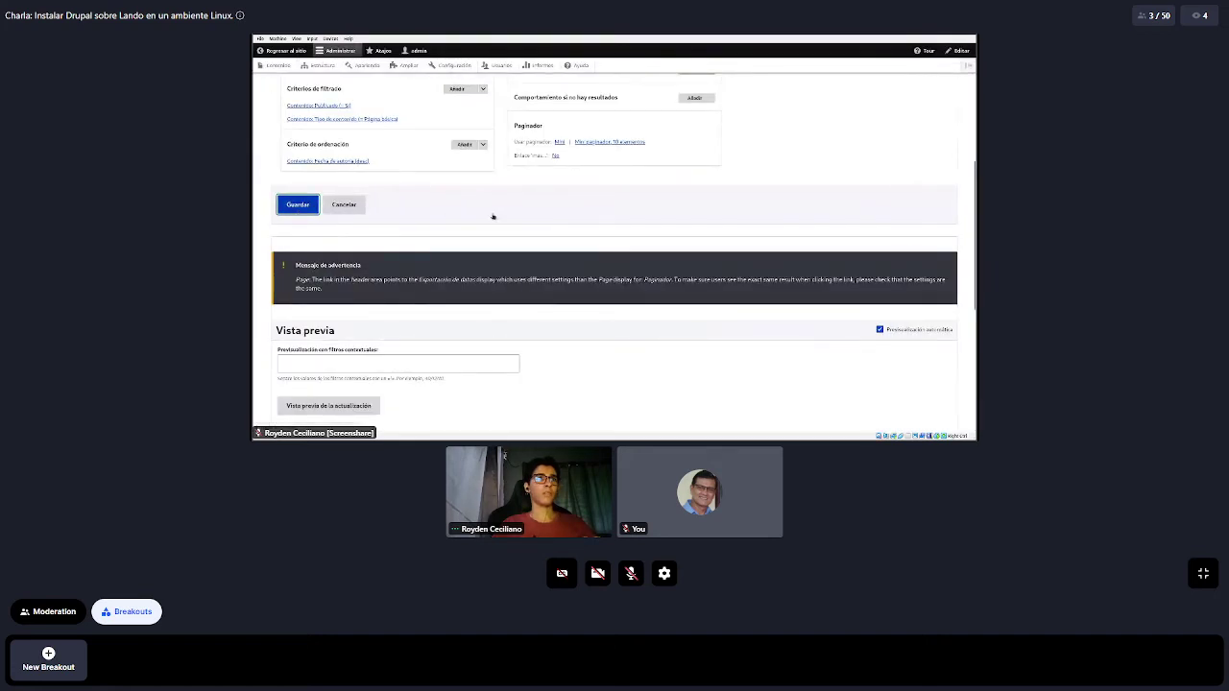
{"action": "scroll", "coordinate": [470, 255], "scroll_direction": "down", "scroll_amount": 1}
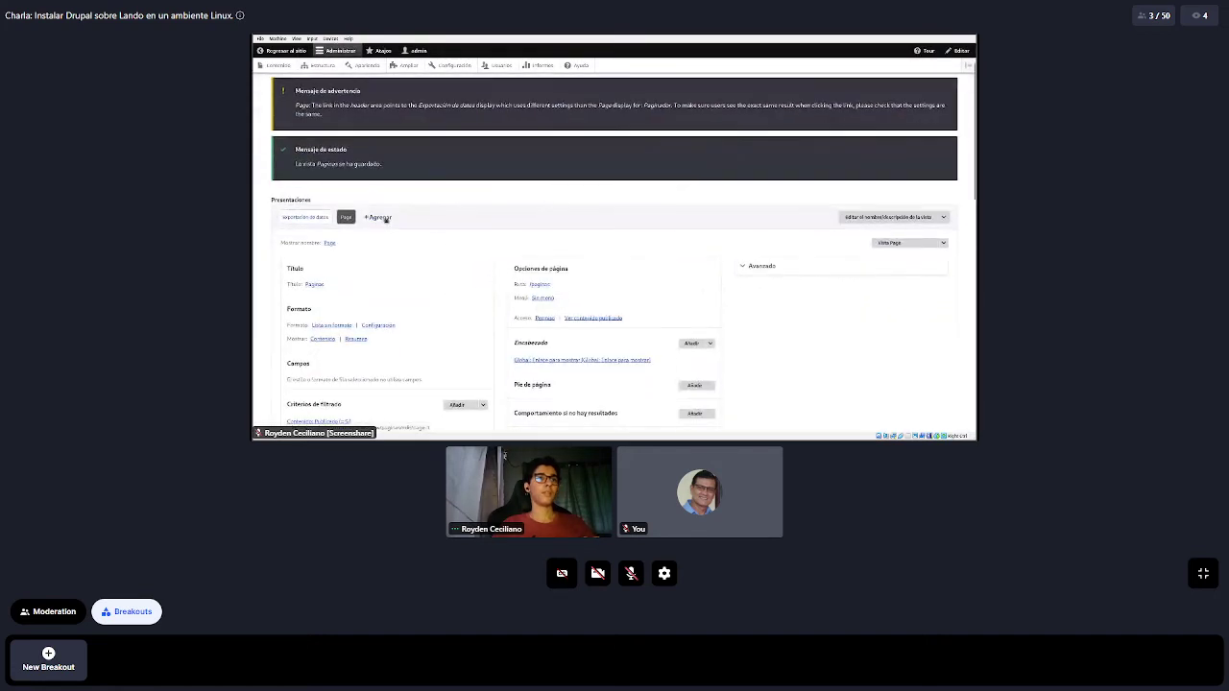
Show the browser beside the terminal and close the leftover tabs, including Extender
{"action": "key", "text": "alt+Tab"}
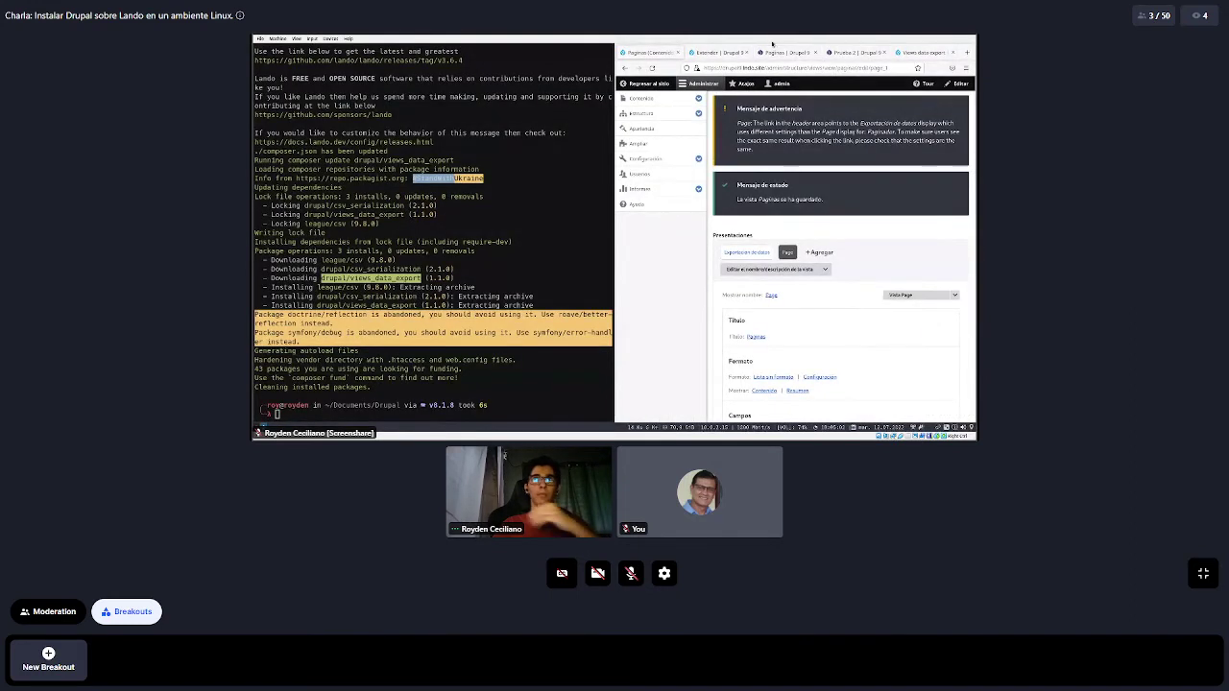
{"action": "left_click", "coordinate": [819, 52]}
{"action": "left_click", "coordinate": [819, 52]}
{"action": "left_click", "coordinate": [819, 52]}
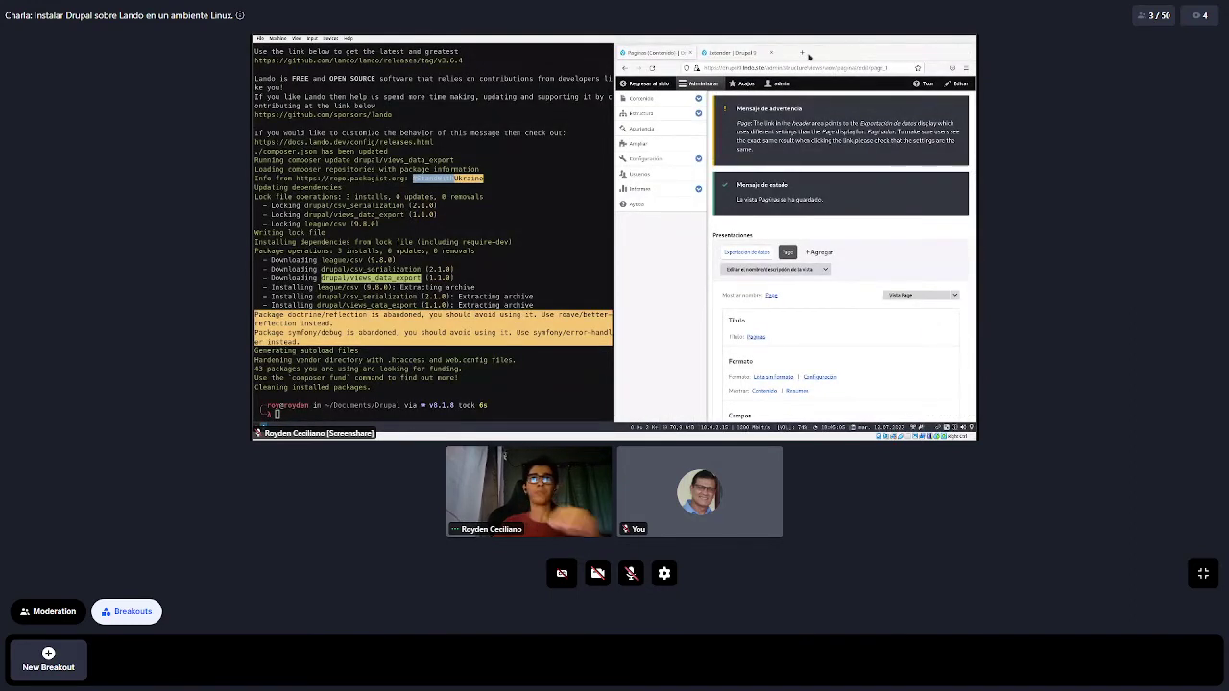
{"action": "left_click", "coordinate": [770, 52]}
{"action": "left_click", "coordinate": [703, 84]}
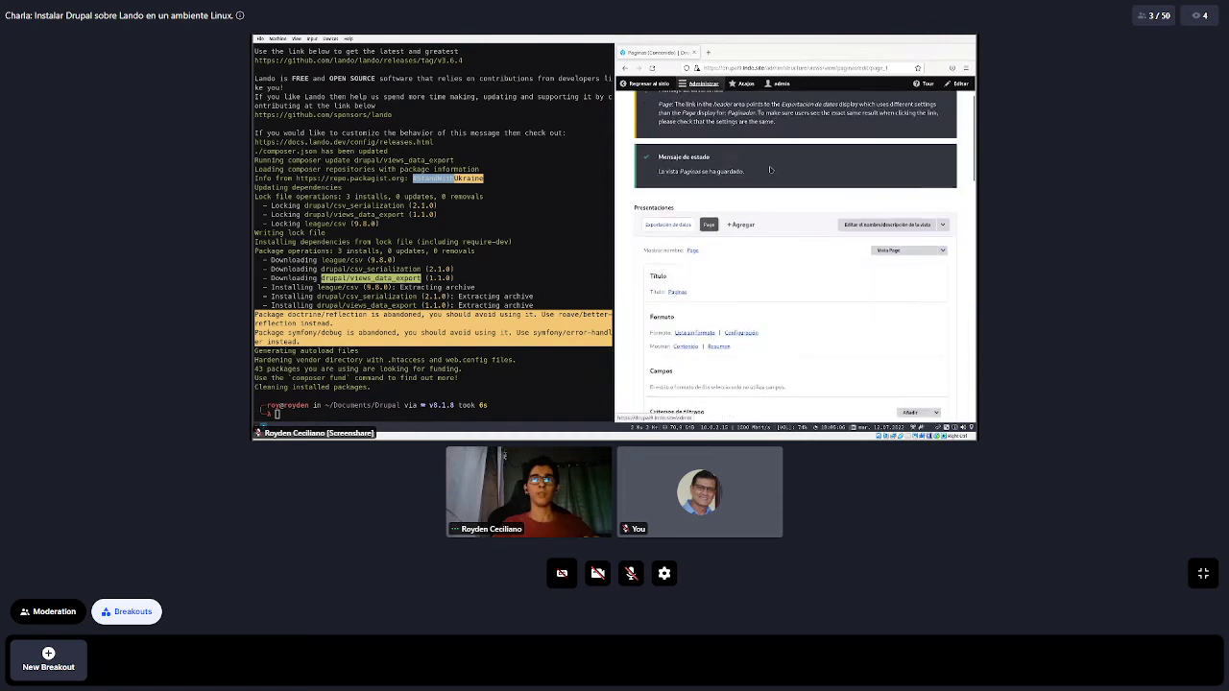
{"action": "scroll", "coordinate": [770, 170], "scroll_direction": "down", "scroll_amount": 10}
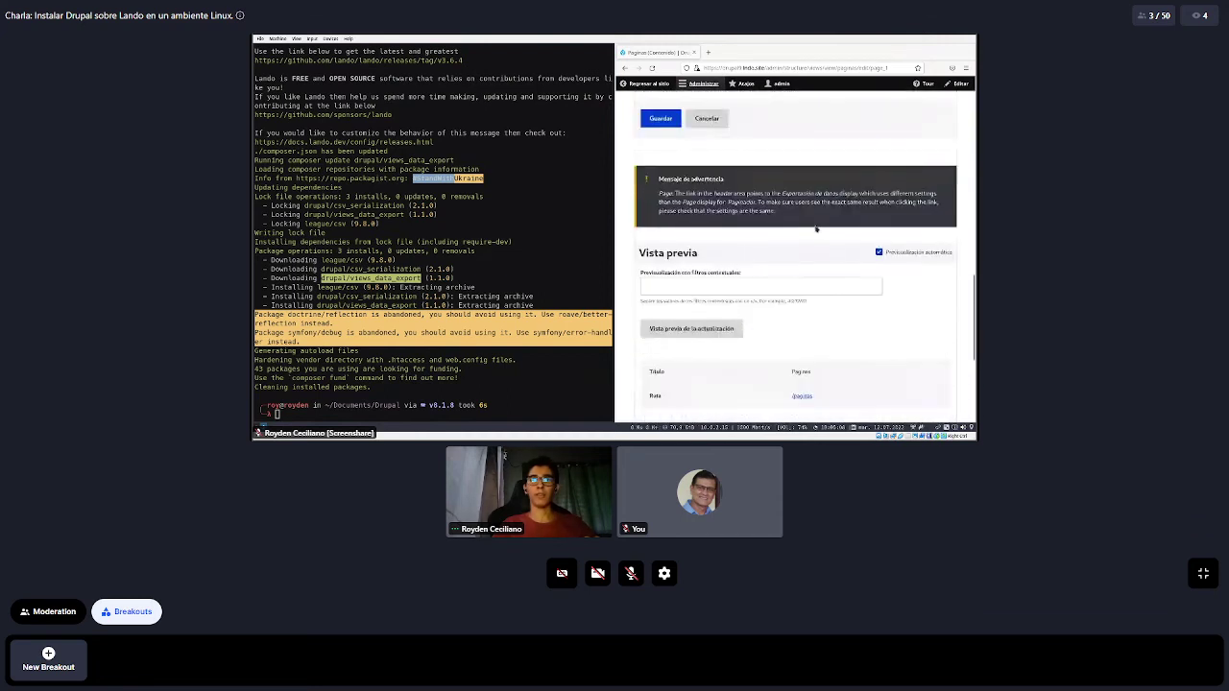
{"action": "scroll", "coordinate": [817, 229], "scroll_direction": "down", "scroll_amount": 2}
Open the /paginas page in a new tab and download its CSV via Exportar datos
{"action": "right_click", "coordinate": [802, 291]}
{"action": "left_click", "coordinate": [840, 298]}
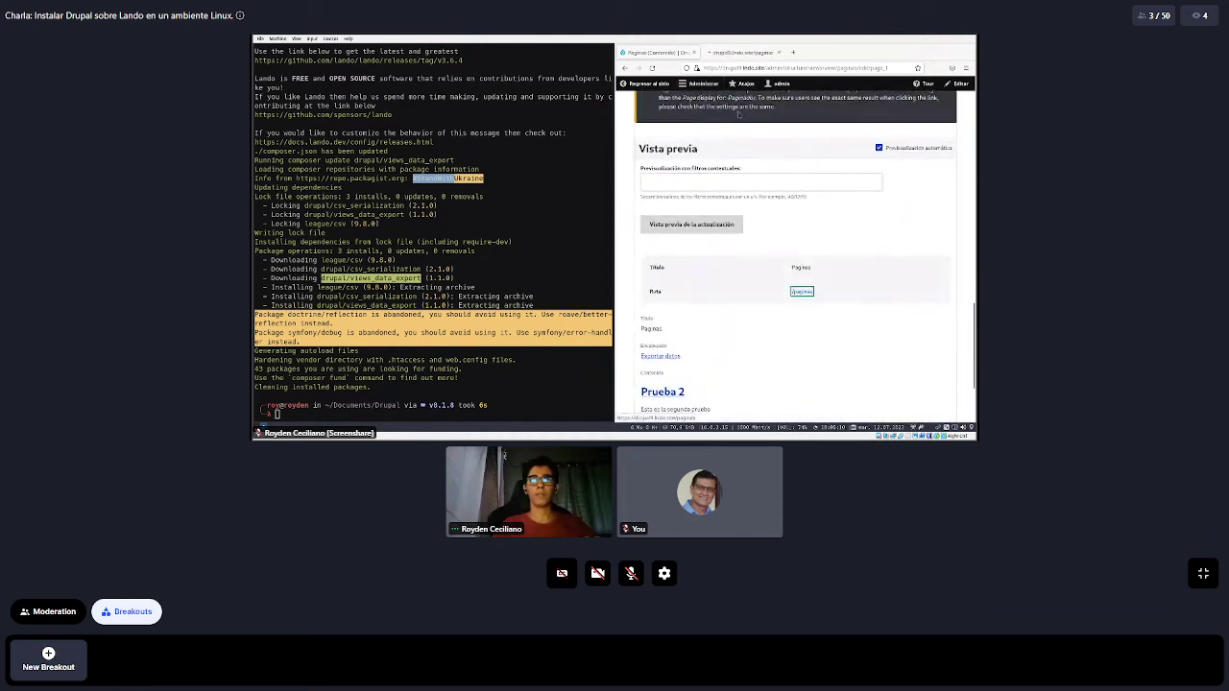
{"action": "left_click", "coordinate": [727, 54]}
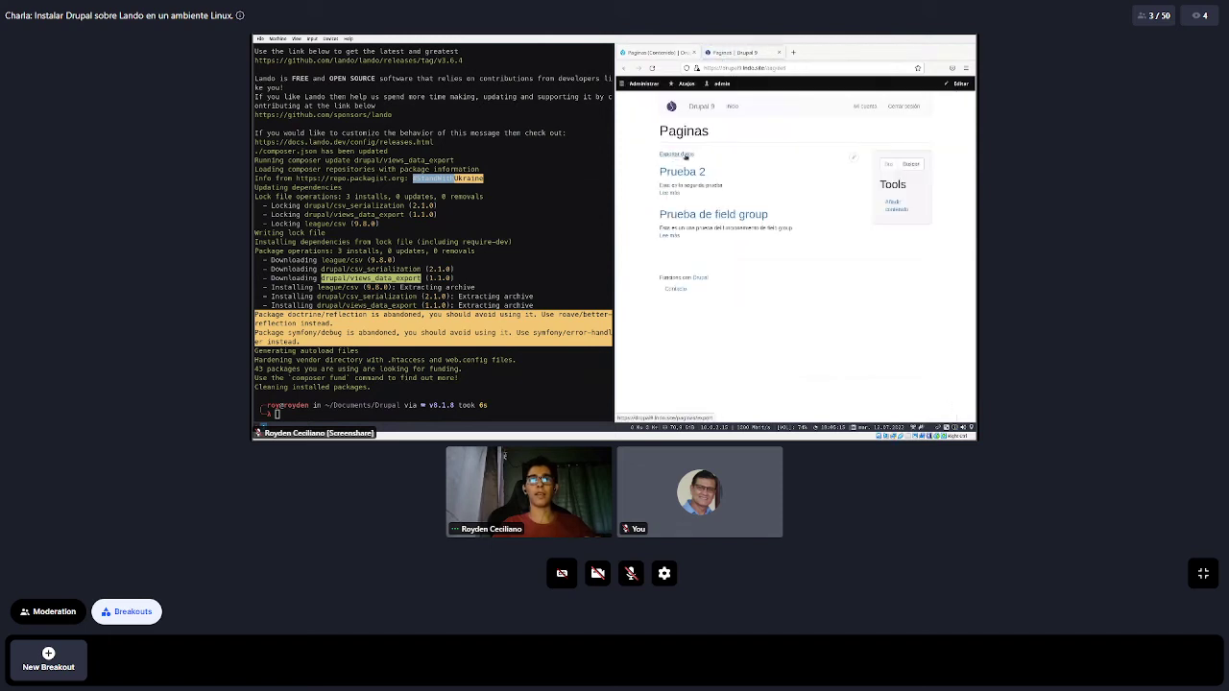
{"action": "left_click", "coordinate": [668, 156]}
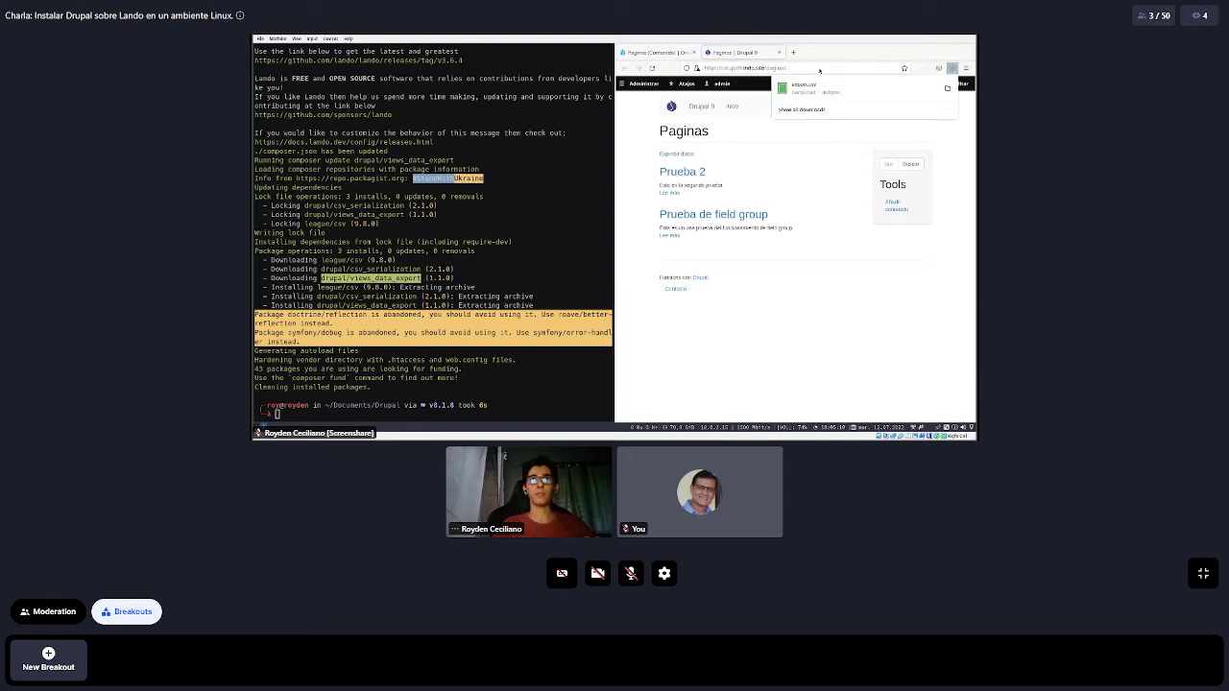
{"action": "key", "text": "Escape"}
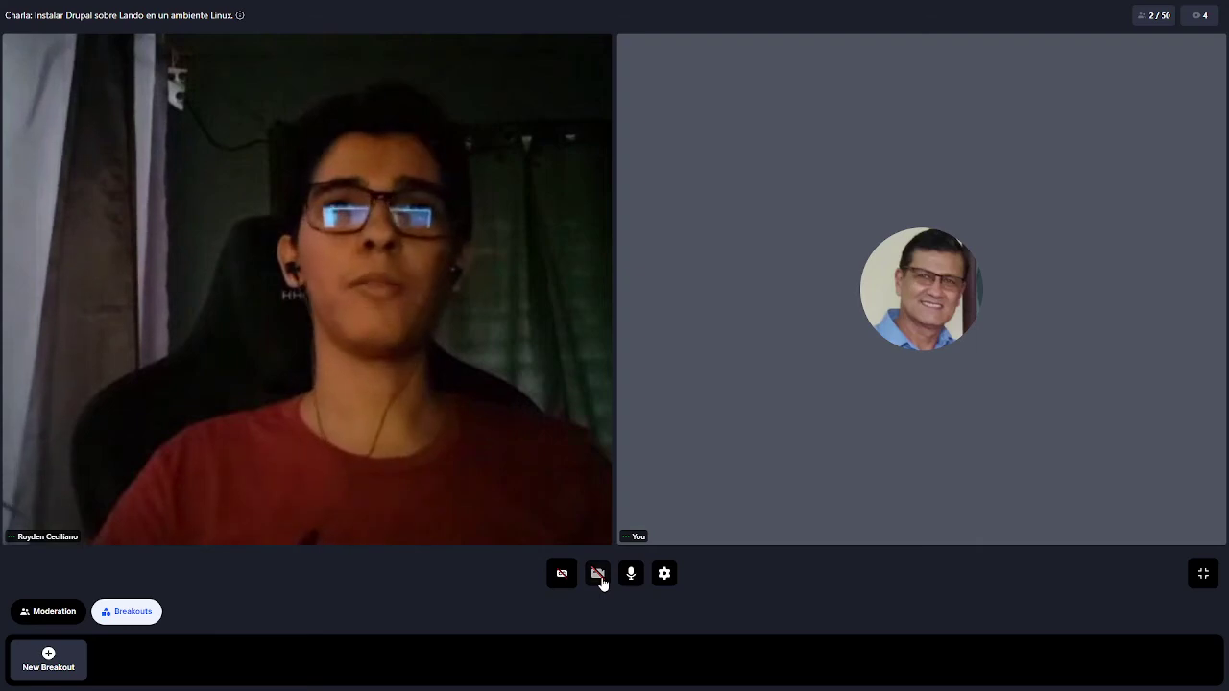
Turn on the camera, exit fullscreen, and show the Session panel's chat messages
{"action": "left_click", "coordinate": [597, 577]}
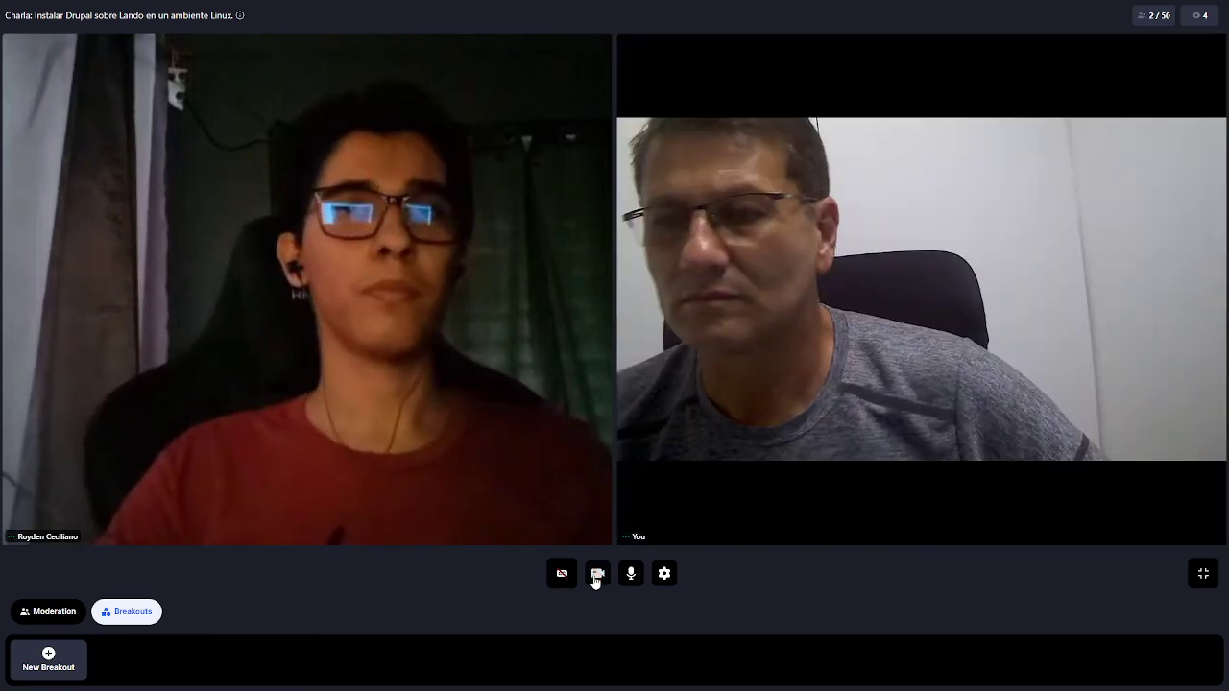
{"action": "left_click", "coordinate": [1202, 576]}
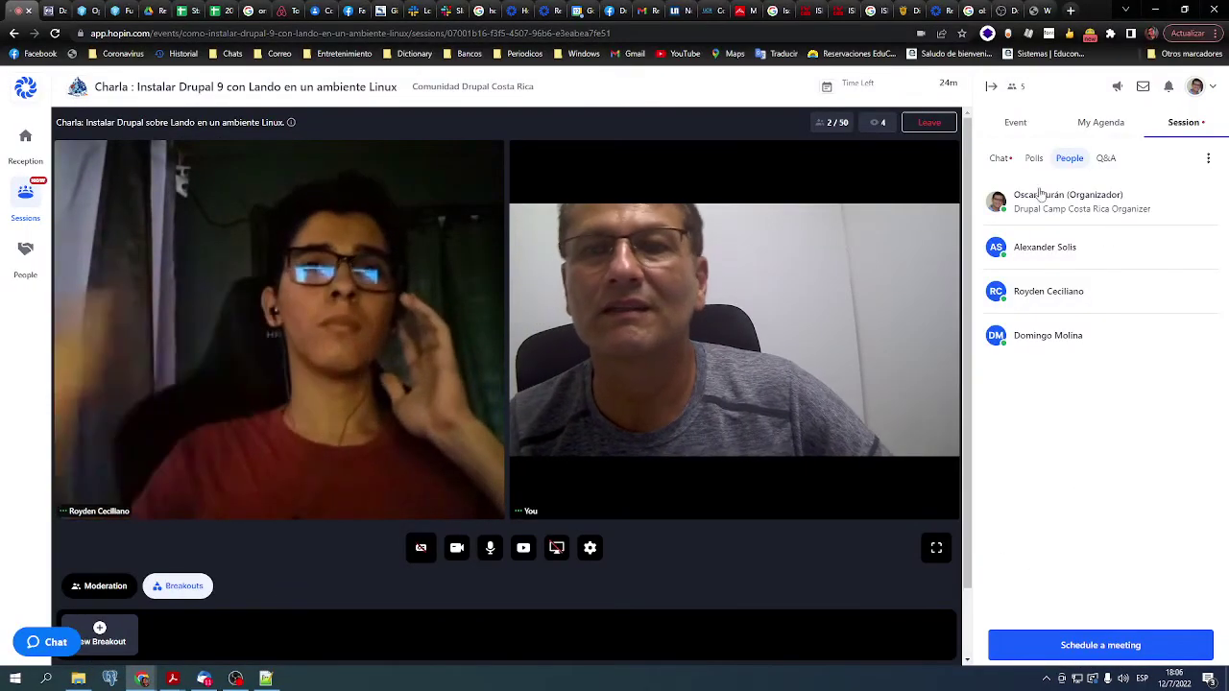
{"action": "left_click", "coordinate": [1002, 158]}
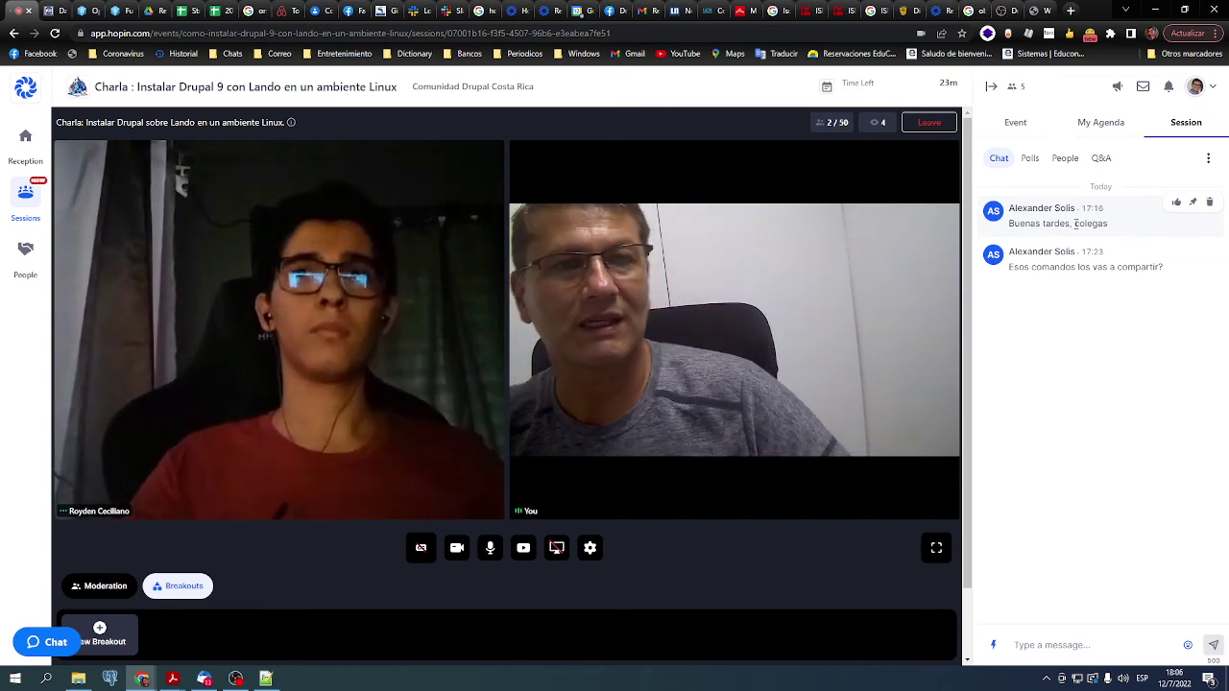
{"action": "key", "text": "alt+Tab"}
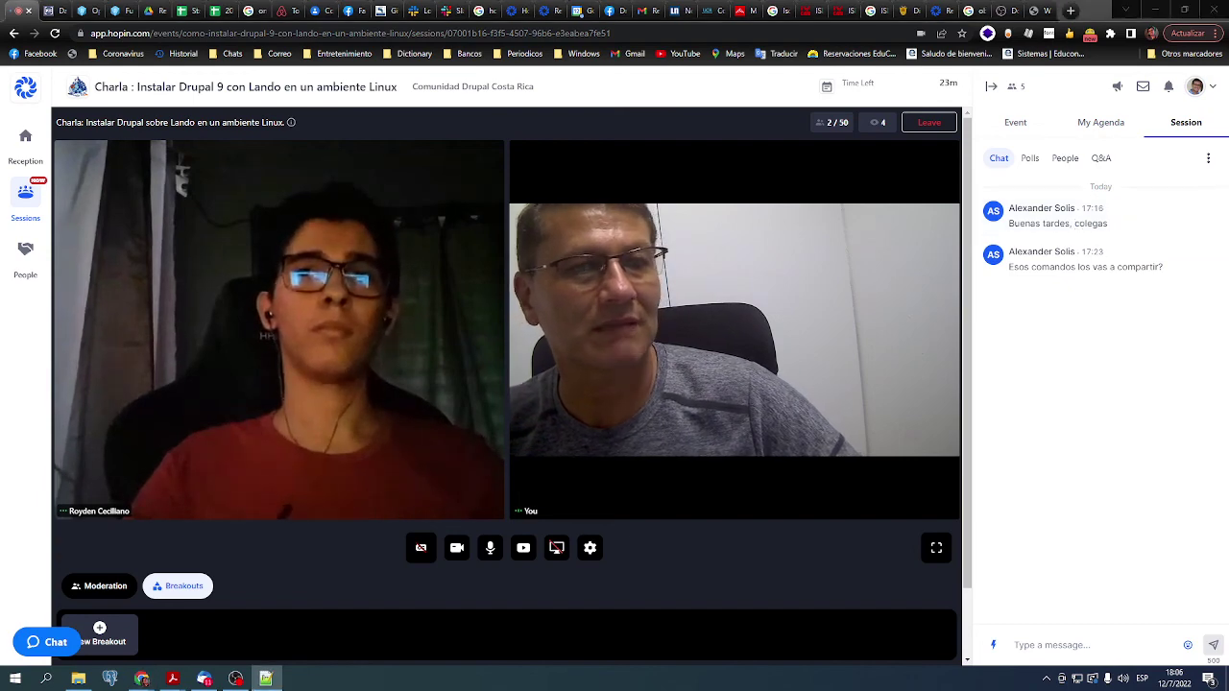